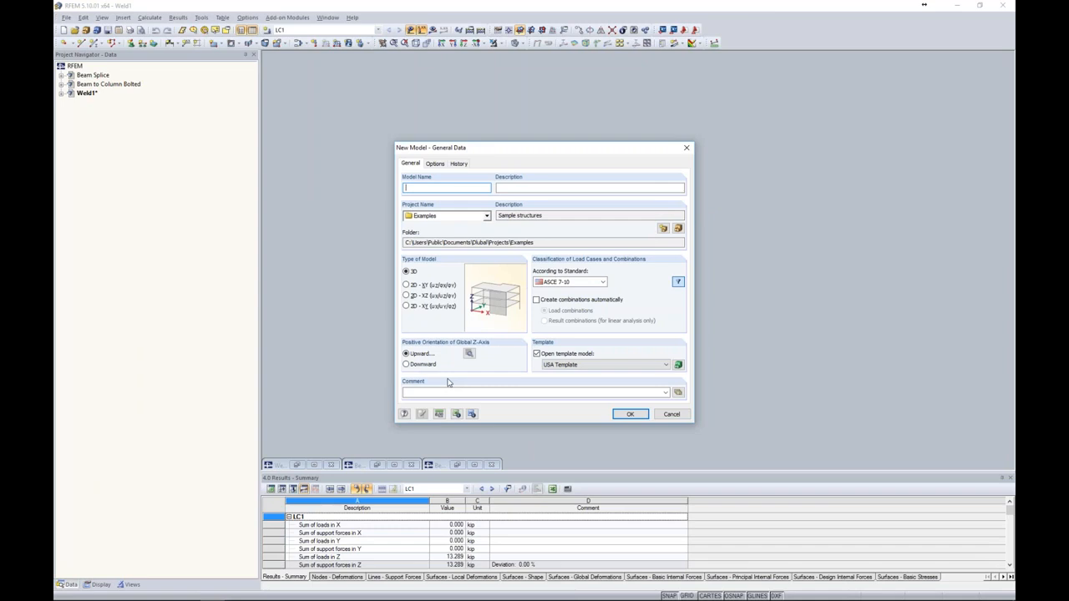
# - Create a new 3D model named Beam Splice 10 from the USA Template and maximize its model window
pyautogui.write('Beam Splice 10')
pyautogui.click(628, 414)
pyautogui.click(526, 302)
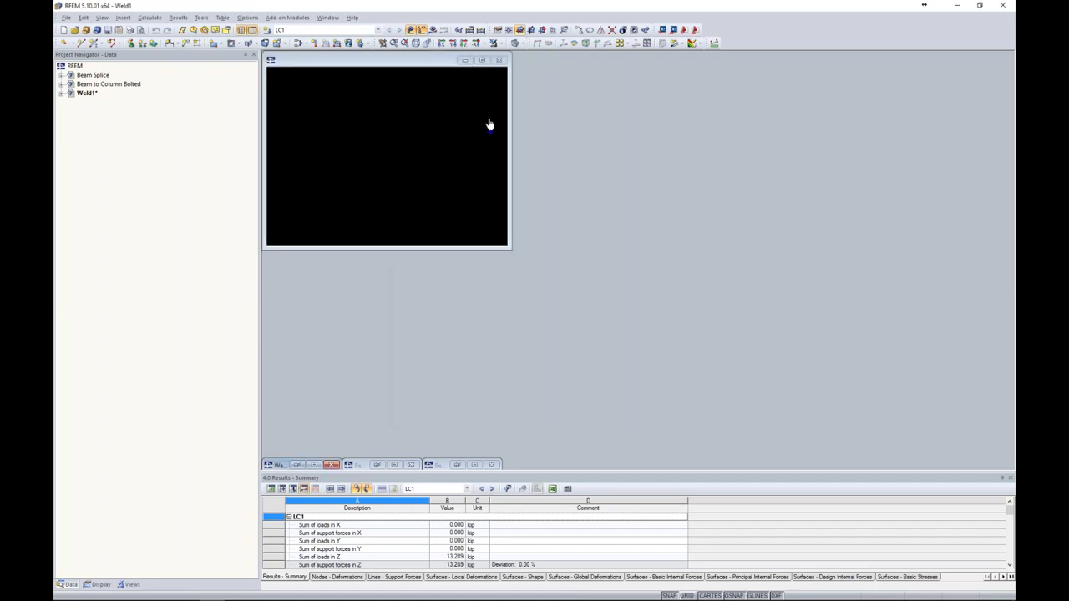
pyautogui.click(482, 61)
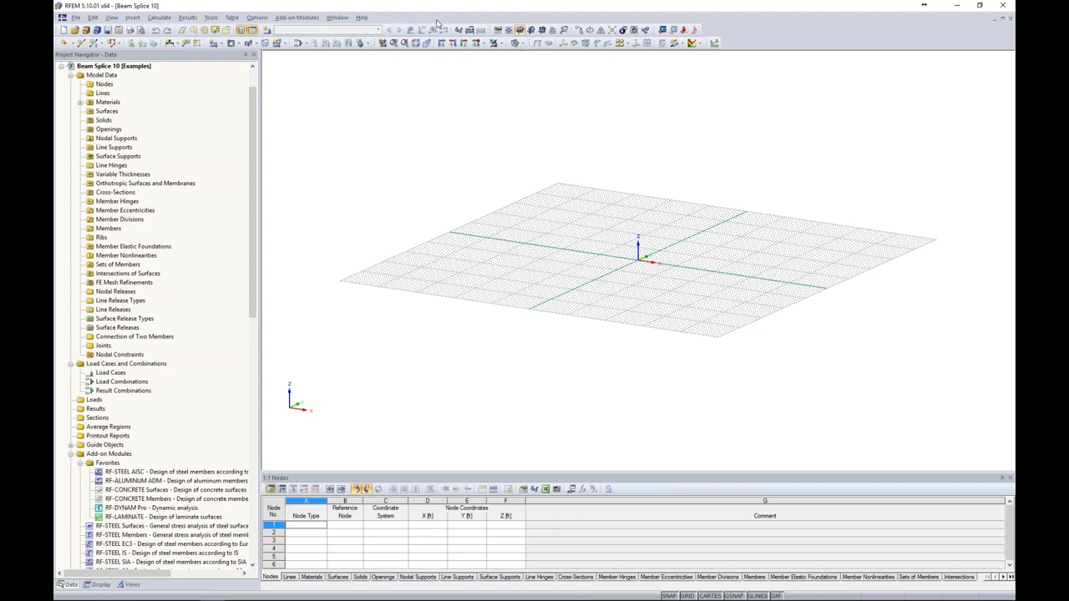
# - Look through the Project Navigator's model data, add-on modules, display settings and views, ending back on the data tree
pyautogui.moveTo(254, 110); pyautogui.dragTo(256, 82)
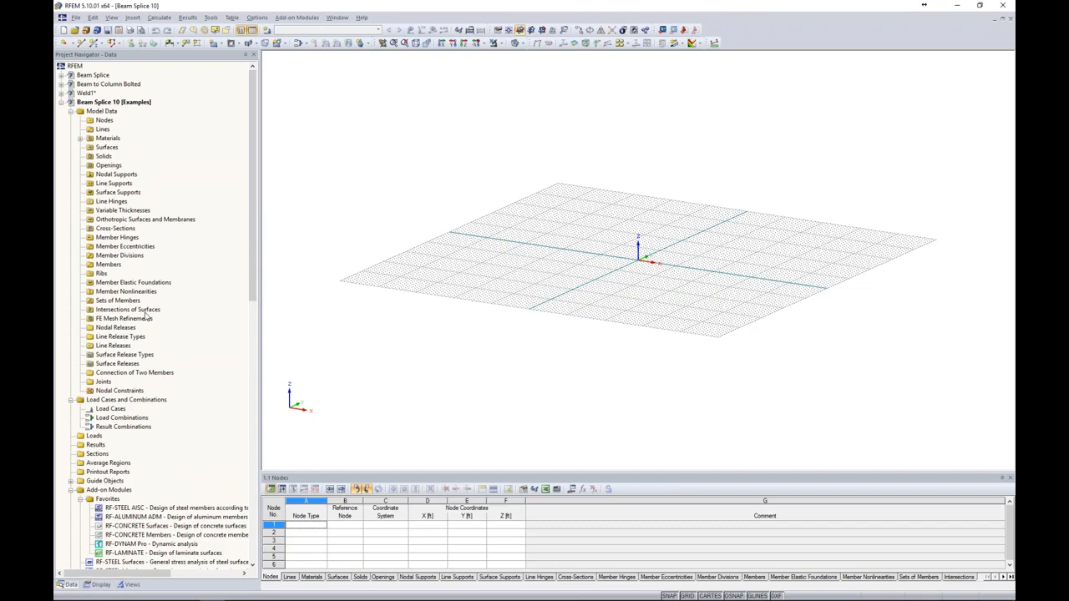
pyautogui.scroll(-7, 238, 371)
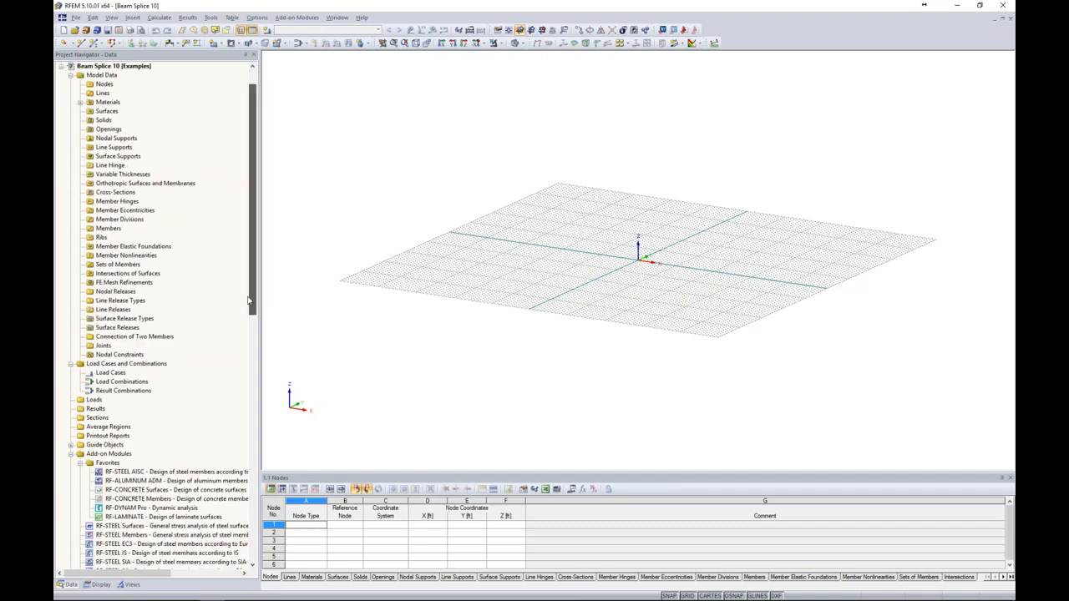
pyautogui.scroll(-9, 240, 373)
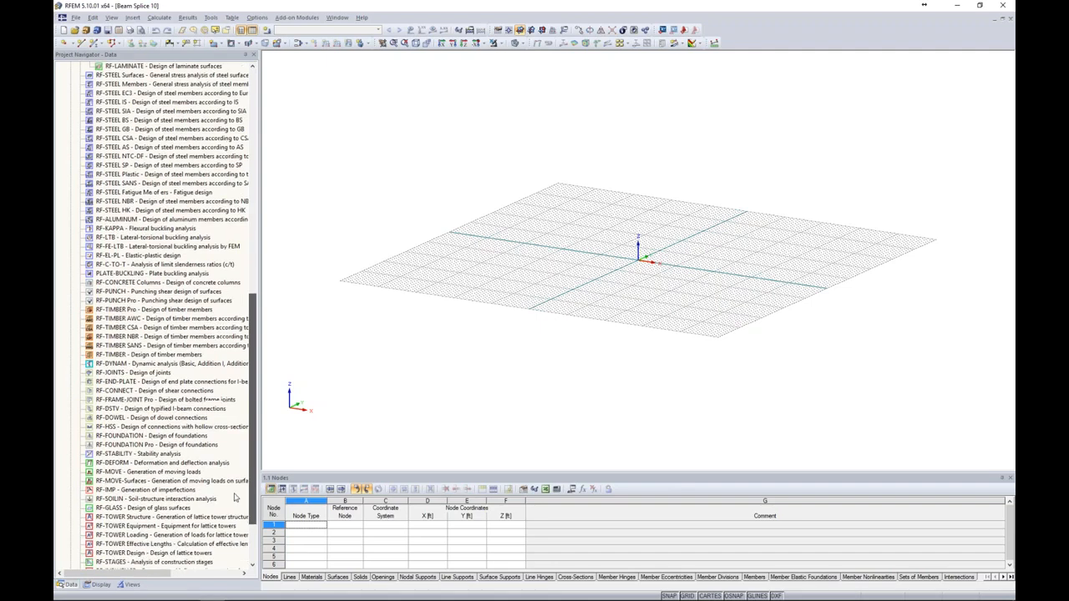
pyautogui.scroll(16, 240, 468)
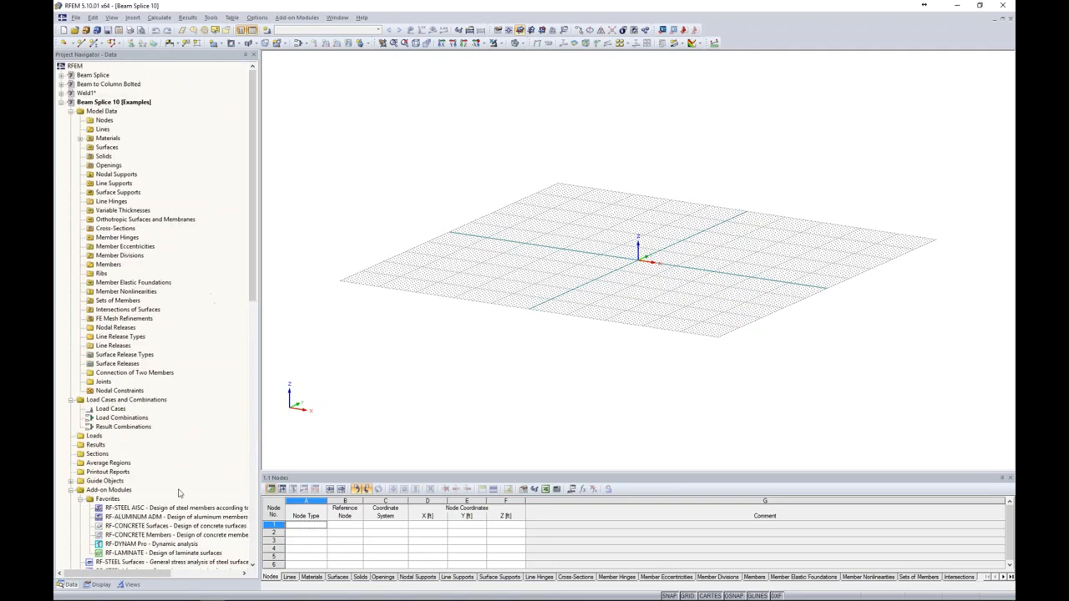
pyautogui.click(98, 584)
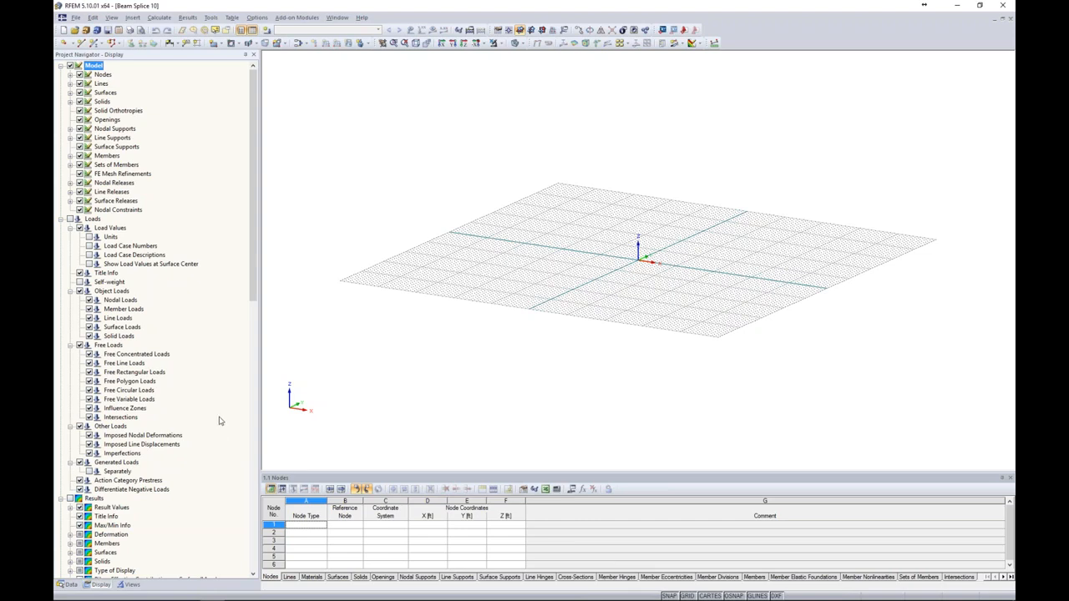
pyautogui.click(131, 585)
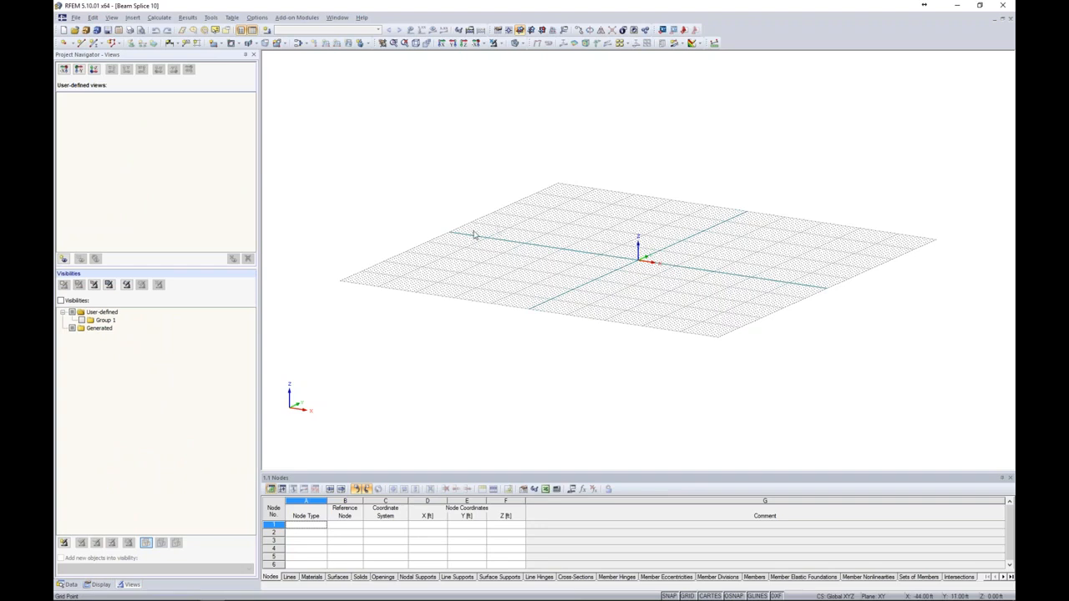
pyautogui.click(70, 584)
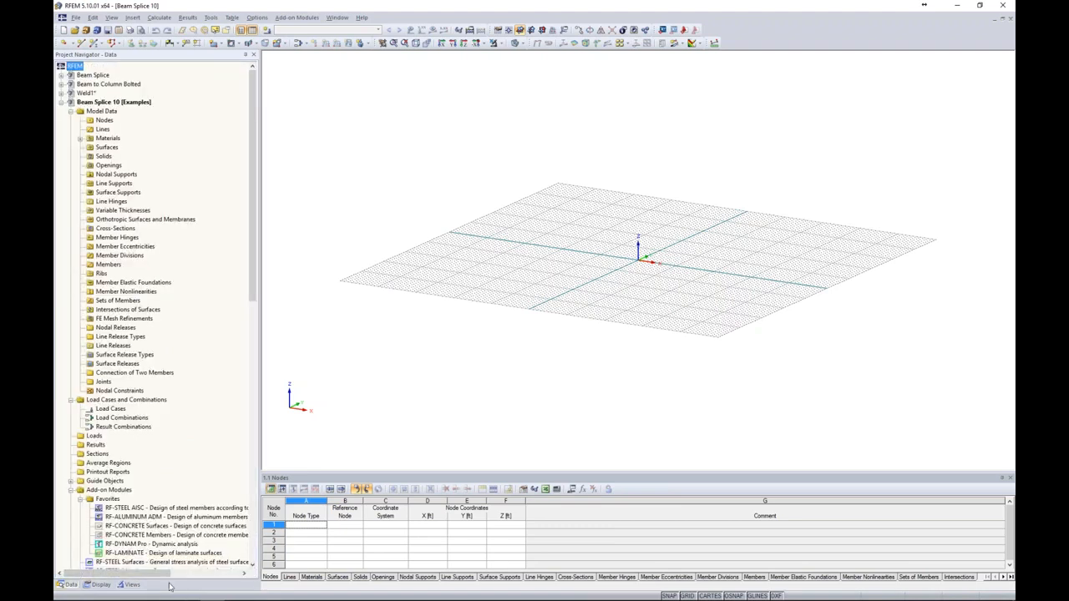
# - Set up a new beam member with the rolled AISC 14 cross-section W 12x35 in Steel A992
pyautogui.keyDown('ctrl'); pyautogui.moveTo(654, 291); pyautogui.dragTo(611, 309, button='middle'); pyautogui.keyUp('ctrl')
pyautogui.scroll(5, 585, 309)
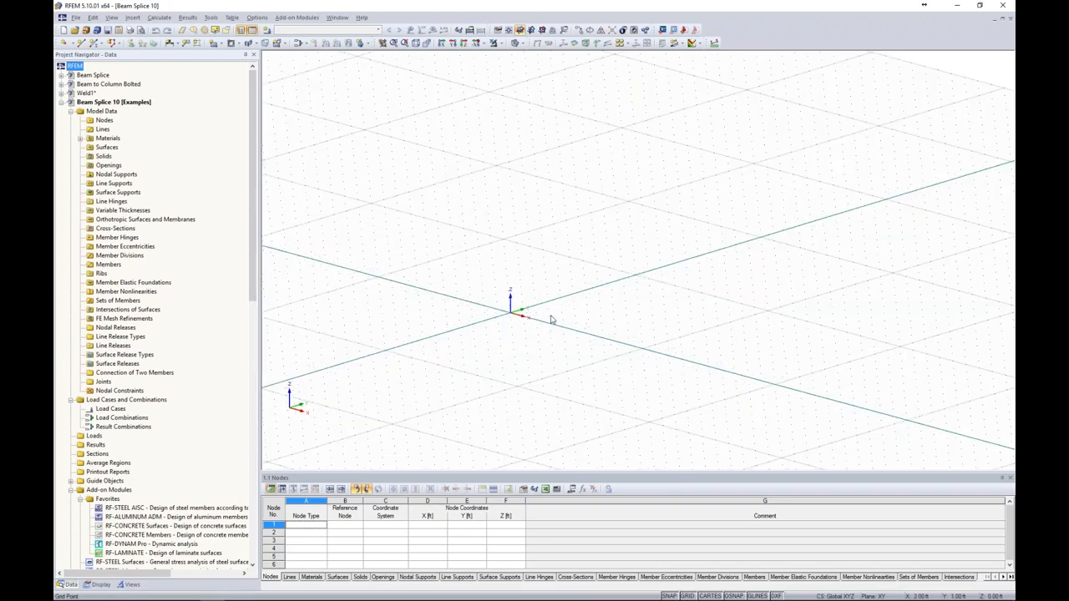
pyautogui.keyDown('ctrl'); pyautogui.moveTo(552, 320); pyautogui.dragTo(399, 181, button='middle'); pyautogui.keyUp('ctrl')
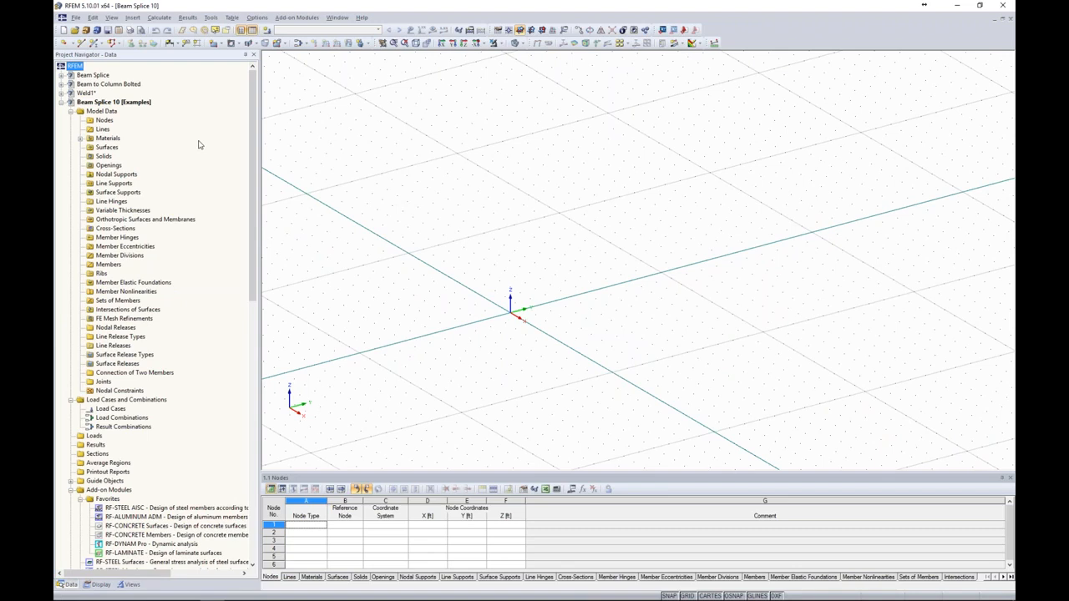
pyautogui.click(93, 43)
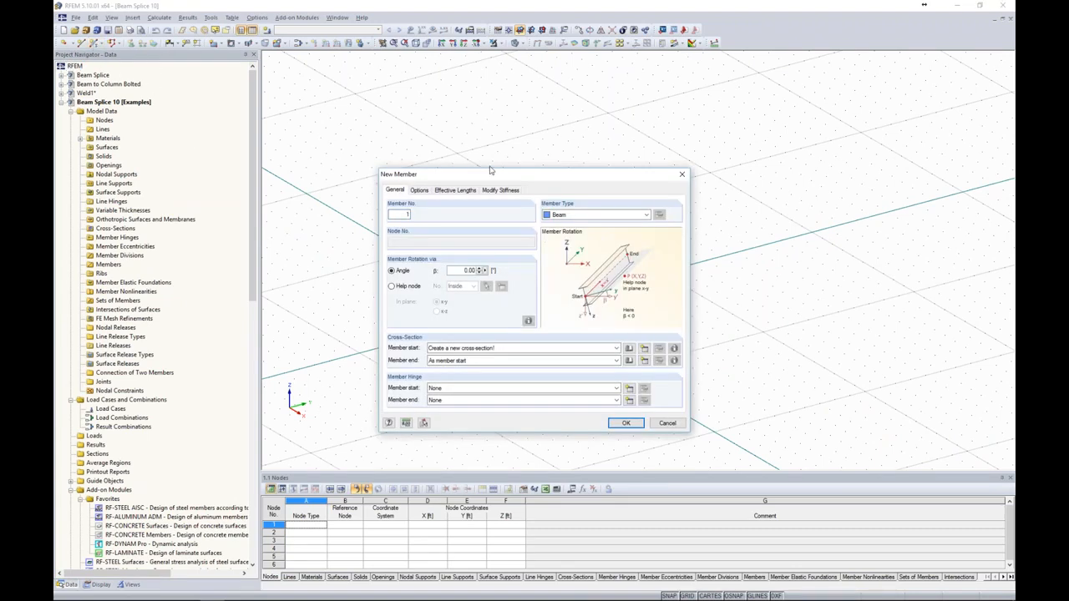
pyautogui.click(630, 349)
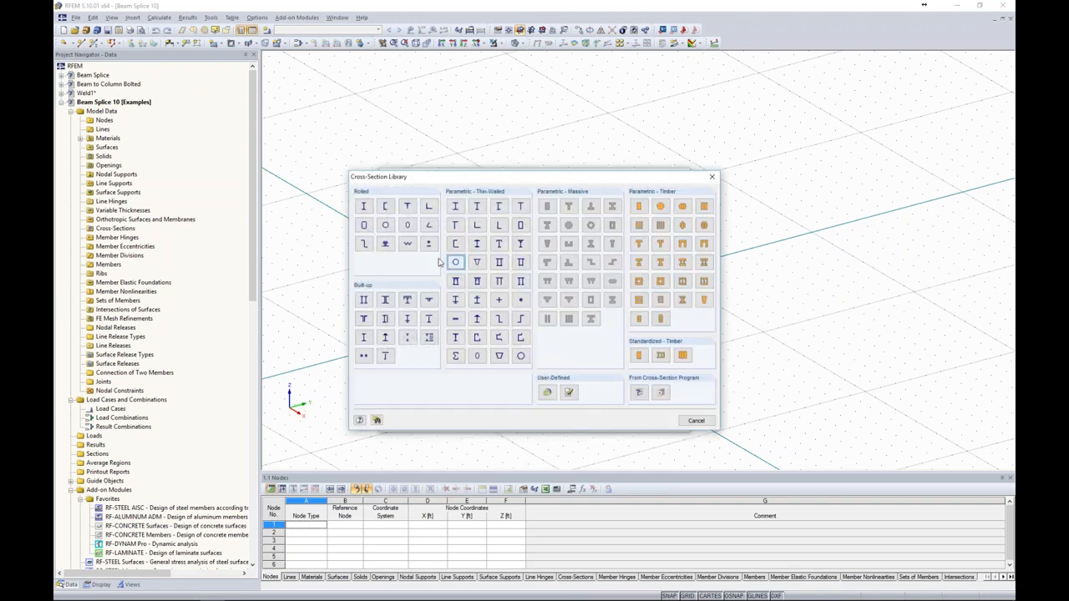
pyautogui.click(364, 208)
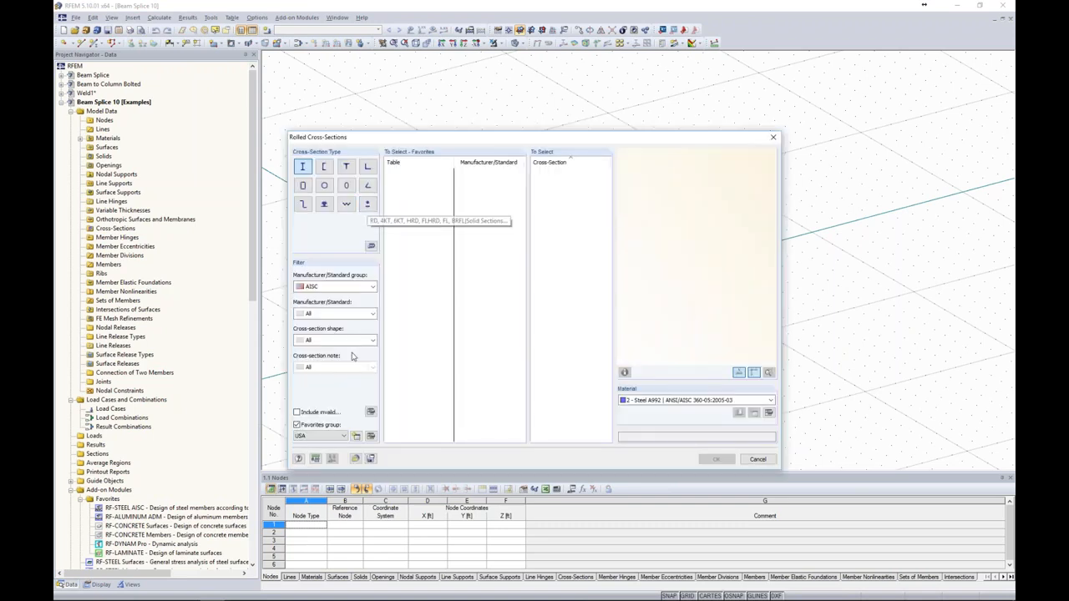
pyautogui.moveTo(608, 177); pyautogui.dragTo(598, 385)
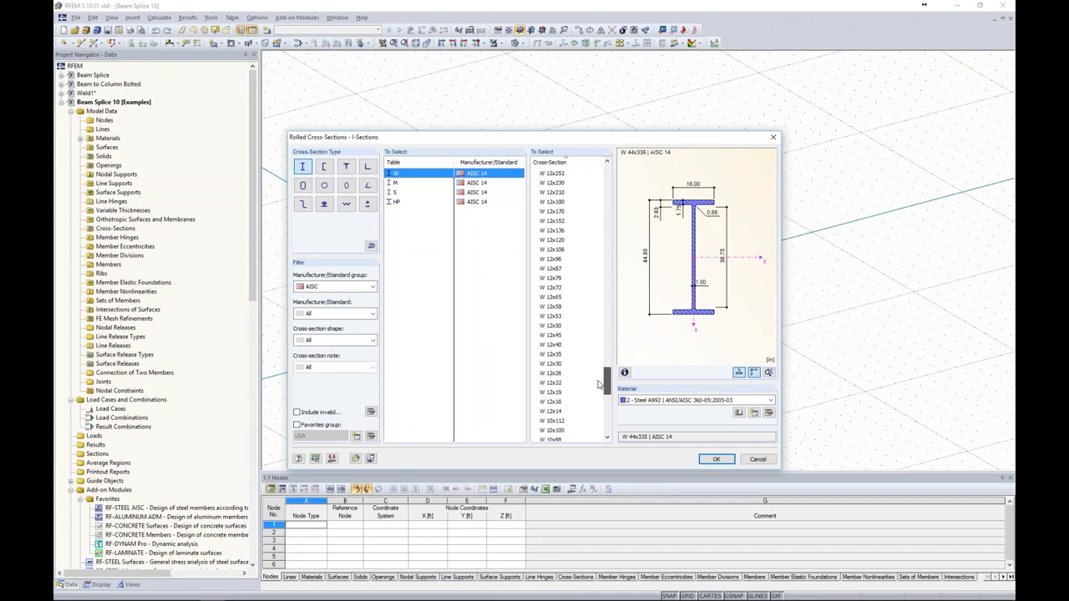
pyautogui.click(556, 355)
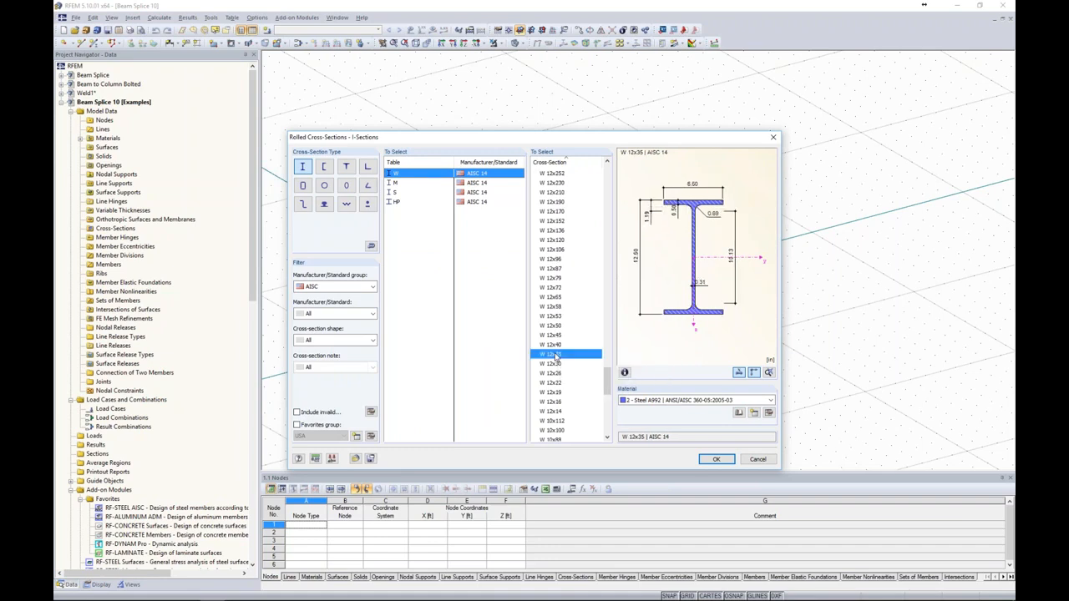
pyautogui.click(643, 401)
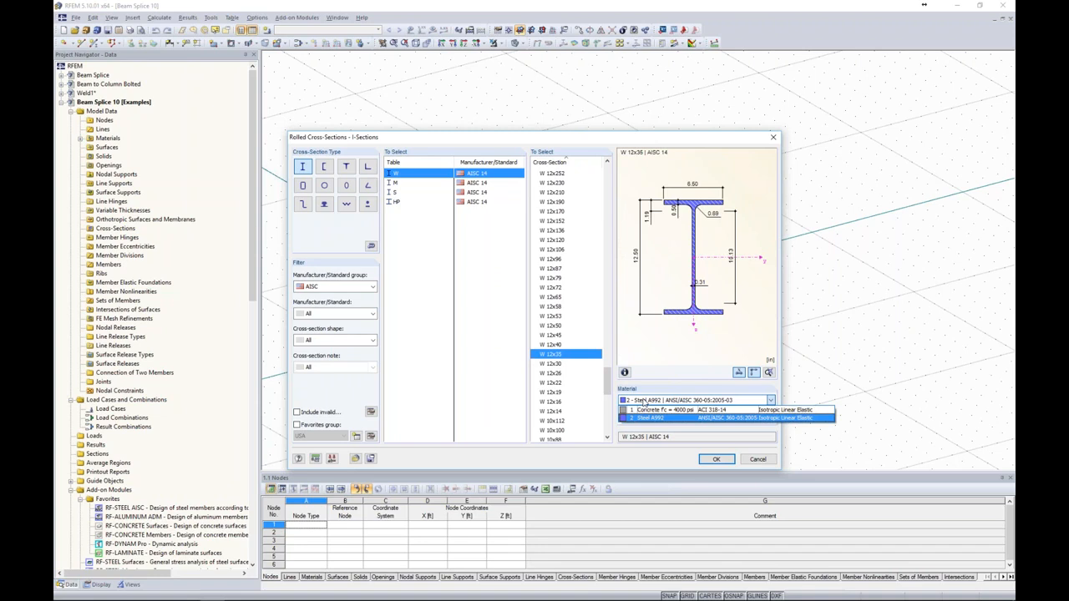
pyautogui.click(652, 420)
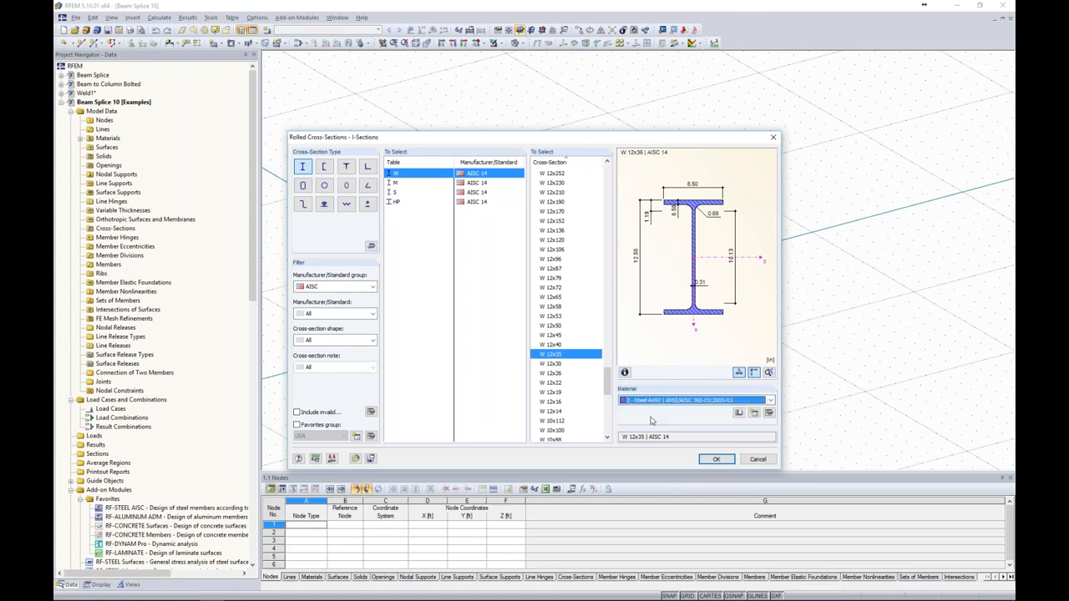
pyautogui.click(709, 460)
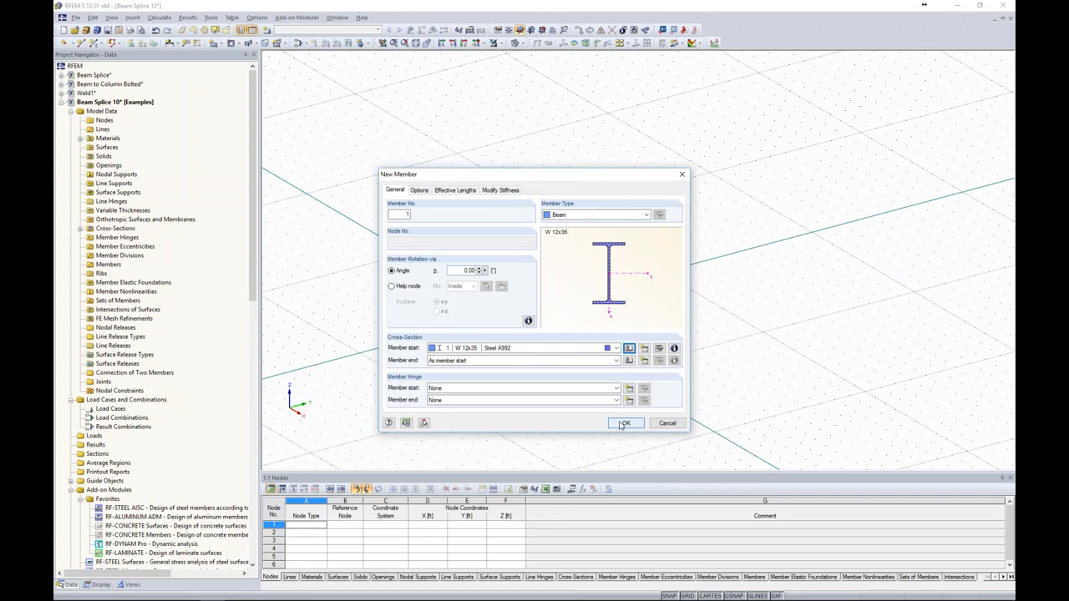
pyautogui.click(626, 422)
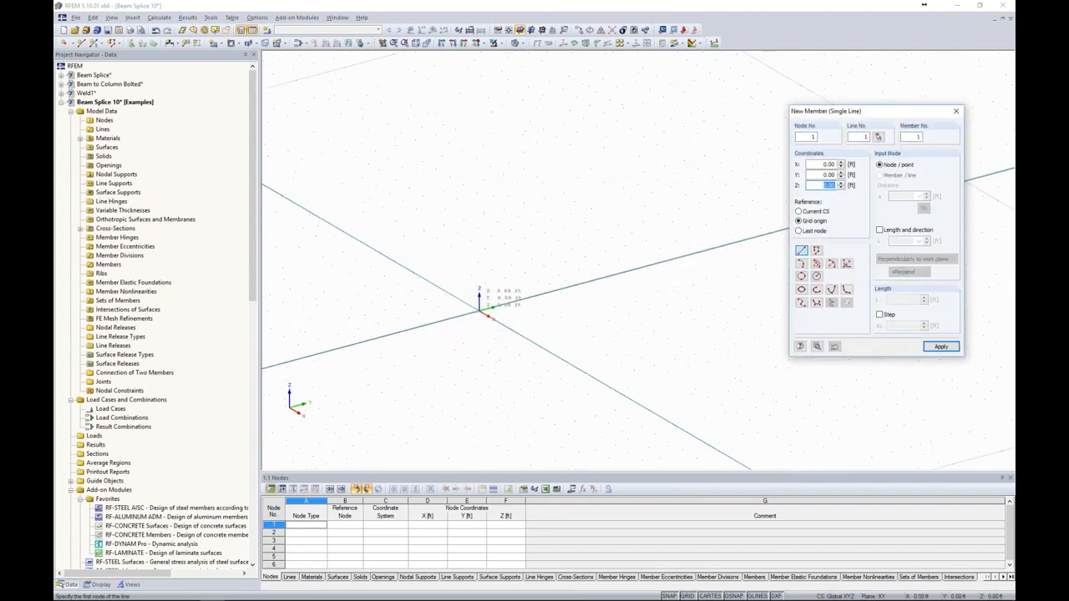
# - Place the beam member from the grid origin with a length of 3 ft along the Y-axis
pyautogui.click(480, 307)
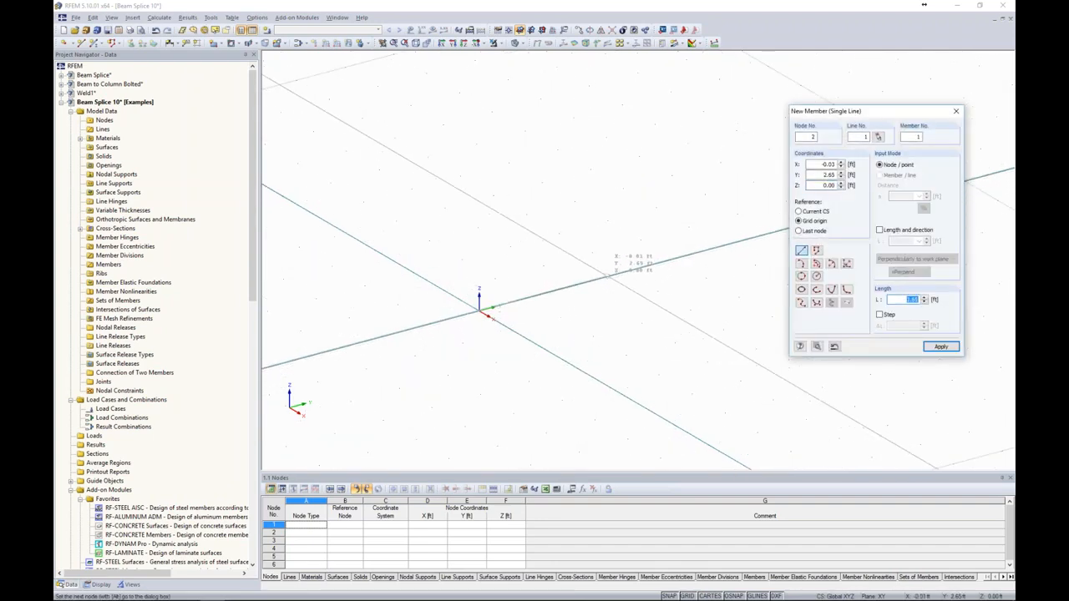
pyautogui.write('3')
pyautogui.press('Return')
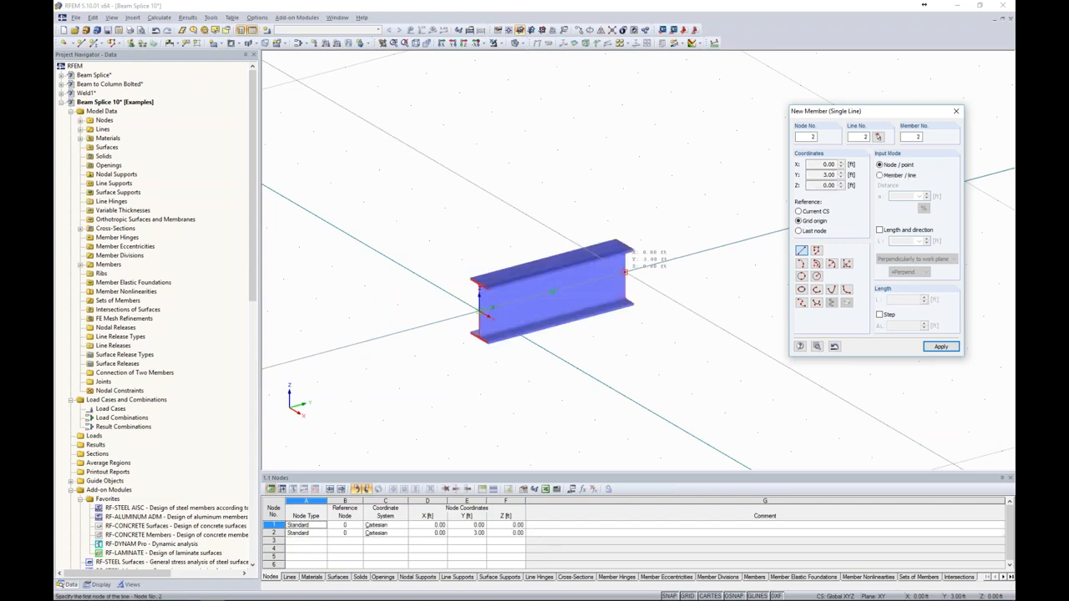
pyautogui.moveTo(550, 261); pyautogui.dragTo(498, 262, button='middle')
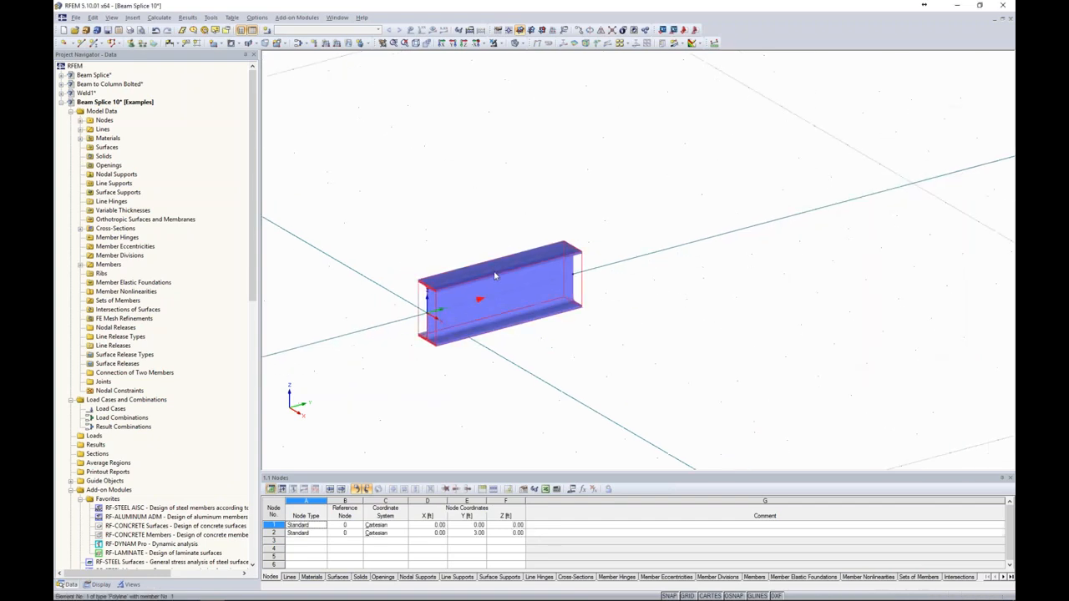
# - View the beam as a wireframe display model and return to the solid transparent display model
pyautogui.click(519, 31)
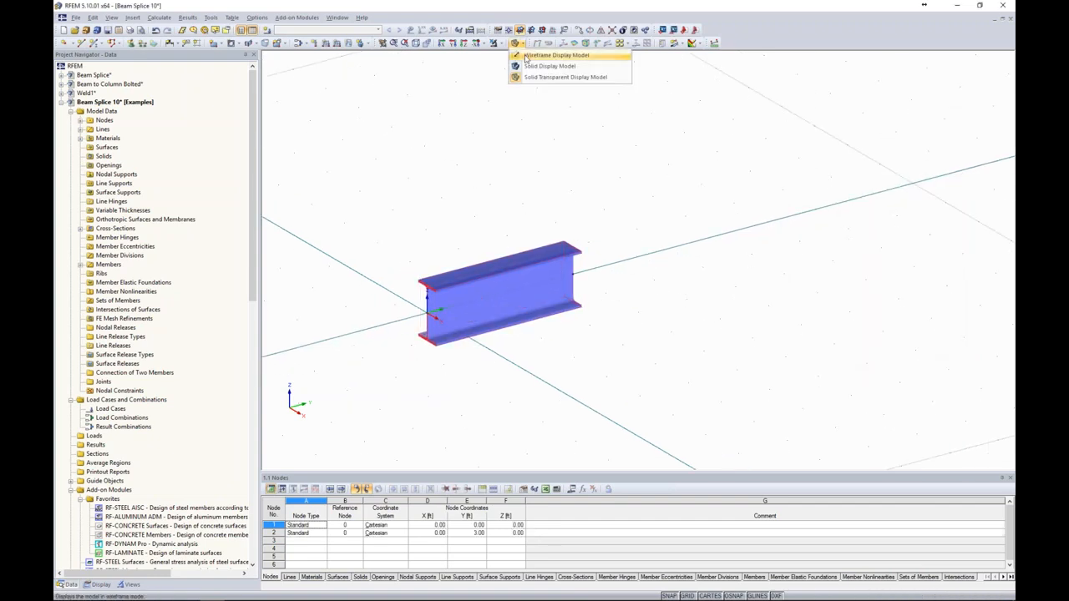
pyautogui.click(543, 73)
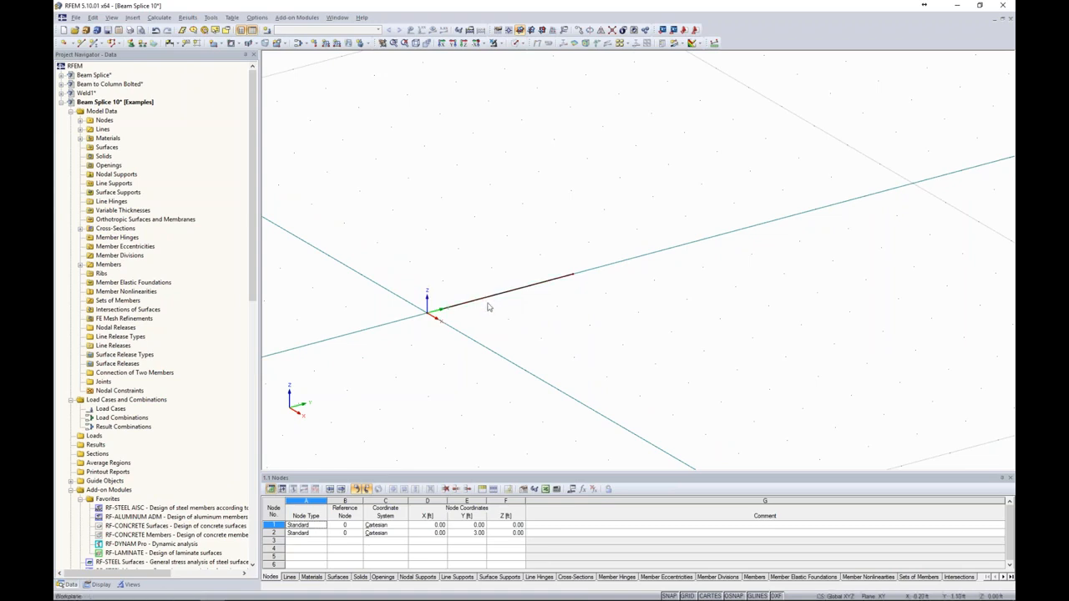
pyautogui.click(518, 43)
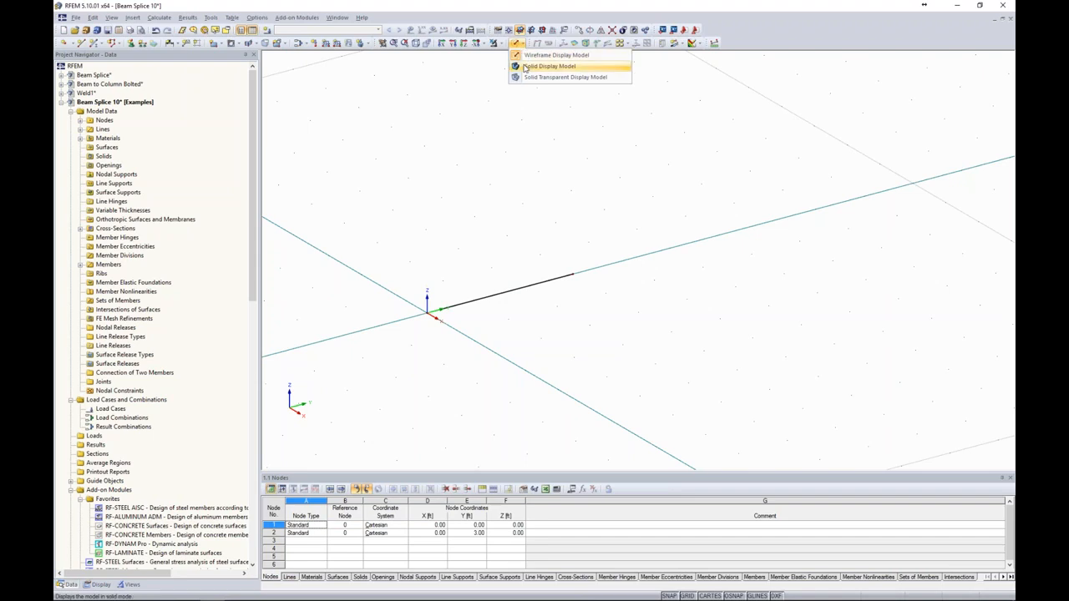
pyautogui.click(525, 66)
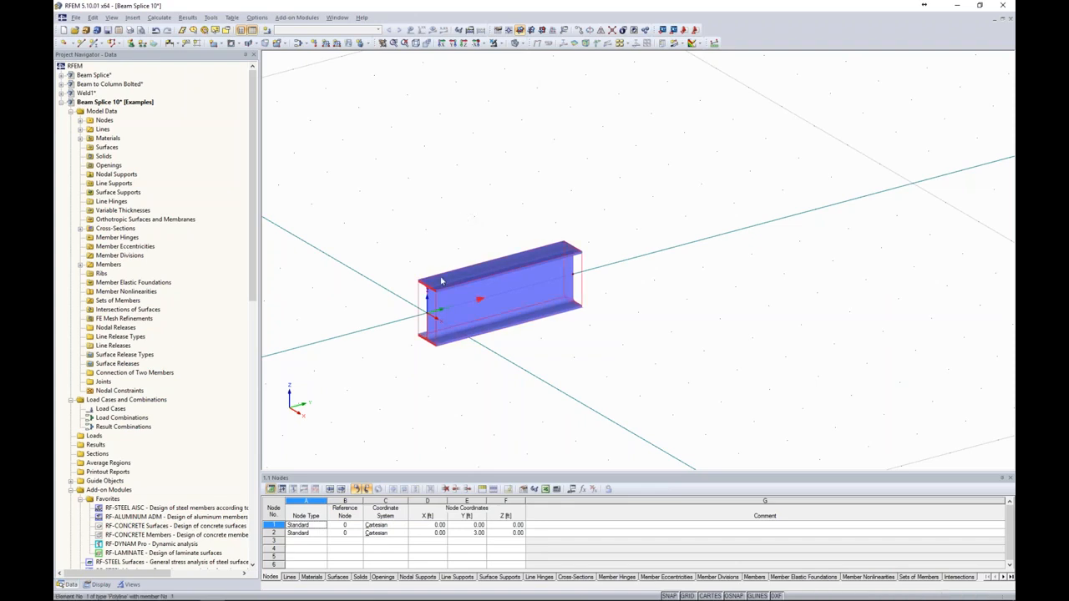
pyautogui.scroll(5, 472, 309)
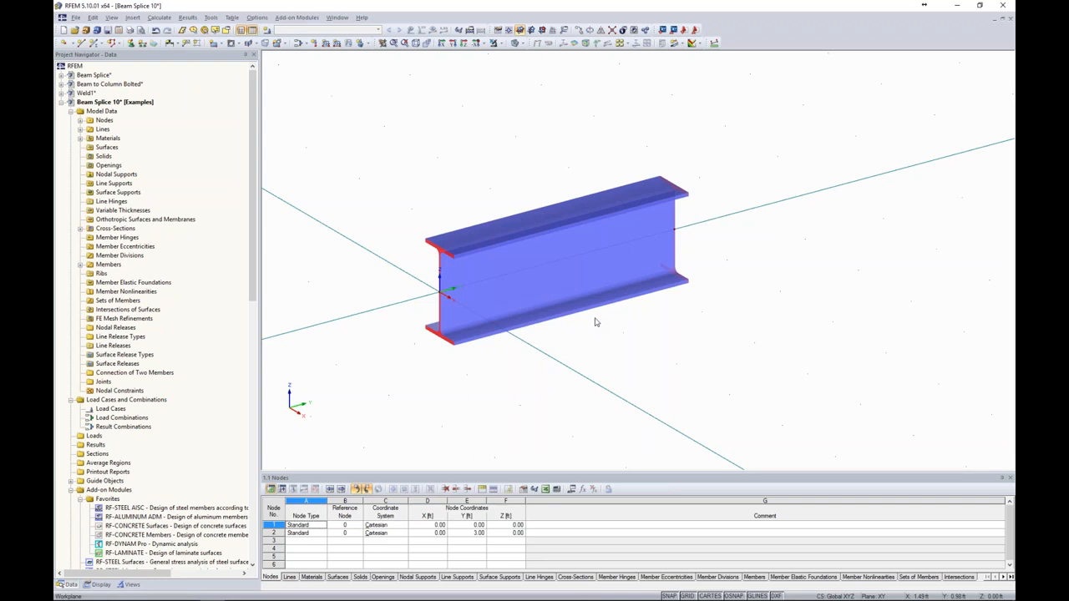
pyautogui.click(519, 43)
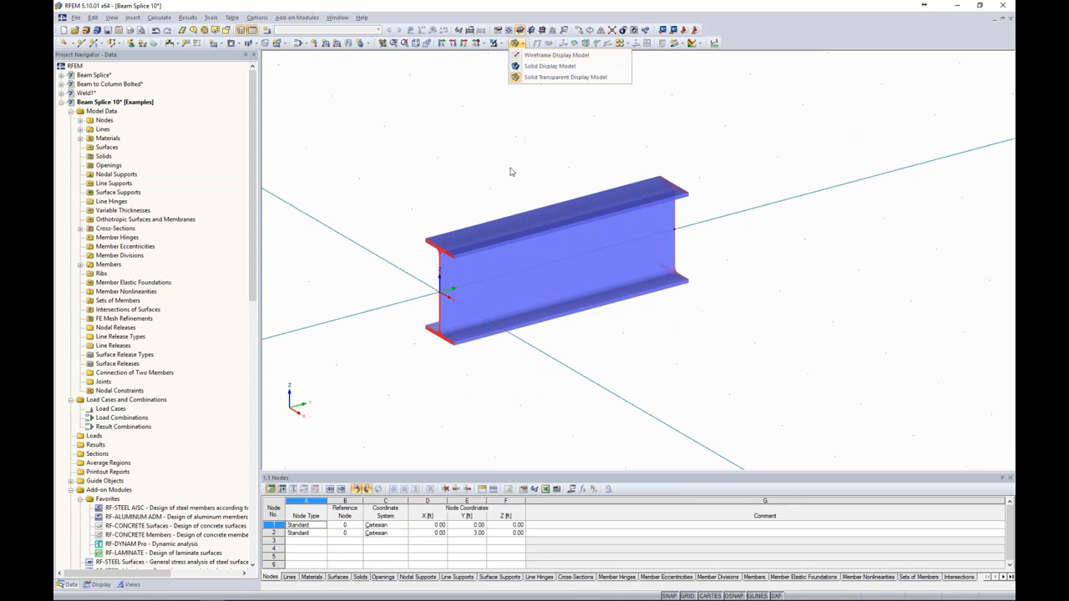
# - Generate surfaces from the W 12x35 beam member
pyautogui.rightClick(529, 233)
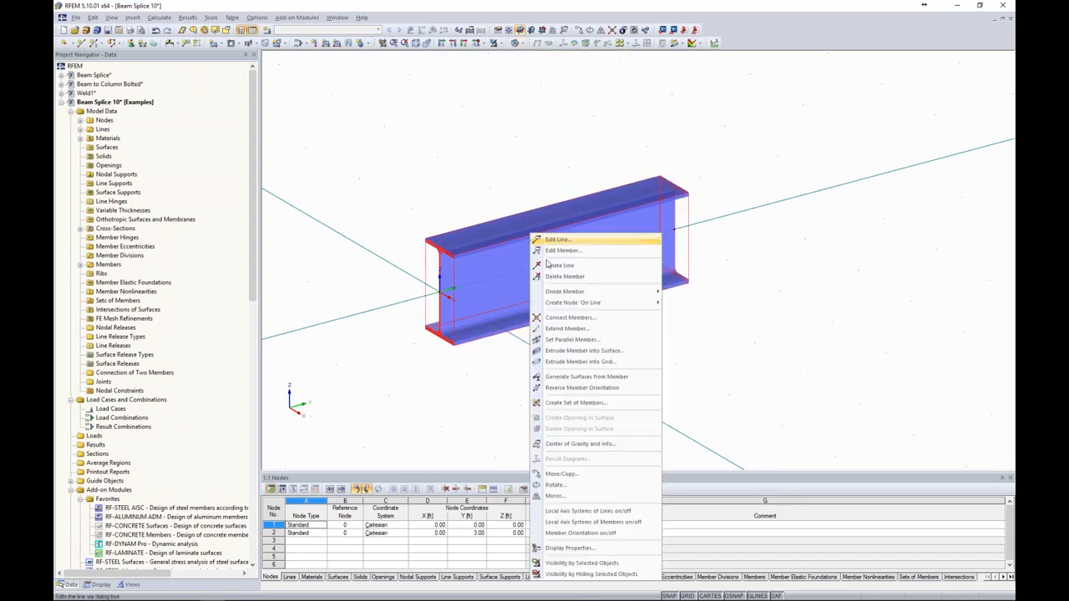
pyautogui.click(583, 382)
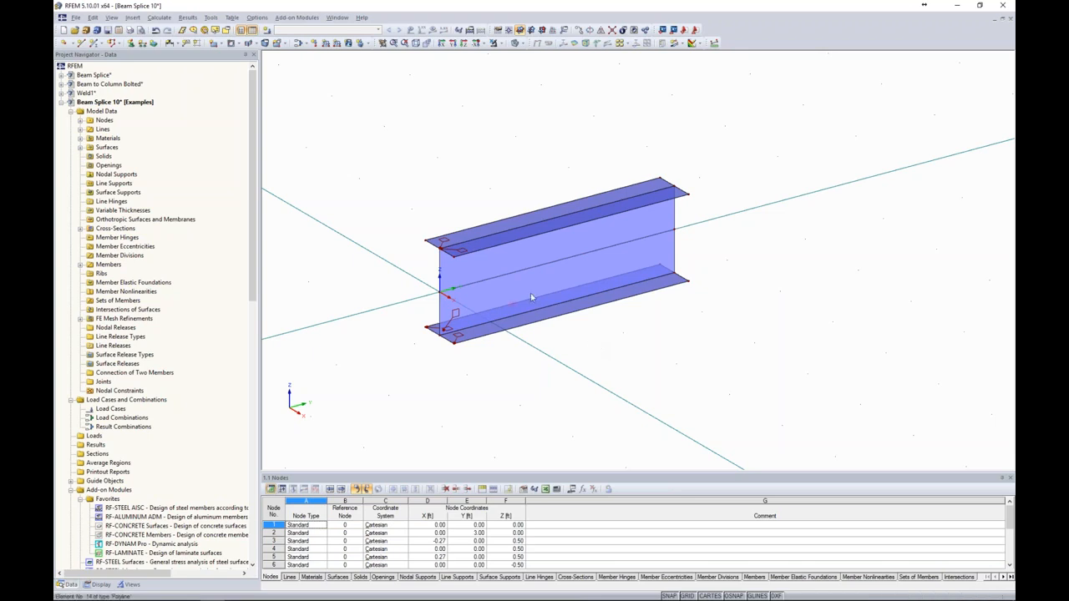
pyautogui.scroll(5, 473, 236)
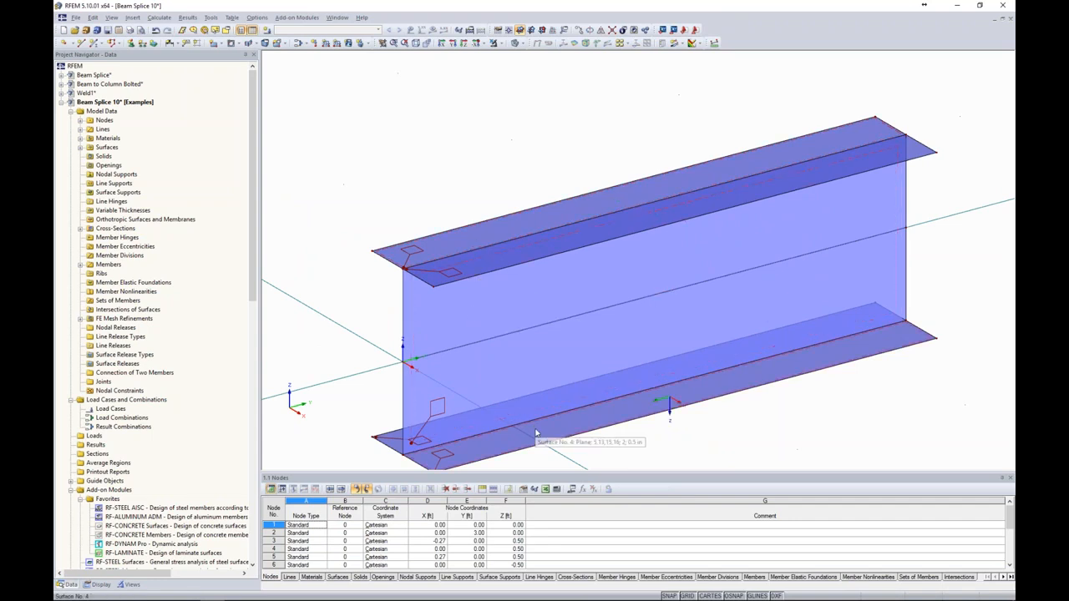
# - Examine the web surface's material and thickness in its properties, leaving them without making changes
pyautogui.doubleClick(438, 323)
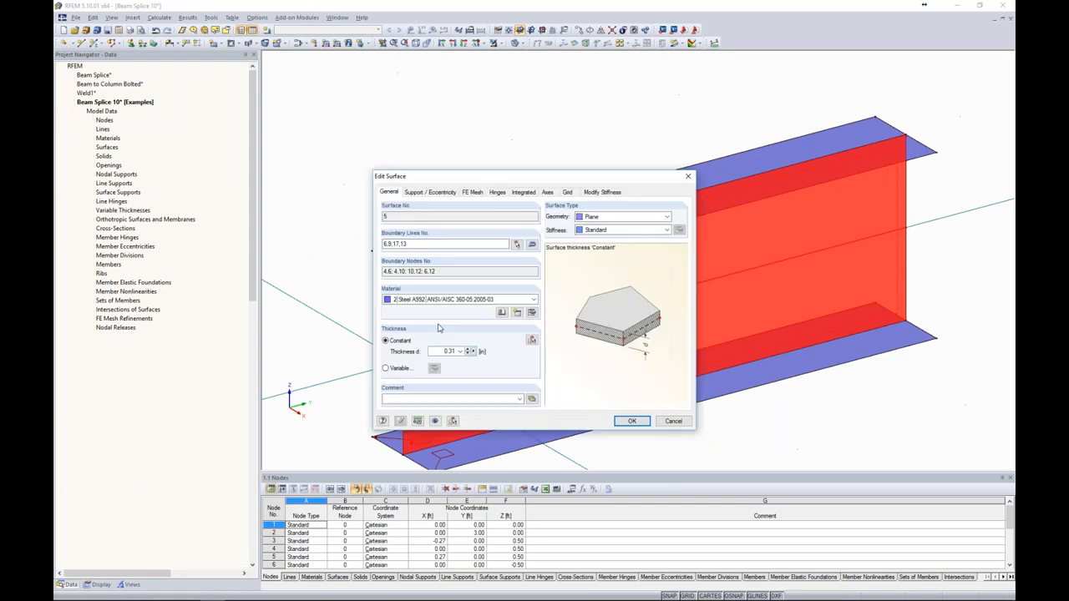
pyautogui.moveTo(493, 177); pyautogui.dragTo(637, 142)
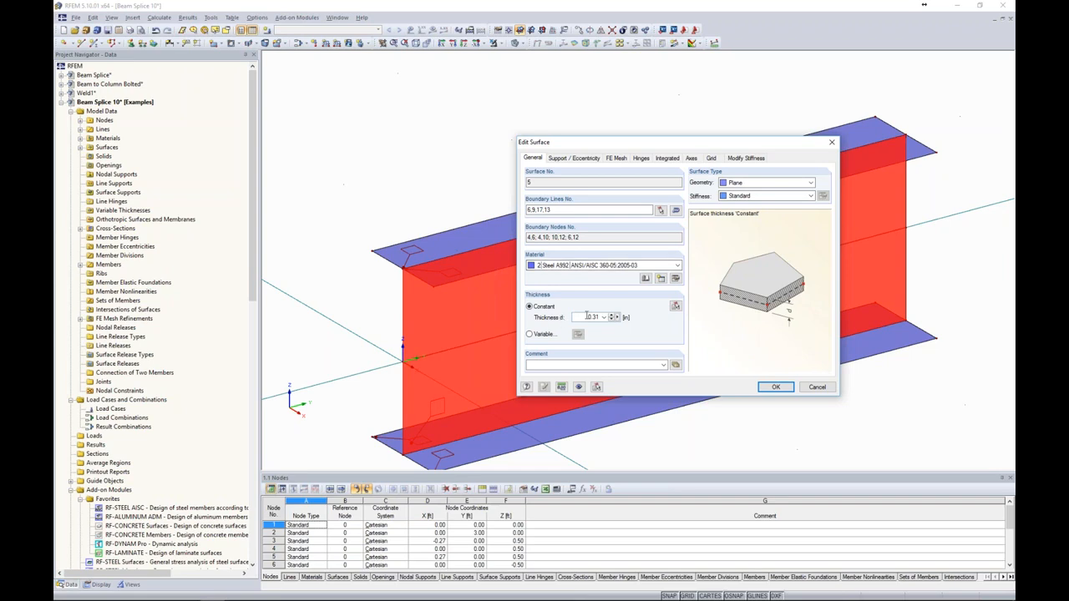
pyautogui.click(810, 388)
pyautogui.scroll(-3, 752, 393)
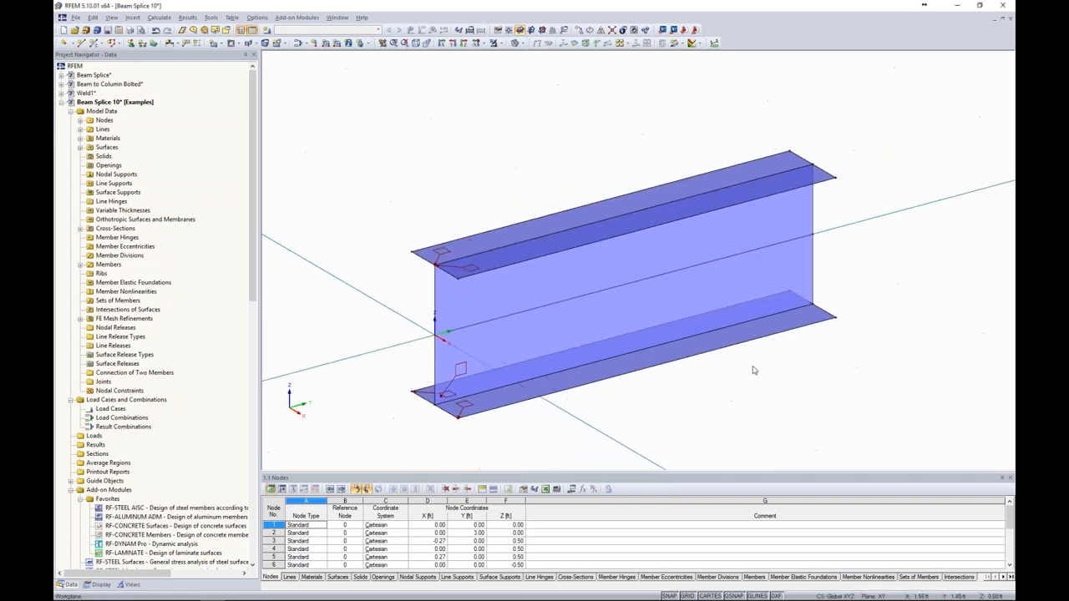
# - Move the work plane origin to the mid-height node at the beam's far end and set the work plane to XZ
pyautogui.moveTo(727, 372); pyautogui.dragTo(612, 375, button='middle')
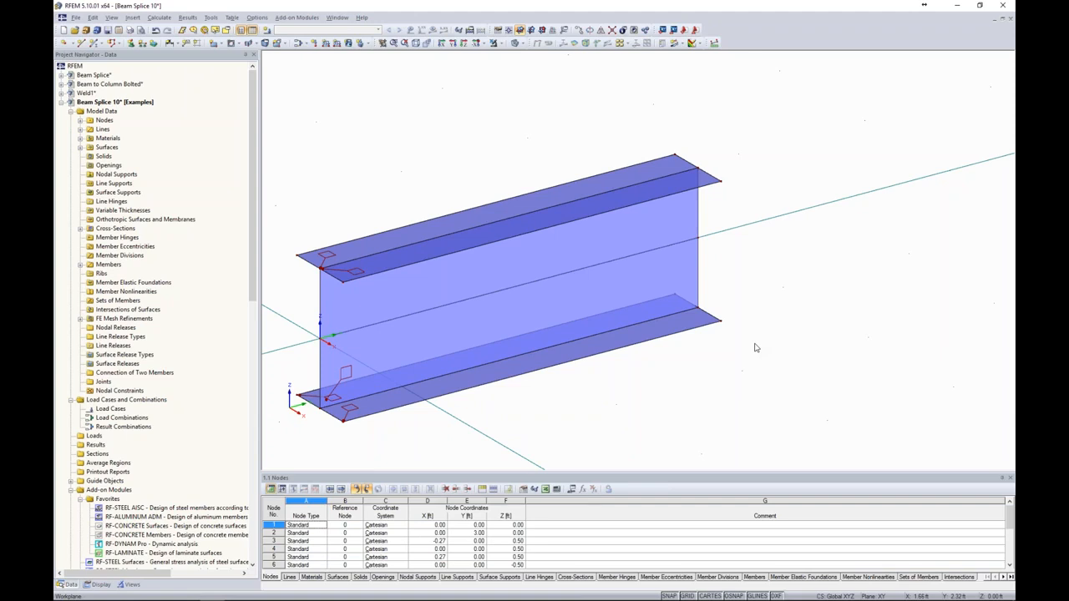
pyautogui.moveTo(763, 277); pyautogui.dragTo(700, 296, button='middle')
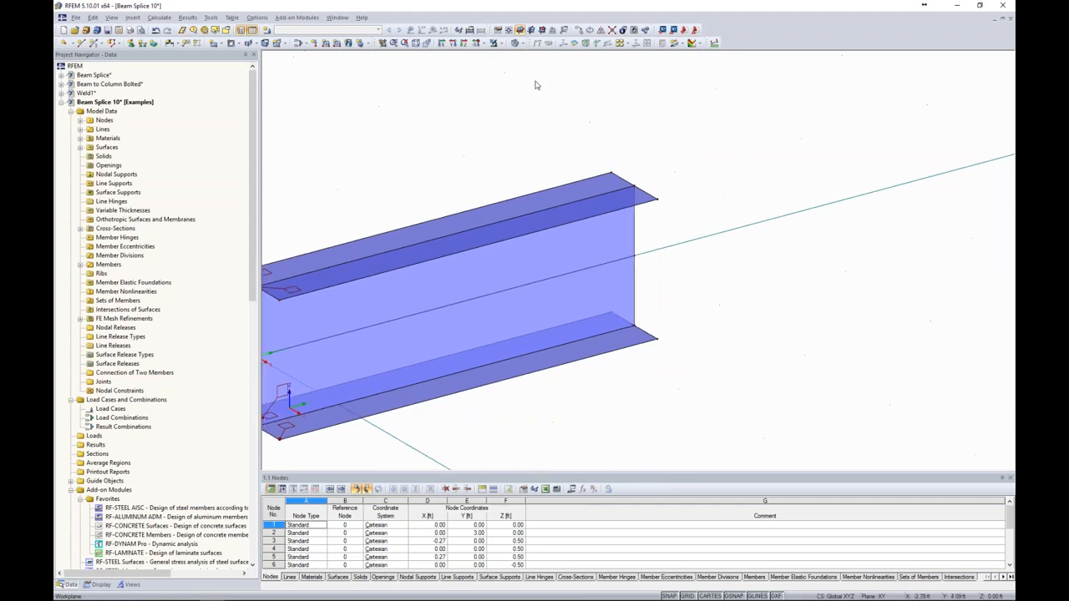
pyautogui.click(508, 31)
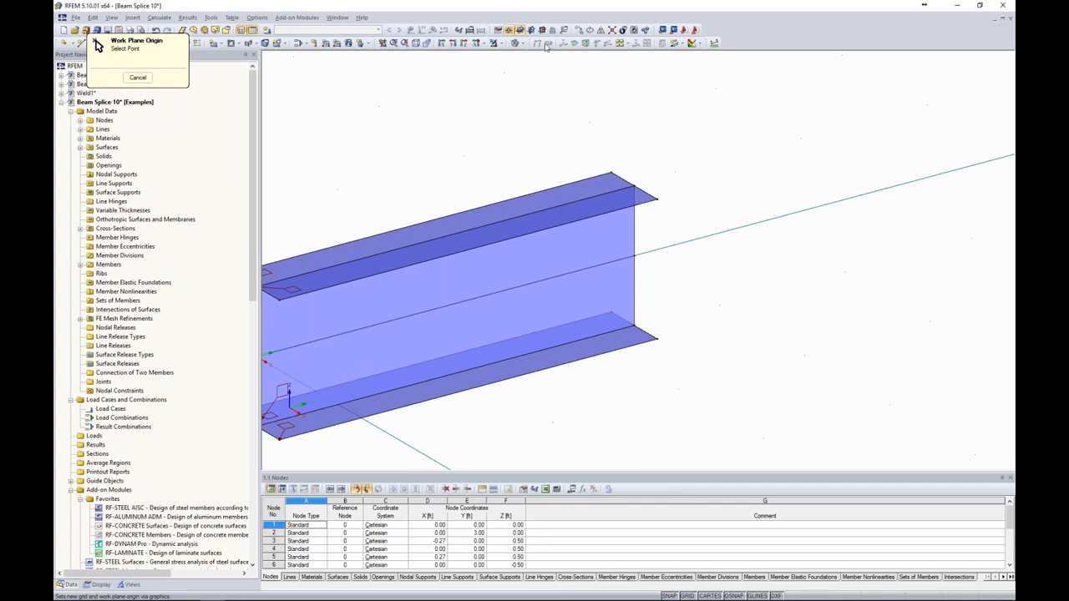
pyautogui.click(630, 257)
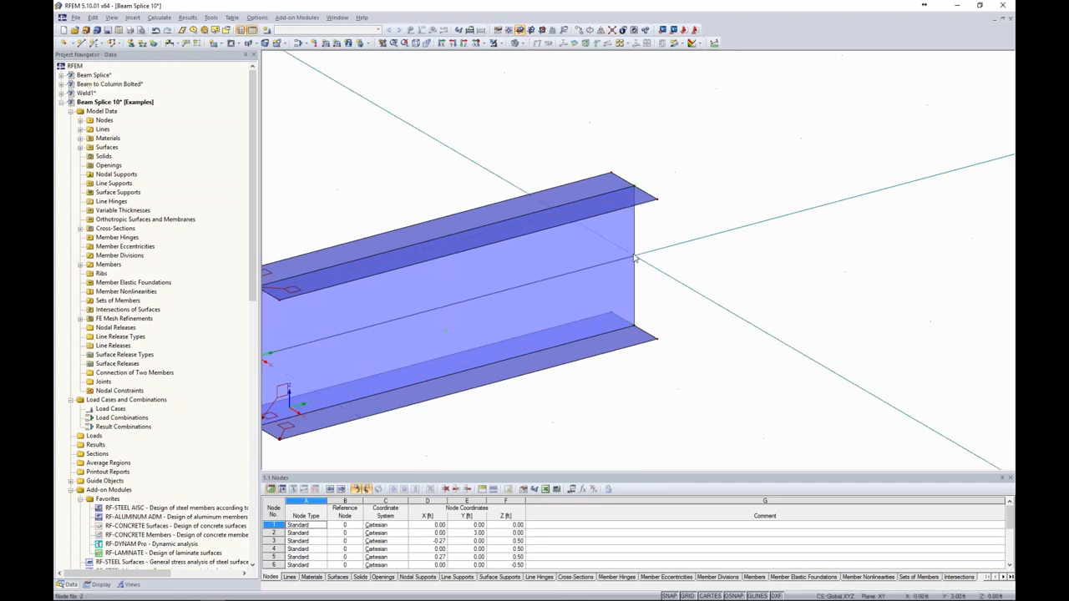
pyautogui.click(542, 31)
pyautogui.scroll(-2, 716, 194)
pyautogui.scroll(-4, 717, 193)
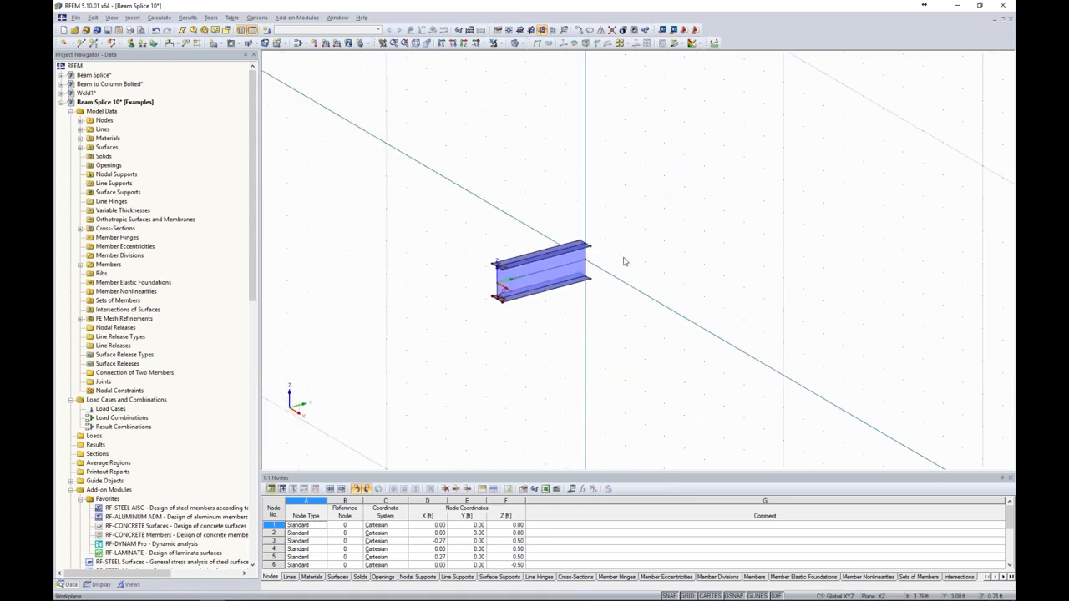
# - From the work plane and grid settings, change the model's length unit to inches
pyautogui.rightClick(687, 597)
pyautogui.click(720, 589)
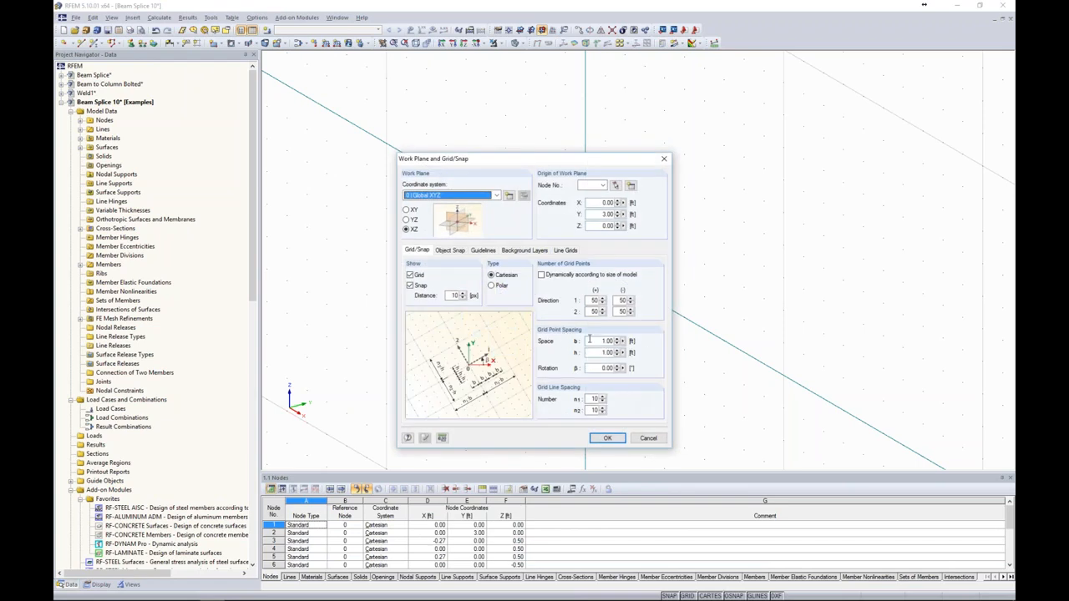
pyautogui.click(443, 438)
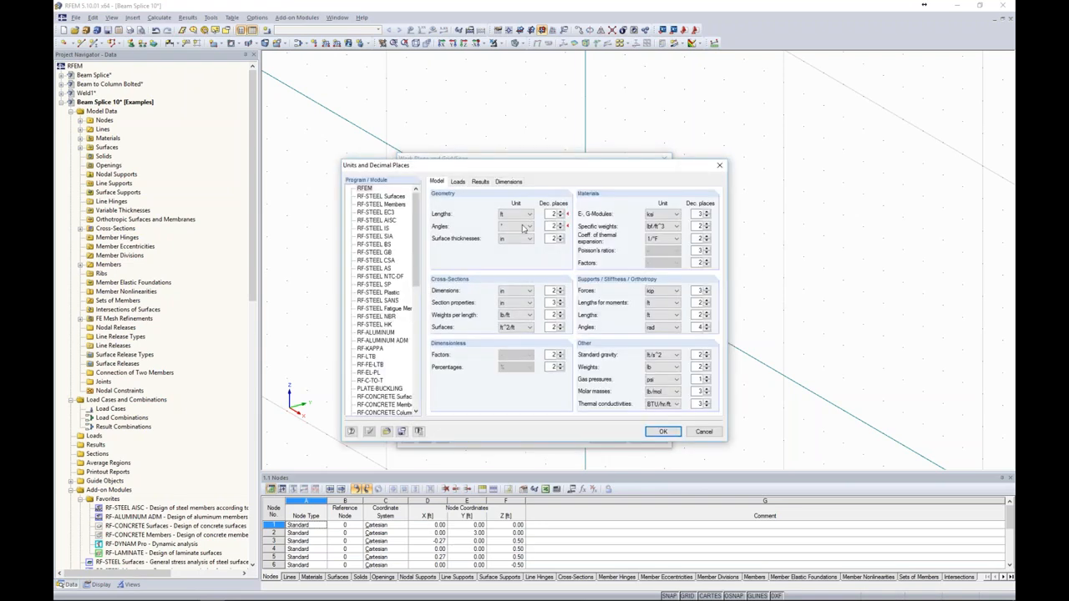
pyautogui.click(518, 215)
pyautogui.click(514, 242)
pyautogui.click(664, 432)
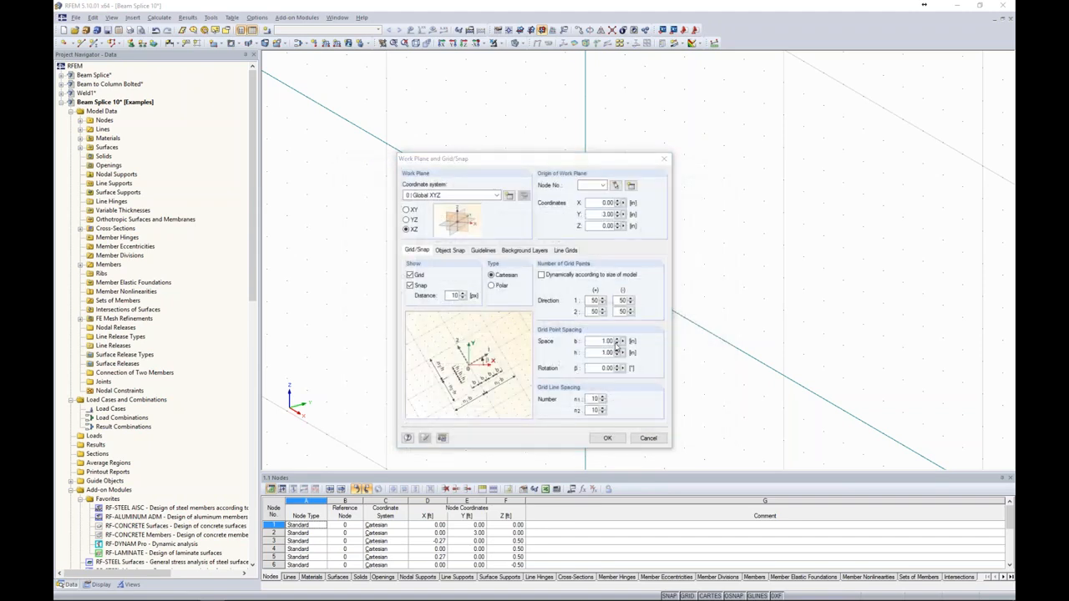
# - Set the work plane's grid point spacing to 1 in for both b and h
pyautogui.doubleClick(603, 341)
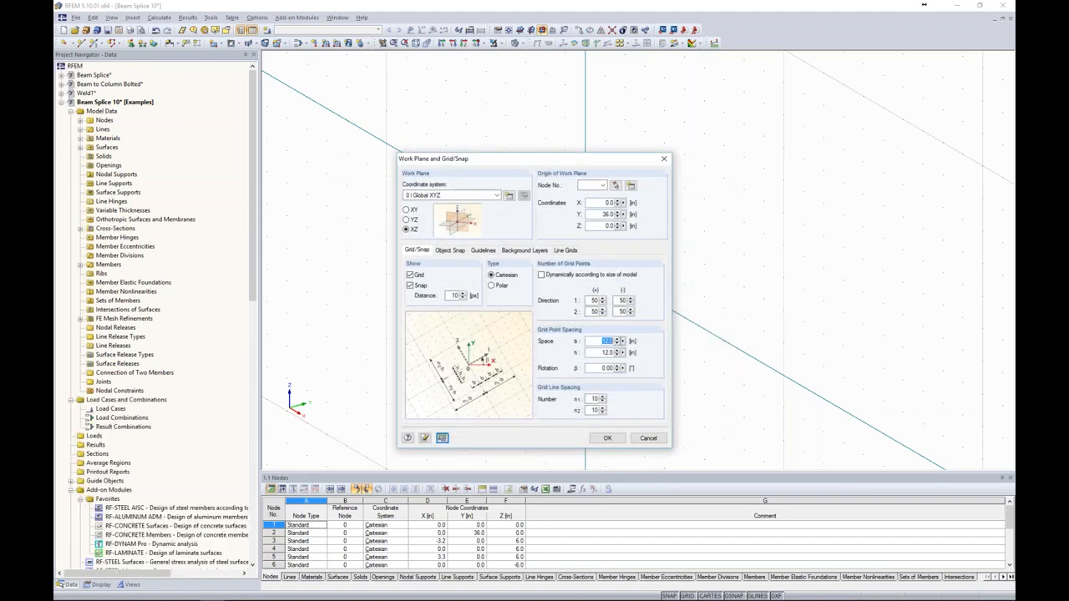
pyautogui.write('1')
pyautogui.press('Tab')
pyautogui.write('1')
pyautogui.press('Tab')
pyautogui.click(608, 438)
# - View the model along the Y-axis, facing the XZ work plane, and start a new rectangular surface
pyautogui.scroll(2, 575, 260)
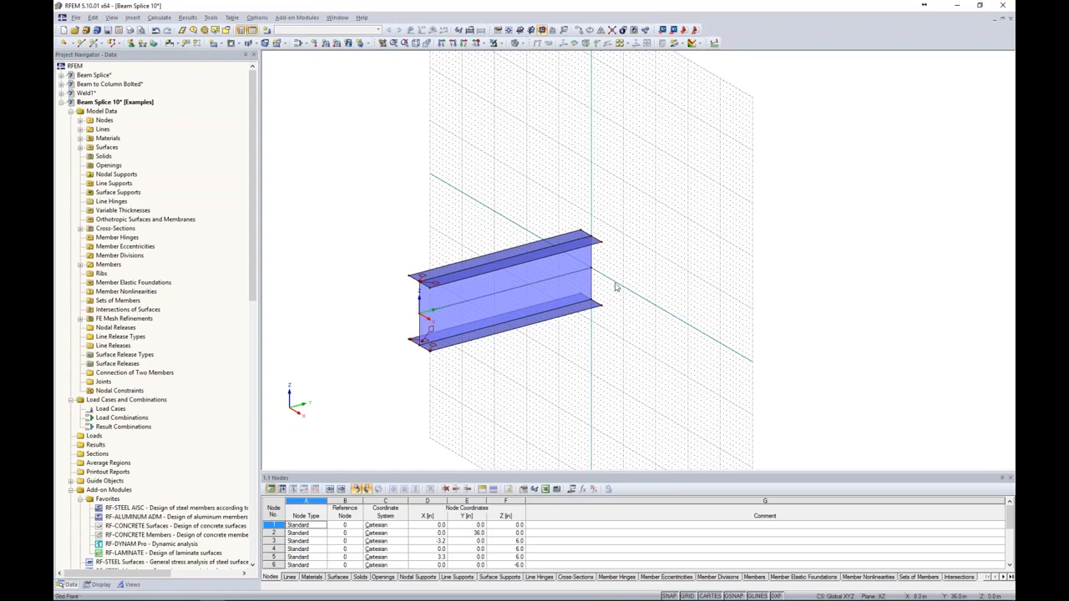
pyautogui.keyDown('ctrl'); pyautogui.moveTo(612, 274); pyautogui.dragTo(626, 268, button='middle'); pyautogui.keyUp('ctrl')
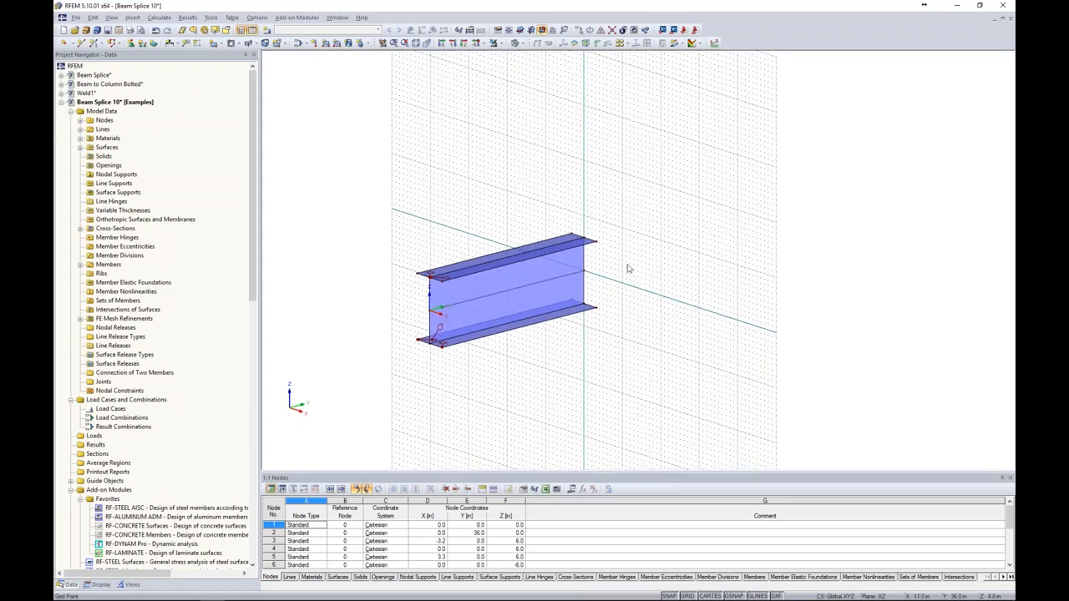
pyautogui.click(453, 44)
pyautogui.moveTo(561, 161); pyautogui.dragTo(482, 170, button='middle')
pyautogui.scroll(-2, 482, 169)
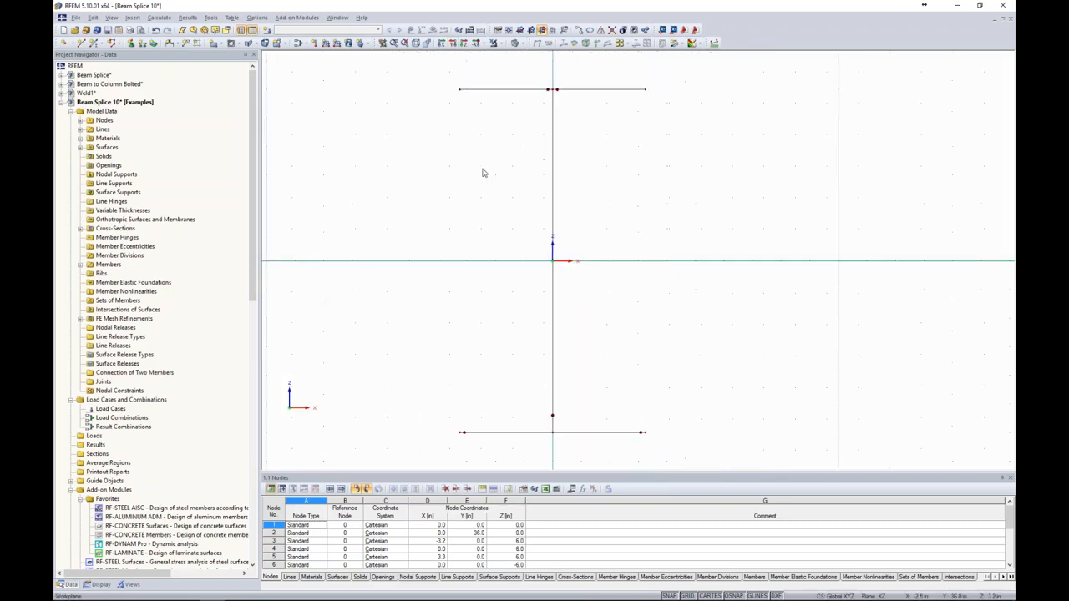
pyautogui.scroll(-1, 517, 347)
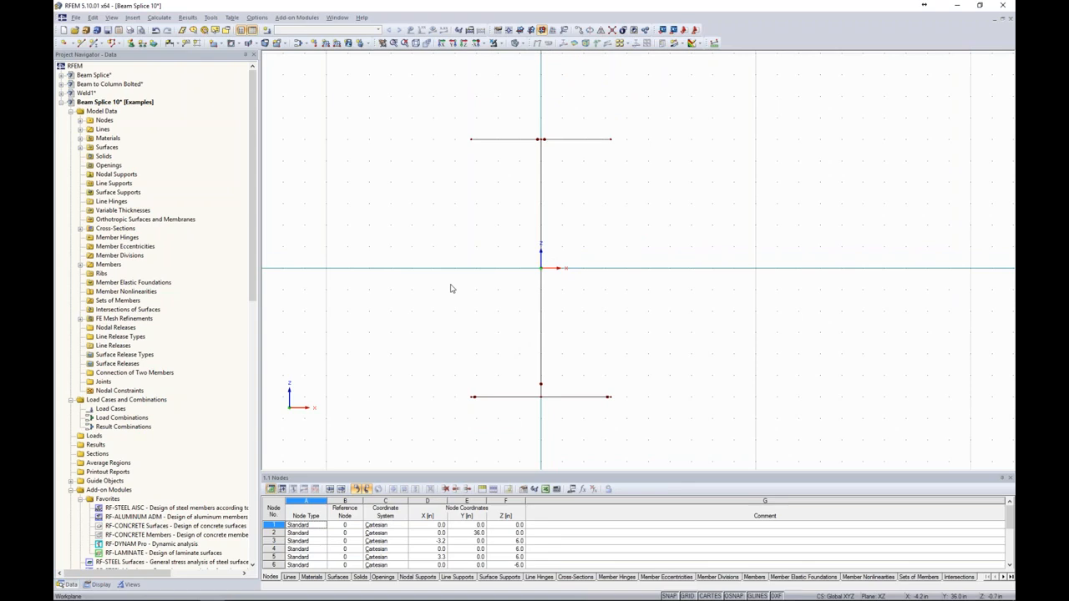
pyautogui.click(215, 44)
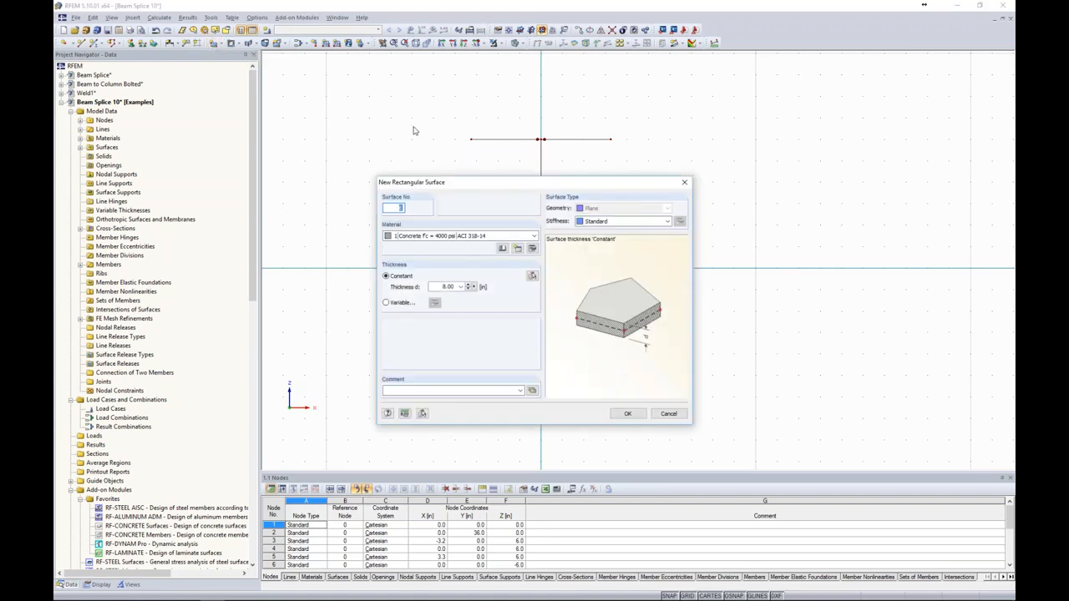
pyautogui.moveTo(466, 177); pyautogui.dragTo(465, 167)
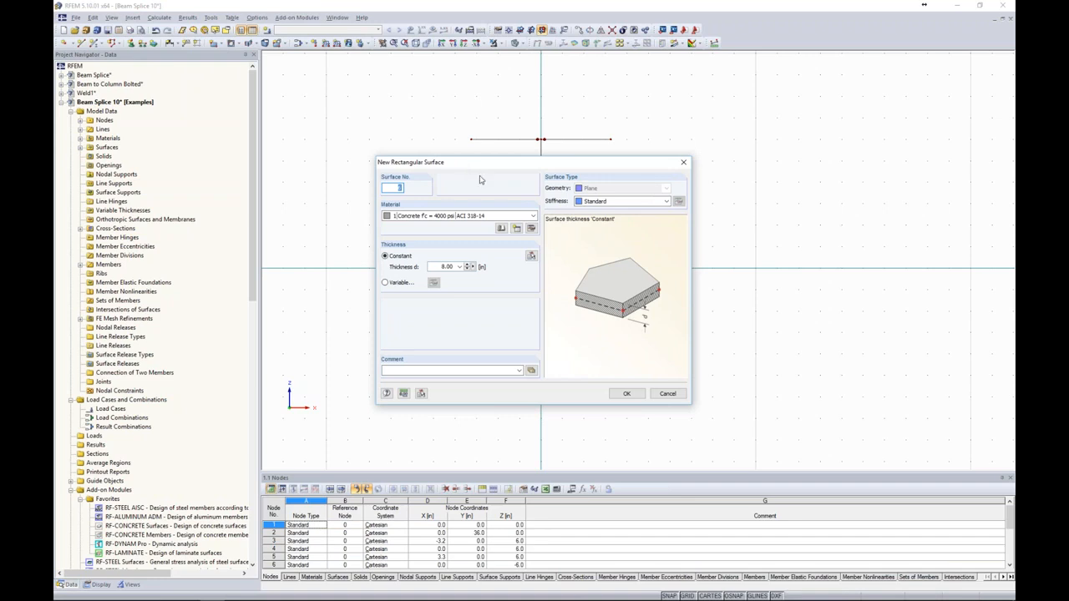
pyautogui.click(445, 217)
pyautogui.click(443, 218)
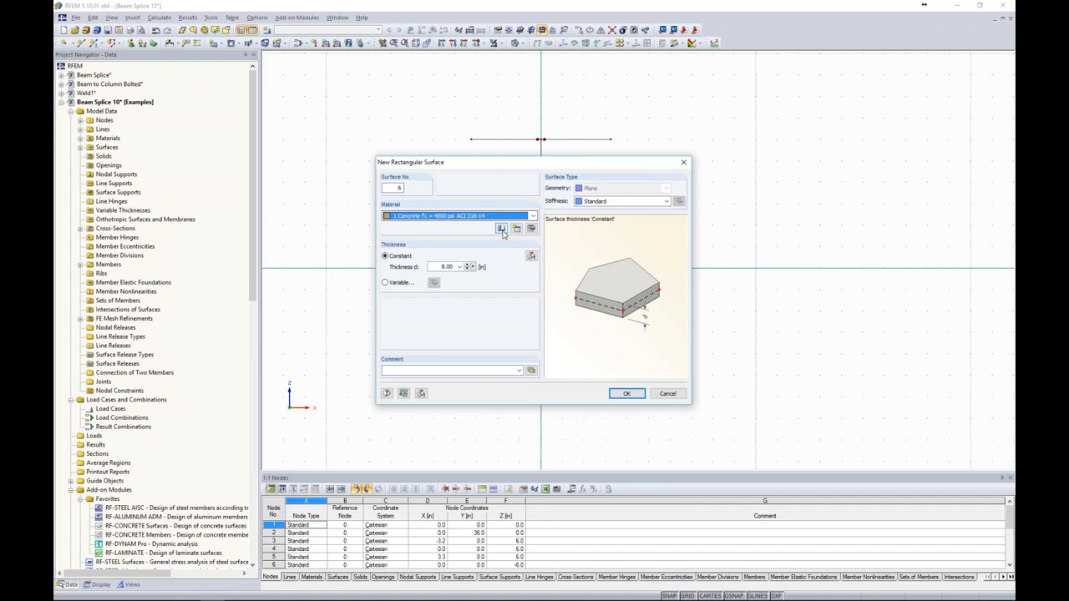
# - Assign Steel A36 to the new surface from the ASTM steel materials, limited to the USA favorites group
pyautogui.click(502, 230)
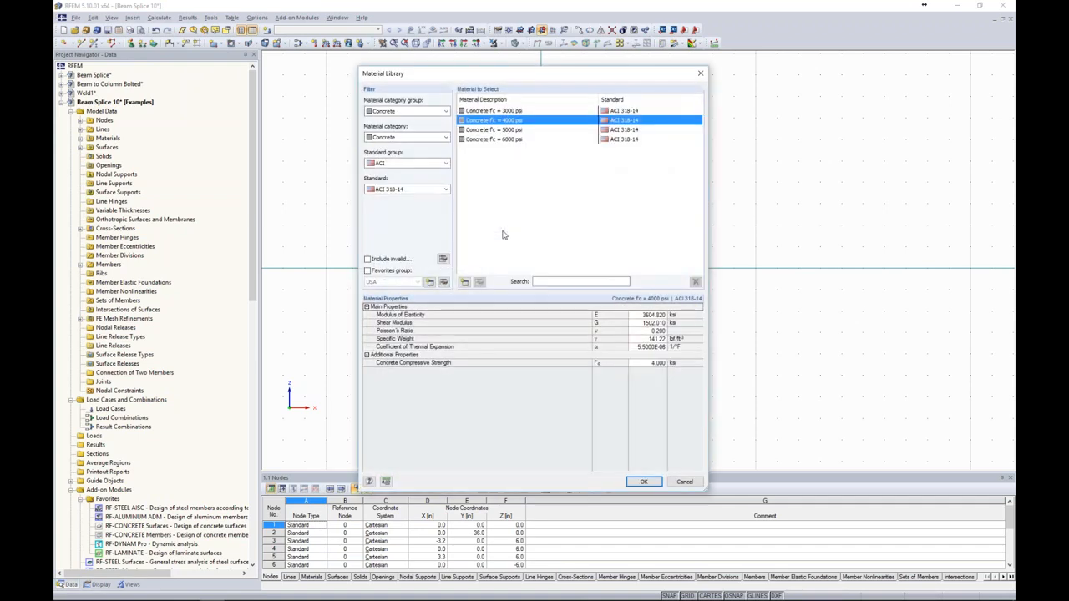
pyautogui.click(408, 112)
pyautogui.click(400, 135)
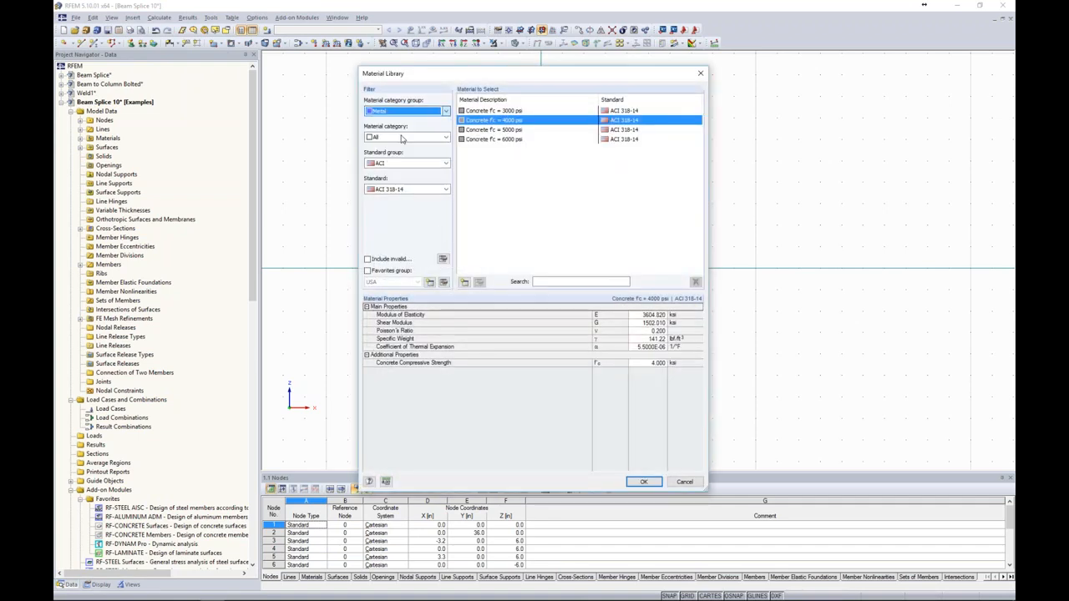
pyautogui.click(401, 138)
pyautogui.click(386, 155)
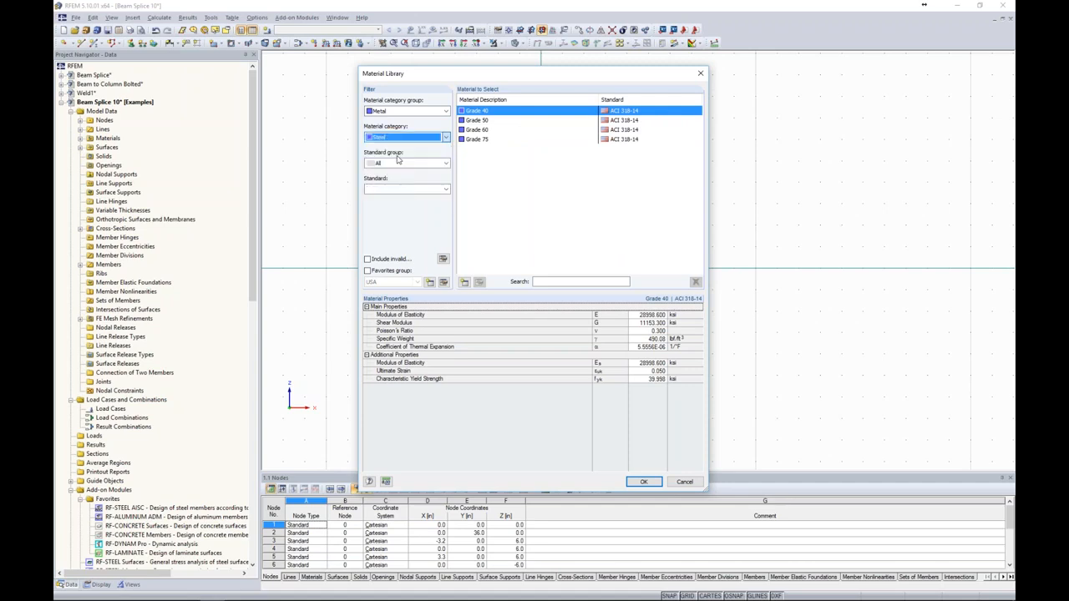
pyautogui.click(406, 163)
pyautogui.click(393, 195)
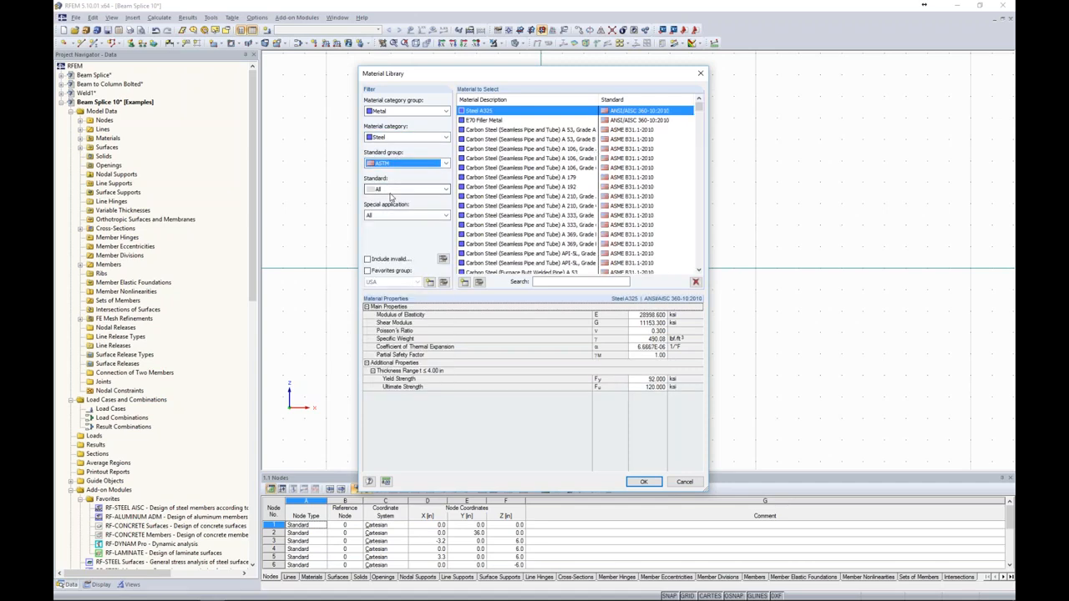
pyautogui.moveTo(699, 108); pyautogui.dragTo(699, 271)
pyautogui.click(367, 271)
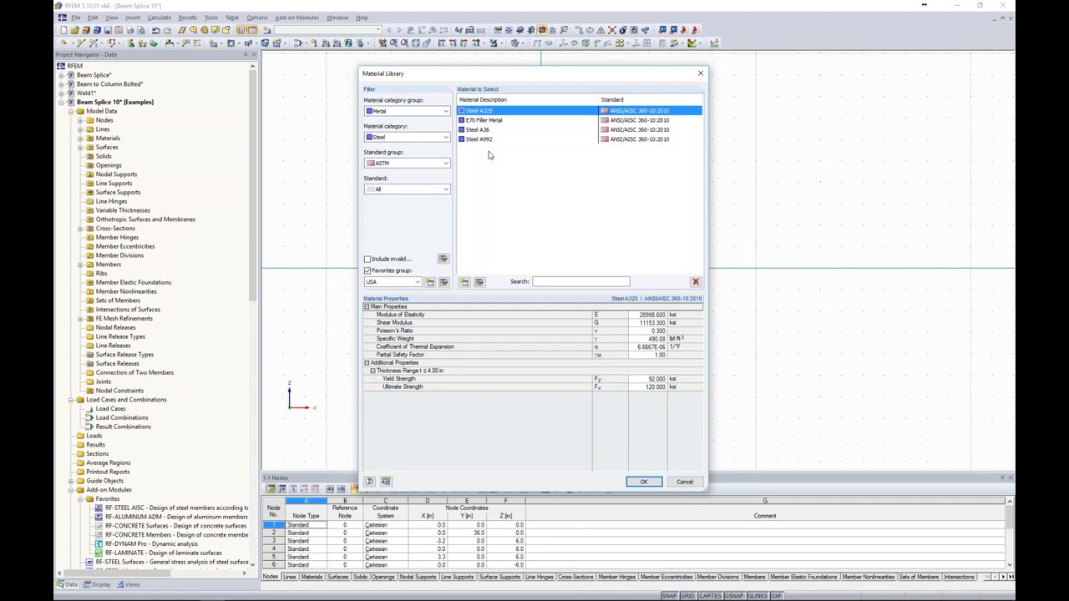
pyautogui.click(485, 131)
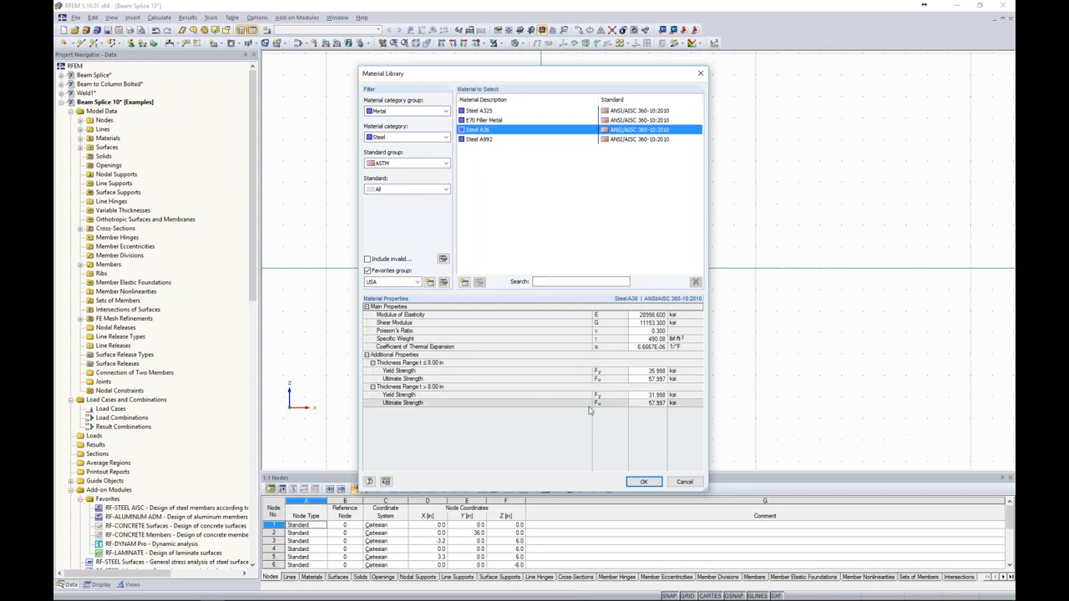
pyautogui.click(643, 483)
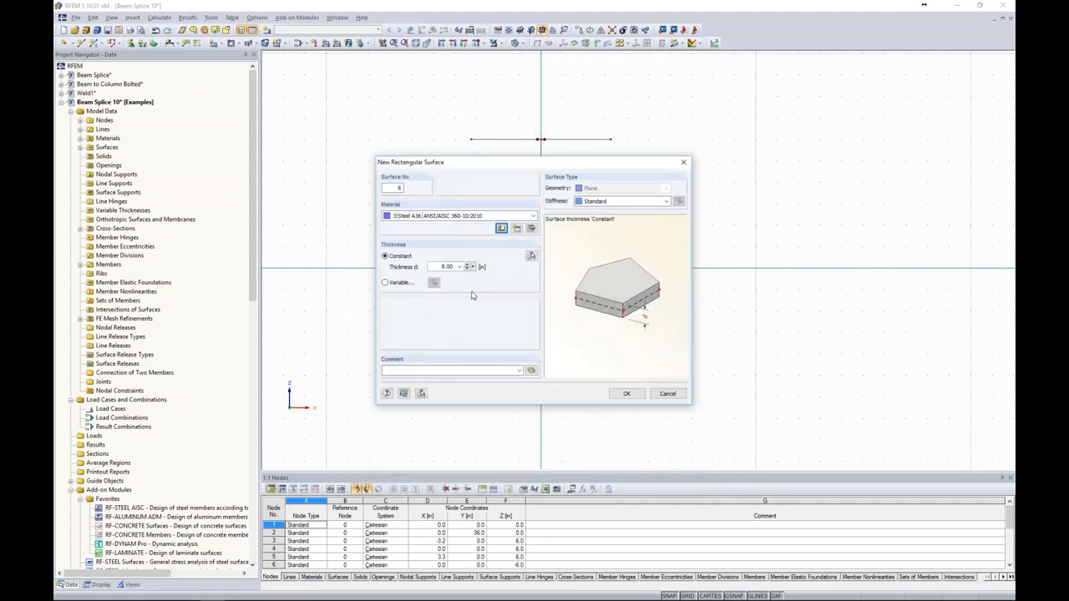
# - Set the surface thickness to 0.25 in and draw a plate about 8 in by 14 in around the beam's end section
pyautogui.moveTo(439, 268); pyautogui.dragTo(455, 266)
pyautogui.write('0.25')
pyautogui.click(627, 394)
pyautogui.moveTo(455, 118); pyautogui.dragTo(627, 419)
pyautogui.press('Escape')
pyautogui.scroll(-2, 687, 238)
pyautogui.keyDown('ctrl'); pyautogui.moveTo(685, 238); pyautogui.dragTo(569, 270, button='middle'); pyautogui.keyUp('ctrl')
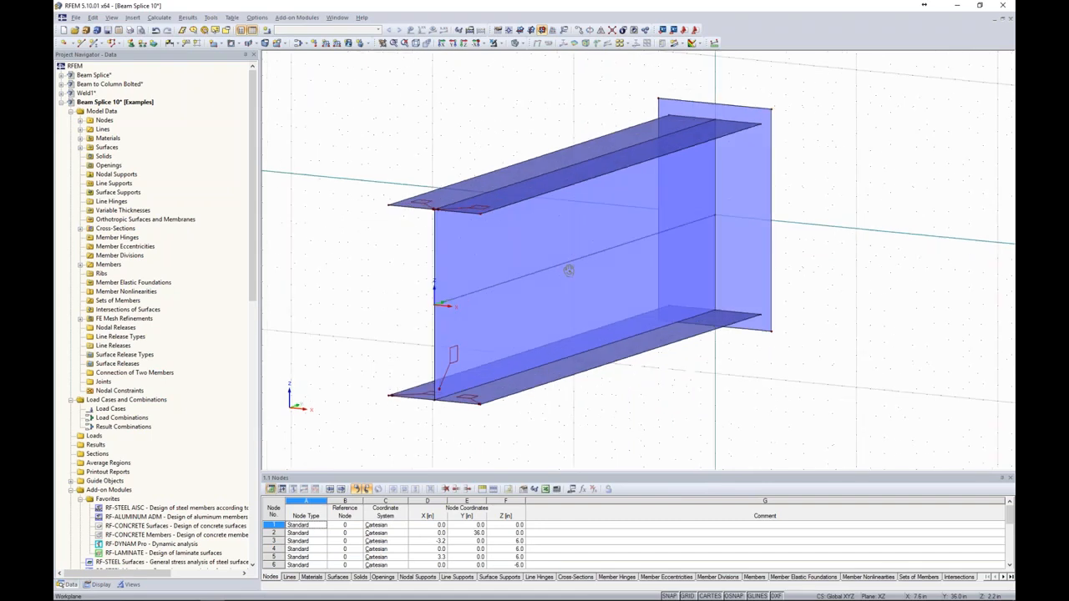
pyautogui.moveTo(756, 210); pyautogui.dragTo(669, 234, button='middle')
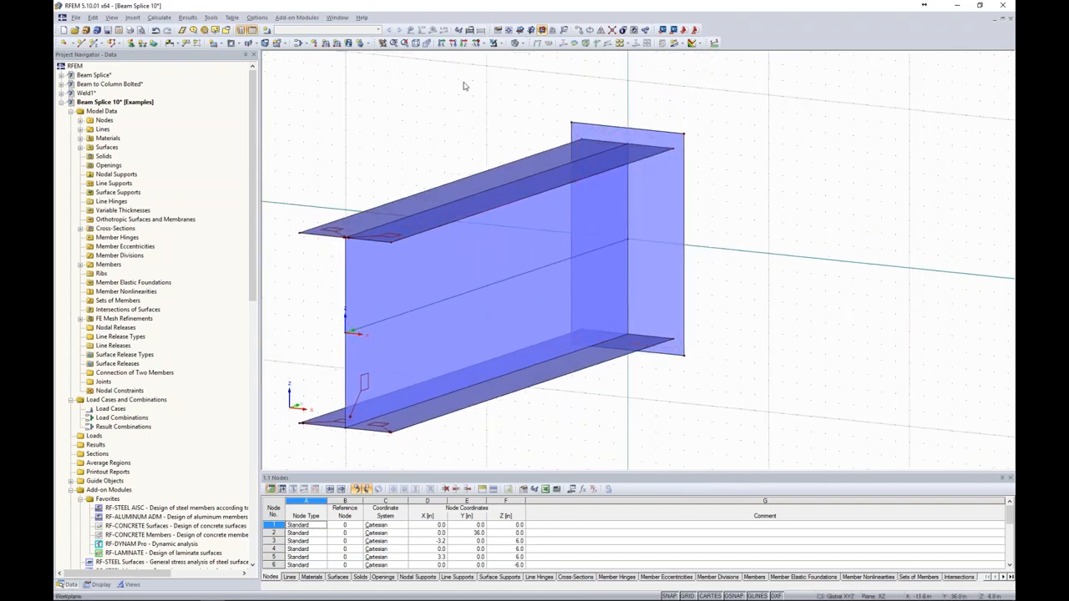
# - In the view along Y, create a circular opening of radius 0.28 in in the end plate at X -2 in, Z 4 in
pyautogui.click(453, 45)
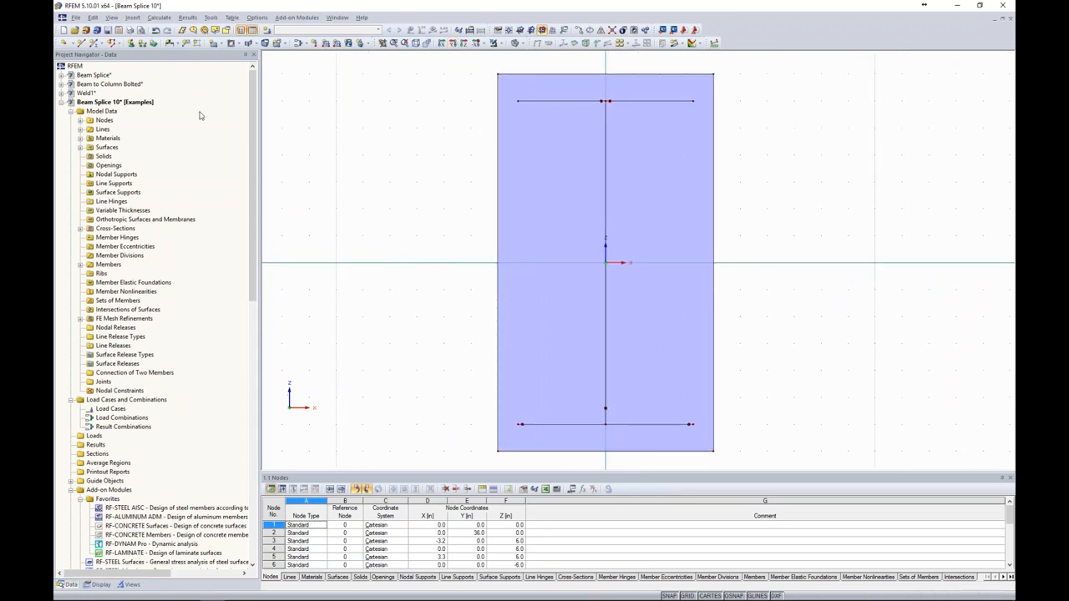
pyautogui.click(239, 44)
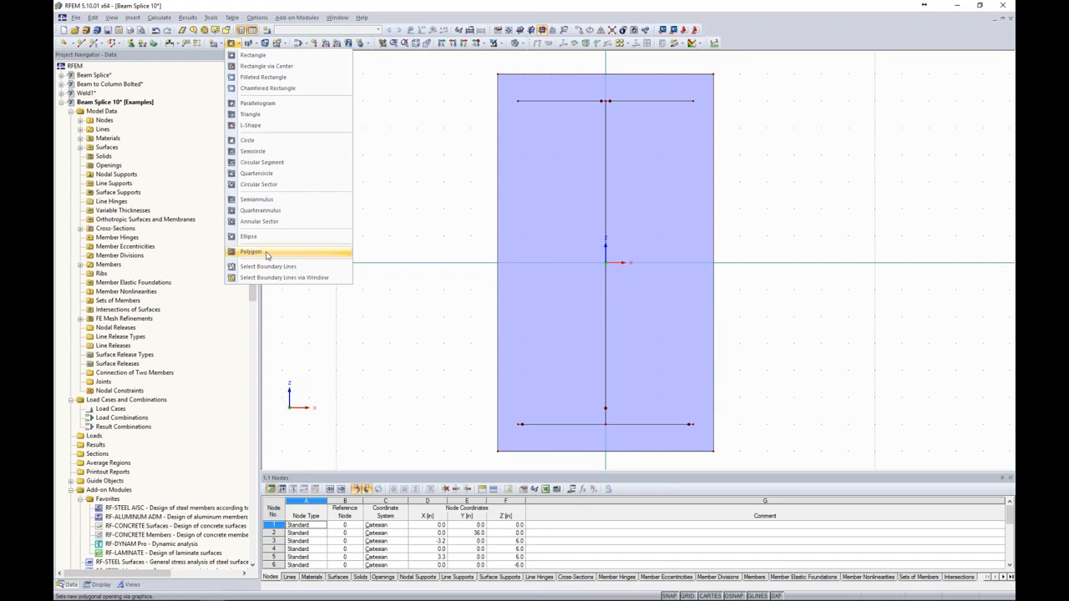
pyautogui.click(248, 140)
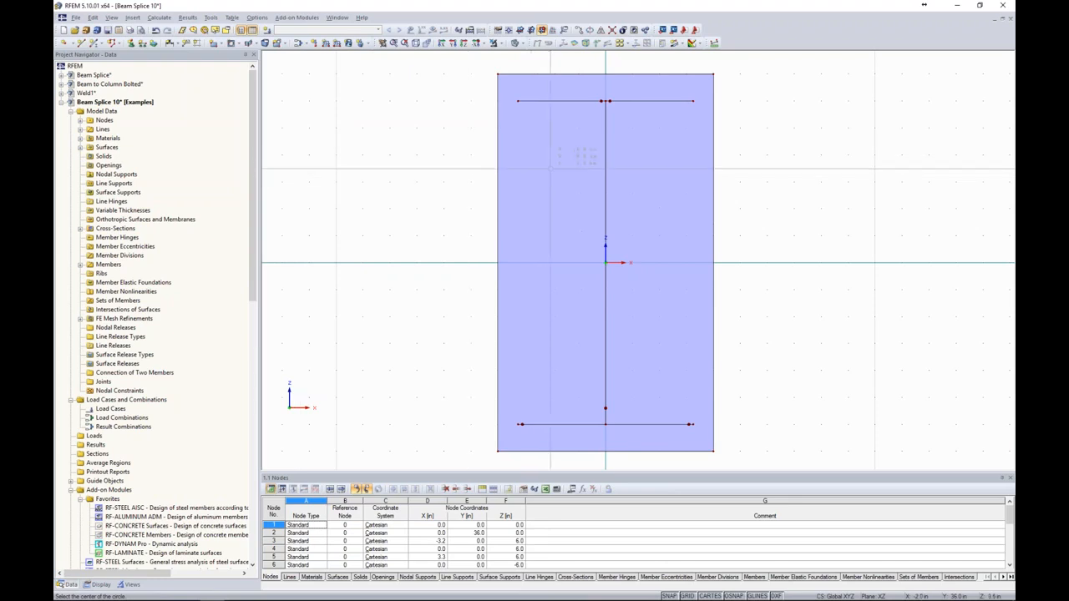
pyautogui.click(551, 155)
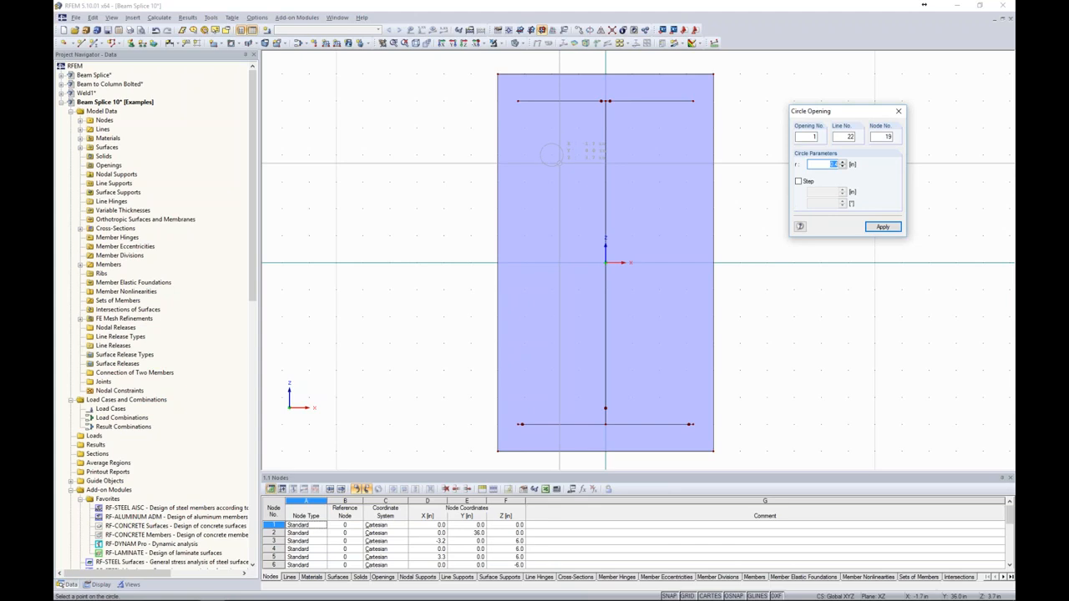
pyautogui.write('0.28')
pyautogui.press('Return')
# - Add a second 0.28 in radius circular opening in the end plate at X -2 in, Z -4 in
pyautogui.moveTo(552, 155); pyautogui.dragTo(551, 121, button='middle')
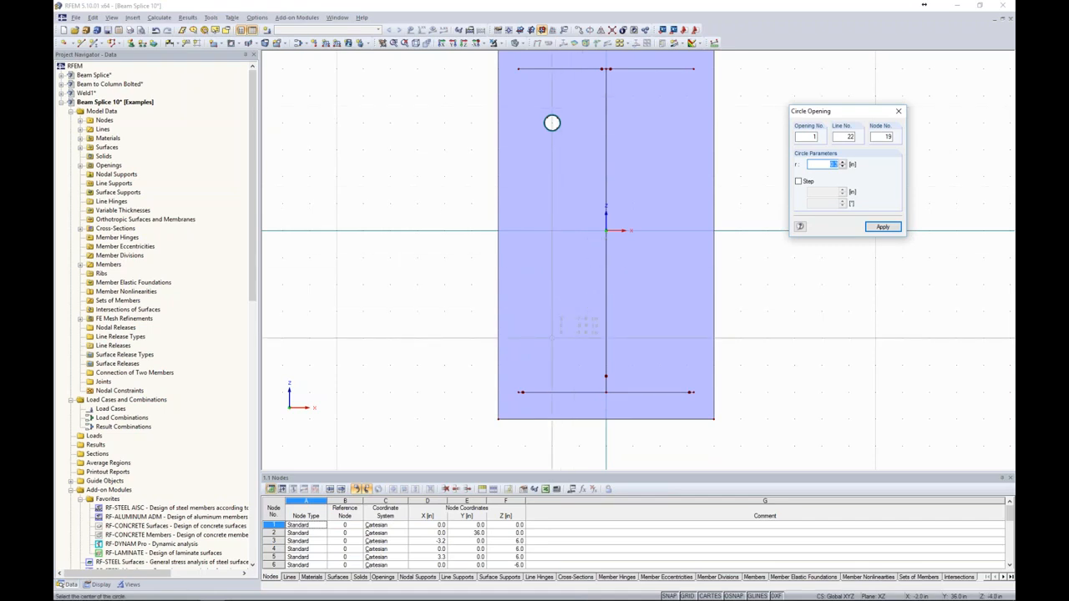
pyautogui.click(552, 123)
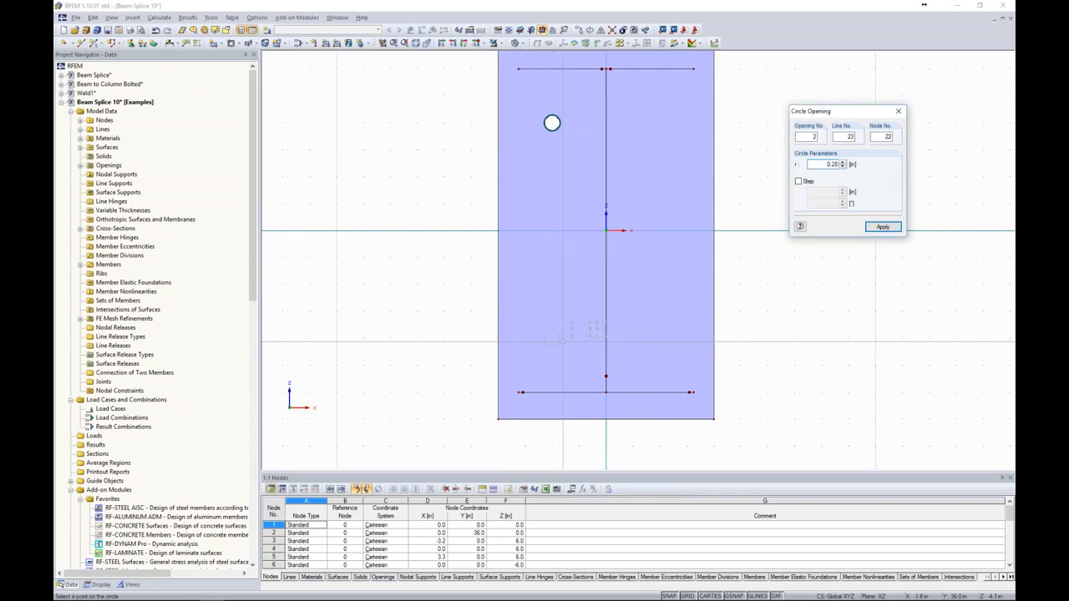
pyautogui.click(552, 338)
pyautogui.press('Escape')
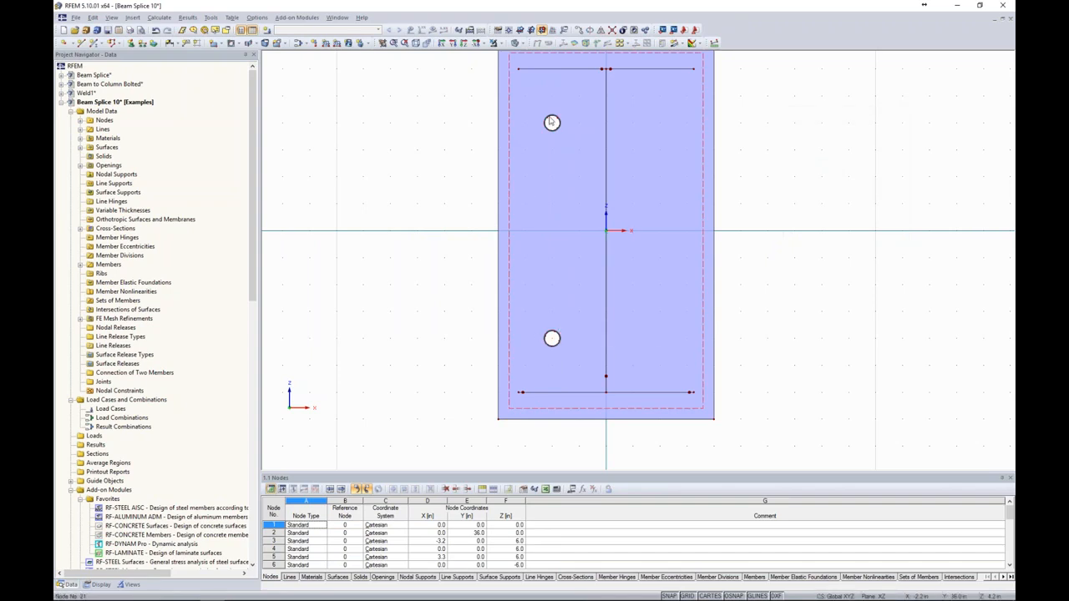
# - Create an intermediate node of type 'On Line' on the circular edge of the end plate's upper opening
pyautogui.scroll(6, 551, 125)
pyautogui.moveTo(551, 125); pyautogui.dragTo(530, 219, button='middle')
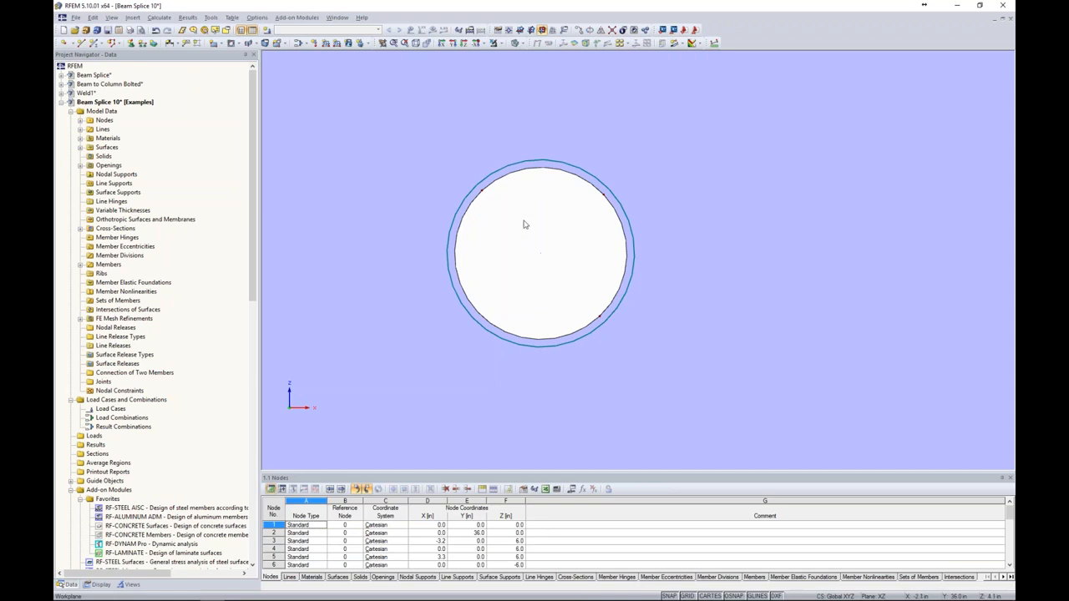
pyautogui.rightClick(532, 172)
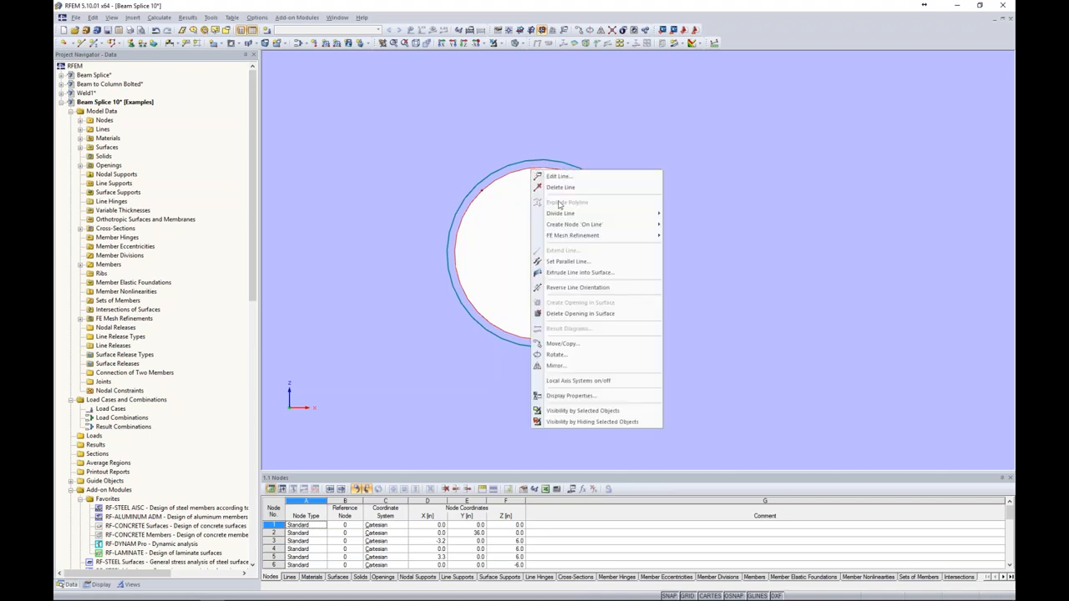
pyautogui.moveTo(563, 226)
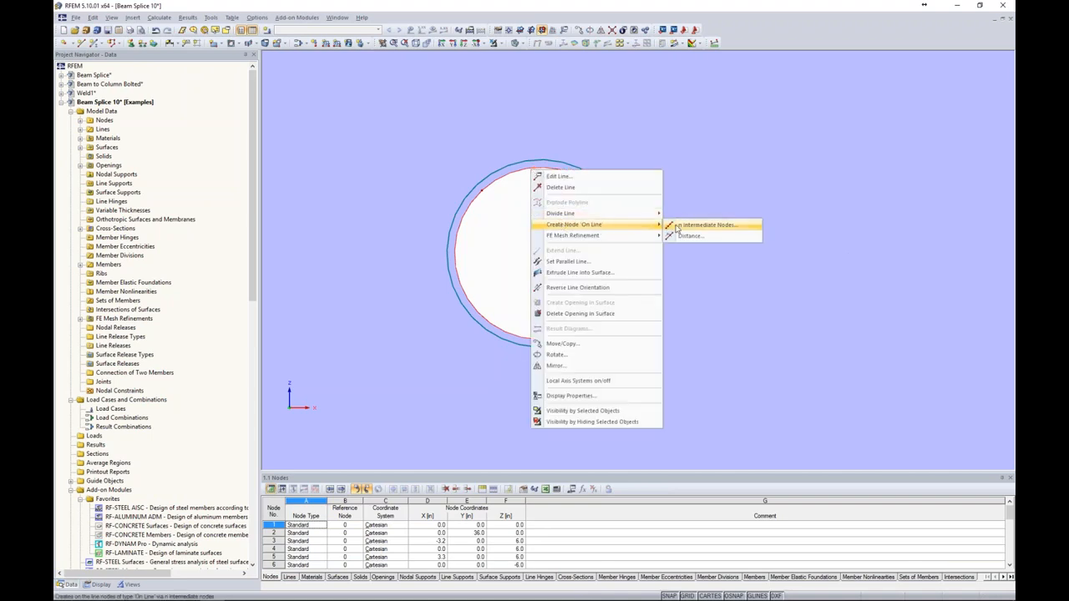
pyautogui.click(706, 225)
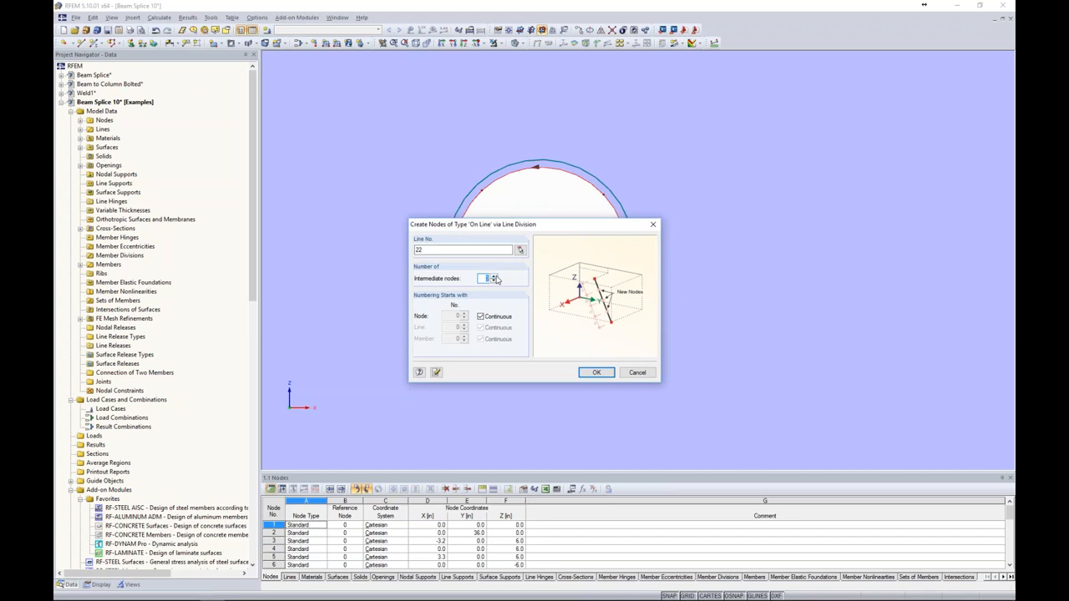
pyautogui.click(595, 373)
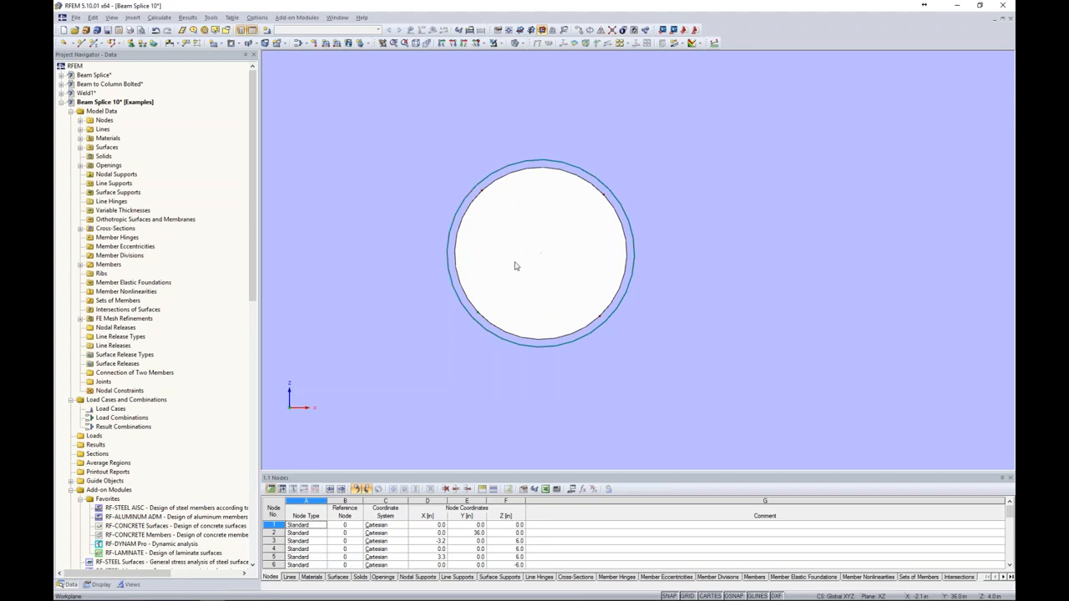
# - Start a new member and set its member type to Rigid
pyautogui.click(95, 43)
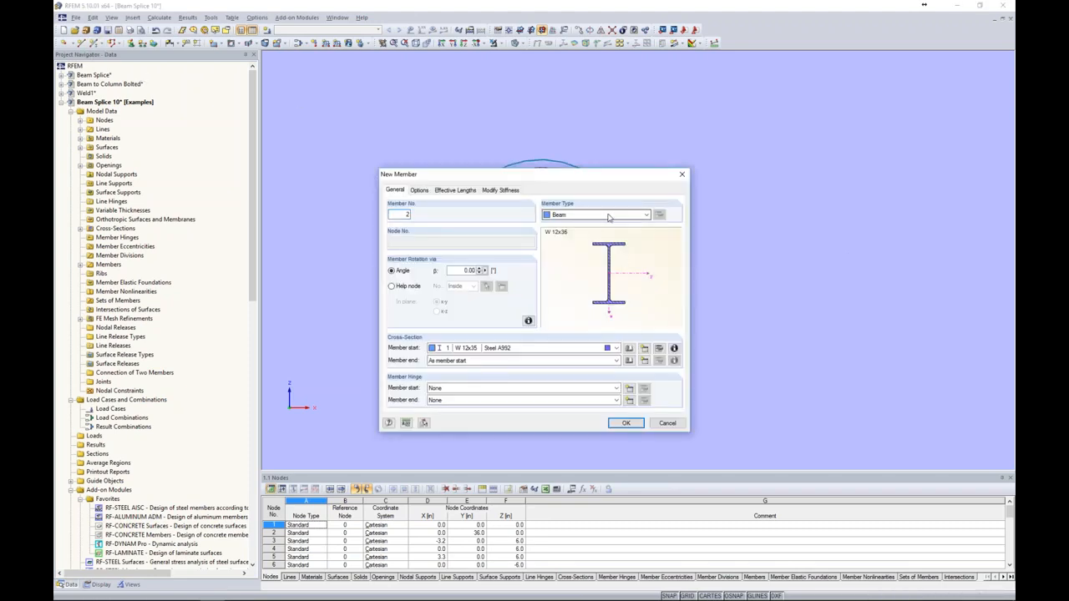
pyautogui.click(609, 217)
pyautogui.click(598, 233)
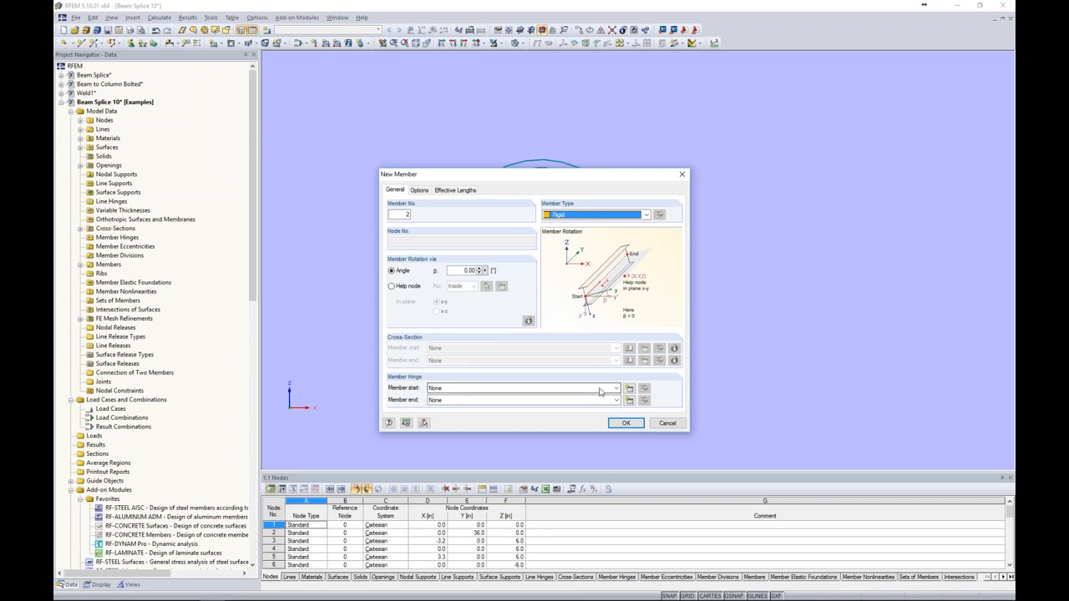
pyautogui.click(629, 389)
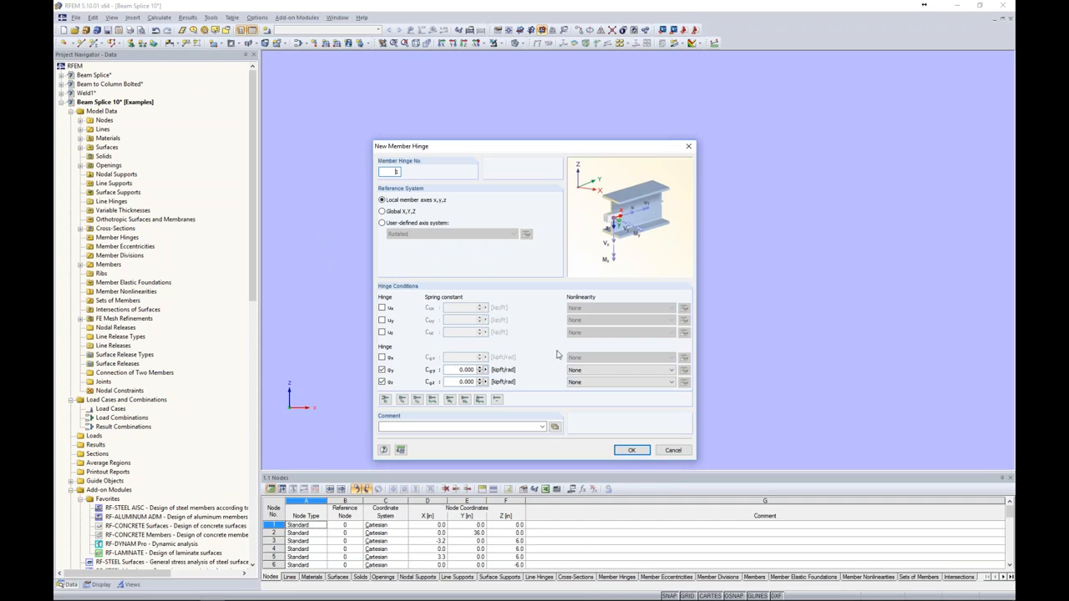
pyautogui.click(595, 371)
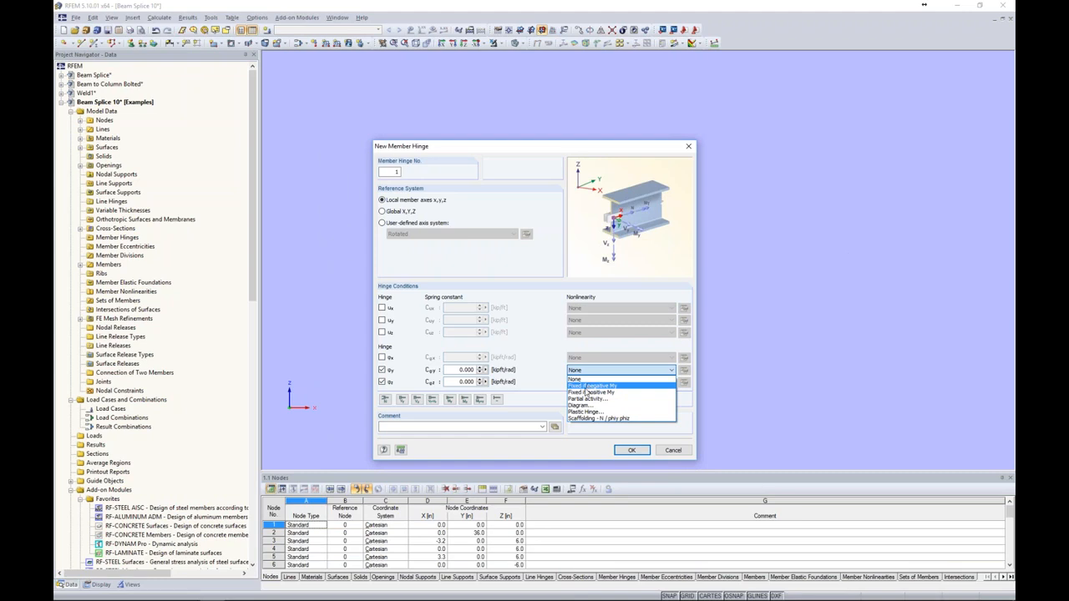
pyautogui.click(542, 362)
pyautogui.click(673, 450)
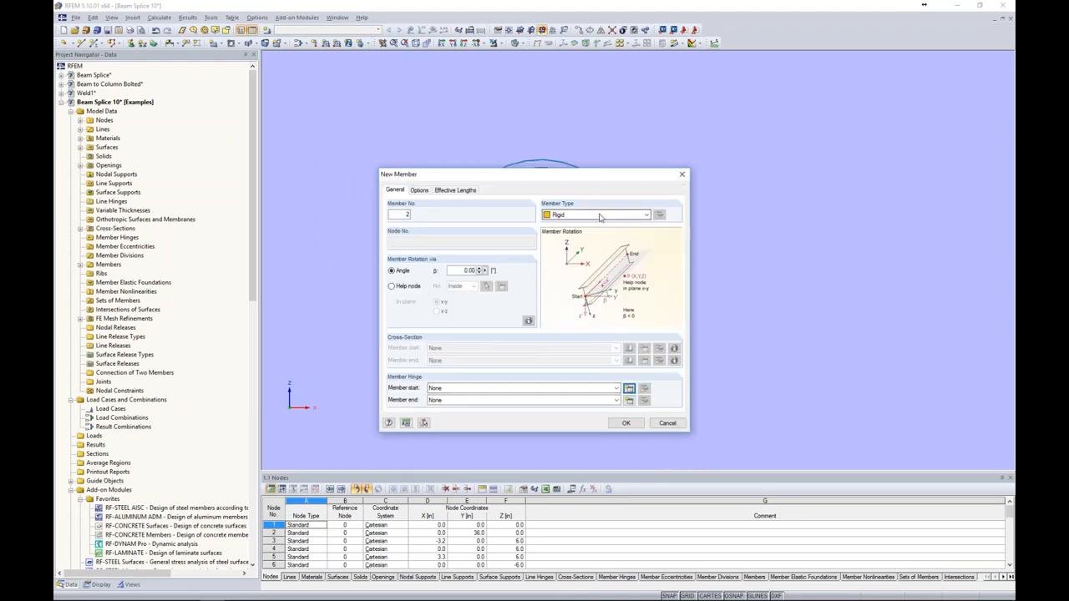
pyautogui.click(600, 216)
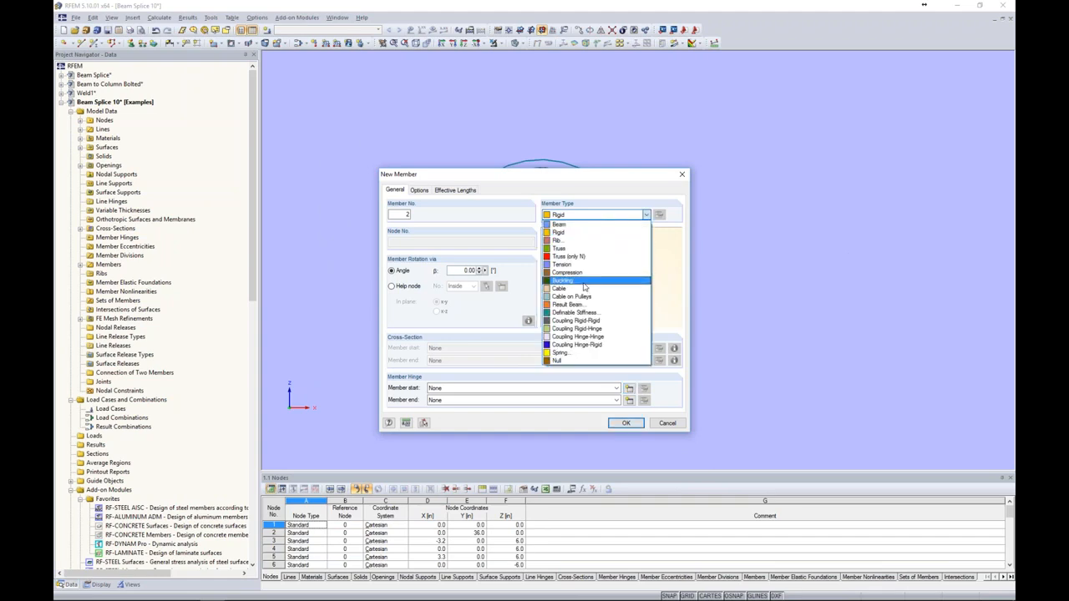
pyautogui.click(574, 337)
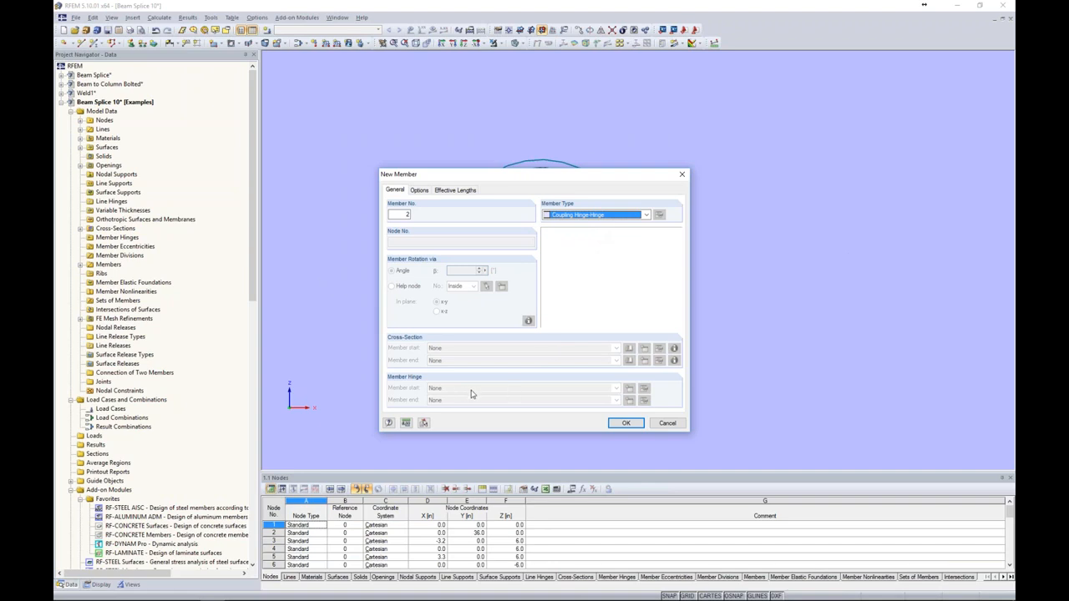
pyautogui.click(627, 217)
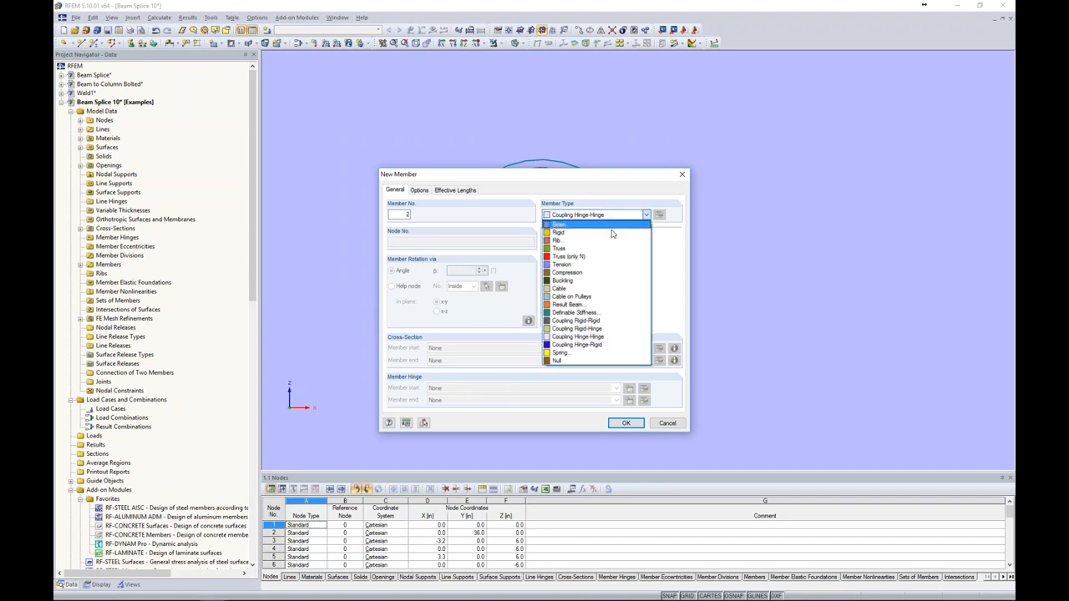
pyautogui.click(609, 235)
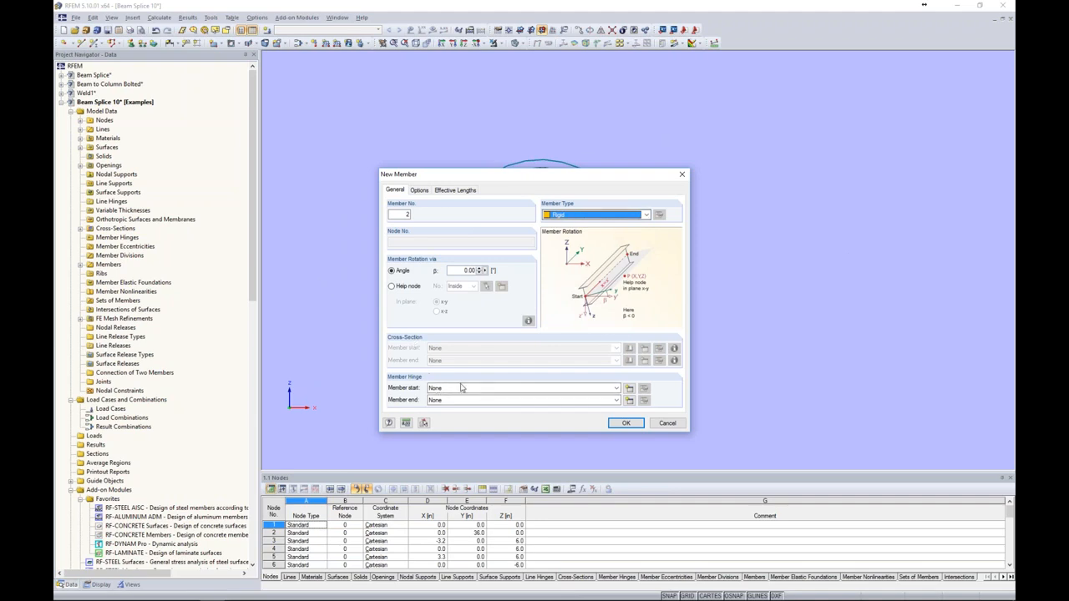
# - Draw four rigid members from the centre of the upper opening at X -2 in, Z 4 in to the four nodes on its edge
pyautogui.click(627, 426)
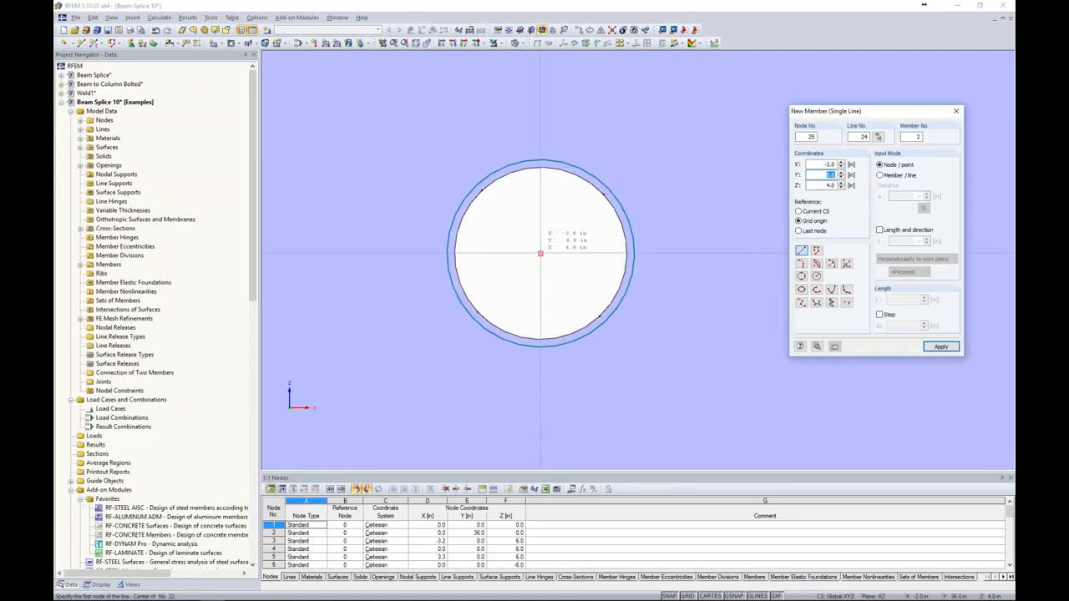
pyautogui.click(541, 253)
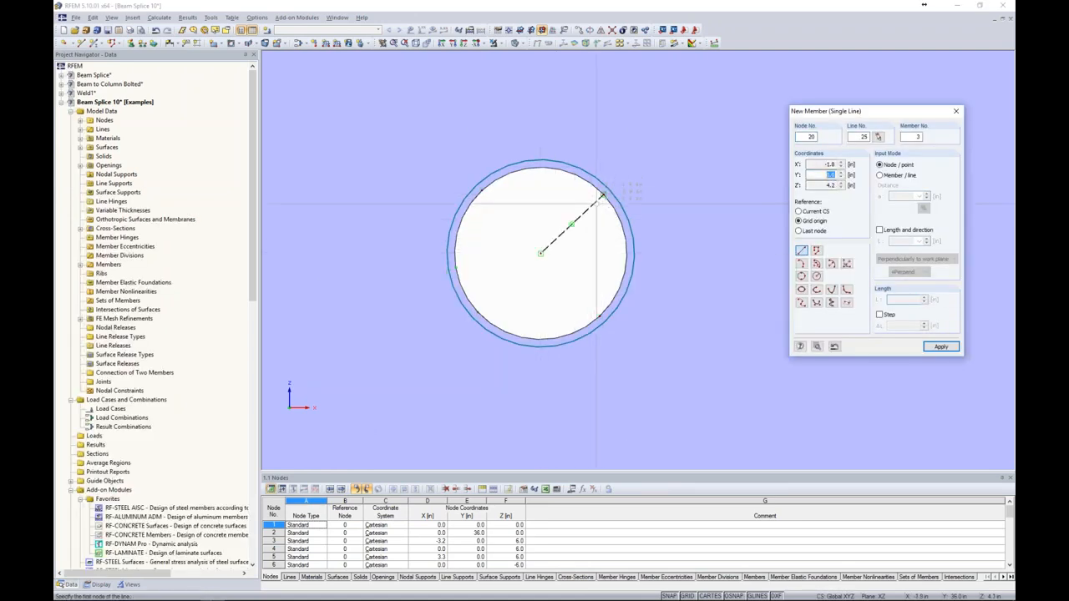
pyautogui.click(541, 253)
pyautogui.click(599, 317)
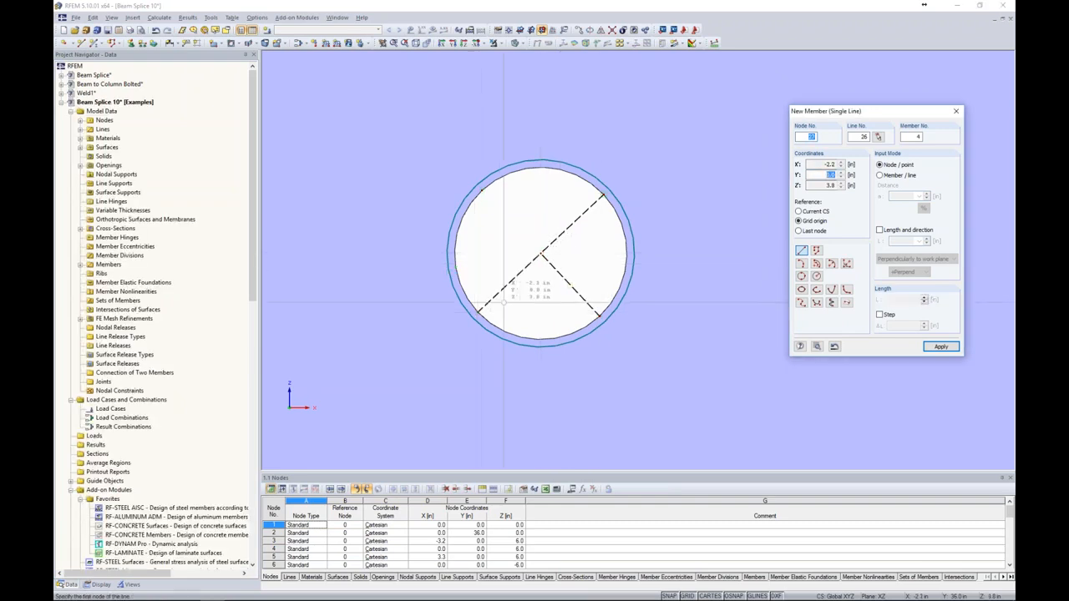
pyautogui.click(541, 253)
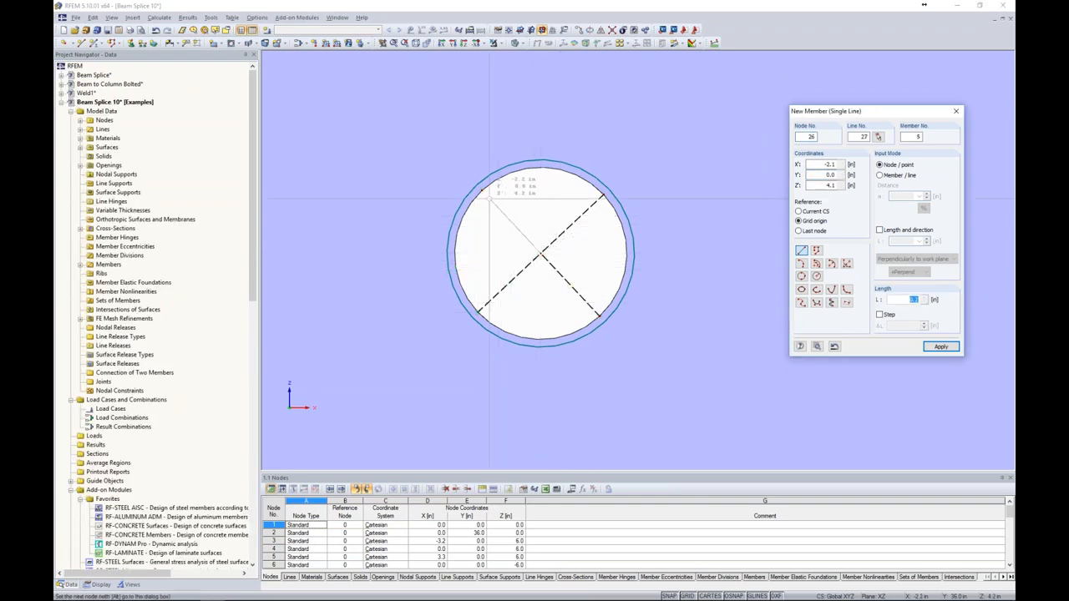
pyautogui.click(482, 191)
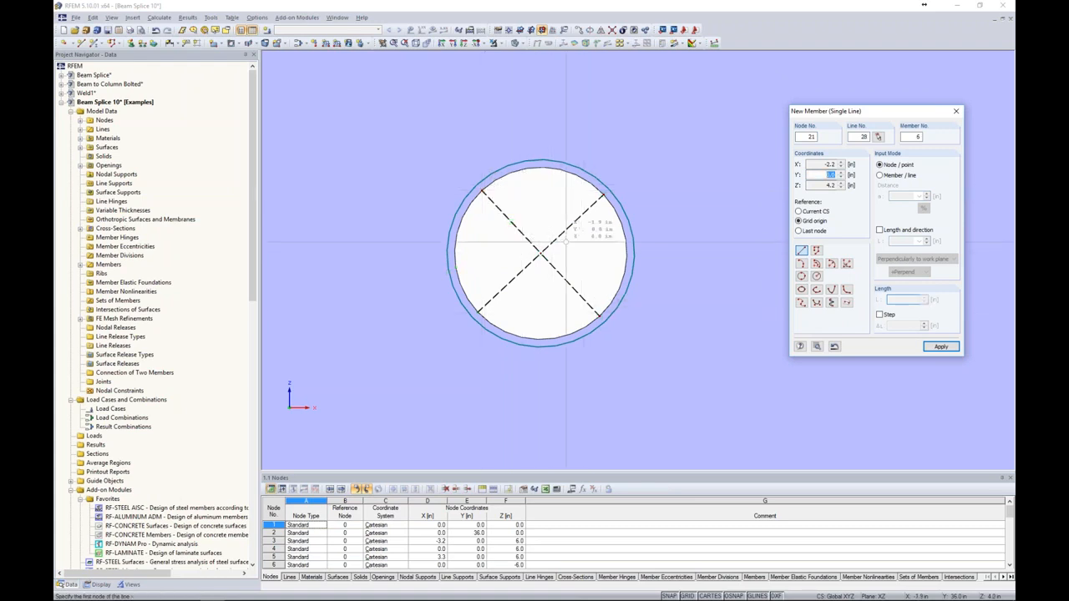
pyautogui.press('Escape')
# - Copy the four rigid members from the upper opening into the lower opening centred at X -2 in, Z -4 in
pyautogui.scroll(-4, 589, 259)
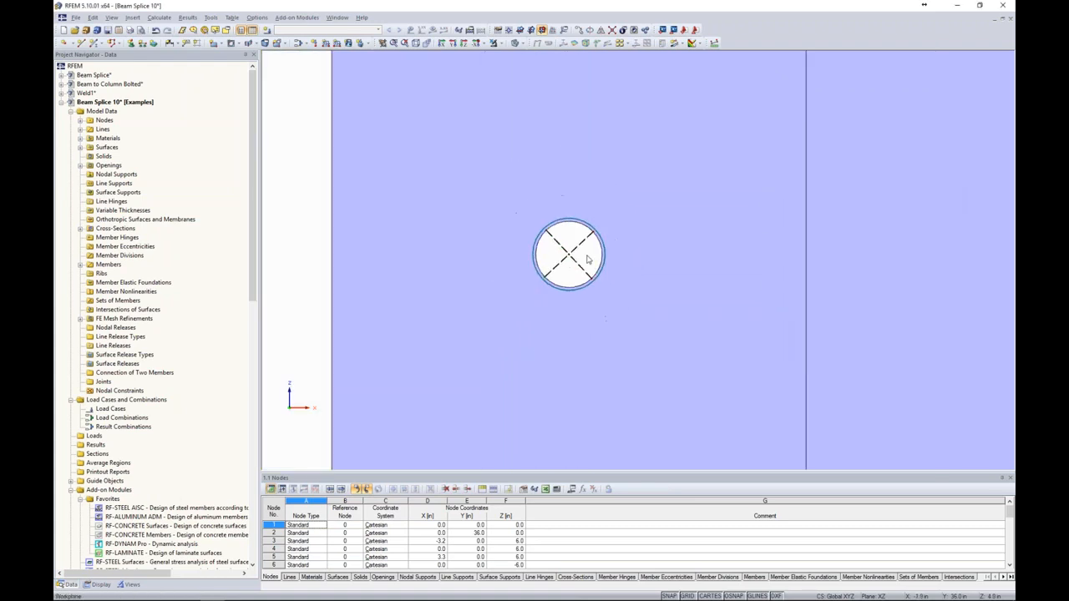
pyautogui.scroll(-2, 587, 260)
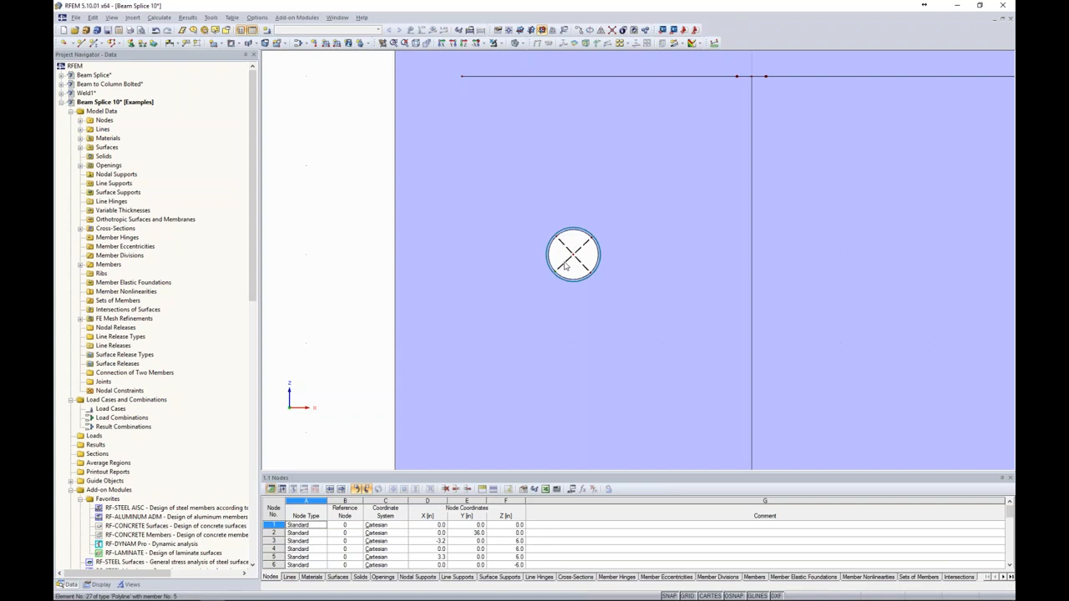
pyautogui.scroll(-4, 568, 250)
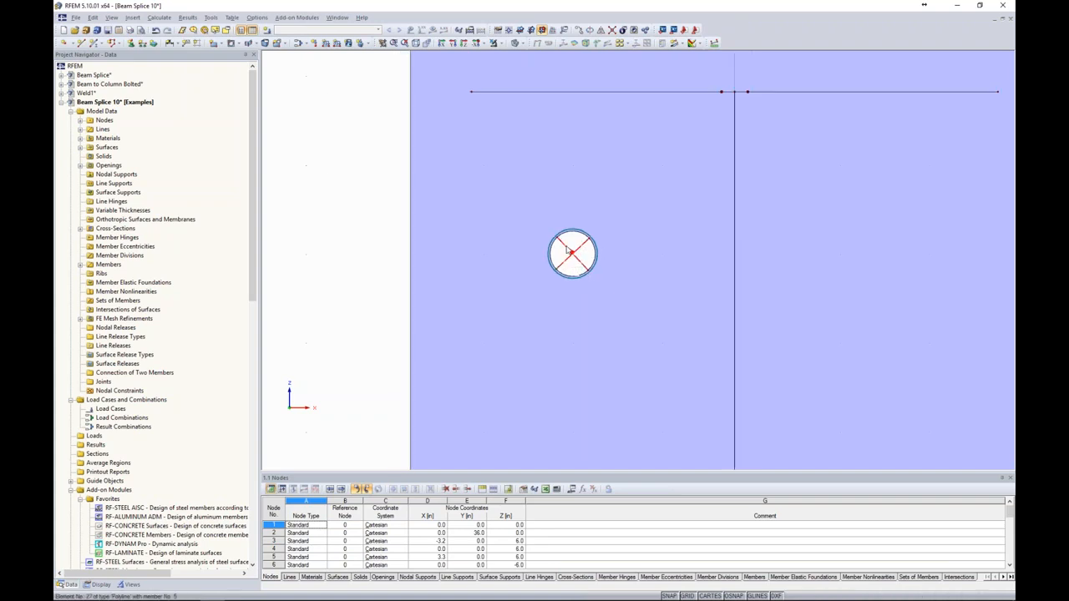
pyautogui.scroll(-2, 569, 250)
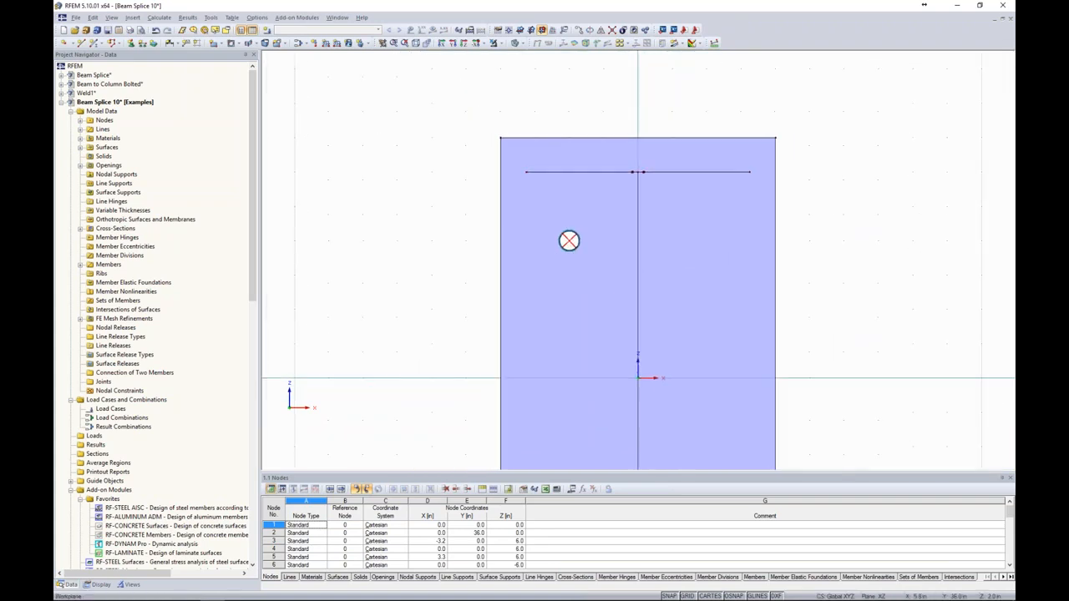
pyautogui.moveTo(569, 251); pyautogui.dragTo(549, 149, button='middle')
pyautogui.click(549, 149)
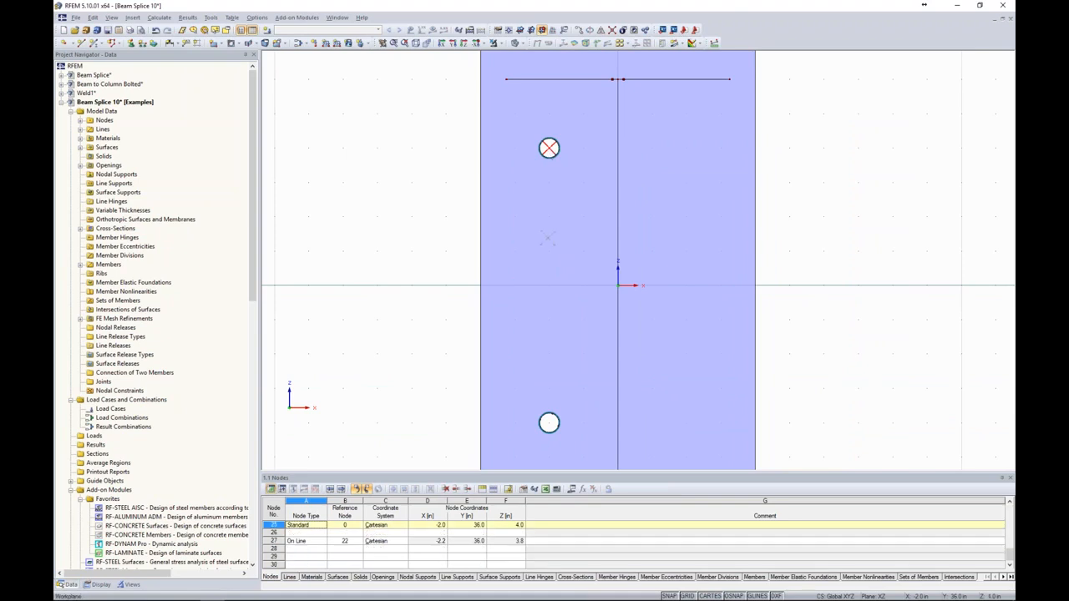
pyautogui.keyDown('ctrl'); pyautogui.moveTo(608, 401); pyautogui.dragTo(812, 334, button='middle'); pyautogui.keyUp('ctrl')
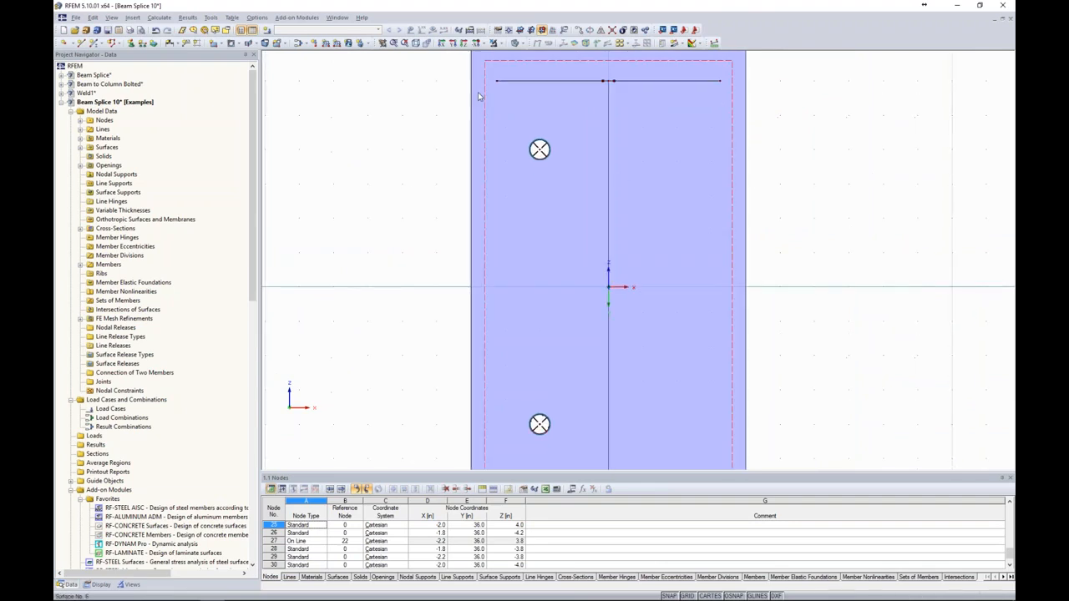
# - In wireframe display, copy both openings with their rigid members to the symmetric positions on the other side of the web
pyautogui.click(452, 43)
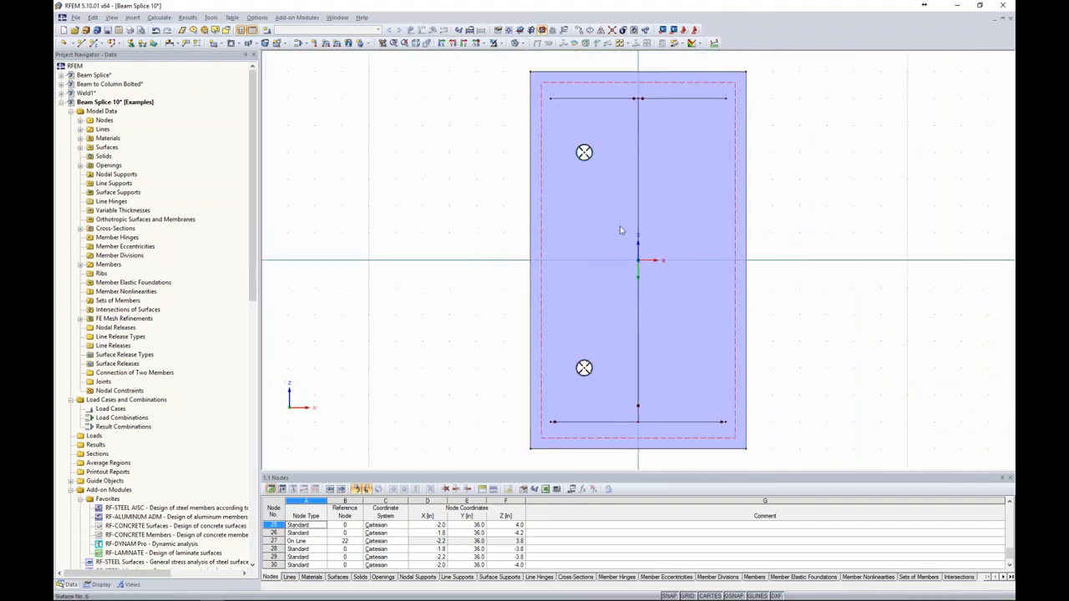
pyautogui.click(516, 42)
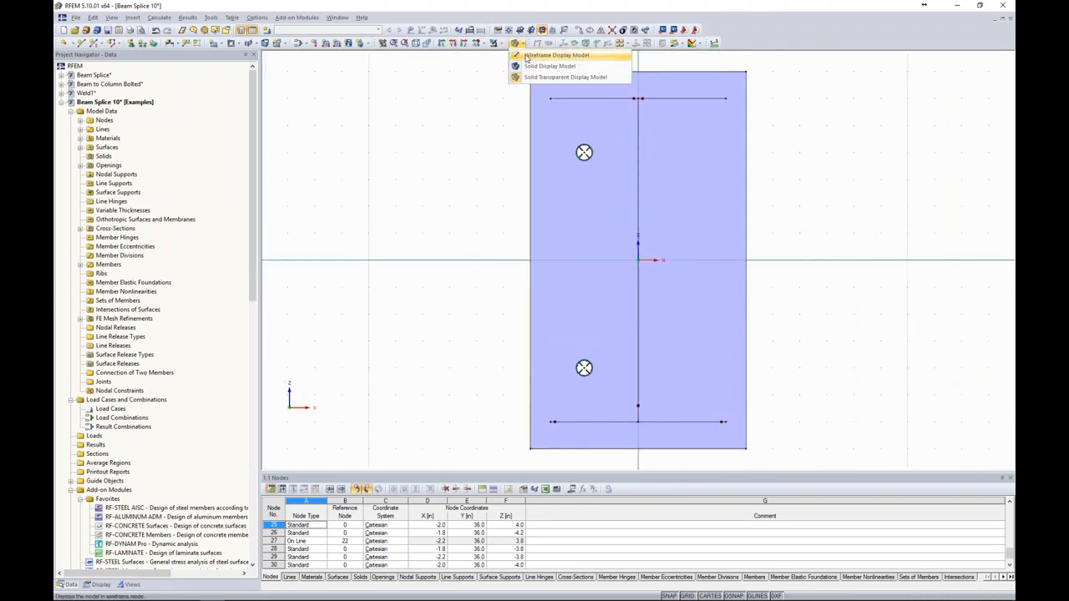
pyautogui.click(568, 53)
pyautogui.moveTo(560, 133); pyautogui.dragTo(613, 388)
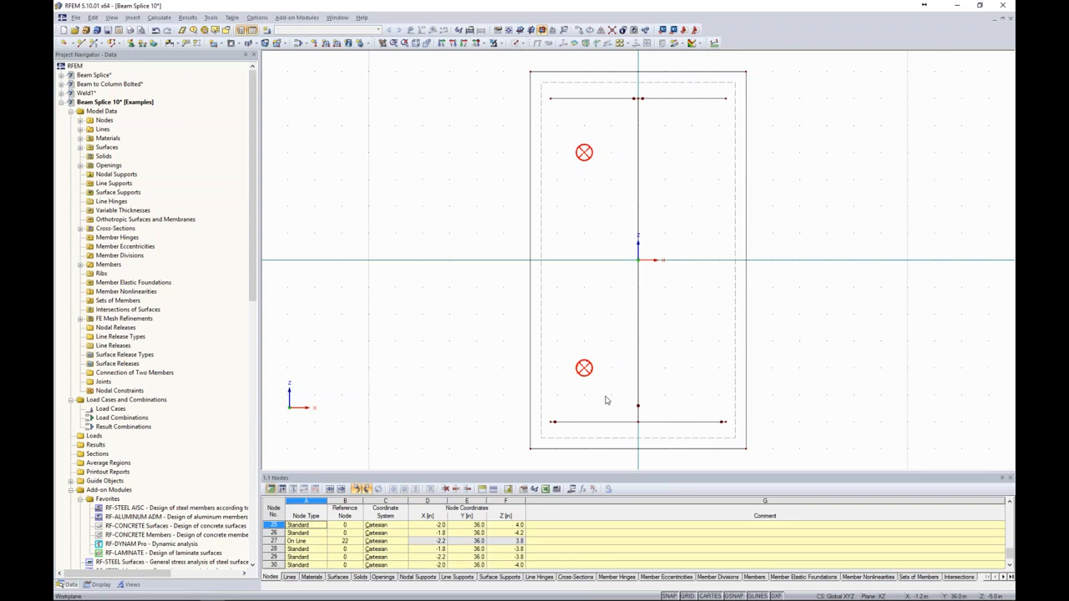
pyautogui.keyDown('ctrl'); pyautogui.moveTo(585, 373); pyautogui.dragTo(694, 372); pyautogui.keyUp('ctrl')
pyautogui.click(810, 361)
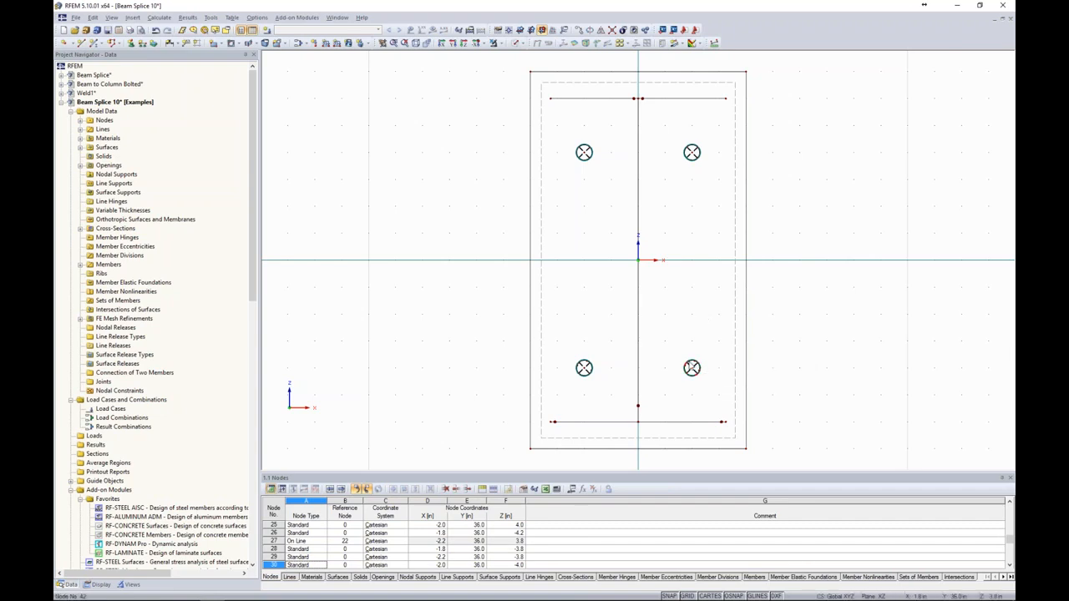
# - Show the model in solid transparent display in a 3D view and turn off the grid
pyautogui.scroll(-1, 693, 369)
pyautogui.click(523, 47)
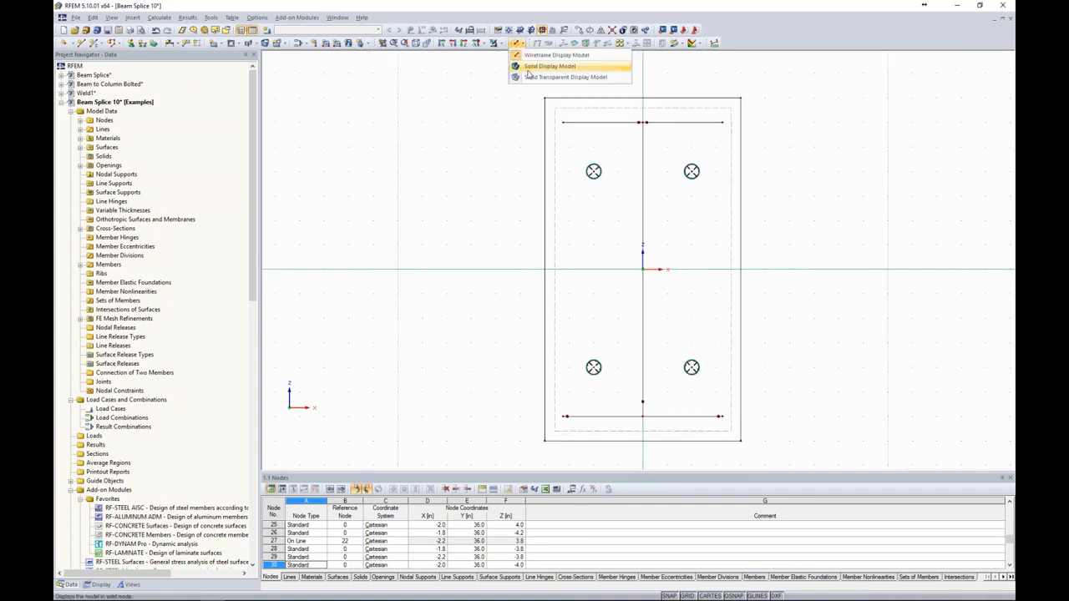
pyautogui.click(543, 74)
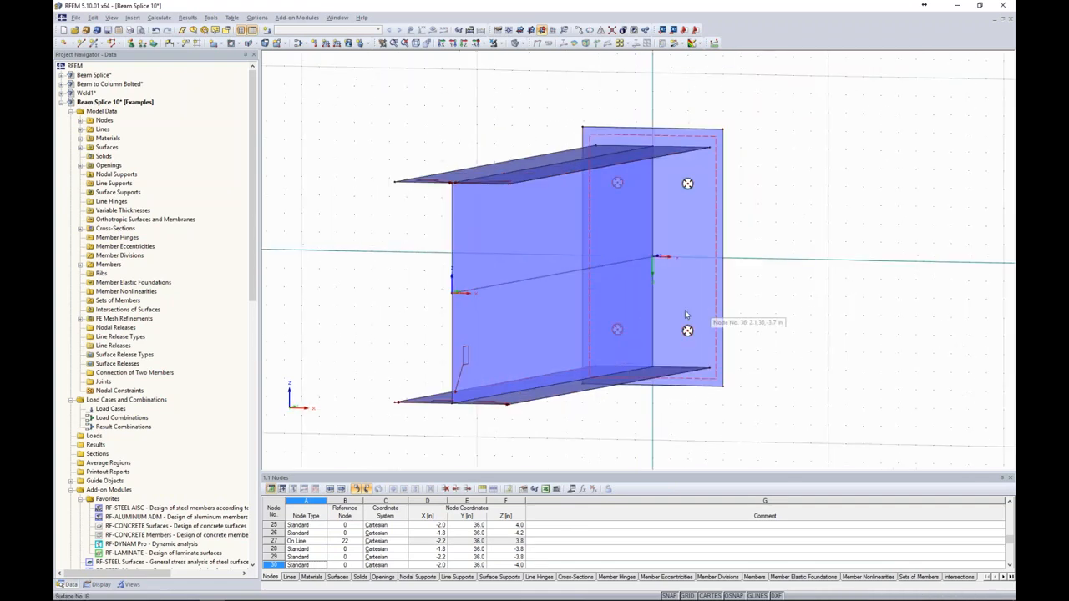
pyautogui.keyDown('ctrl'); pyautogui.moveTo(762, 281); pyautogui.dragTo(815, 294, button='middle'); pyautogui.keyUp('ctrl')
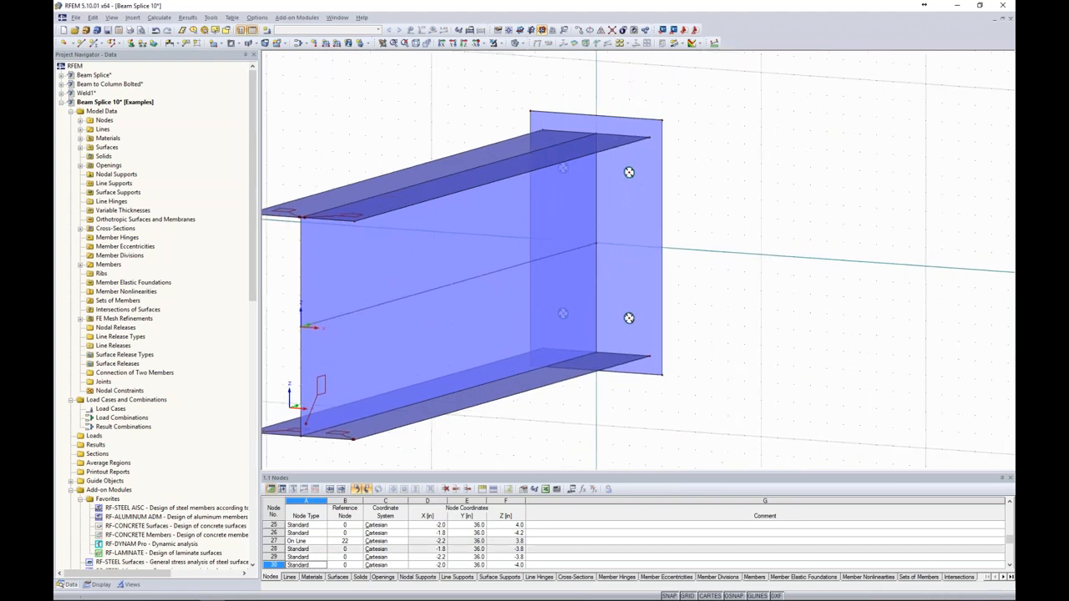
pyautogui.click(687, 596)
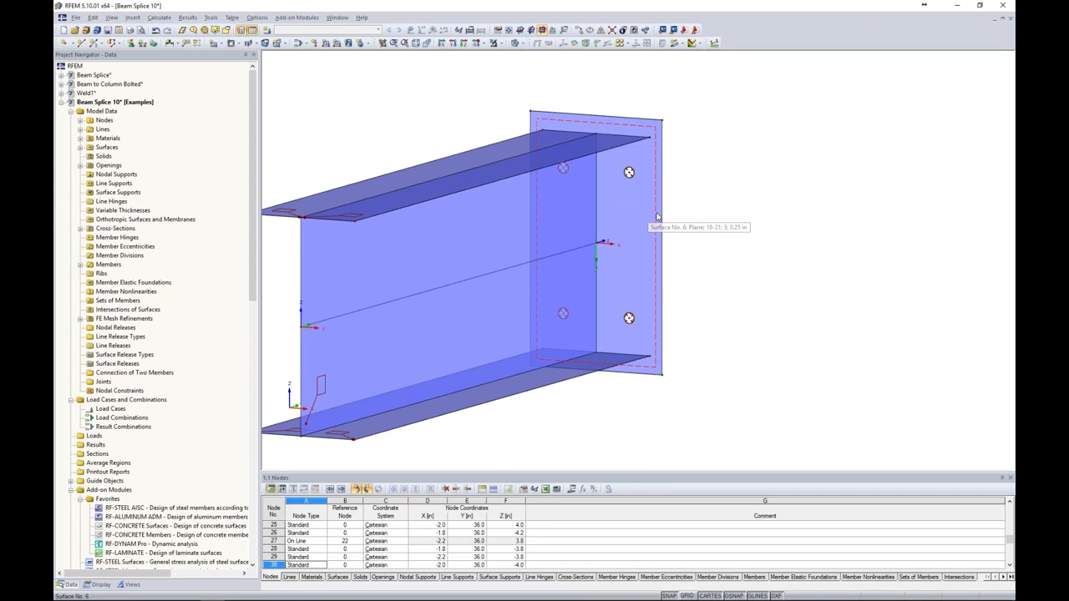
# - Extrude the end plate surface into a solid with a height of 0.5 in, with the extruded surfaces set to Null
pyautogui.rightClick(656, 217)
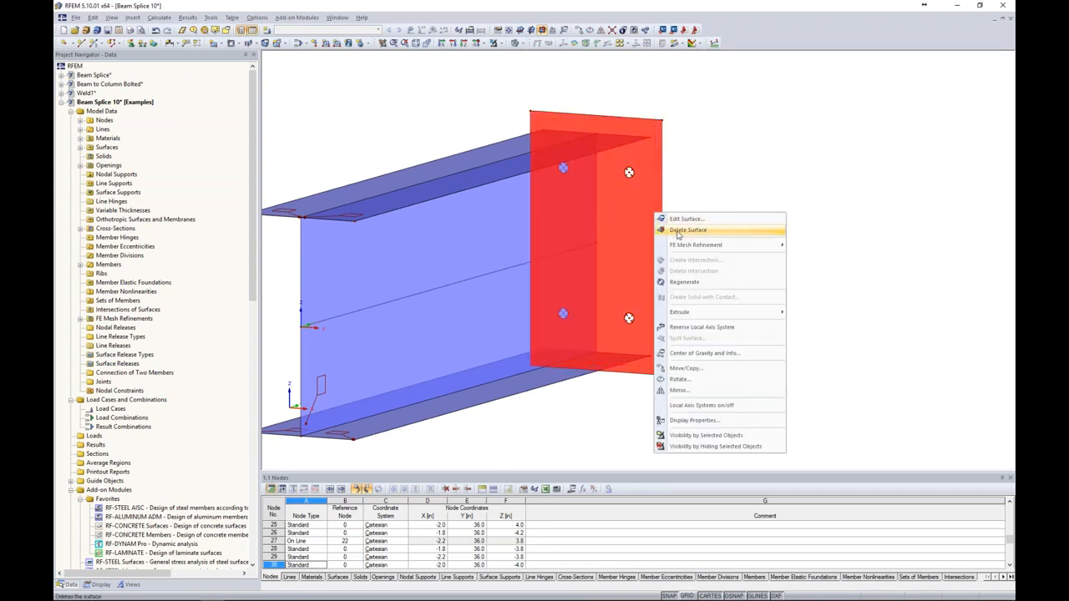
pyautogui.moveTo(682, 315)
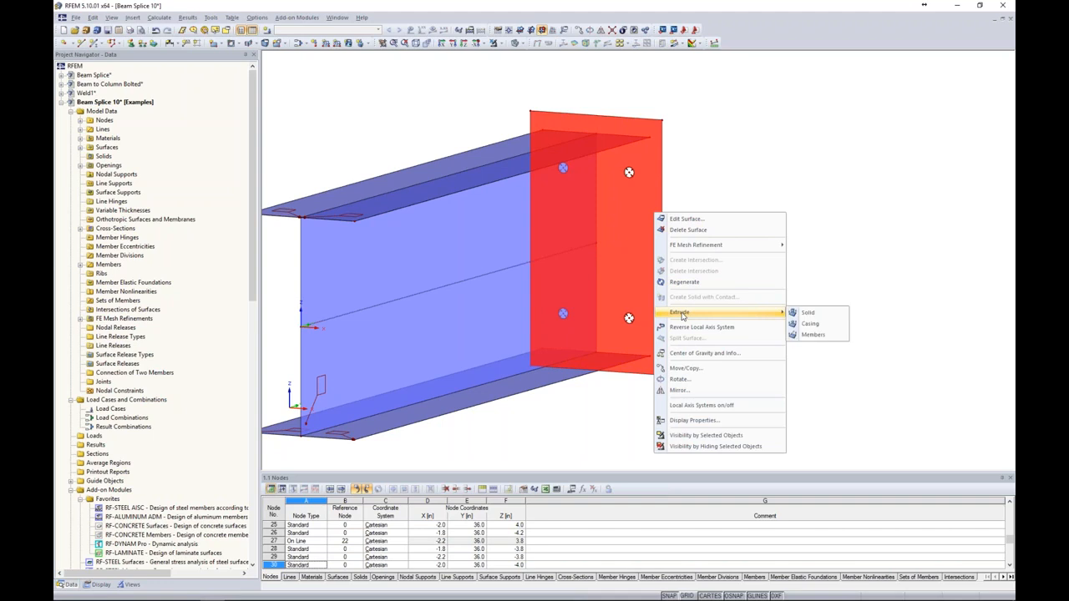
pyautogui.click(803, 314)
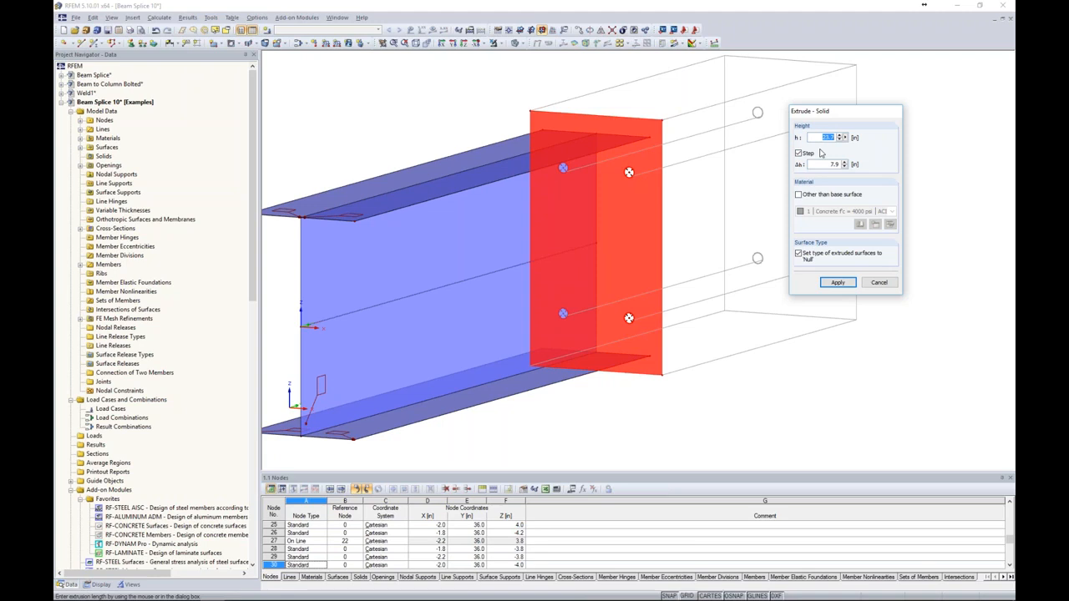
pyautogui.write('0.5')
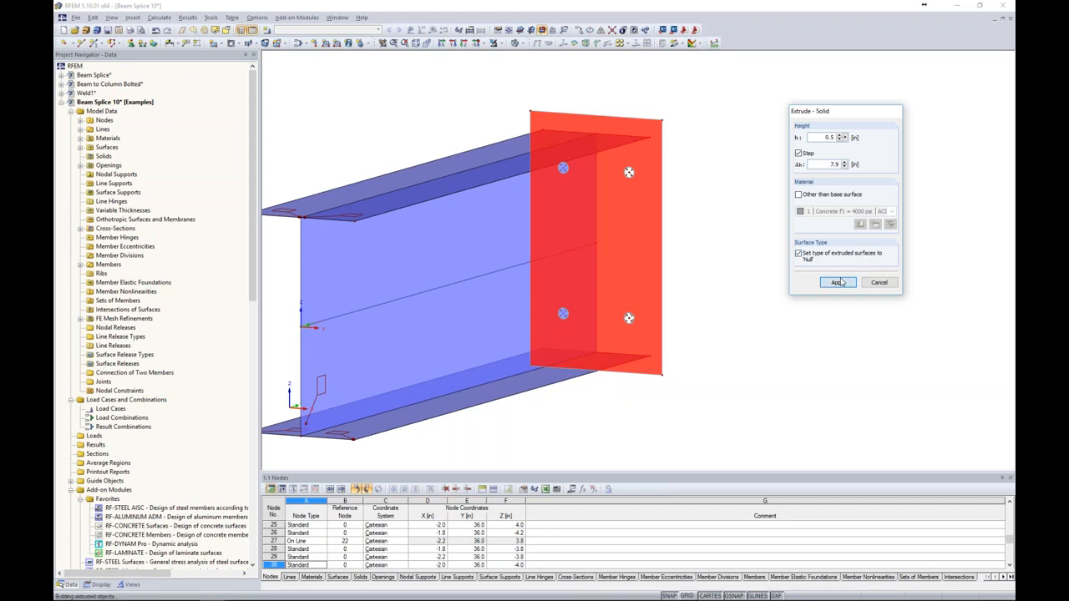
pyautogui.click(842, 282)
# - Give the end plate solid's beam-side surface Standard stiffness with Steel A36 and a constant thickness of 0.25 in
pyautogui.keyDown('ctrl'); pyautogui.moveTo(724, 195); pyautogui.dragTo(675, 235, button='middle'); pyautogui.keyUp('ctrl')
pyautogui.click(675, 236)
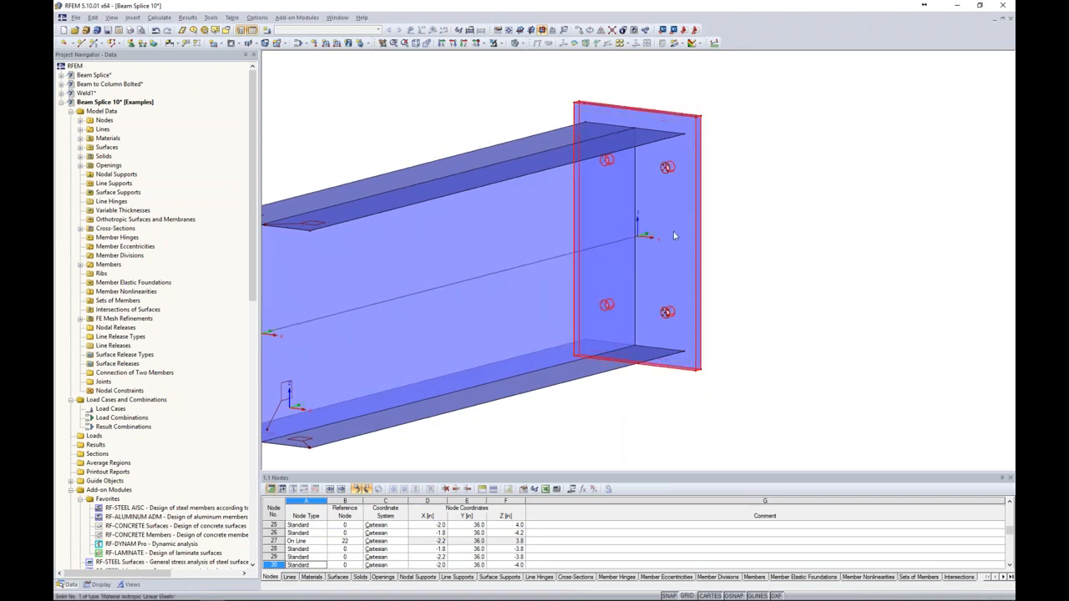
pyautogui.scroll(2, 675, 236)
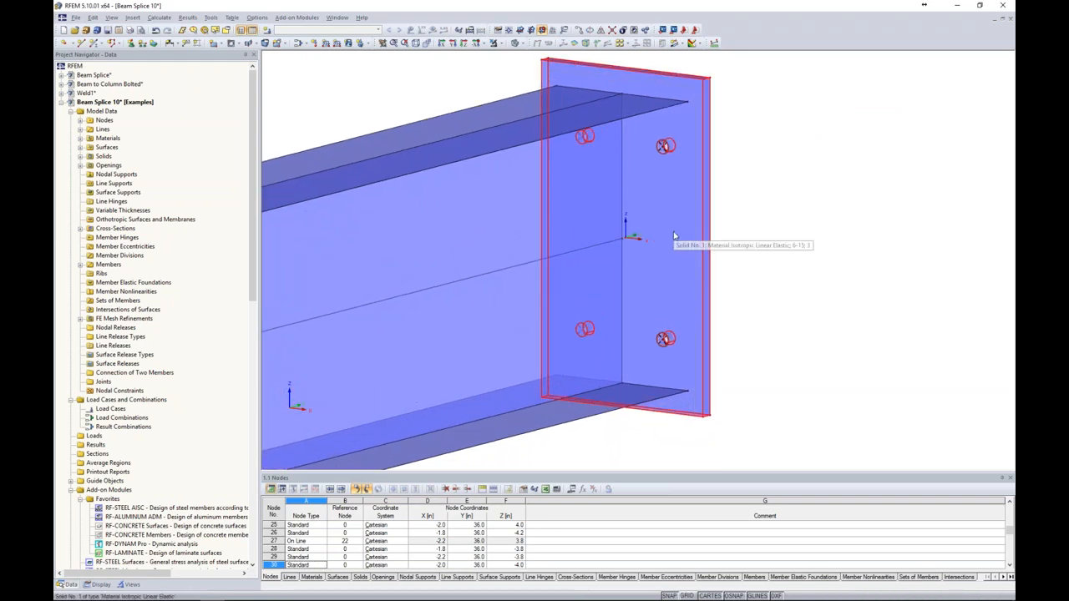
pyautogui.keyDown('ctrl'); pyautogui.moveTo(761, 203); pyautogui.dragTo(827, 189, button='middle'); pyautogui.keyUp('ctrl')
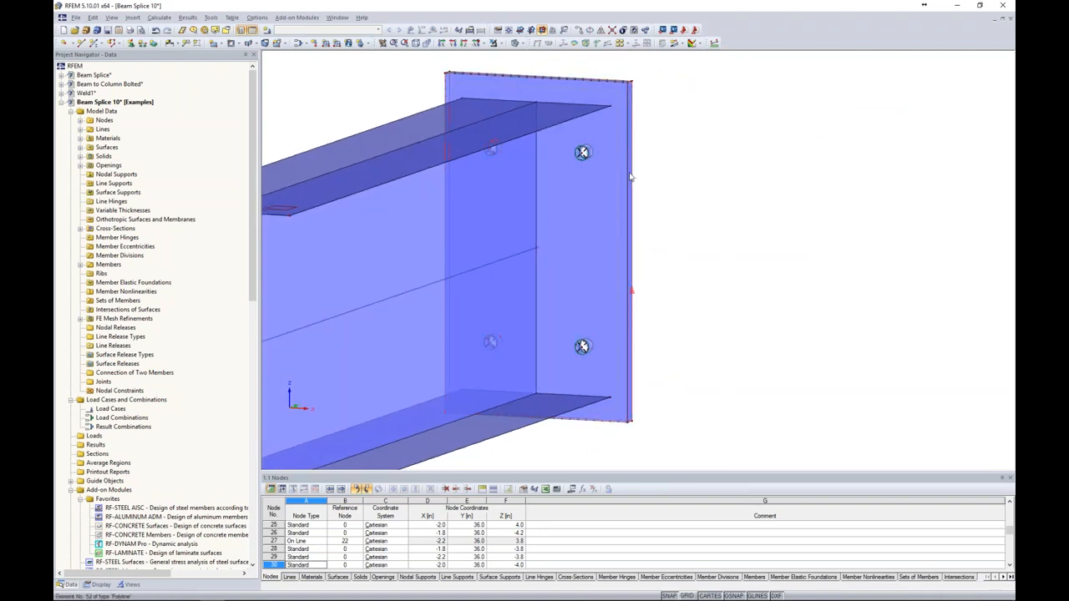
pyautogui.scroll(-1, 687, 245)
pyautogui.keyDown('ctrl'); pyautogui.moveTo(699, 246); pyautogui.dragTo(664, 249, button='middle'); pyautogui.keyUp('ctrl')
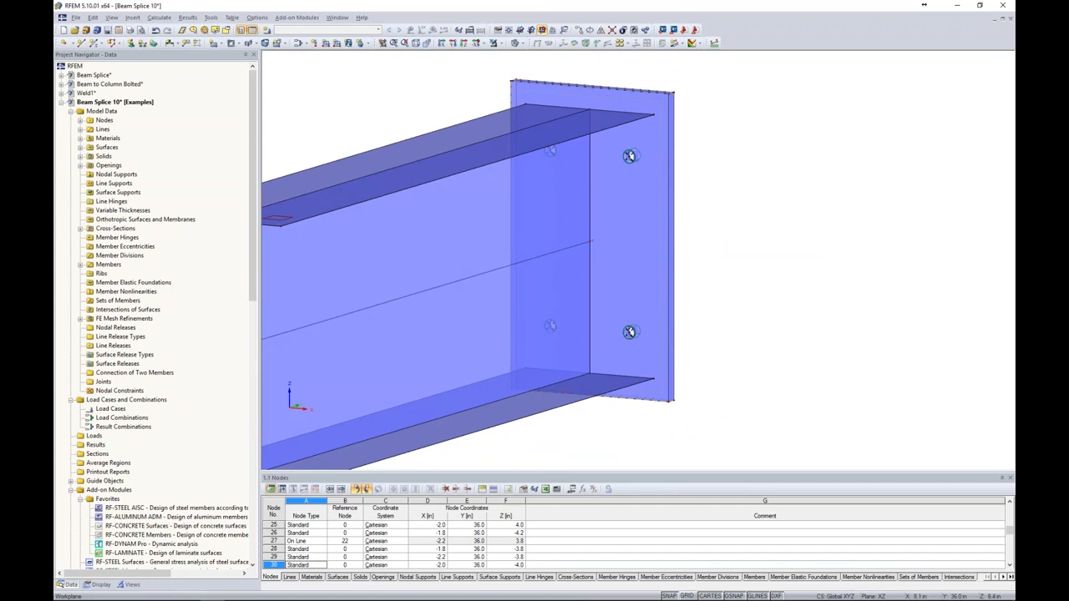
pyautogui.keyDown('ctrl'); pyautogui.moveTo(747, 72); pyautogui.dragTo(714, 86, button='middle'); pyautogui.keyUp('ctrl')
pyautogui.scroll(2, 762, 100)
pyautogui.keyDown('ctrl'); pyautogui.moveTo(685, 134); pyautogui.dragTo(628, 136, button='middle'); pyautogui.keyUp('ctrl')
pyautogui.scroll(2, 636, 136)
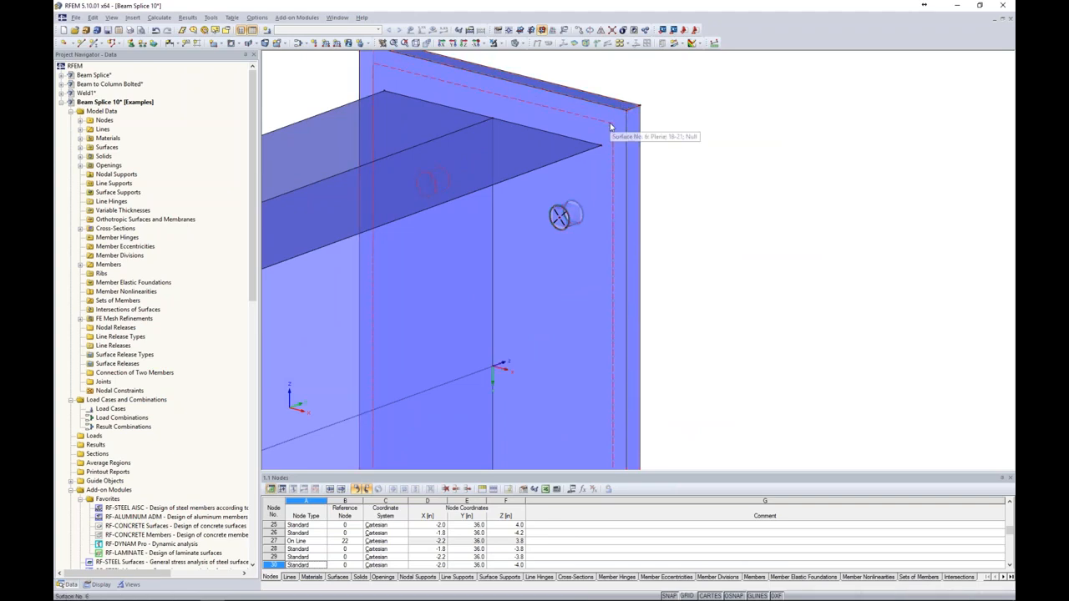
pyautogui.doubleClick(611, 126)
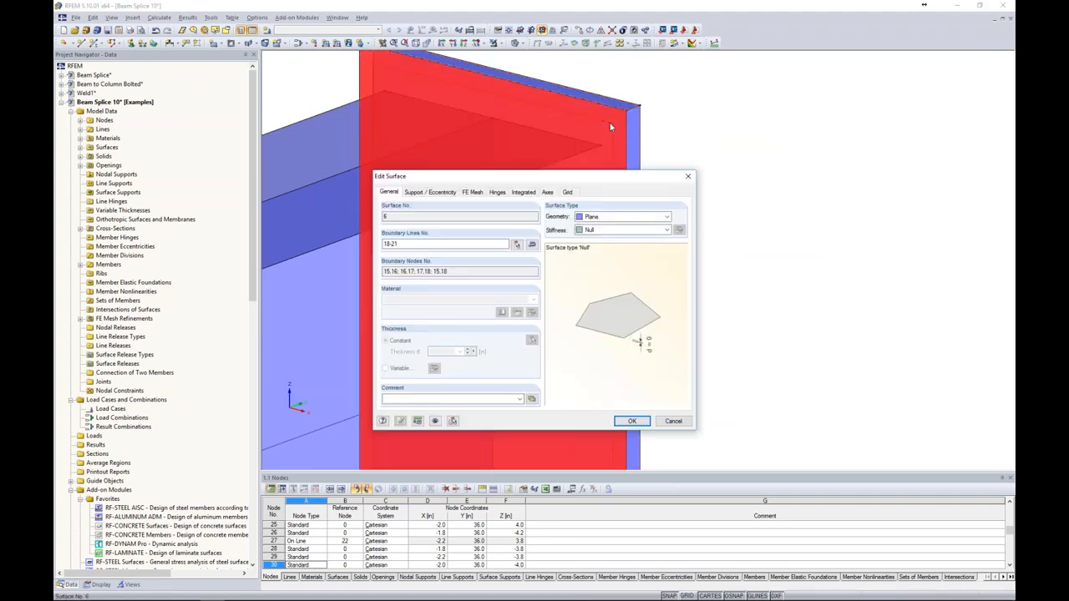
pyautogui.click(589, 231)
pyautogui.click(601, 240)
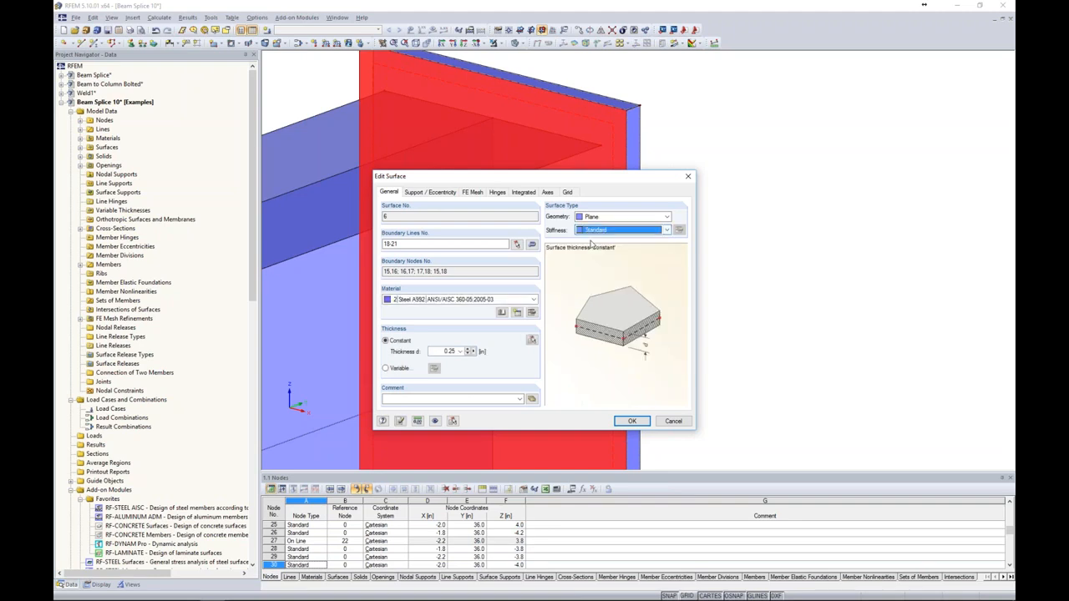
pyautogui.click(455, 301)
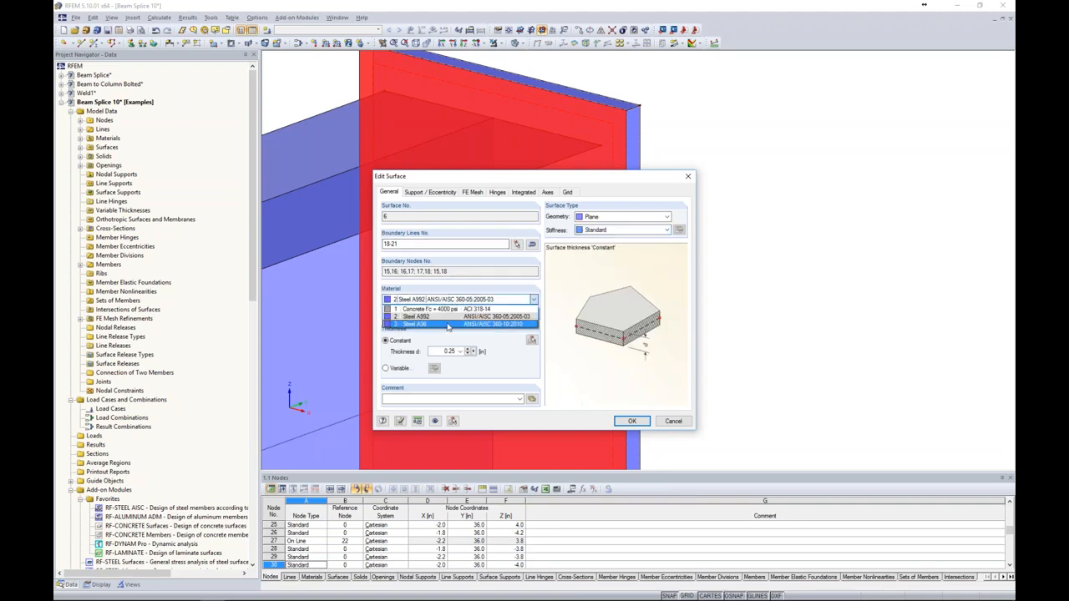
pyautogui.click(449, 324)
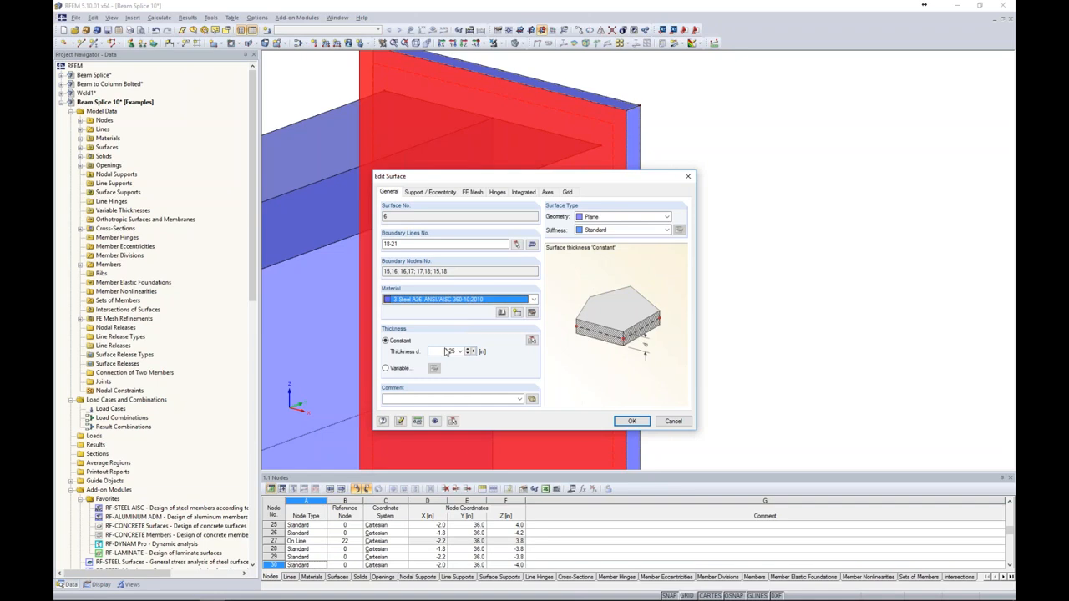
pyautogui.doubleClick(448, 352)
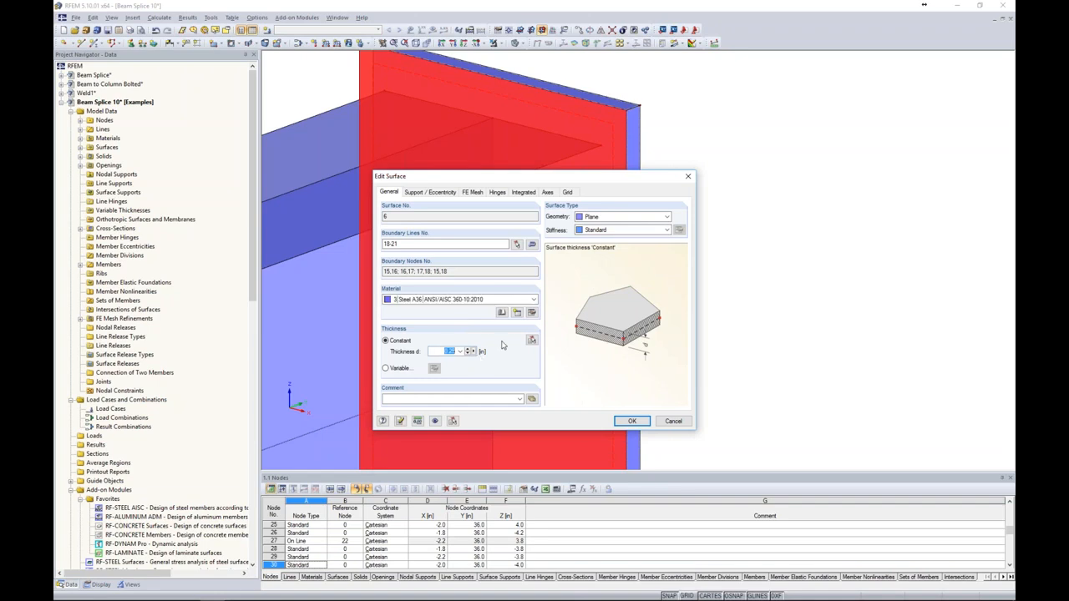
pyautogui.click(632, 420)
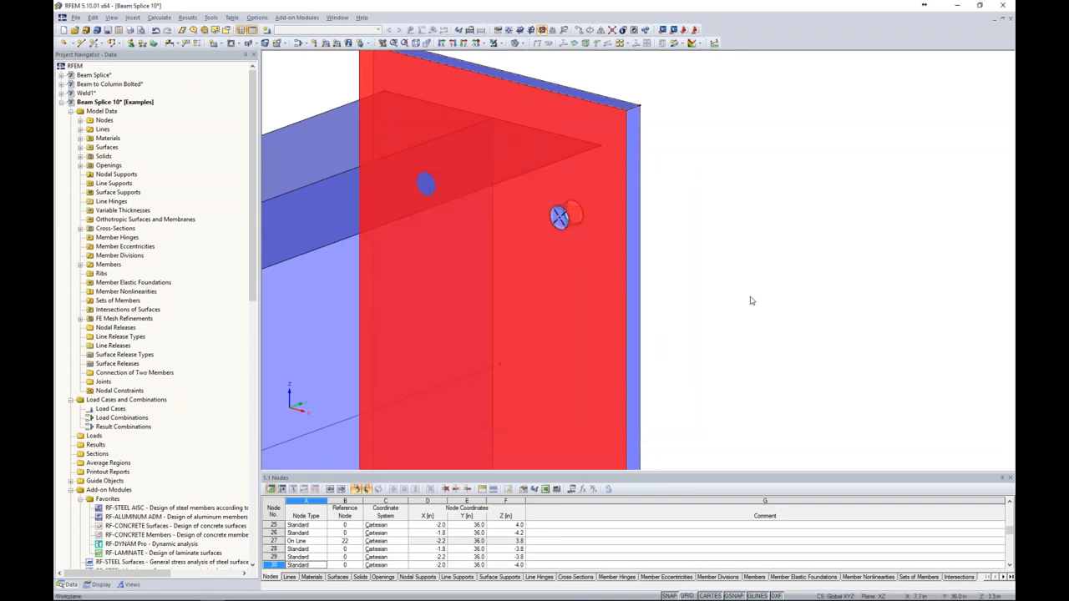
# - Give the end plate solid's outer face, opposite the beam, Standard stiffness with Steel A36 and 0.25 in thickness
pyautogui.scroll(-5, 741, 275)
pyautogui.keyDown('ctrl'); pyautogui.moveTo(739, 273); pyautogui.dragTo(401, 264, button='middle'); pyautogui.keyUp('ctrl')
pyautogui.moveTo(746, 300); pyautogui.dragTo(680, 225, button='middle')
pyautogui.scroll(5, 680, 225)
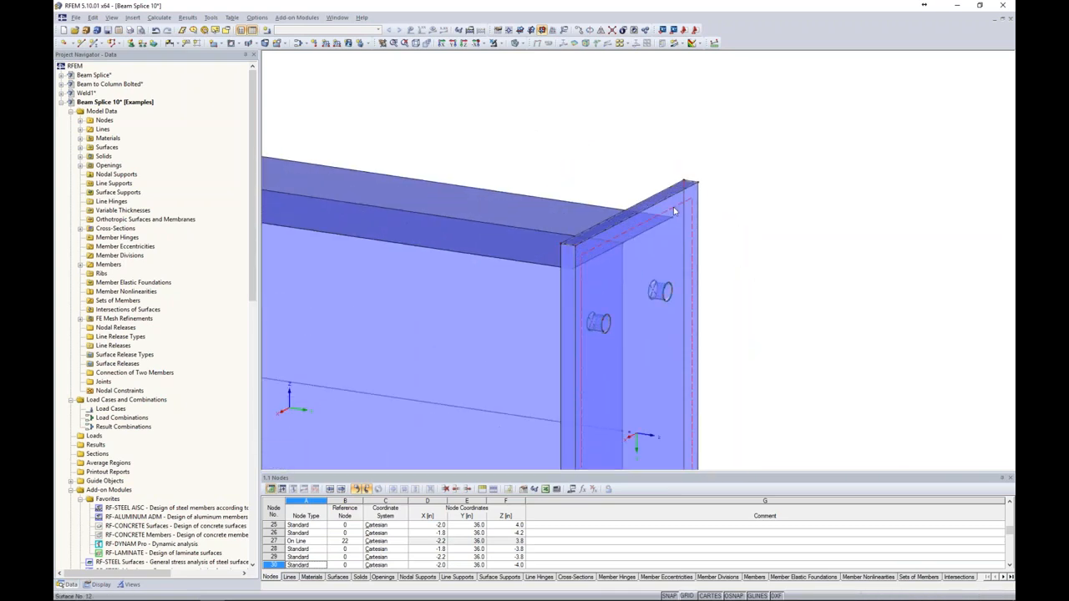
pyautogui.click(674, 211)
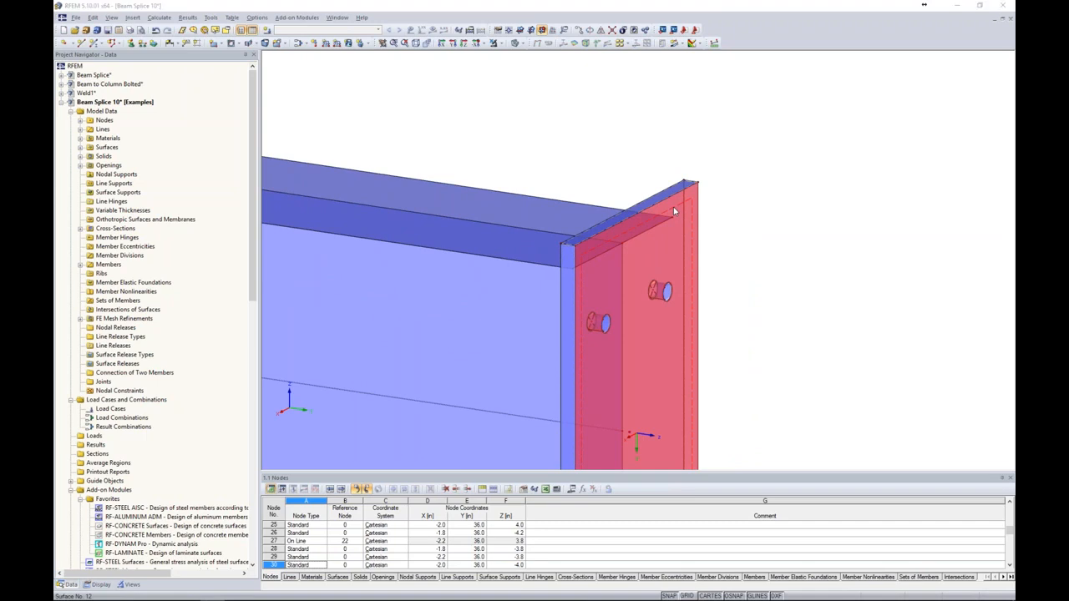
pyautogui.doubleClick(675, 211)
pyautogui.click(659, 231)
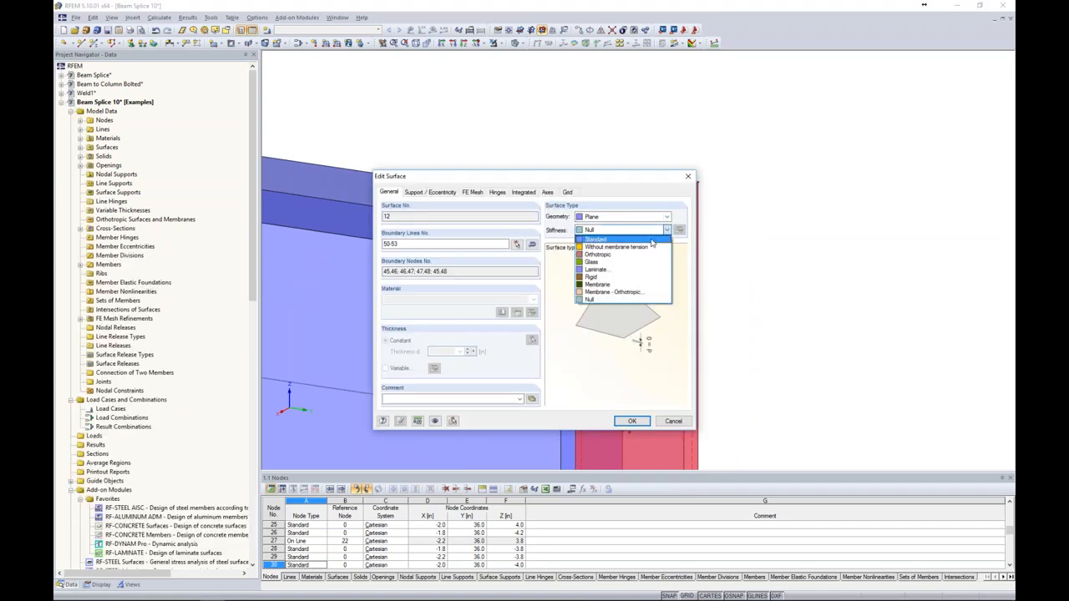
pyautogui.click(652, 240)
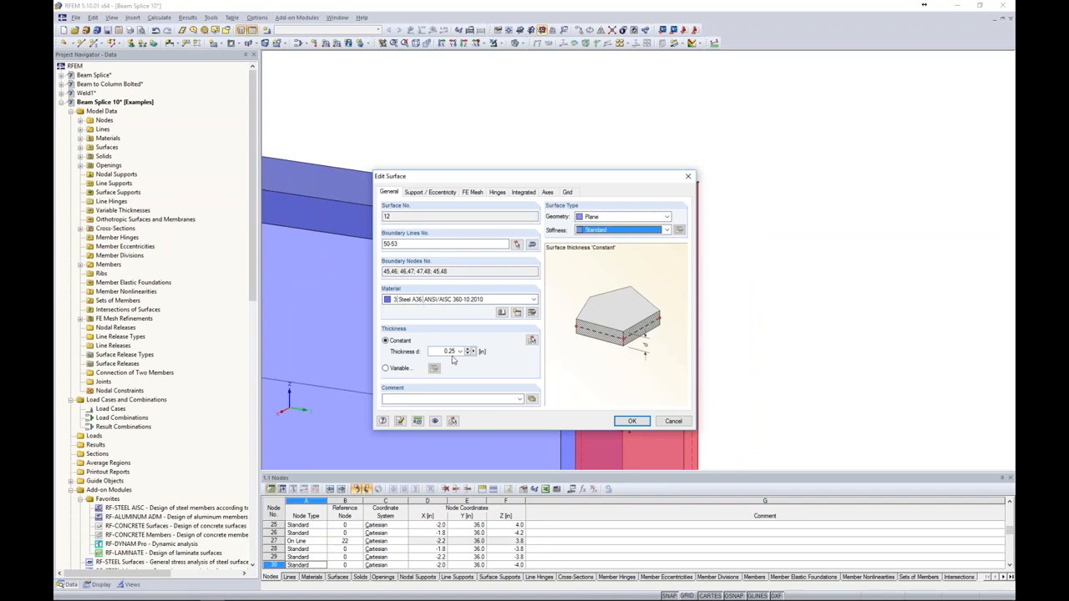
pyautogui.click(633, 421)
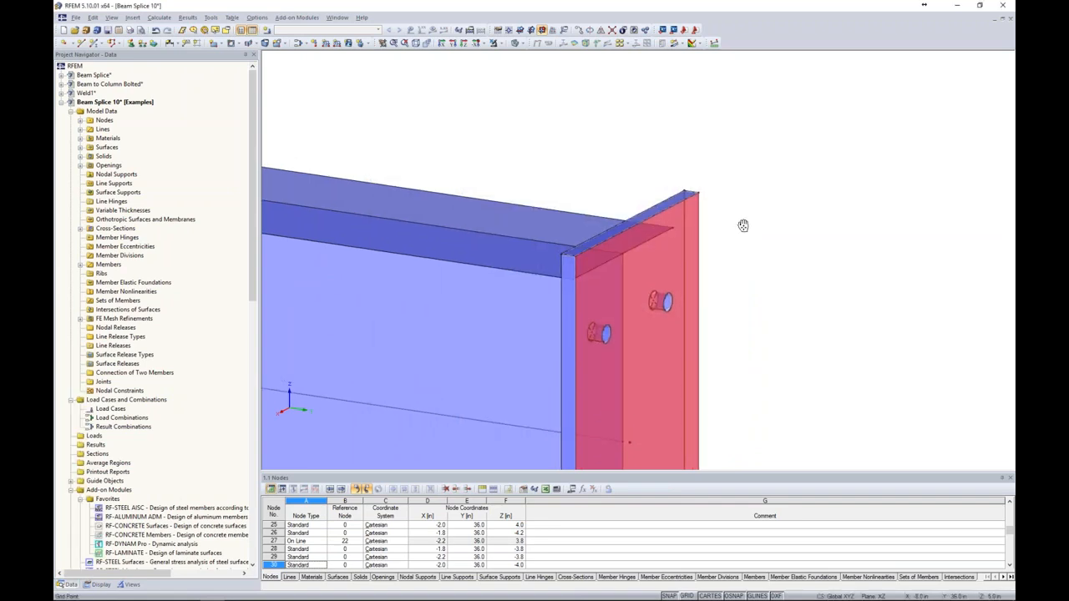
# - Check the stiffness type of the narrow surface along the top edge of the end plate solid
pyautogui.scroll(8, 691, 191)
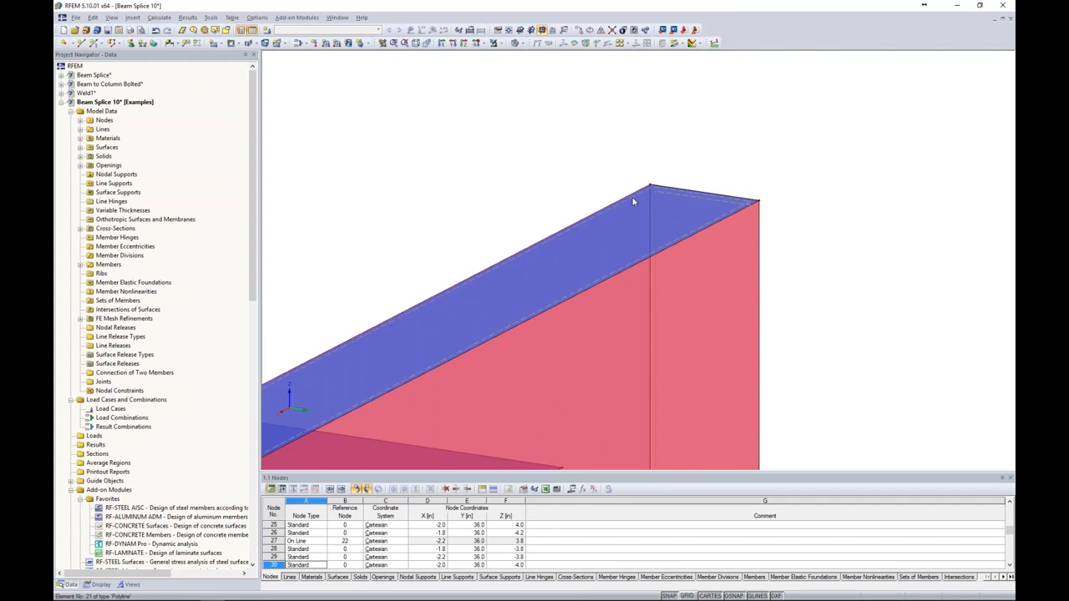
pyautogui.doubleClick(639, 200)
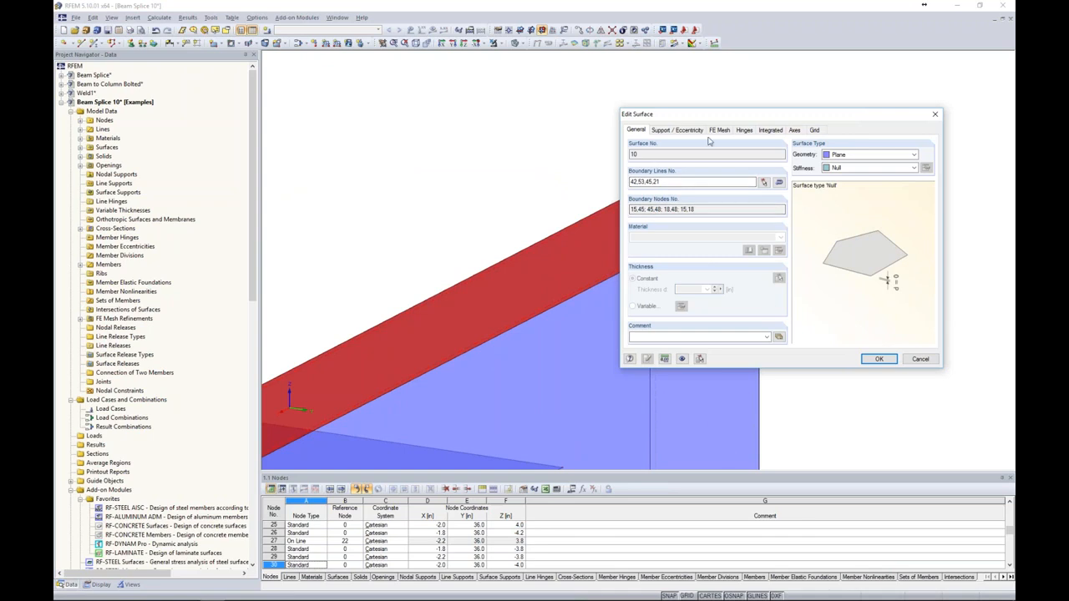
pyautogui.press('Escape')
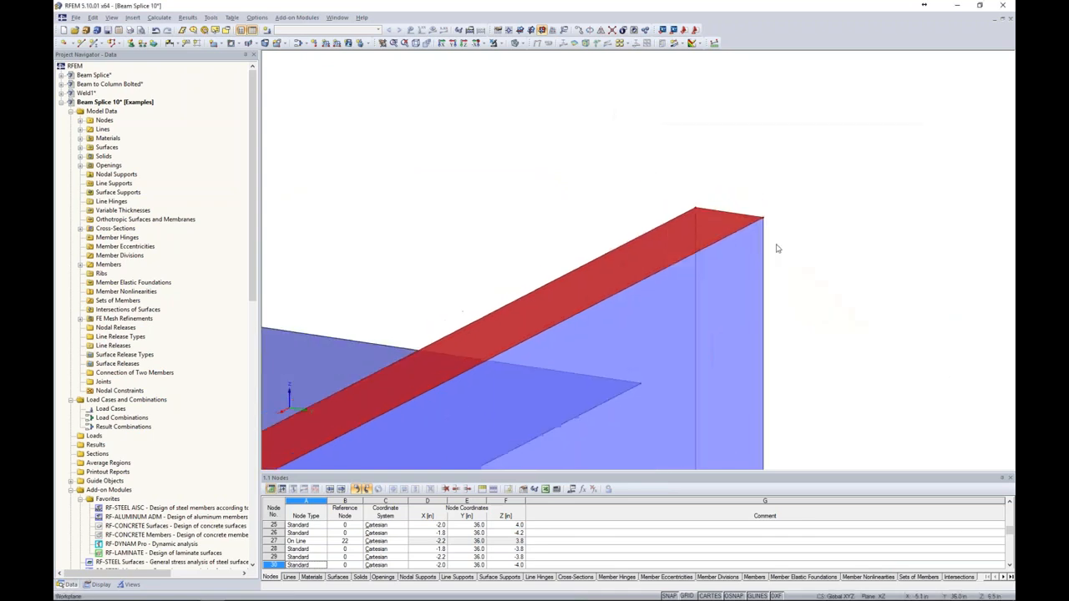
# - In wireframe display, set the solid type of the extruded end plate to Contact
pyautogui.scroll(-3, 777, 249)
pyautogui.scroll(-1, 812, 318)
pyautogui.moveTo(812, 316); pyautogui.dragTo(744, 183, button='middle')
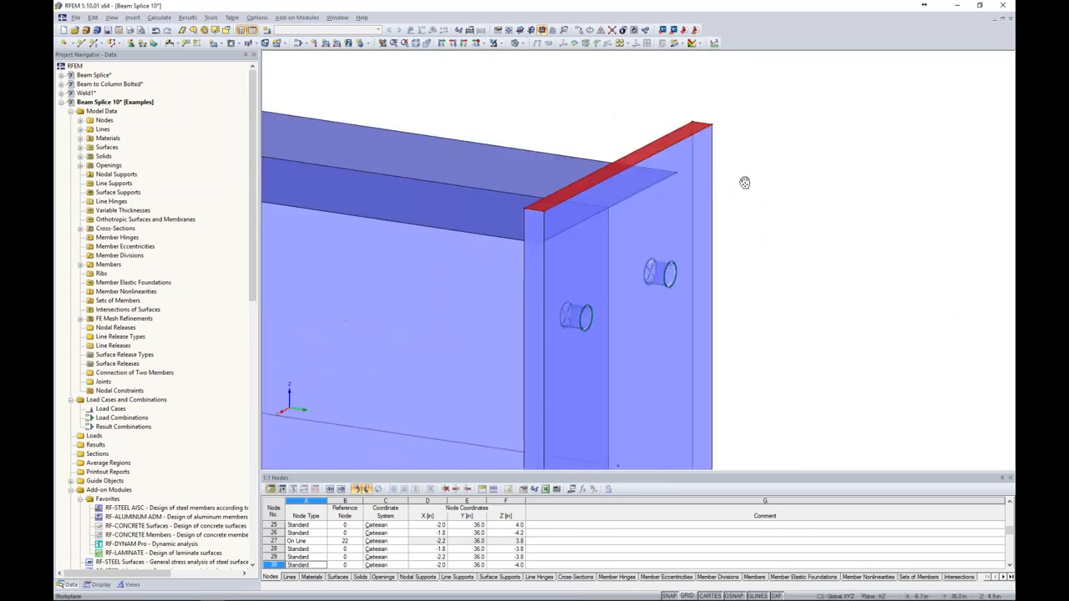
pyautogui.scroll(-3, 744, 182)
pyautogui.scroll(-2, 563, 326)
pyautogui.keyDown('ctrl'); pyautogui.moveTo(562, 326); pyautogui.dragTo(840, 292, button='middle'); pyautogui.keyUp('ctrl')
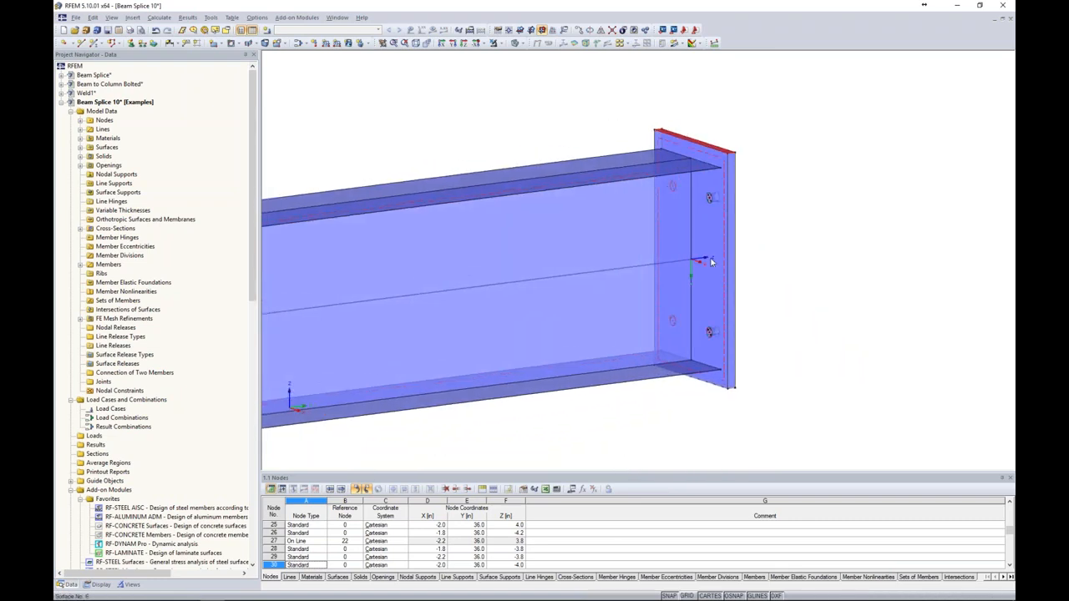
pyautogui.scroll(2, 711, 262)
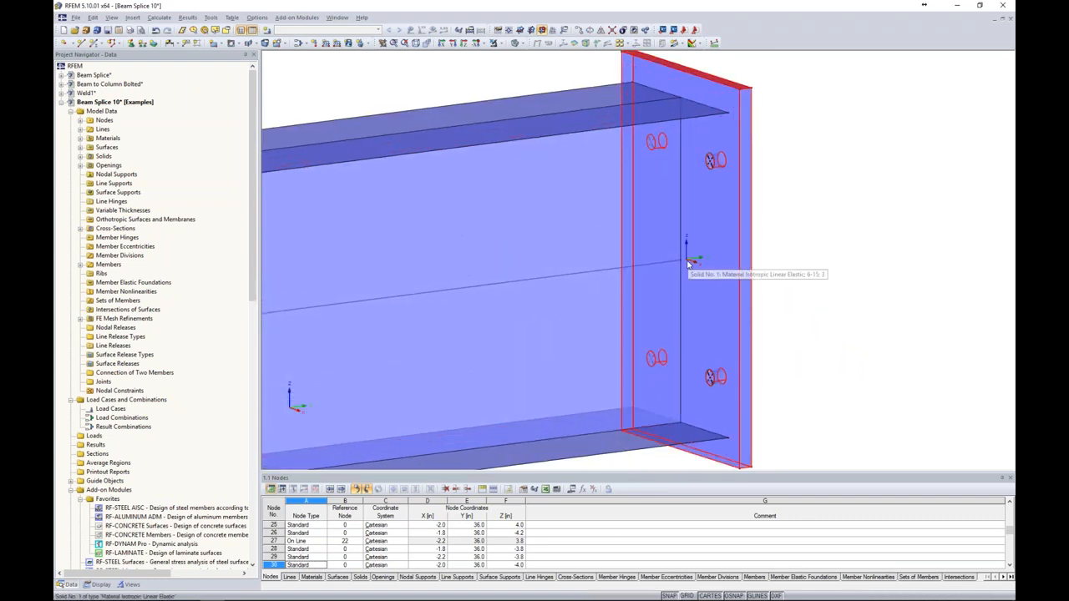
pyautogui.click(517, 42)
pyautogui.click(524, 58)
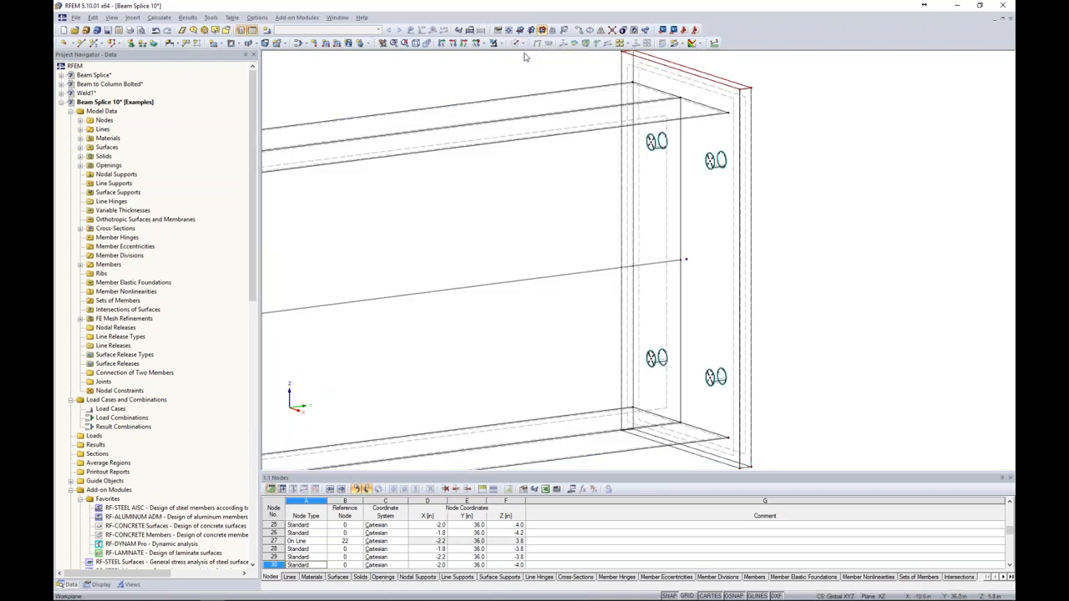
pyautogui.doubleClick(687, 262)
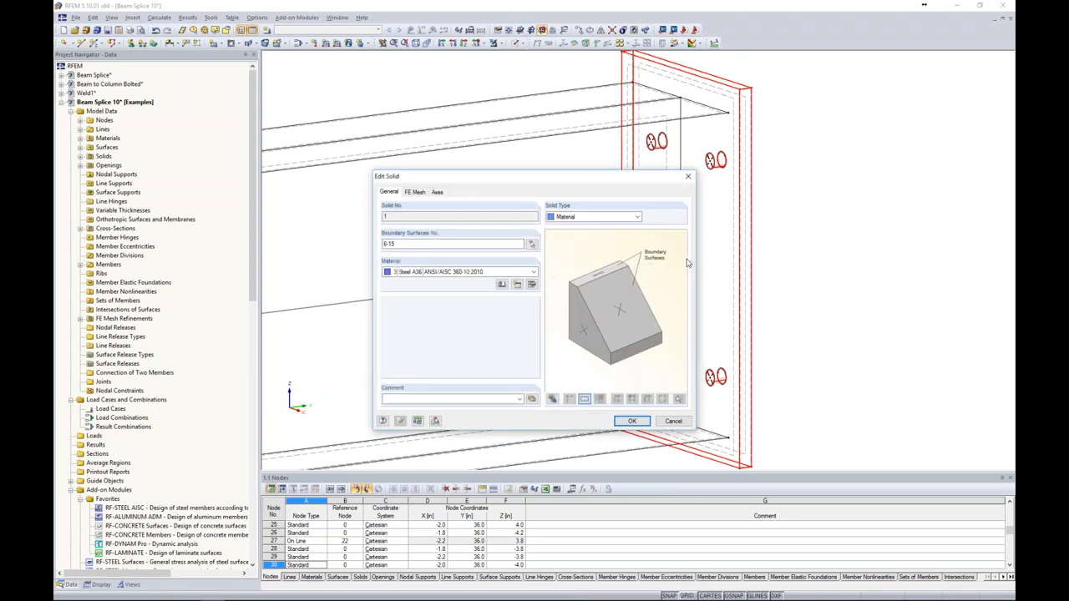
pyautogui.click(562, 219)
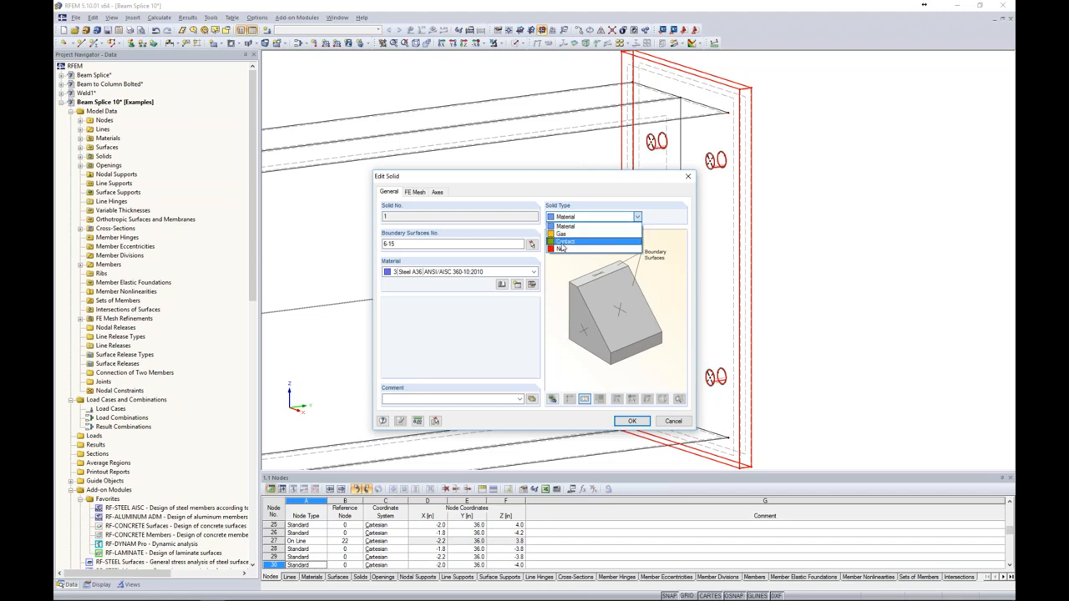
pyautogui.click(562, 243)
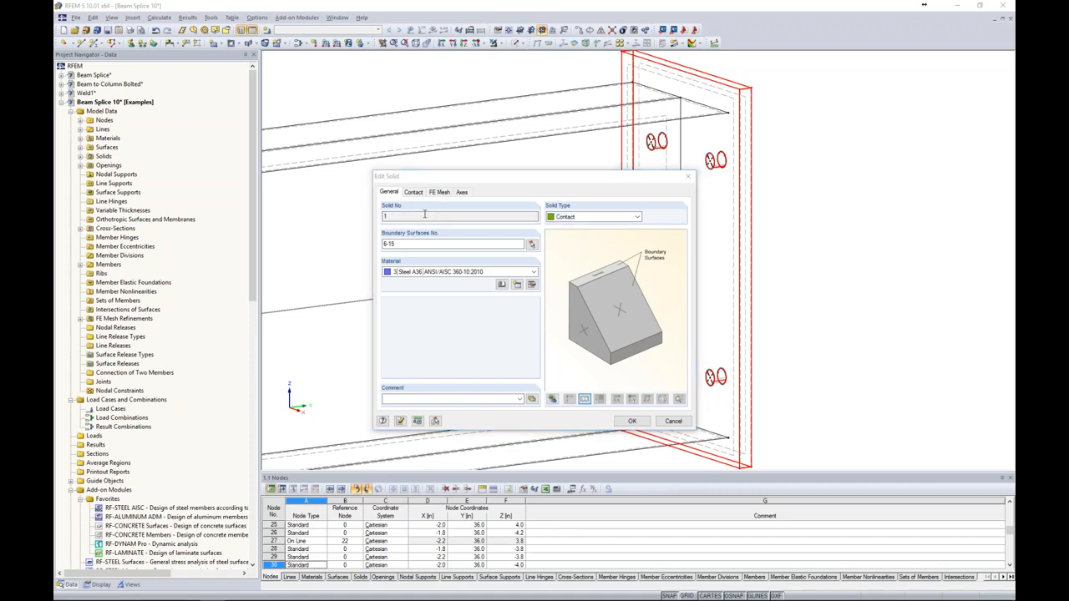
pyautogui.press('super+Tab')
pyautogui.click(587, 174)
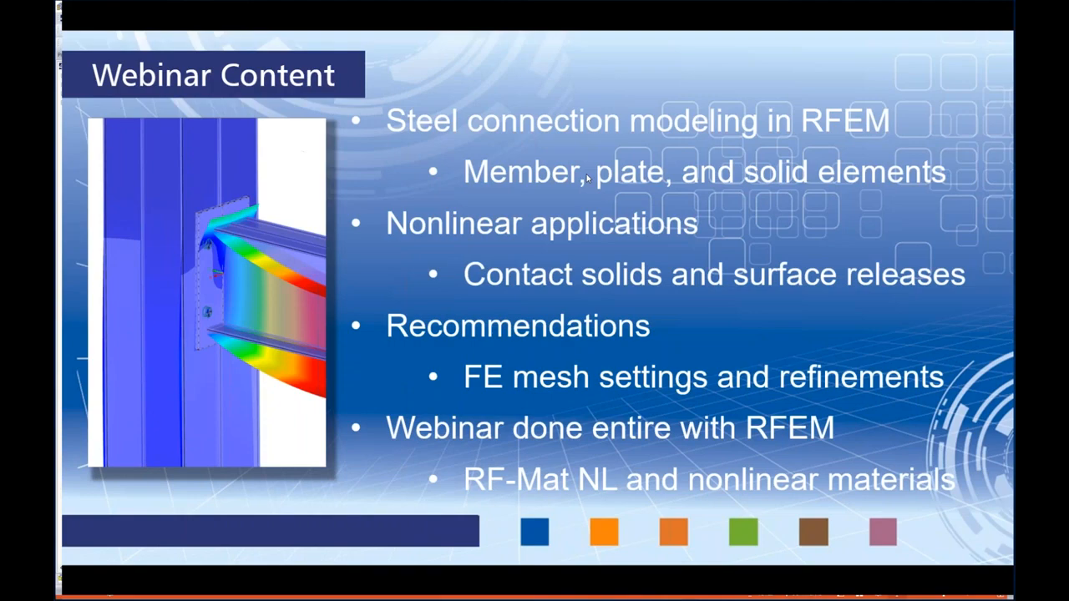
pyautogui.press('Right')
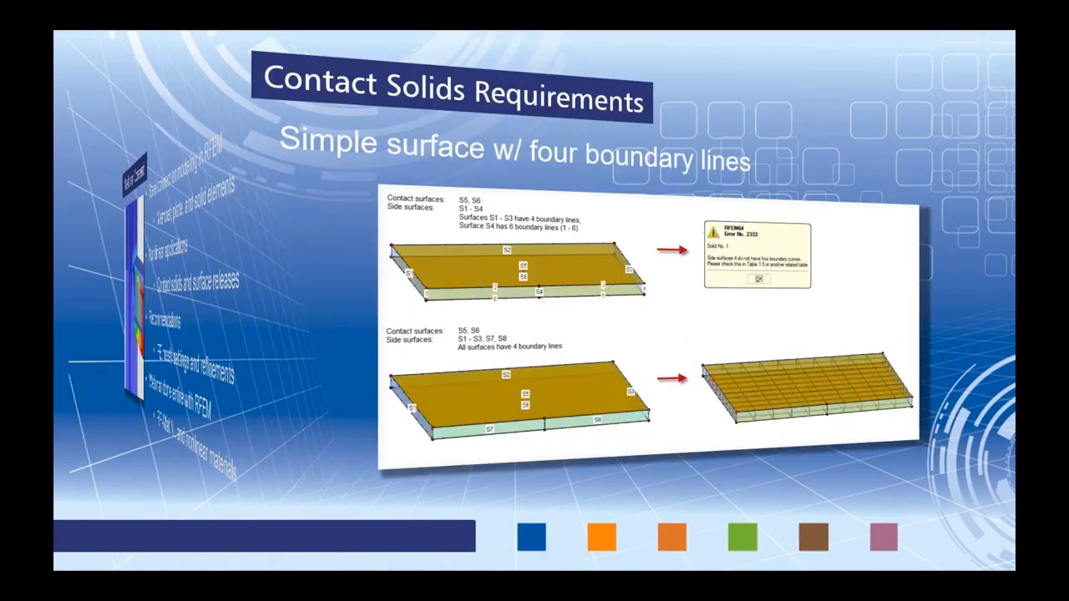
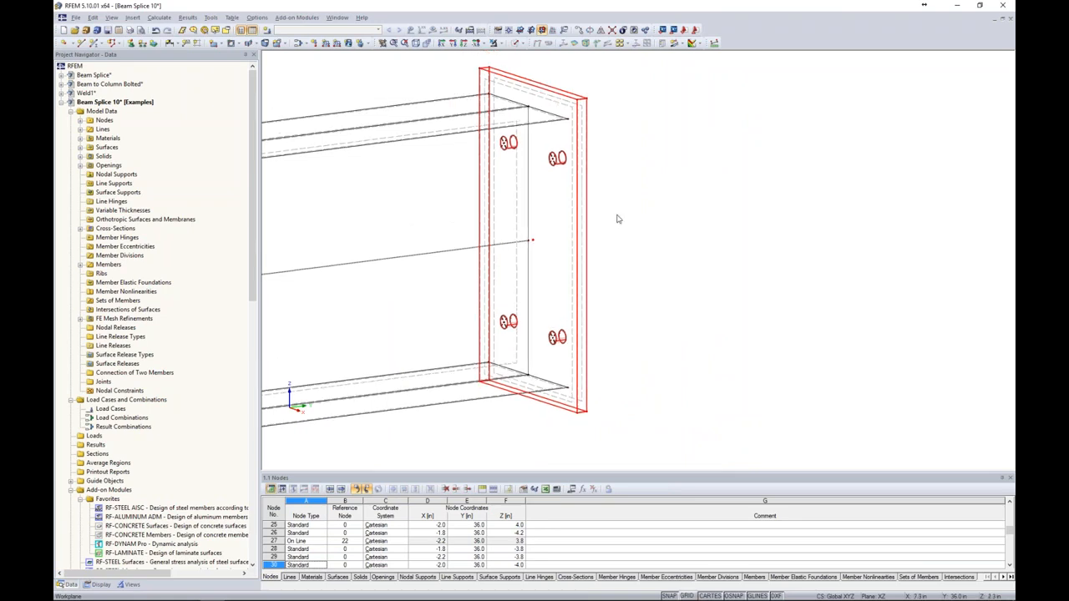
pyautogui.click(511, 104)
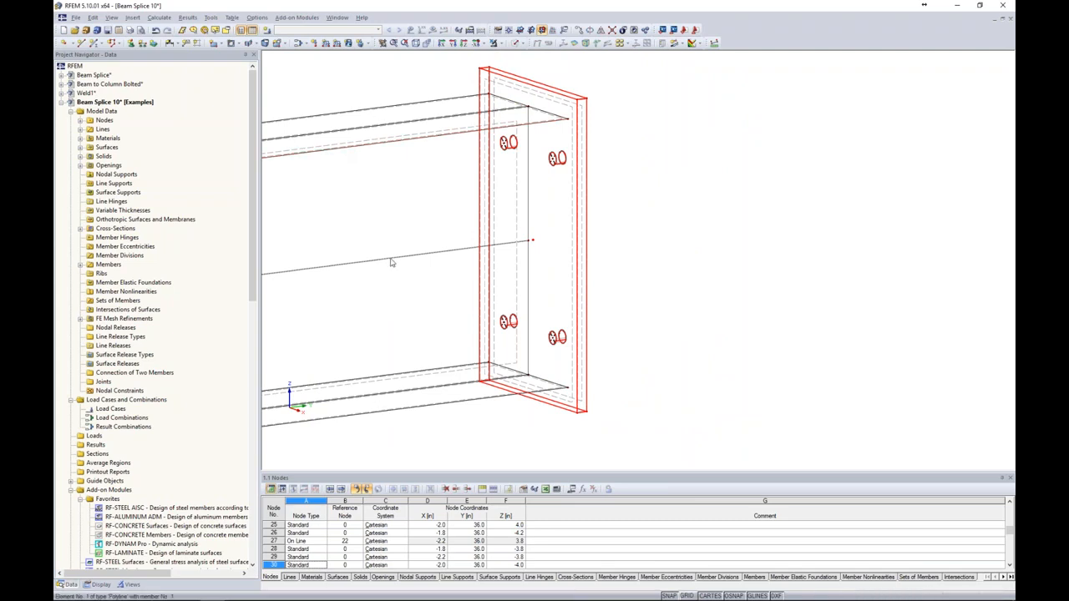
pyautogui.click(430, 78)
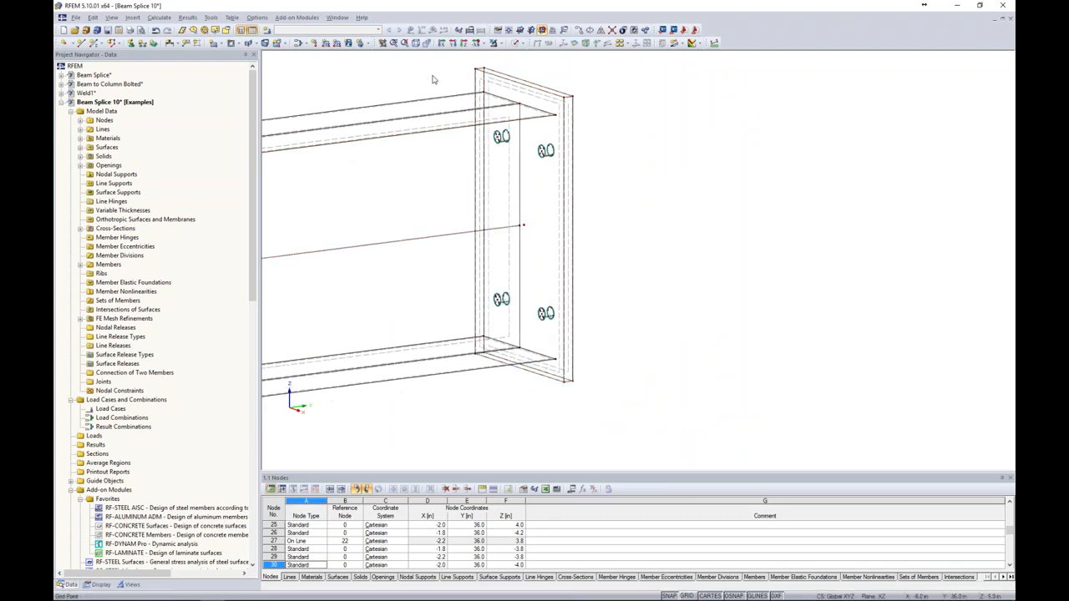
# - Select the complete end plate and isolate it with Visibility by Selected Objects
pyautogui.moveTo(443, 83); pyautogui.dragTo(631, 421)
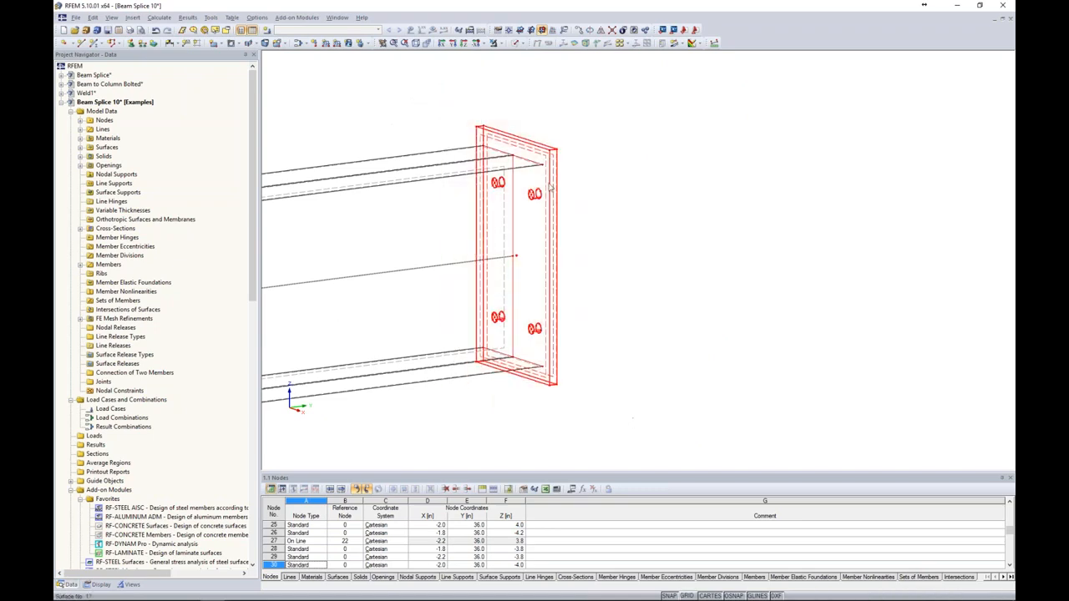
pyautogui.click(524, 47)
pyautogui.click(503, 46)
pyautogui.click(503, 46)
pyautogui.click(503, 46)
pyautogui.click(509, 56)
pyautogui.click(594, 187)
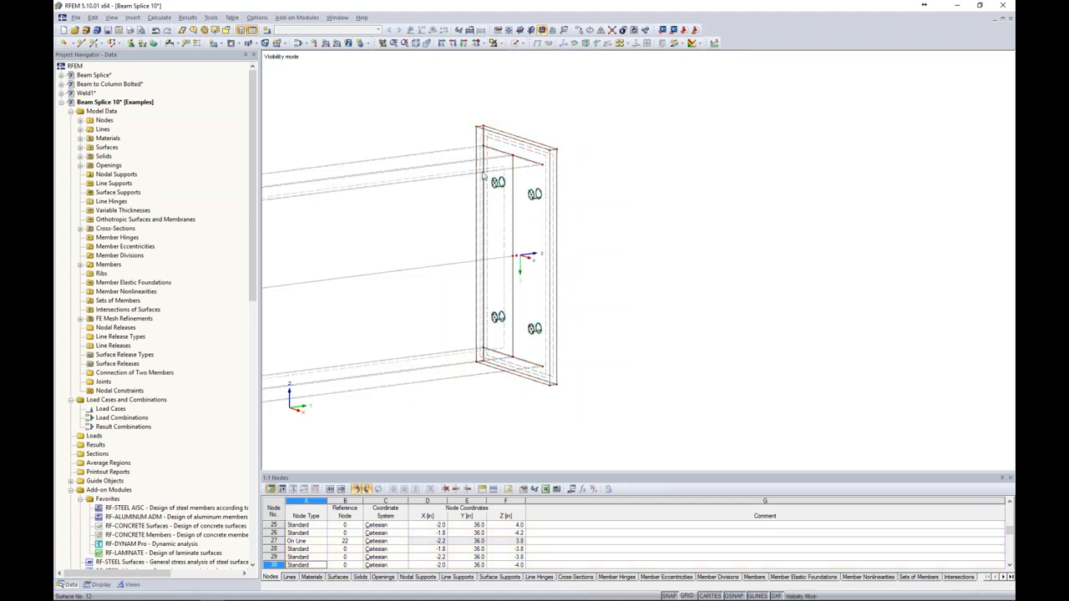
# - Copy the beam's flange and web end lines once by 0.5 in along Y to the end plate's far face
pyautogui.scroll(3, 520, 167)
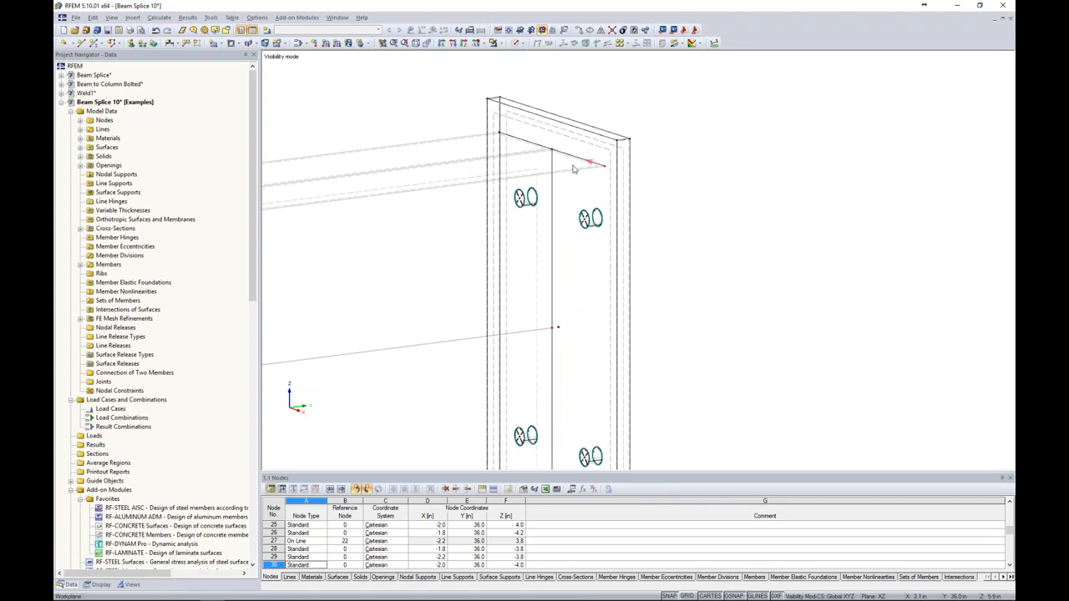
pyautogui.moveTo(561, 332); pyautogui.dragTo(543, 177, button='middle')
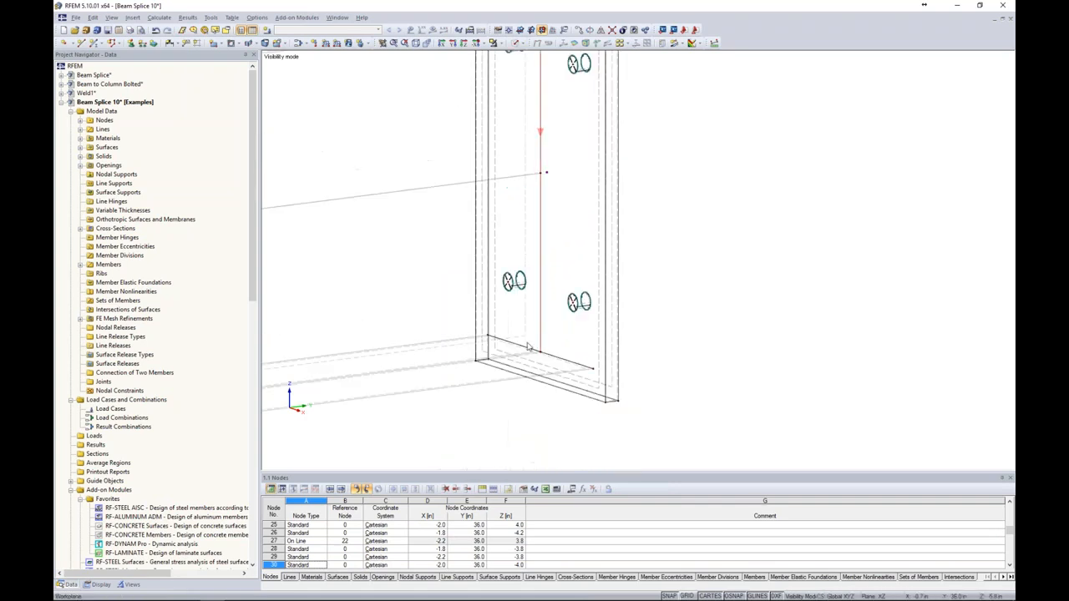
pyautogui.keyDown('ctrl'); pyautogui.moveTo(567, 317); pyautogui.dragTo(690, 289, button='middle'); pyautogui.keyUp('ctrl')
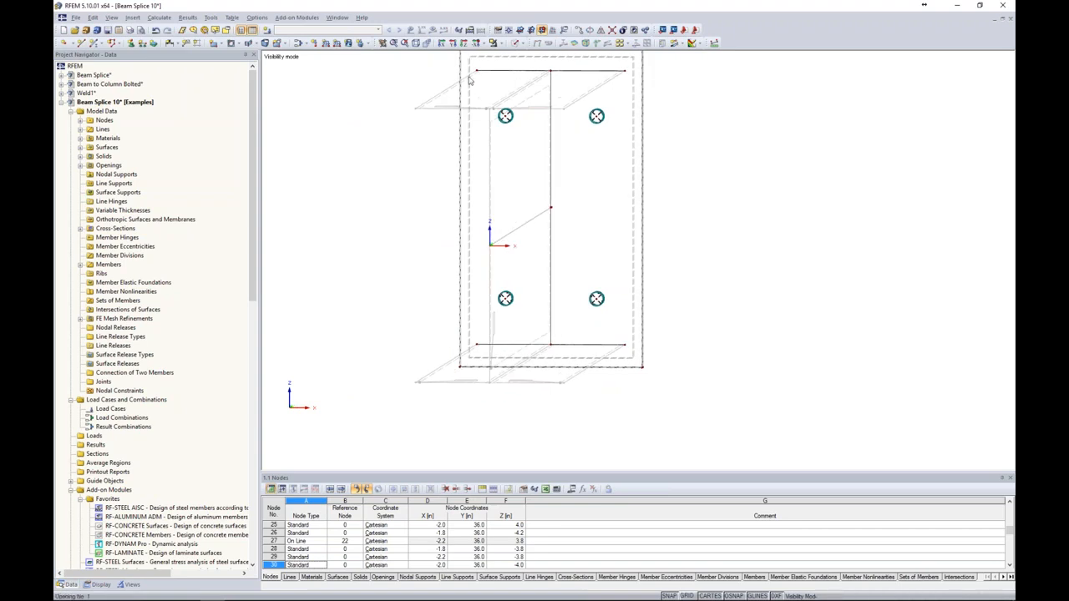
pyautogui.scroll(2, 476, 70)
pyautogui.moveTo(474, 69); pyautogui.dragTo(682, 92)
pyautogui.scroll(1, 580, 282)
pyautogui.click(575, 285)
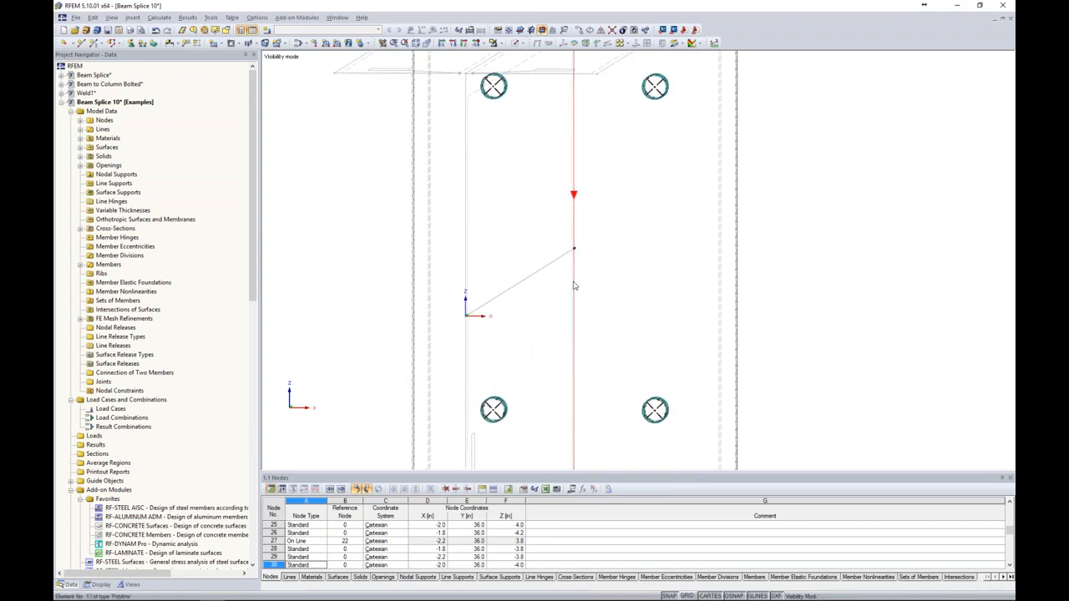
pyautogui.keyDown('ctrl'); pyautogui.moveTo(536, 298); pyautogui.dragTo(585, 253, button='middle'); pyautogui.keyUp('ctrl')
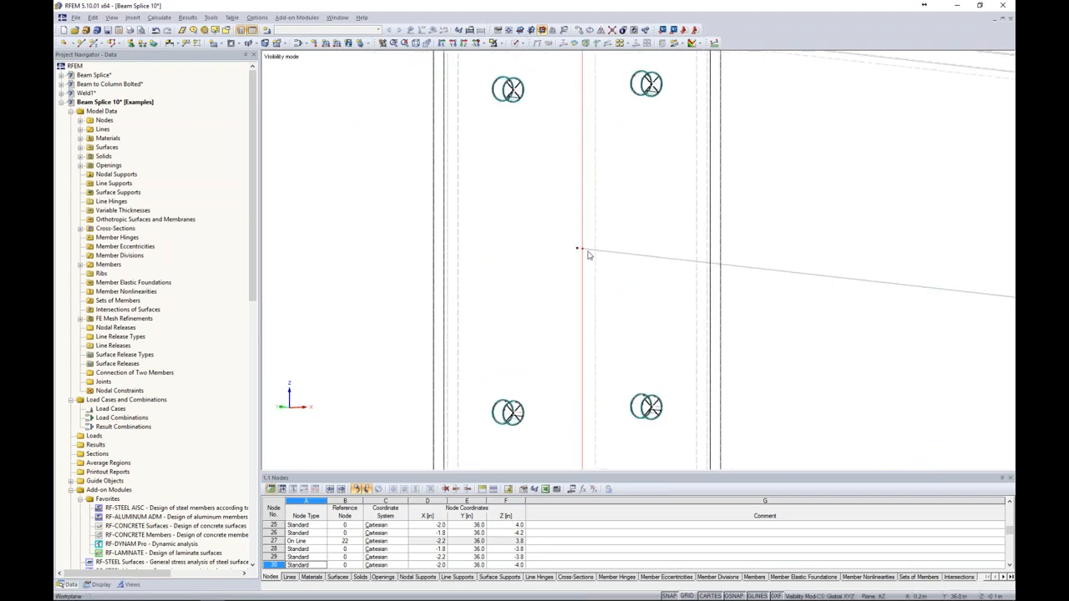
pyautogui.keyDown('ctrl'); pyautogui.moveTo(613, 292); pyautogui.dragTo(491, 351, button='middle'); pyautogui.keyUp('ctrl')
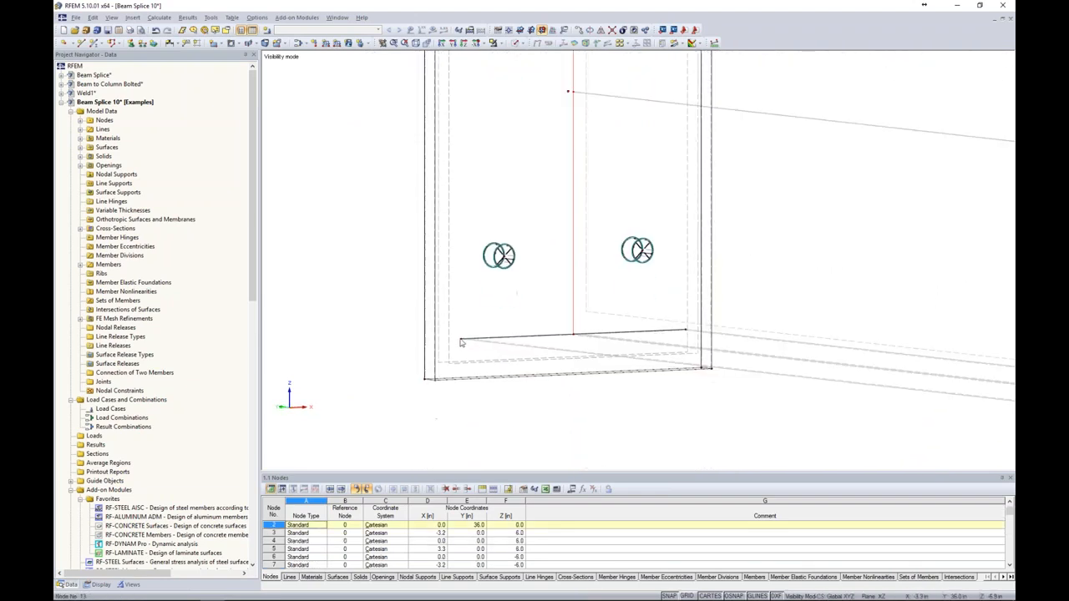
pyautogui.click(485, 338)
pyautogui.click(683, 334)
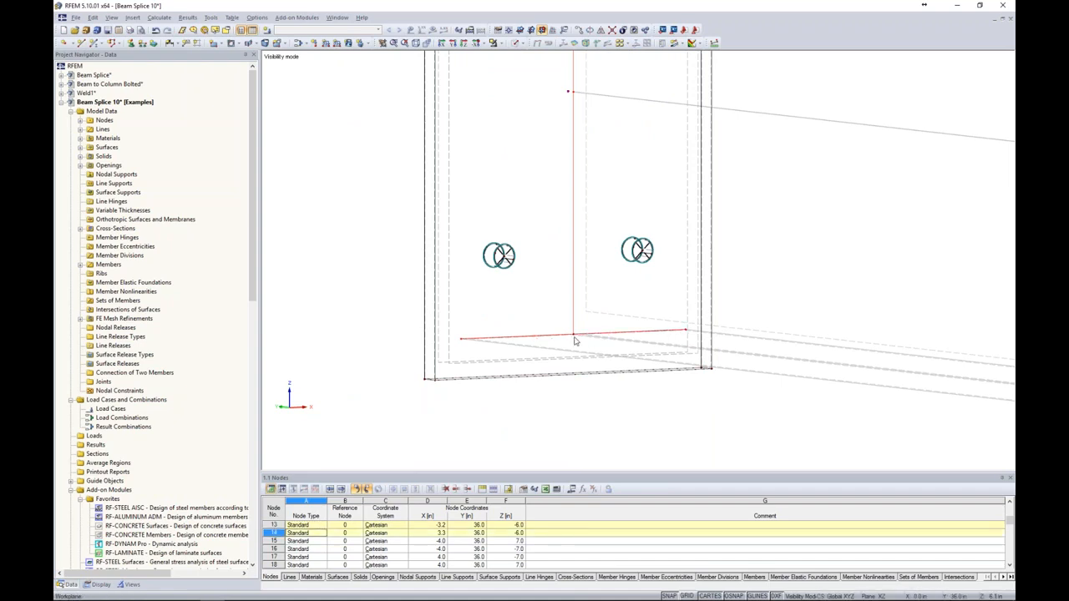
pyautogui.scroll(-5, 574, 337)
pyautogui.moveTo(574, 239); pyautogui.dragTo(602, 228, button='middle')
pyautogui.scroll(4, 603, 228)
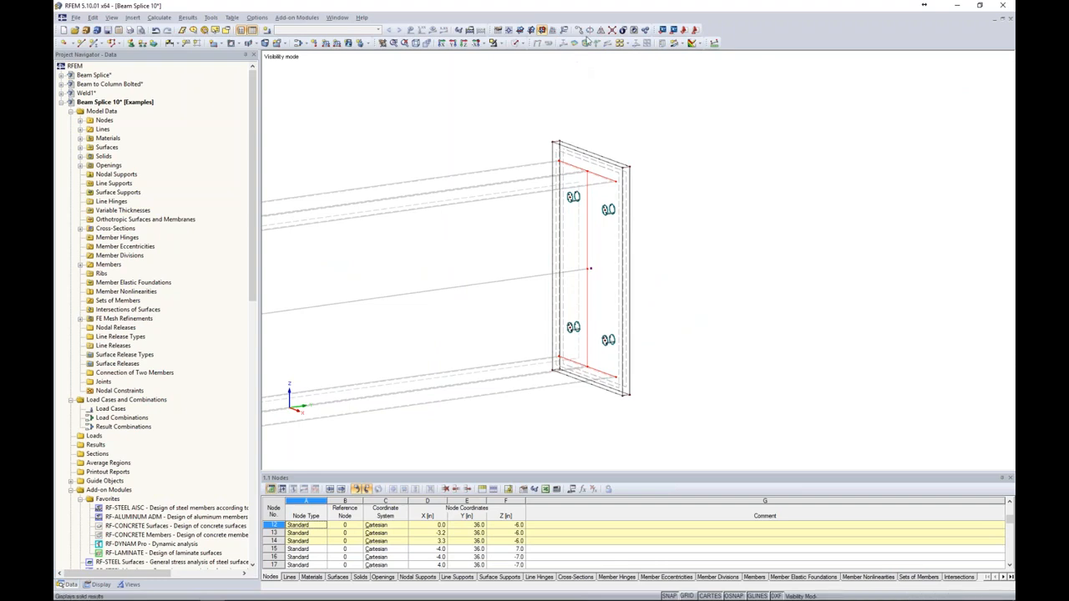
pyautogui.click(578, 30)
pyautogui.click(407, 216)
pyautogui.doubleClick(407, 324)
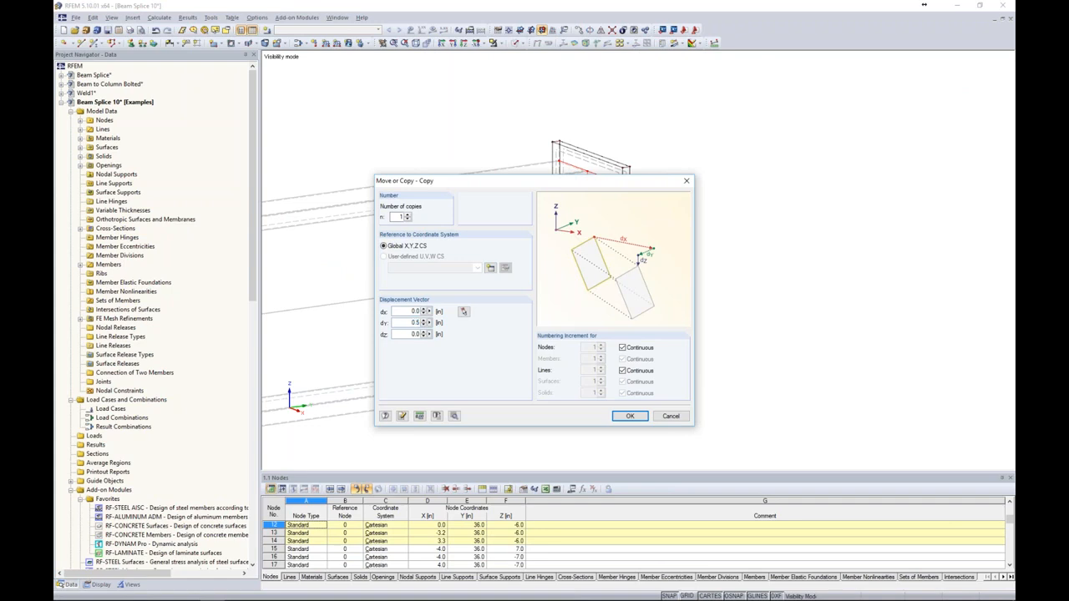
pyautogui.click(630, 416)
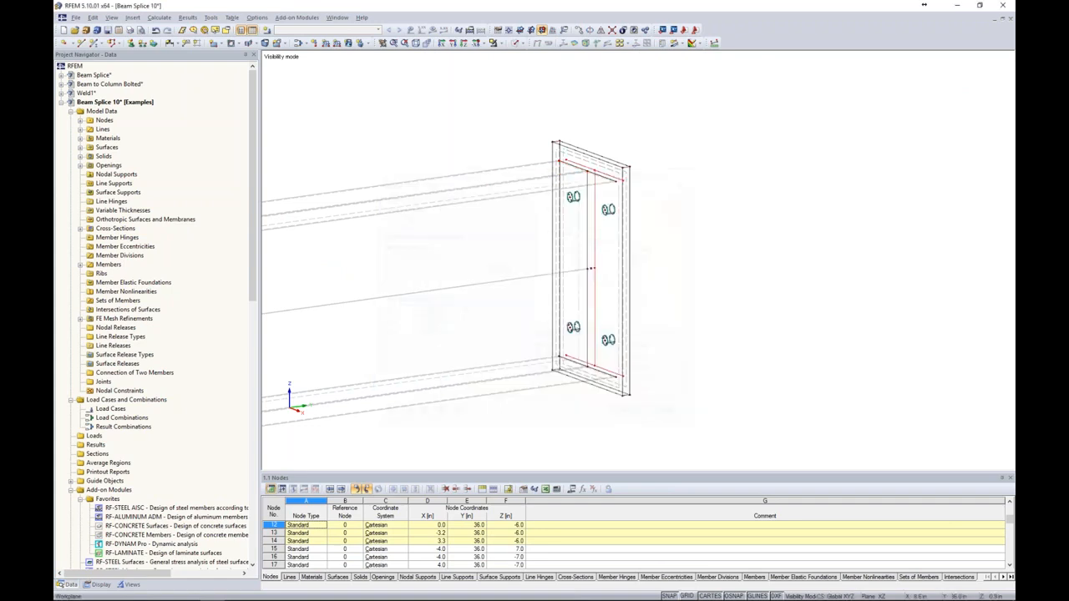
# - Undo the copy of the beam's end lines and cancel the visibility mode
pyautogui.keyDown('ctrl'); pyautogui.moveTo(708, 222); pyautogui.dragTo(635, 226, button='middle'); pyautogui.keyUp('ctrl')
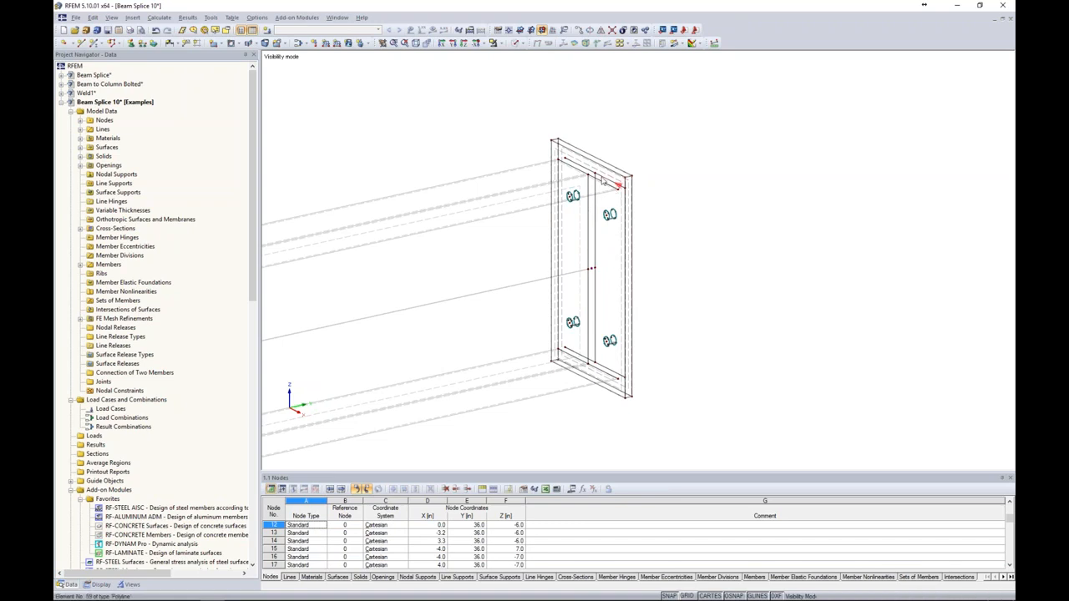
pyautogui.scroll(2, 595, 175)
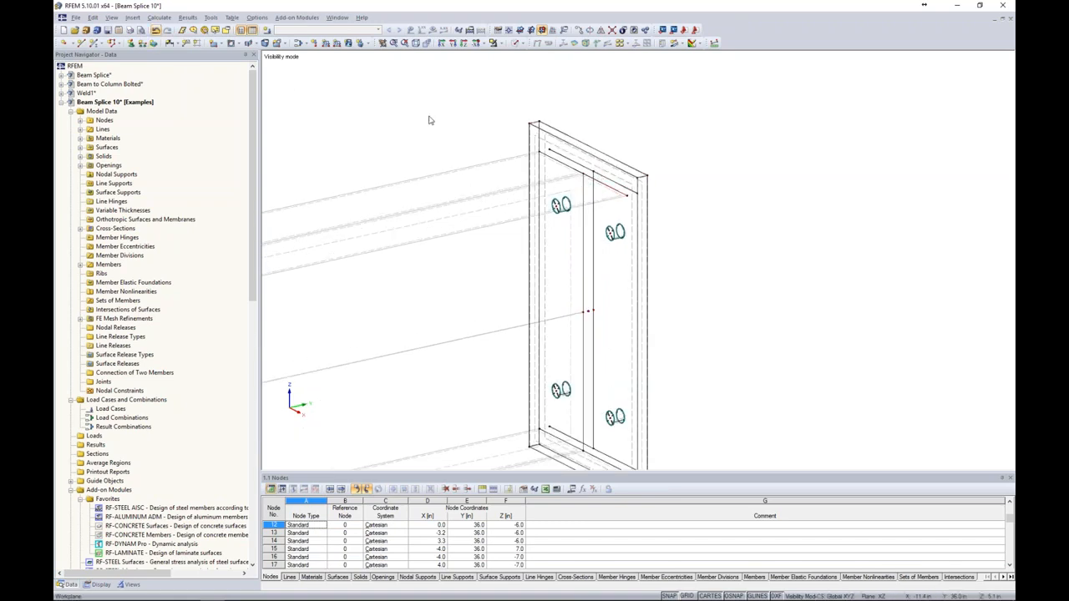
pyautogui.scroll(-2, 429, 117)
pyautogui.scroll(-2, 725, 277)
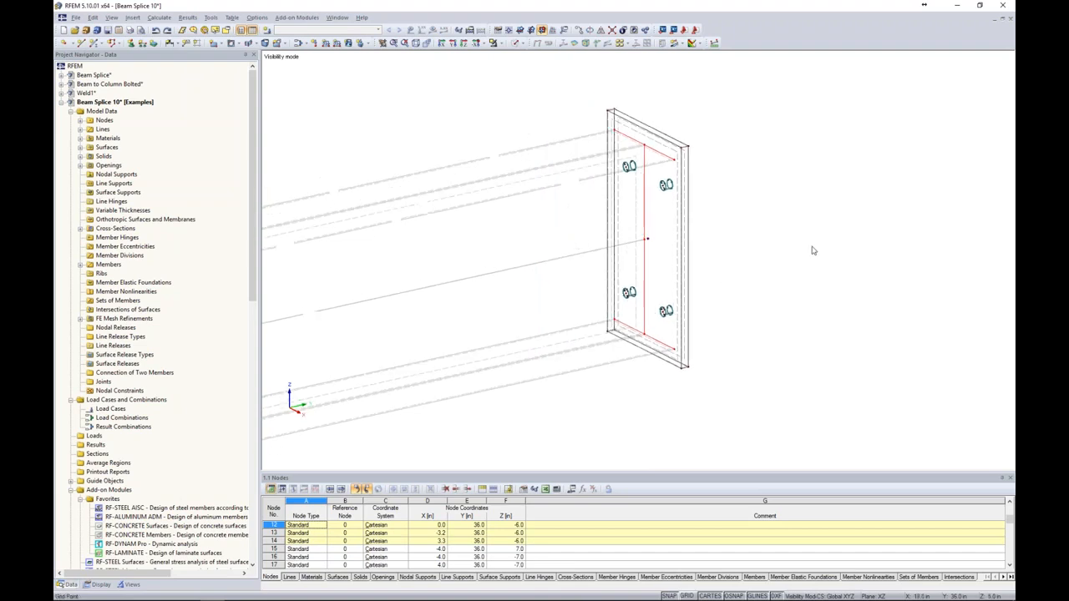
pyautogui.click(500, 44)
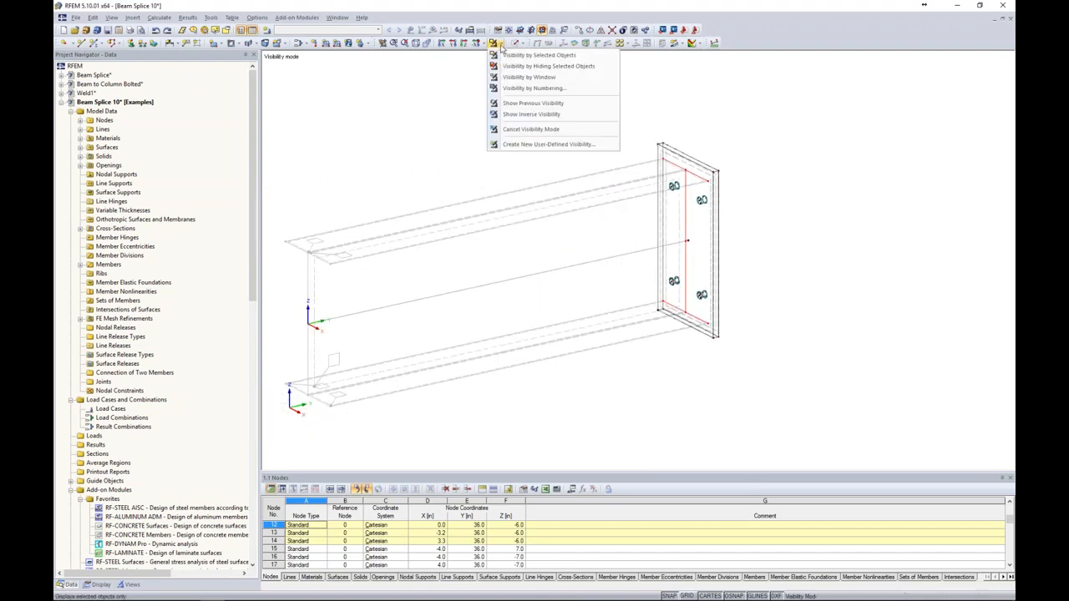
pyautogui.click(525, 129)
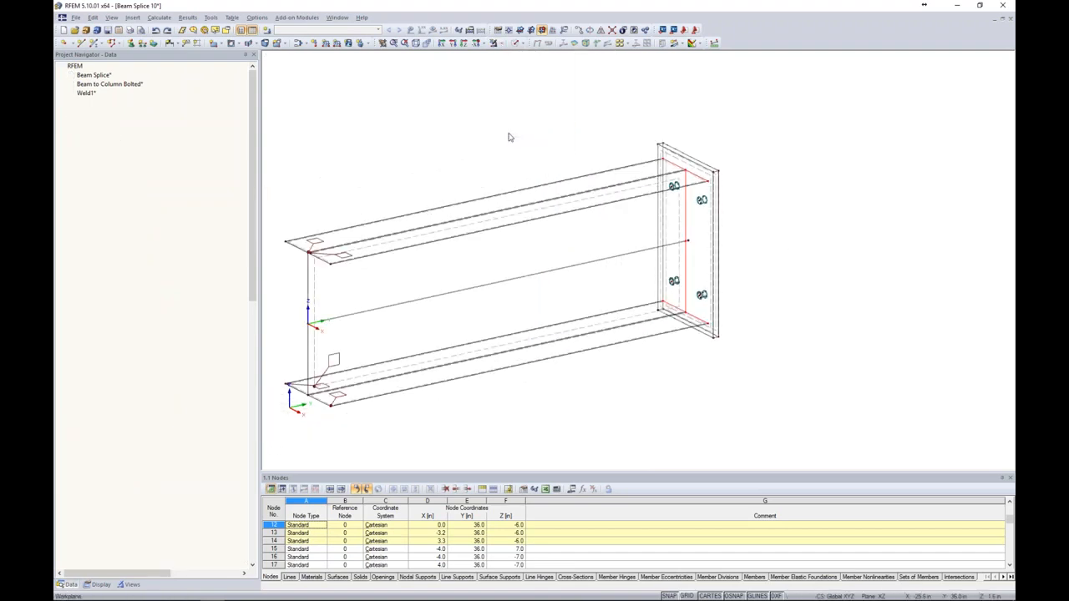
# - Mirror a copy of the whole beam about the X-Z plane through the midpoint of the end plate's short thickness edge
pyautogui.moveTo(413, 422); pyautogui.dragTo(288, 175)
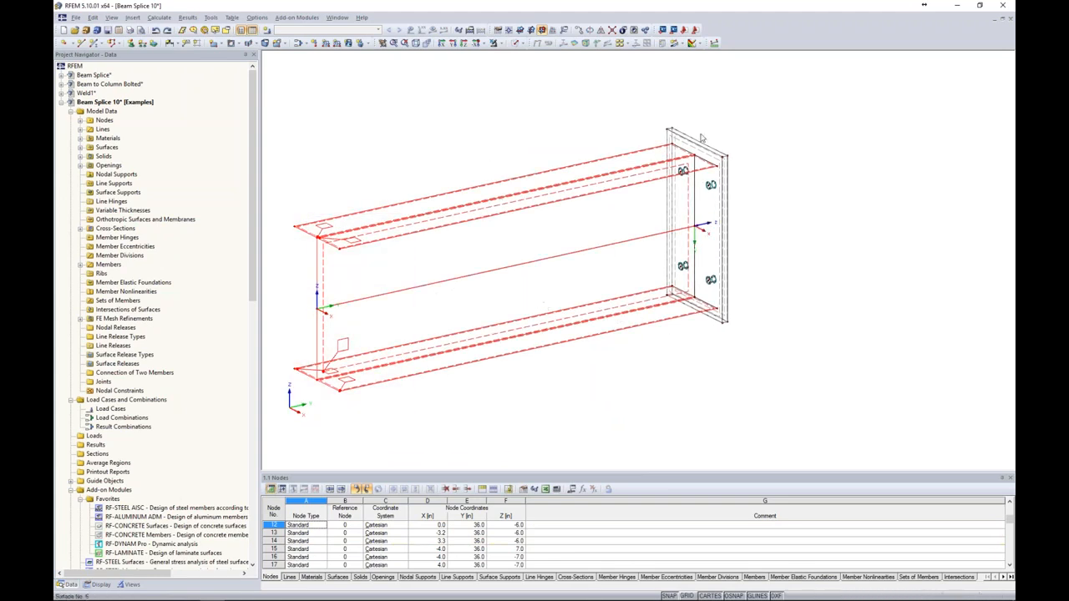
pyautogui.scroll(5, 696, 122)
pyautogui.moveTo(696, 123); pyautogui.dragTo(649, 144, button='middle')
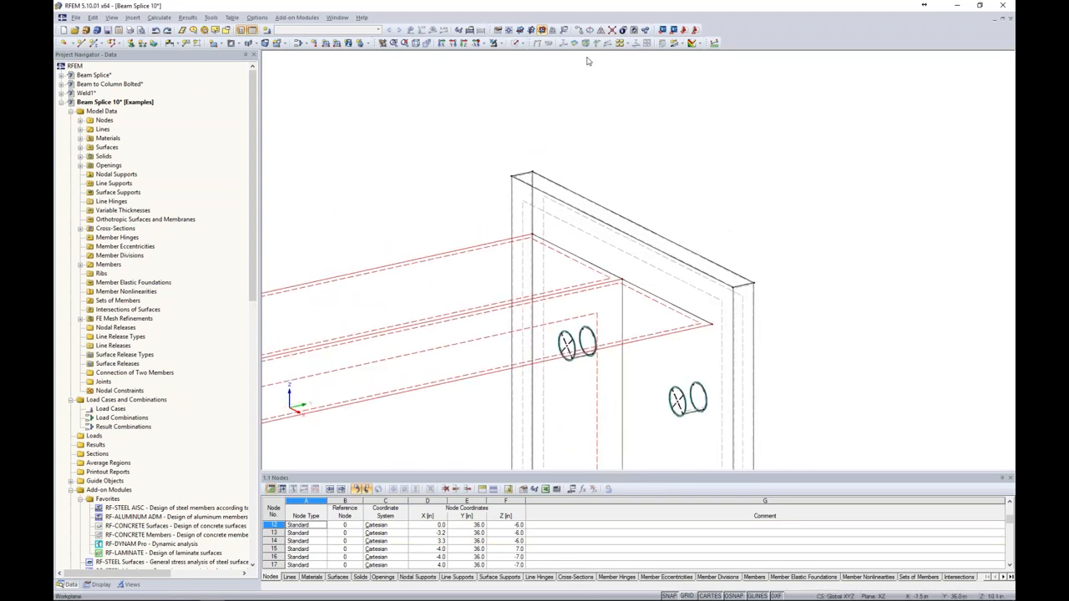
pyautogui.click(600, 29)
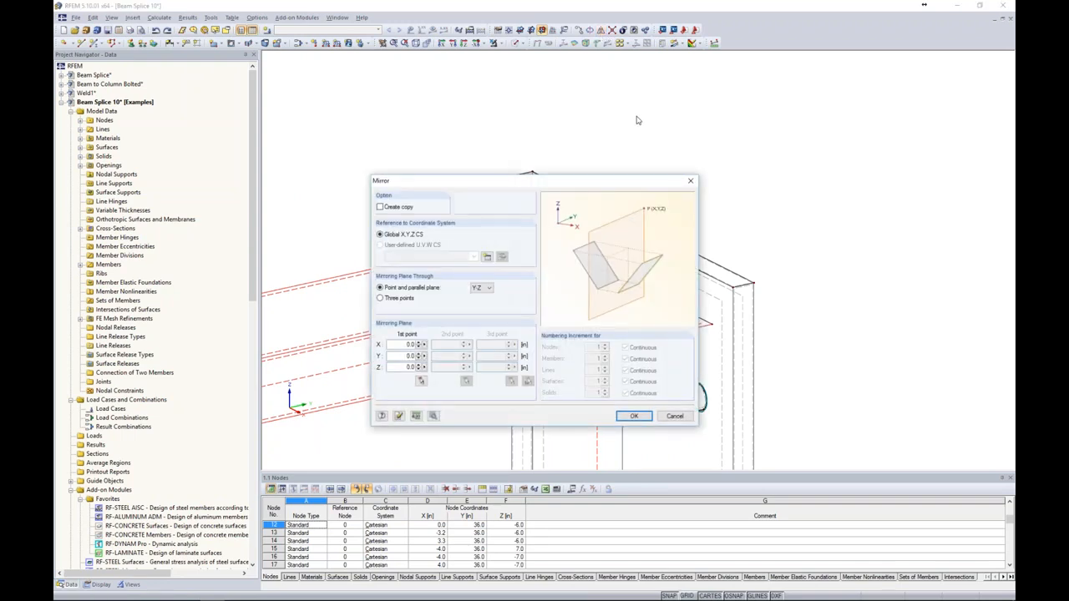
pyautogui.click(380, 207)
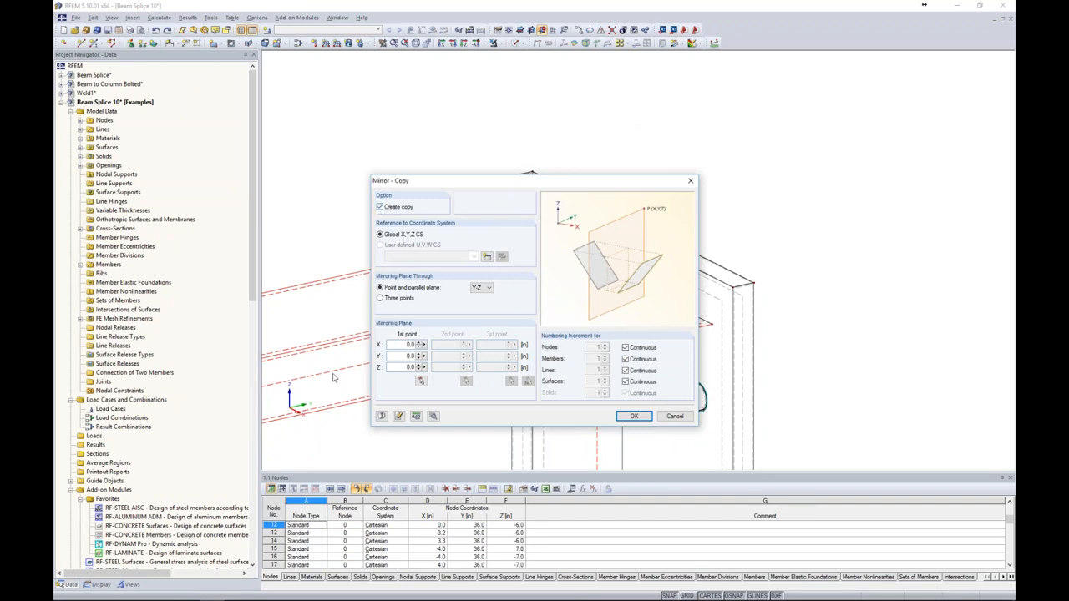
pyautogui.click(483, 287)
pyautogui.click(480, 306)
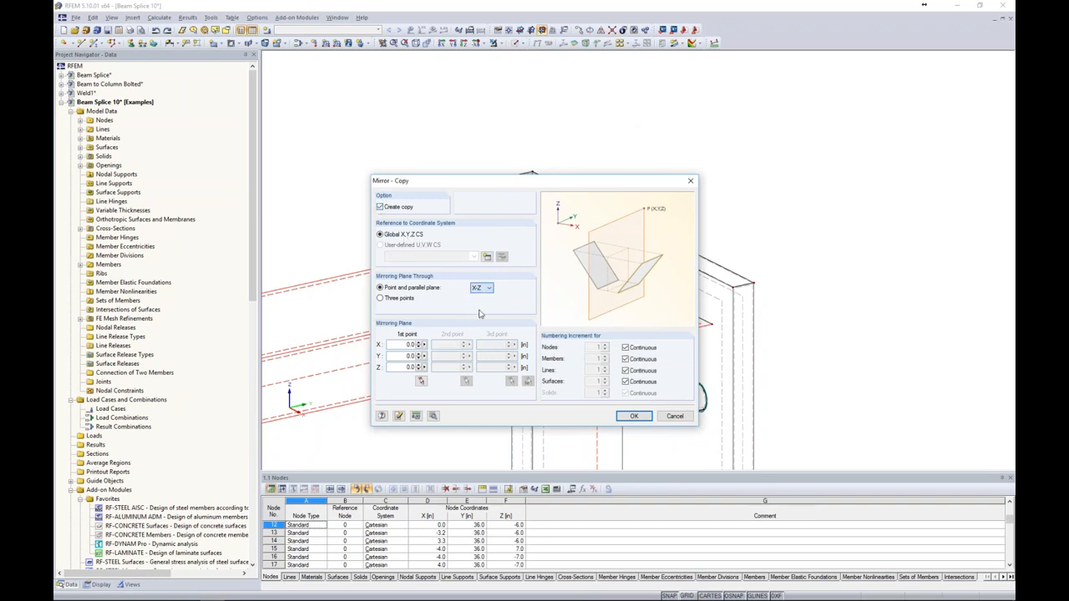
pyautogui.click(421, 382)
pyautogui.scroll(4, 527, 173)
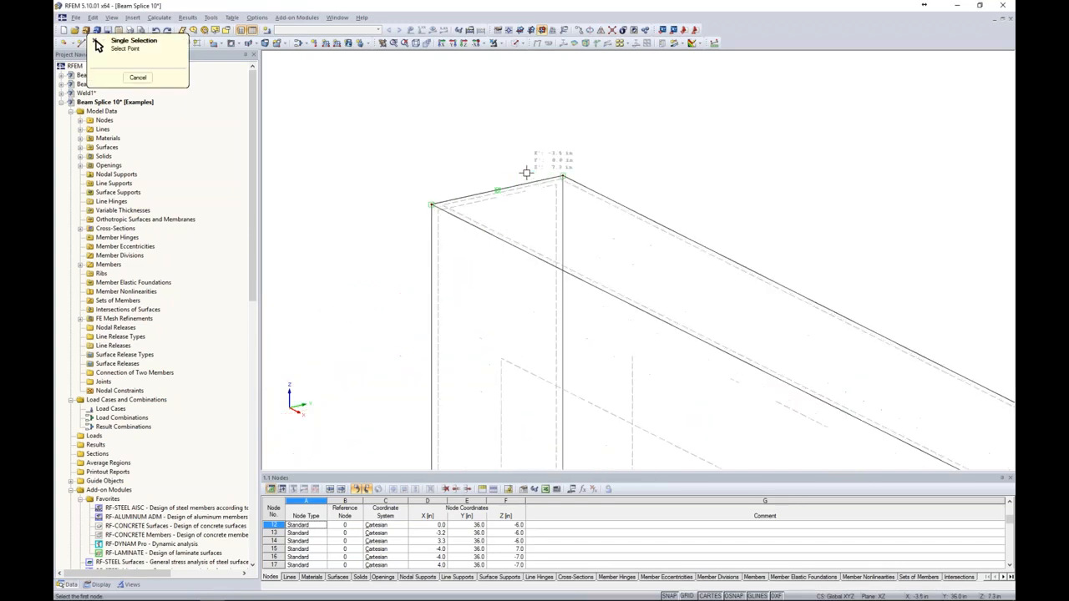
pyautogui.click(497, 191)
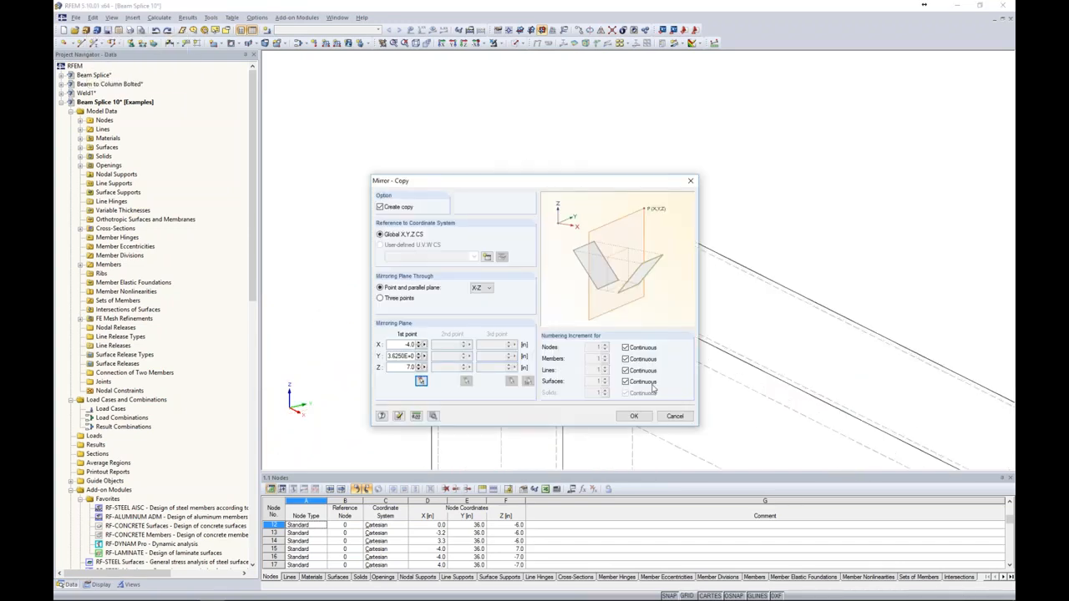
pyautogui.click(635, 417)
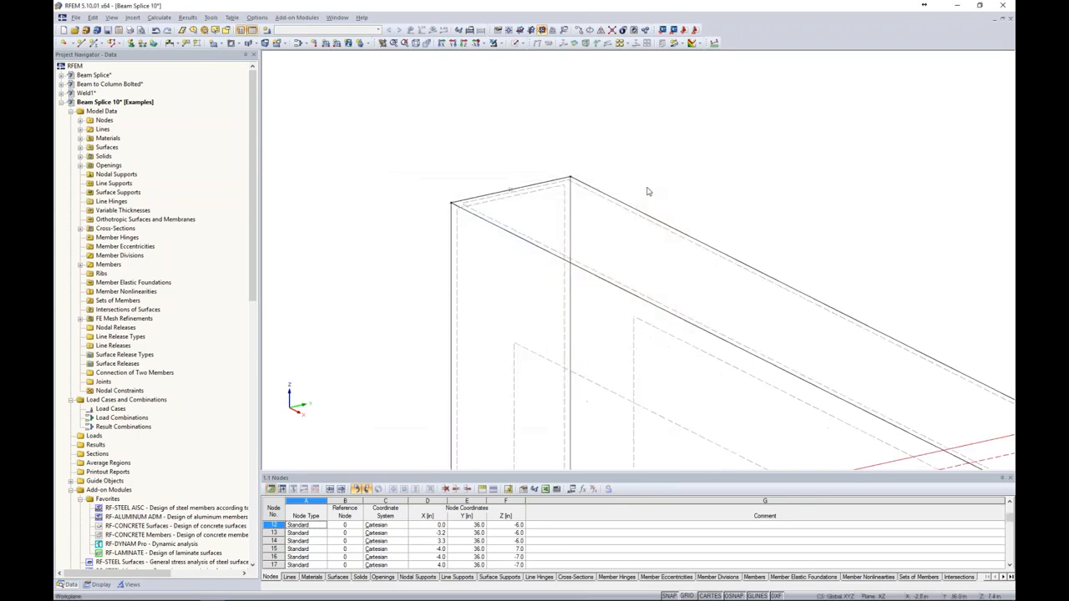
pyautogui.scroll(-7, 648, 191)
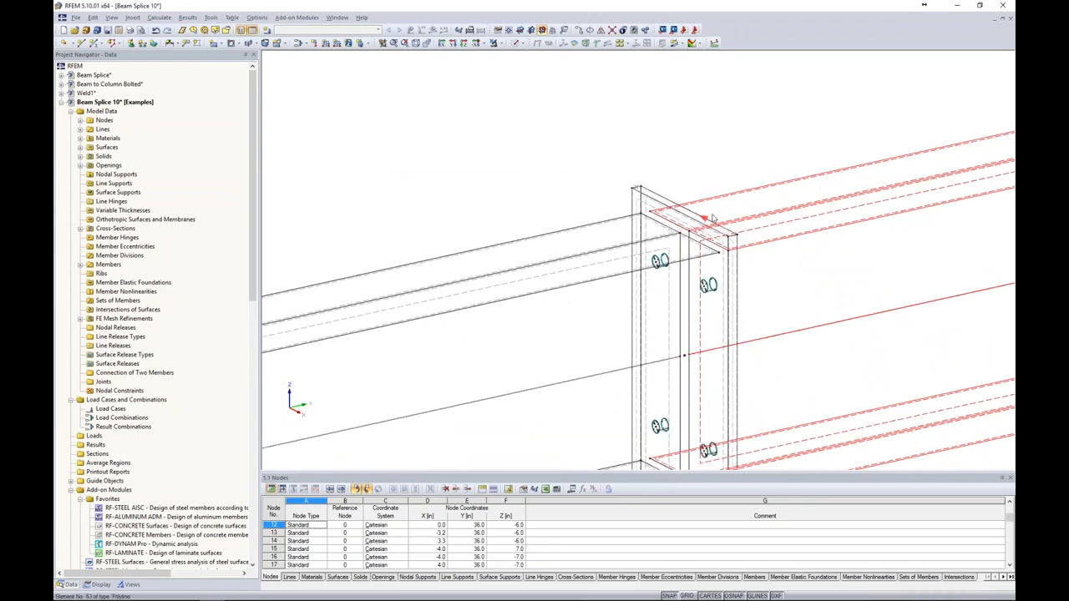
pyautogui.scroll(-3, 698, 274)
pyautogui.scroll(-1, 698, 274)
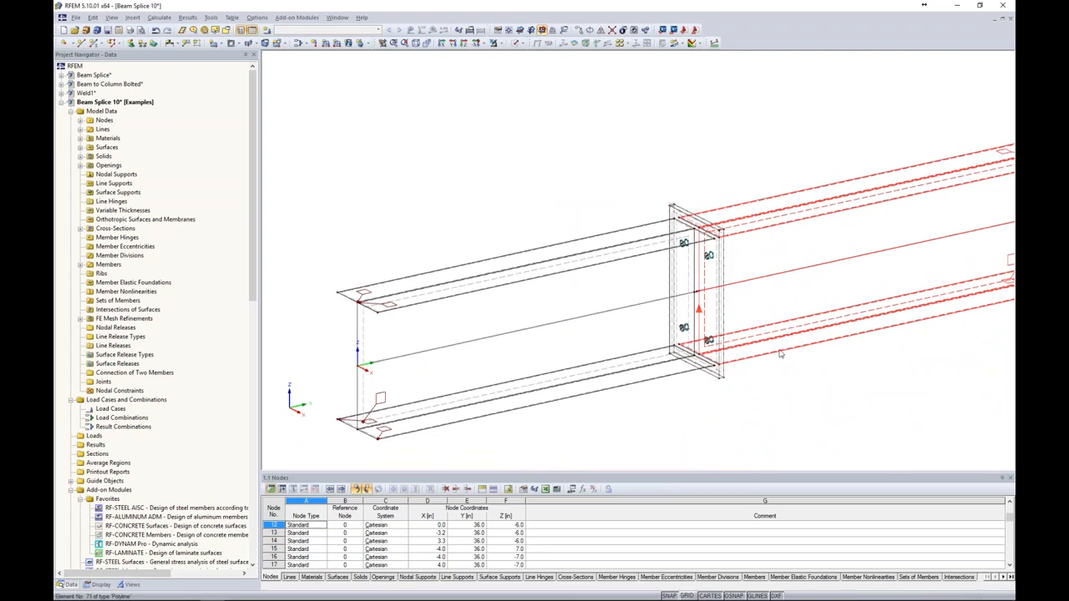
pyautogui.click(808, 400)
# - Copy the crossed rigid members of the two upper bolt openings to the matching openings on the end plate's far face
pyautogui.moveTo(738, 345); pyautogui.dragTo(663, 355, button='middle')
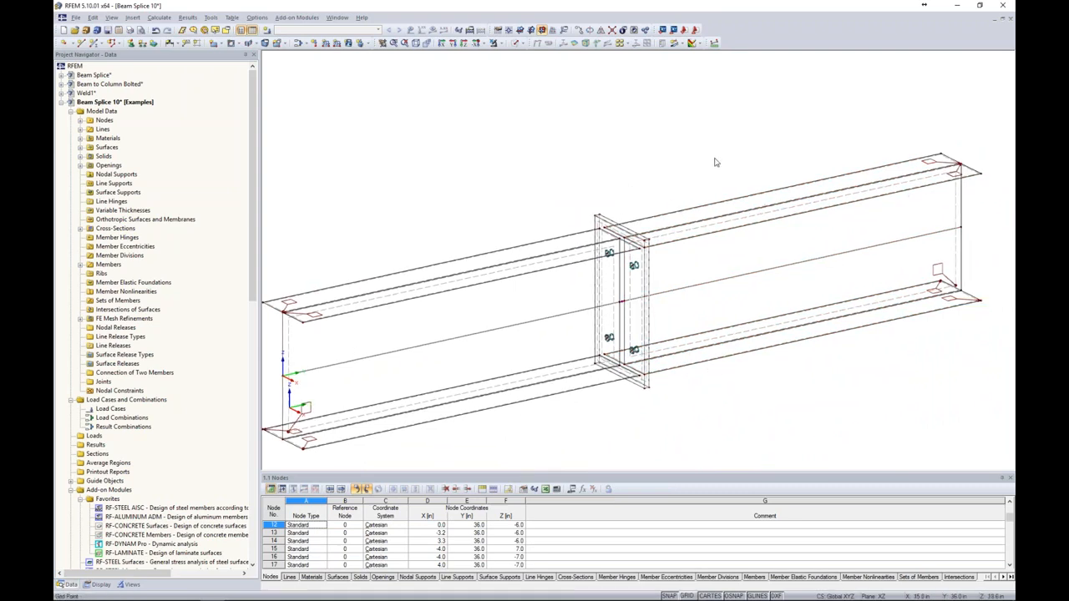
pyautogui.keyDown('ctrl'); pyautogui.moveTo(646, 172); pyautogui.dragTo(650, 133, button='middle'); pyautogui.keyUp('ctrl')
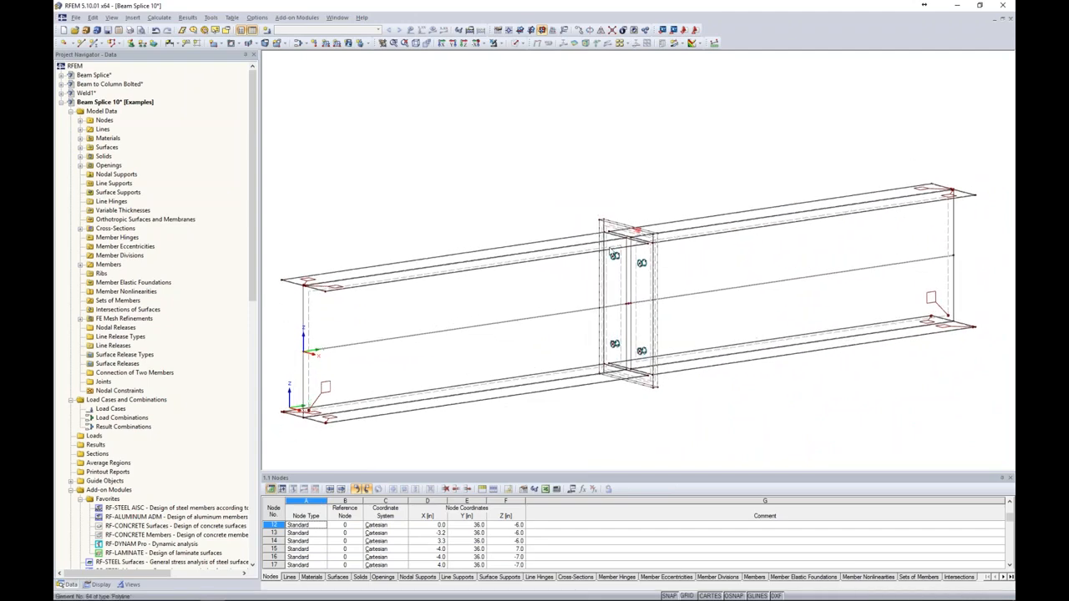
pyautogui.scroll(8, 603, 261)
pyautogui.scroll(4, 603, 261)
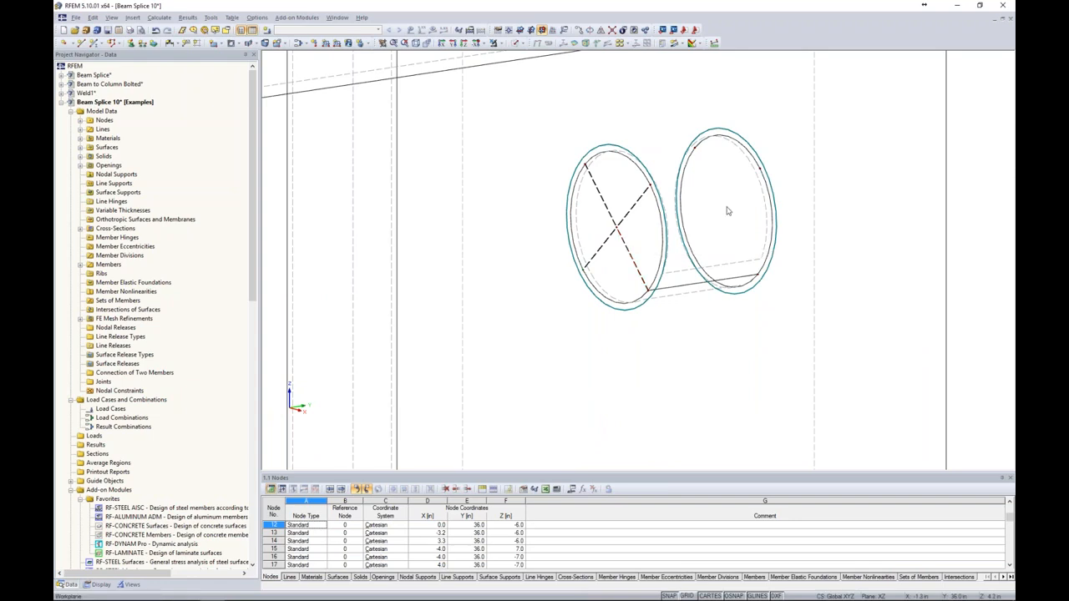
pyautogui.click(616, 231)
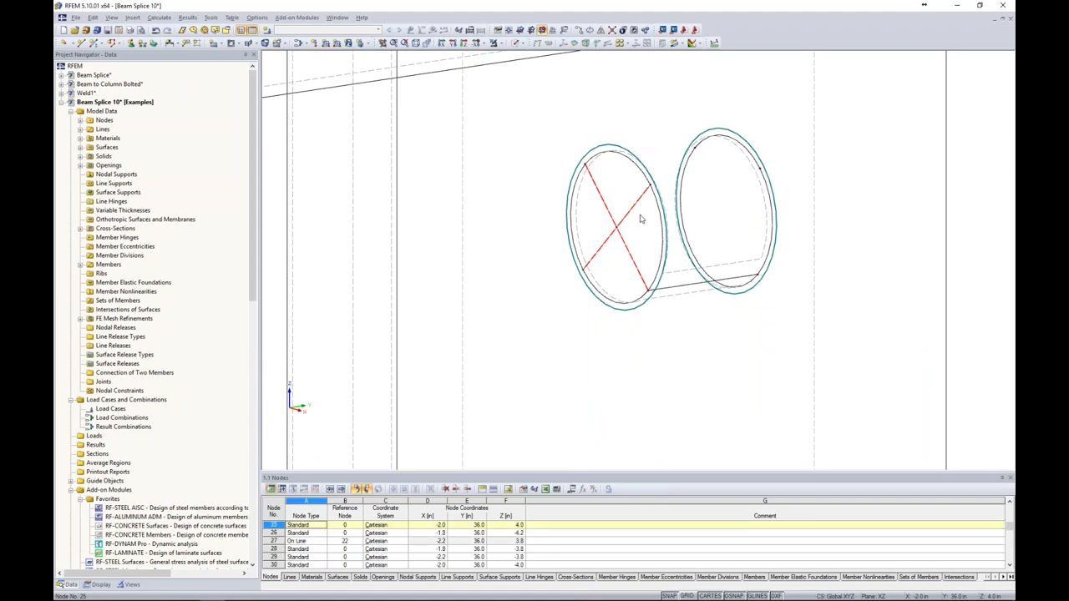
pyautogui.scroll(-8, 723, 213)
pyautogui.scroll(8, 737, 237)
pyautogui.click(740, 269)
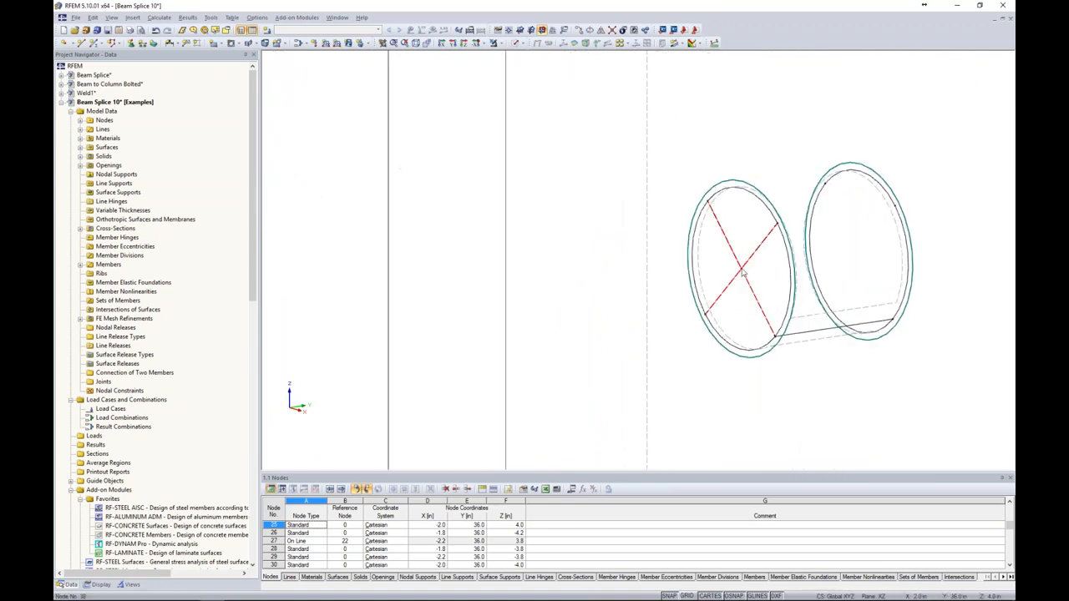
pyautogui.click(862, 261)
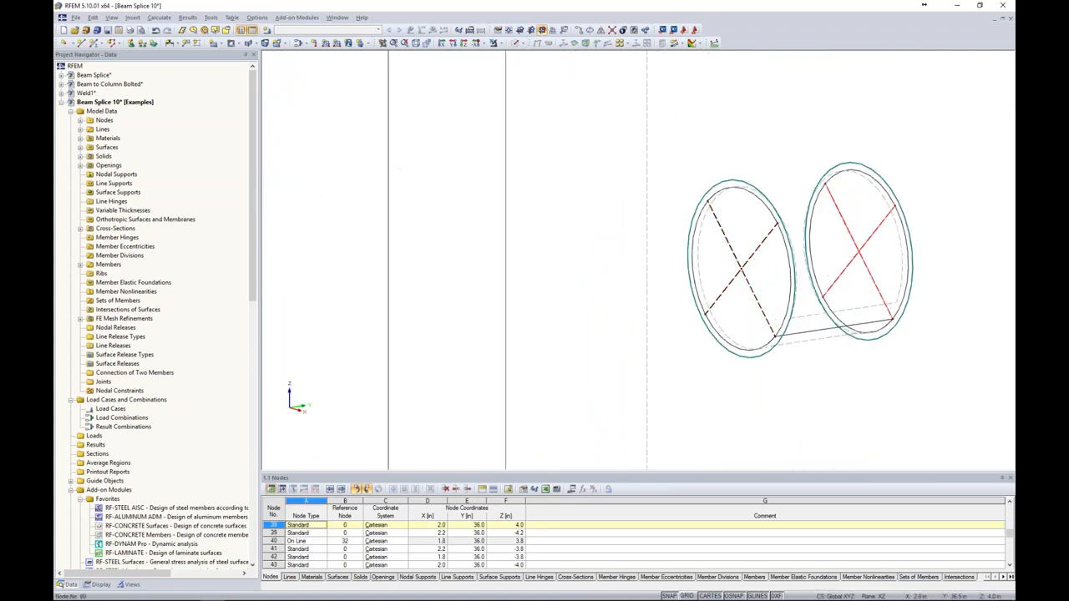
# - Copy the crossed rigid members of the two lower bolt openings to the matching openings on the end plate's far face
pyautogui.scroll(-6, 862, 262)
pyautogui.scroll(5, 678, 182)
pyautogui.scroll(-3, 678, 182)
pyautogui.scroll(6, 599, 264)
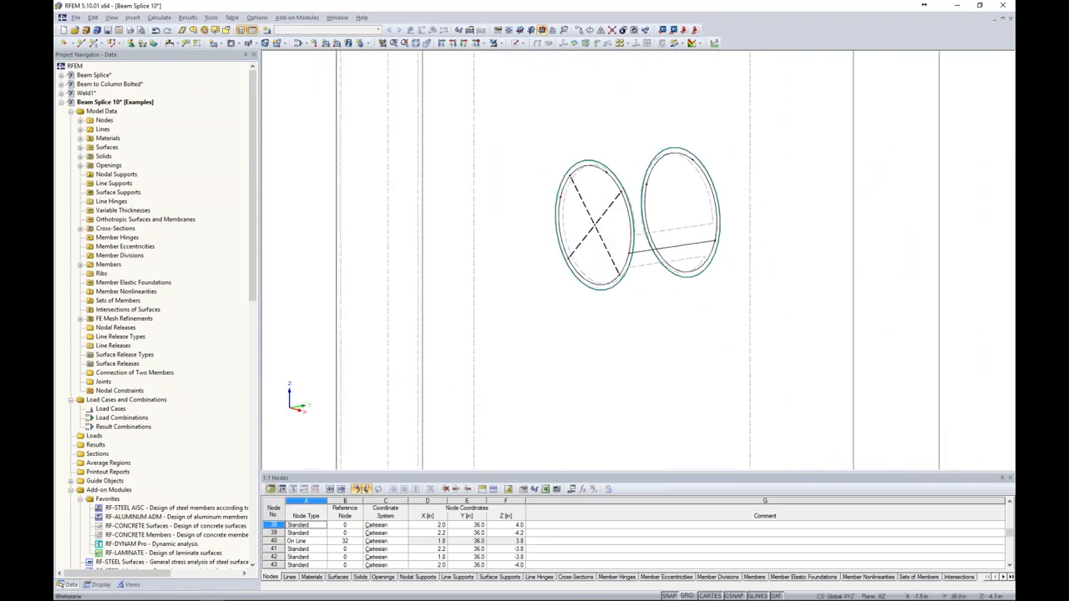
pyautogui.click(585, 238)
pyautogui.scroll(-3, 545, 179)
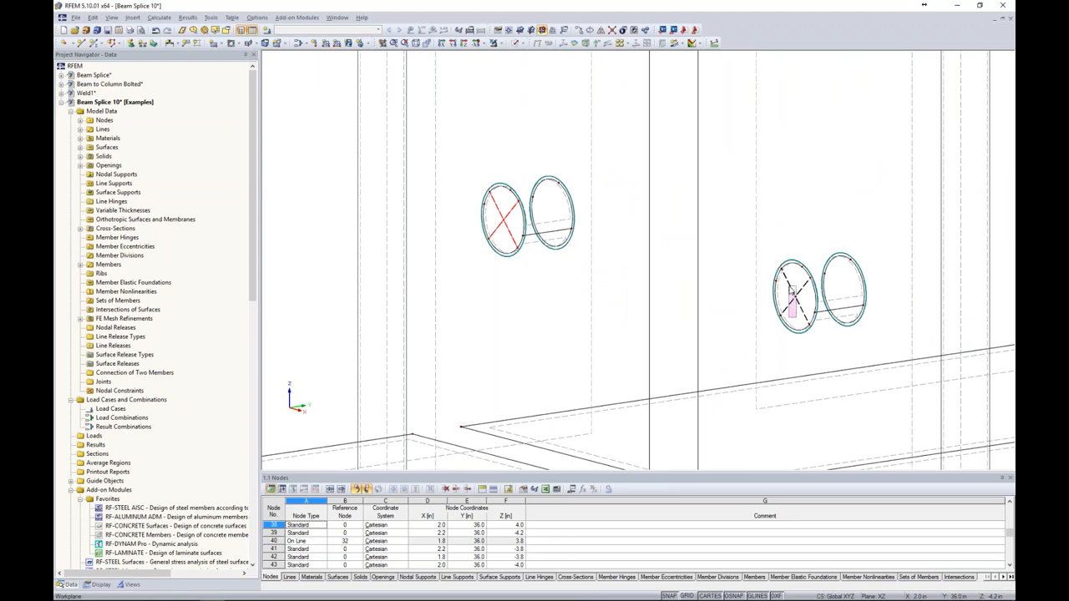
pyautogui.click(798, 298)
pyautogui.click(845, 288)
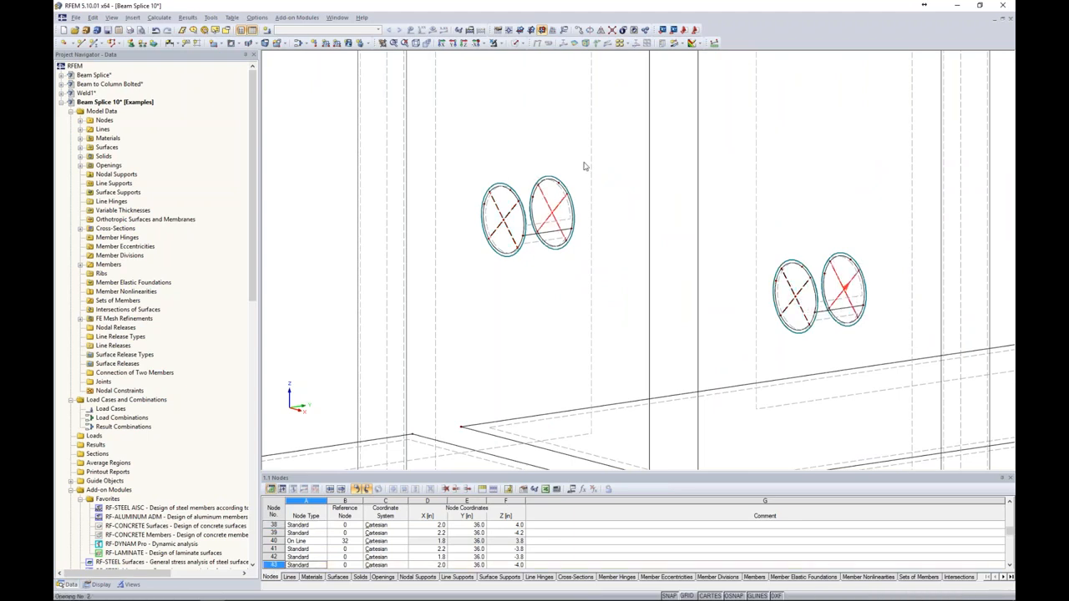
pyautogui.scroll(-3, 698, 199)
pyautogui.scroll(-1, 693, 204)
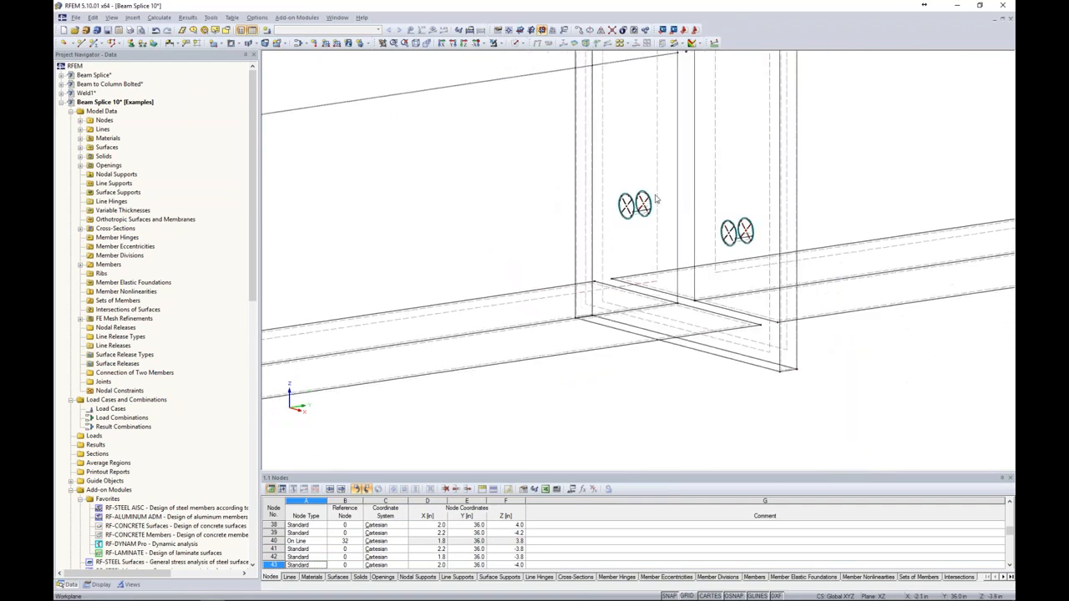
pyautogui.click(635, 212)
pyautogui.click(520, 211)
# - Start a new Beam-type member and define its cross-section as a parametric round bar with a 0.5 in diameter
pyautogui.scroll(-2, 519, 211)
pyautogui.moveTo(540, 164); pyautogui.dragTo(471, 366, button='middle')
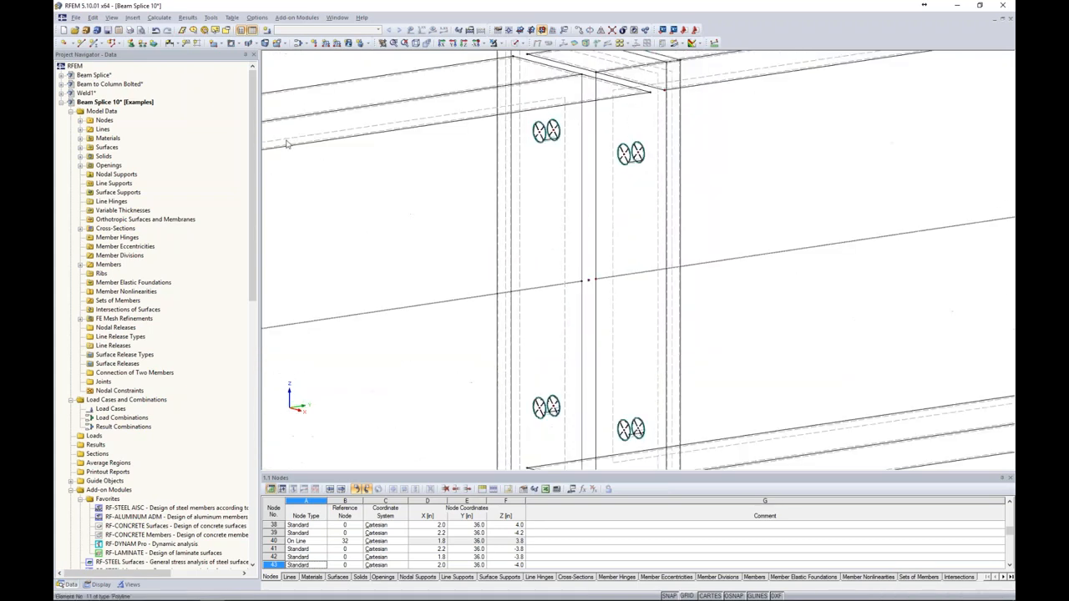
pyautogui.click(95, 43)
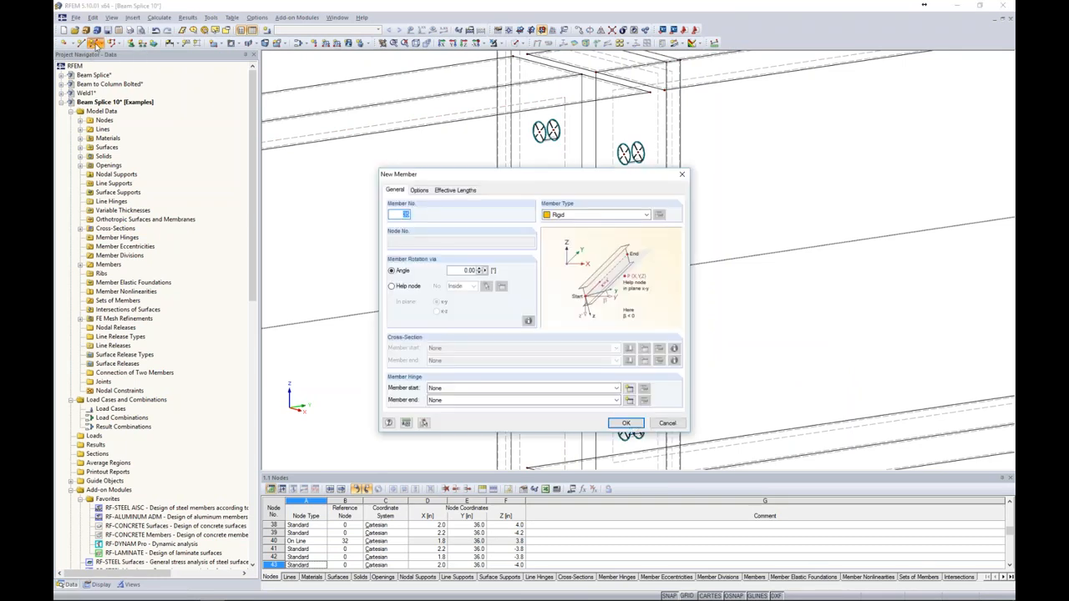
pyautogui.click(563, 216)
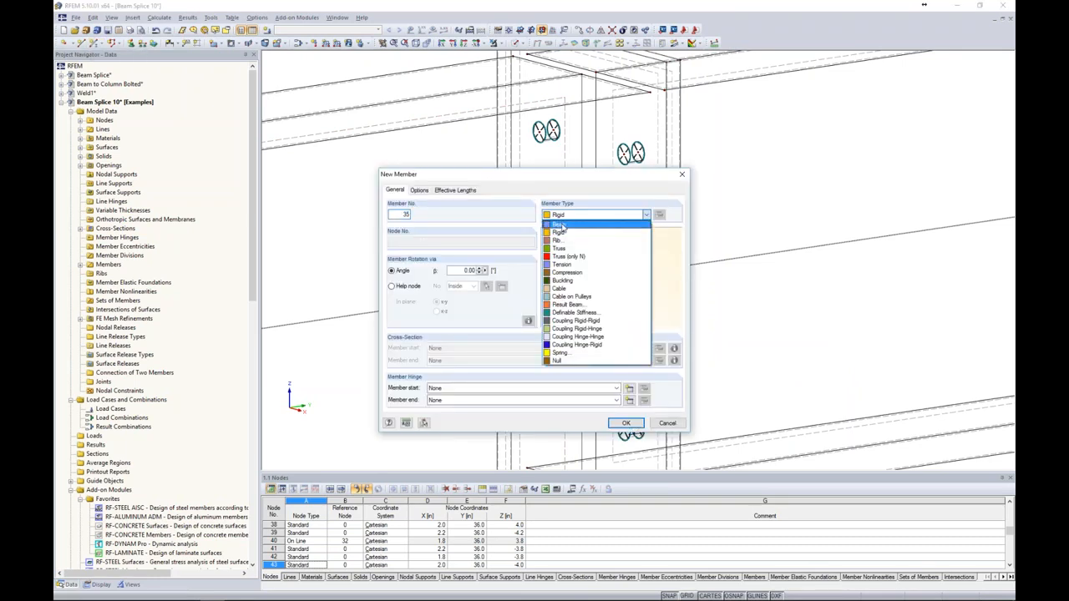
pyautogui.click(560, 225)
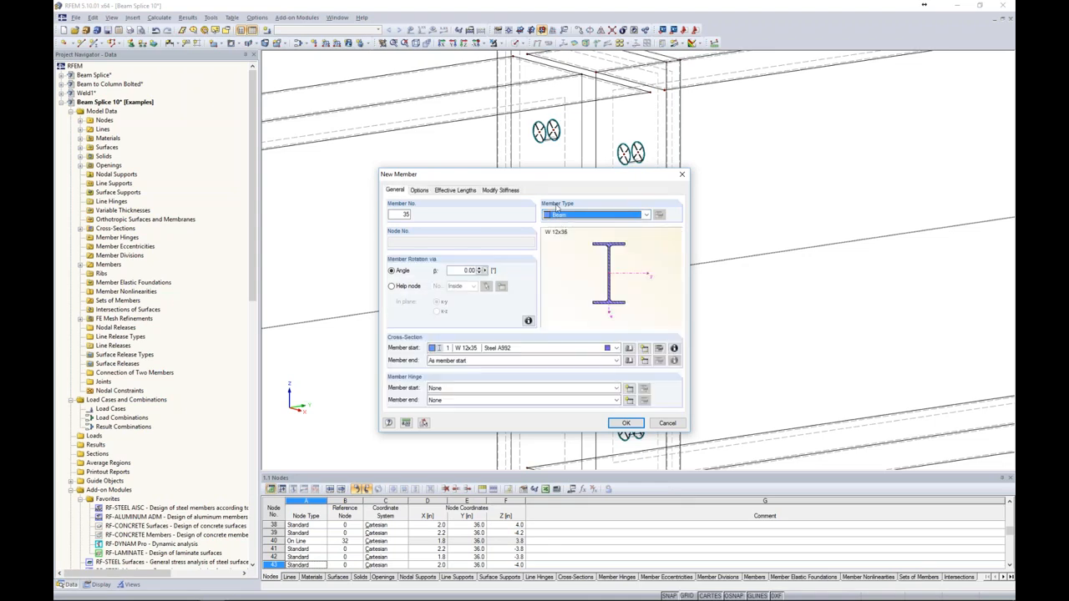
pyautogui.click(629, 348)
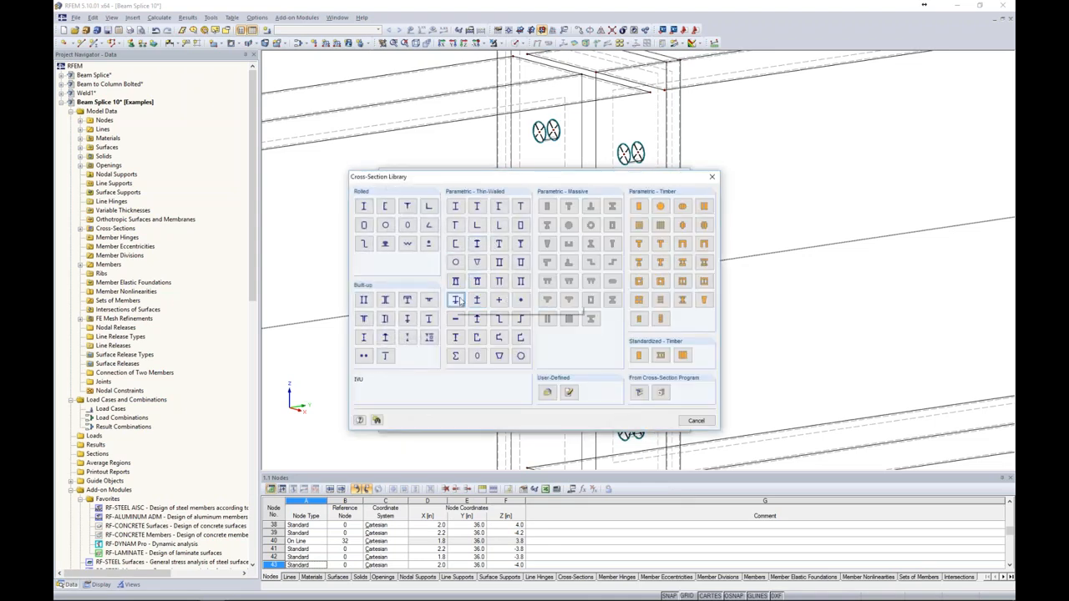
pyautogui.click(520, 300)
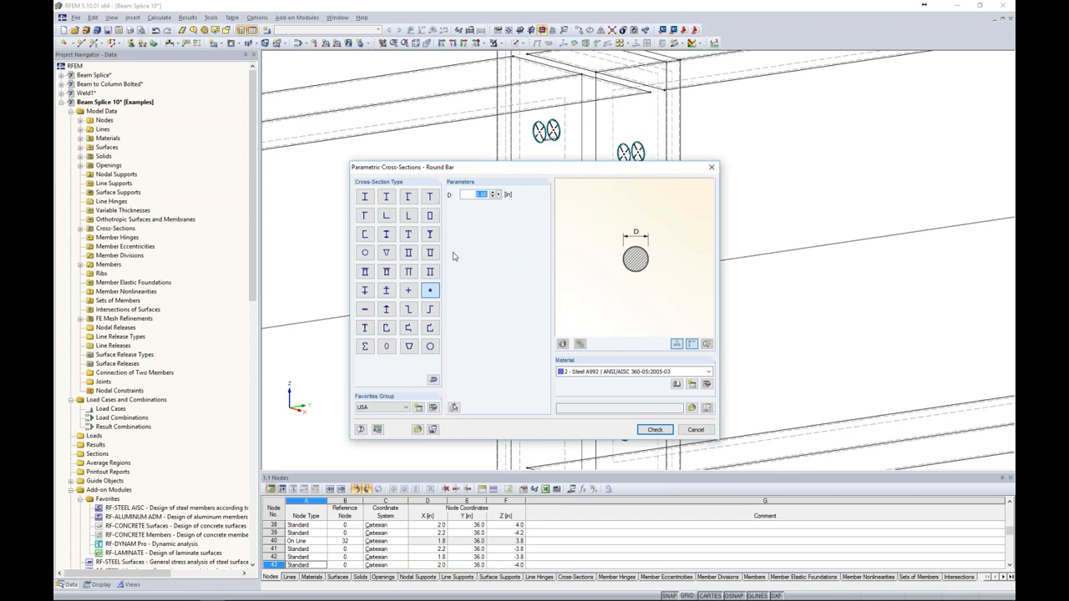
pyautogui.write('0.5')
# - Assign Steel A325 from the material library to the round bar and confirm the new member's settings
pyautogui.click(678, 385)
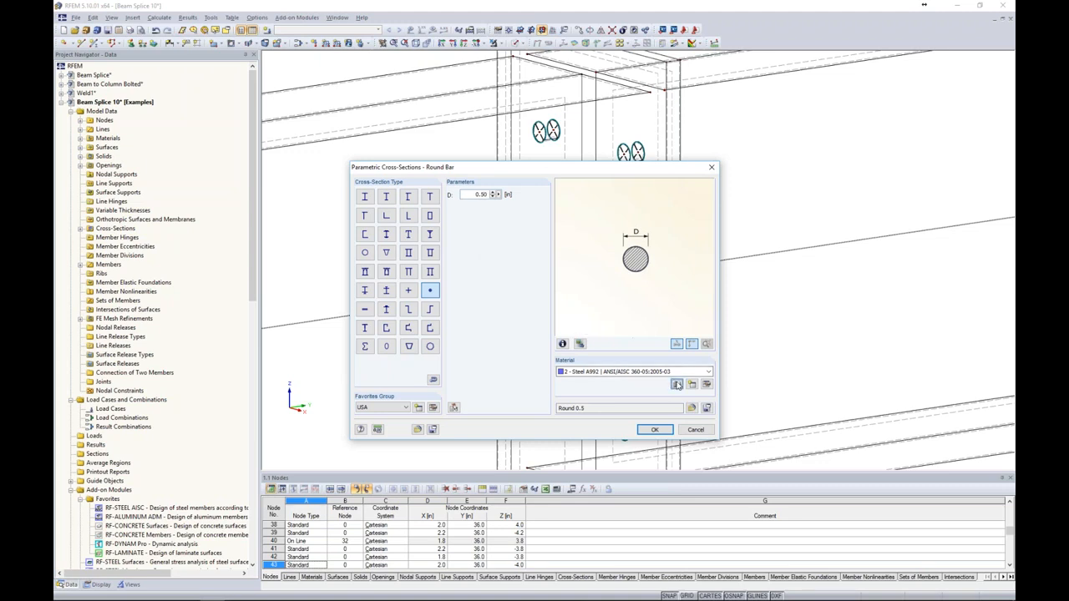
pyautogui.click(369, 290)
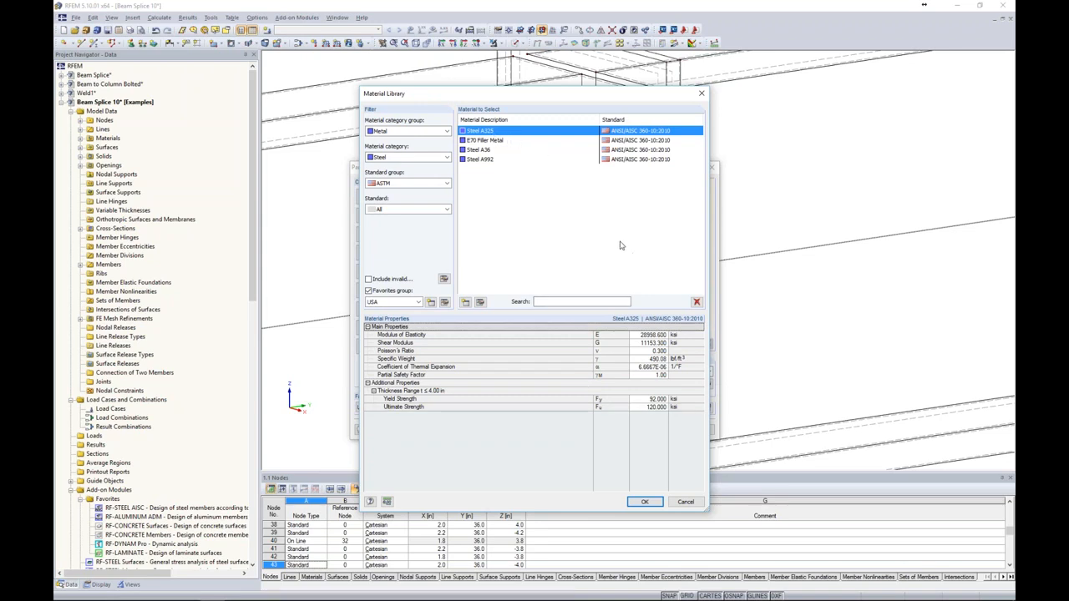
pyautogui.click(642, 501)
pyautogui.click(655, 429)
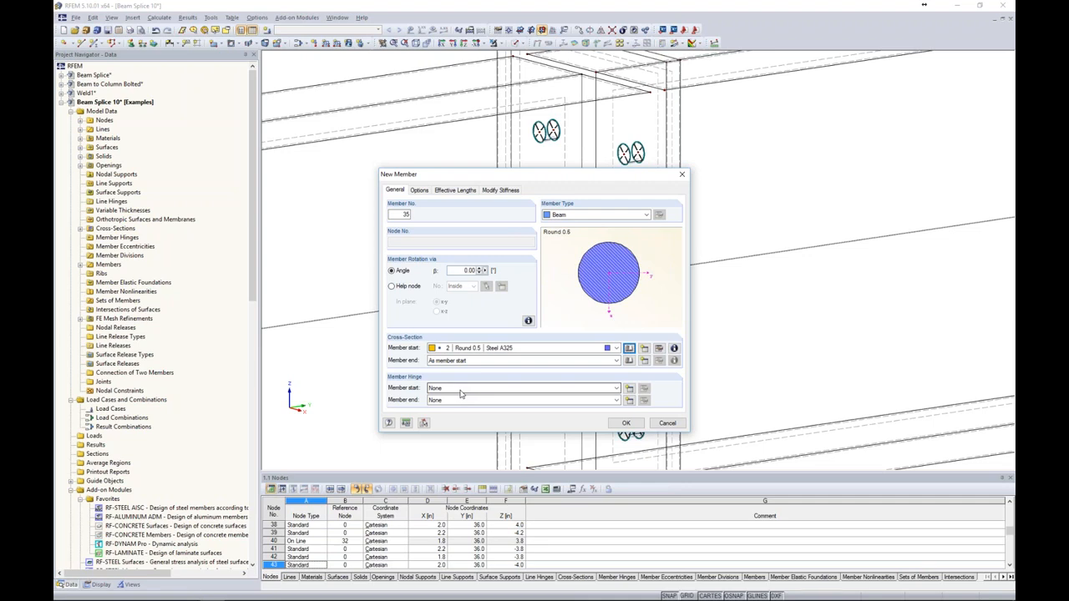
pyautogui.click(626, 423)
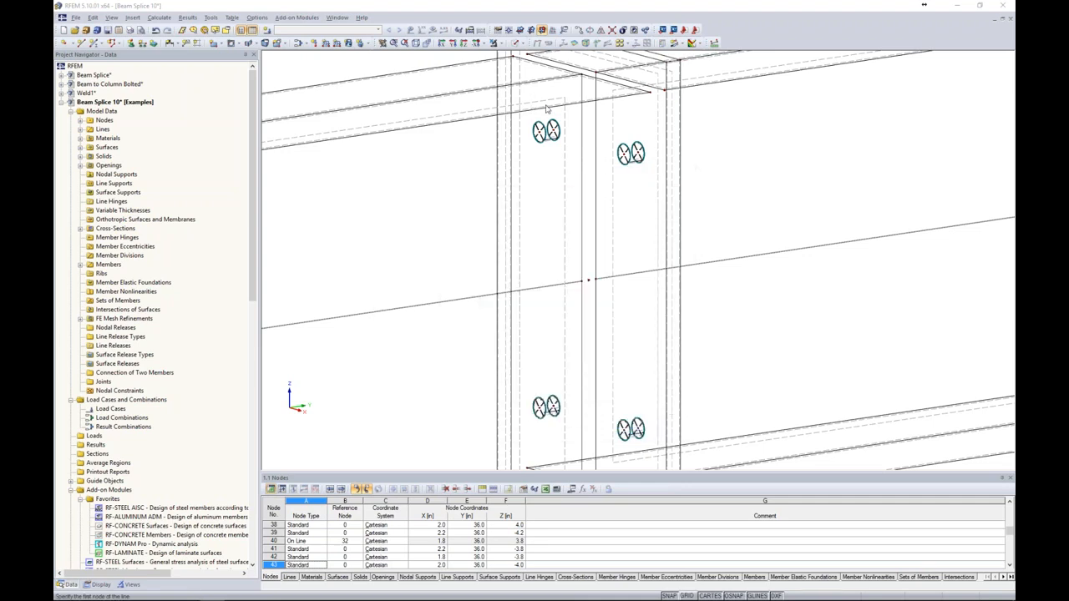
# - Draw bolt members between the rigid cross centers of the two upper opening pairs, from the near to the far plate face
pyautogui.scroll(5, 547, 108)
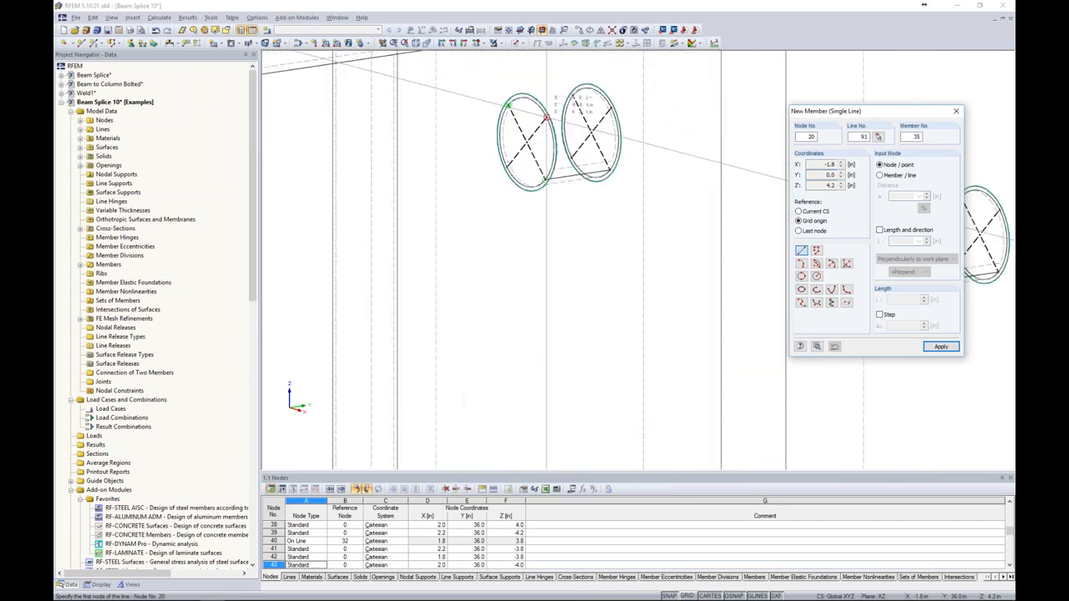
pyautogui.scroll(2, 547, 117)
pyautogui.click(519, 148)
pyautogui.click(614, 134)
pyautogui.scroll(-4, 595, 134)
pyautogui.moveTo(622, 153); pyautogui.dragTo(336, 131, button='middle')
pyautogui.click(555, 194)
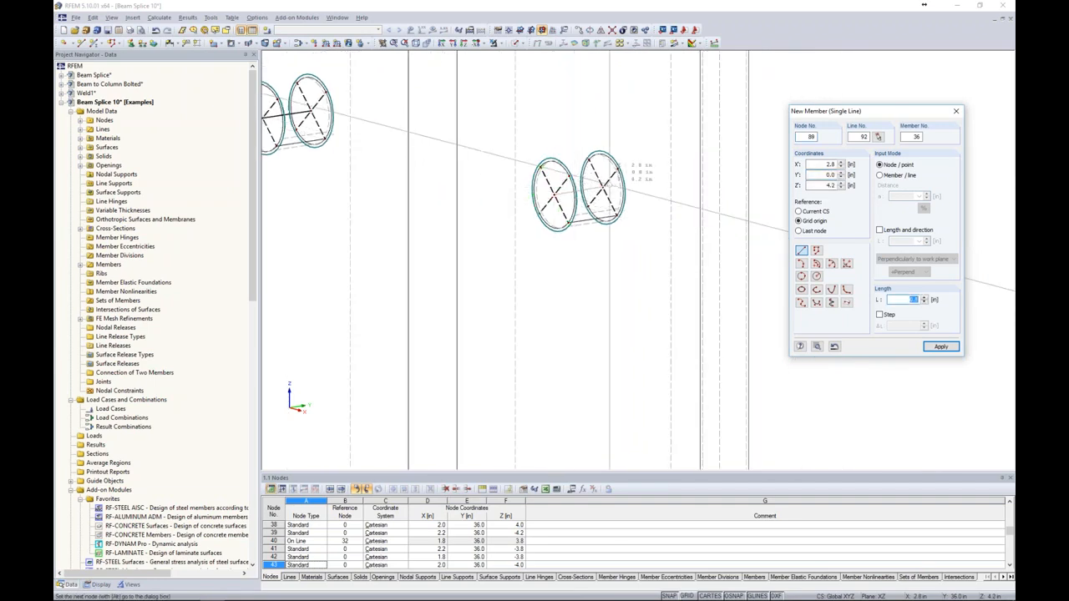
pyautogui.click(604, 187)
# - Draw bolt members between the rigid cross centers of the two lower opening pairs and finish member input
pyautogui.scroll(-2, 596, 209)
pyautogui.scroll(-2, 596, 208)
pyautogui.moveTo(585, 372); pyautogui.dragTo(604, 179, button='middle')
pyautogui.moveTo(621, 355); pyautogui.dragTo(613, 160, button='middle')
pyautogui.scroll(5, 589, 337)
pyautogui.click(558, 149)
pyautogui.click(666, 134)
pyautogui.scroll(-2, 660, 159)
pyautogui.scroll(3, 731, 227)
pyautogui.moveTo(408, 177); pyautogui.dragTo(654, 237, button='middle')
pyautogui.click(489, 167)
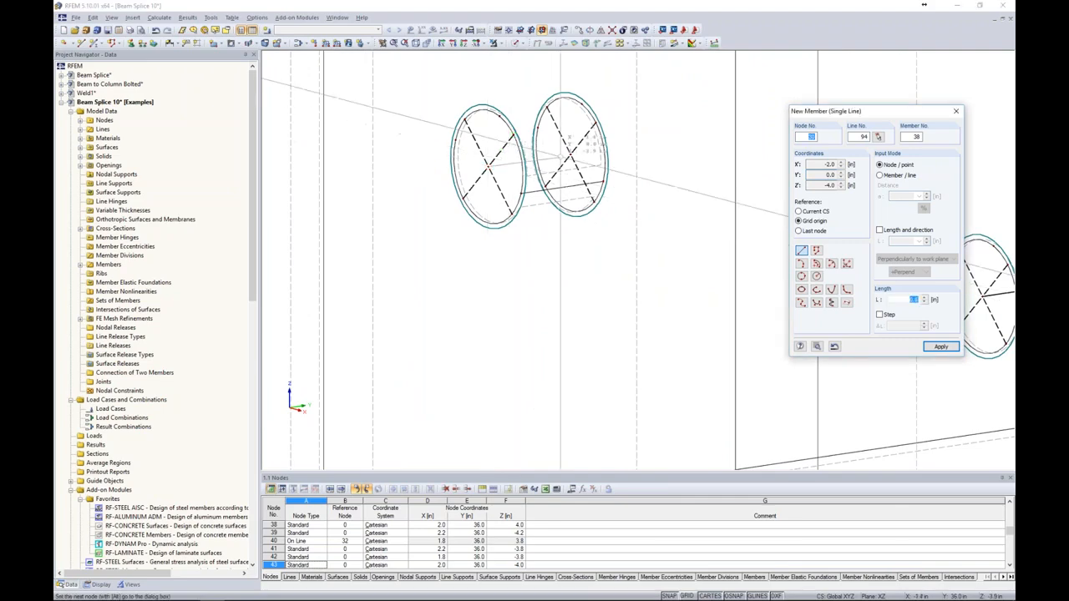
pyautogui.click(571, 155)
pyautogui.press('Escape')
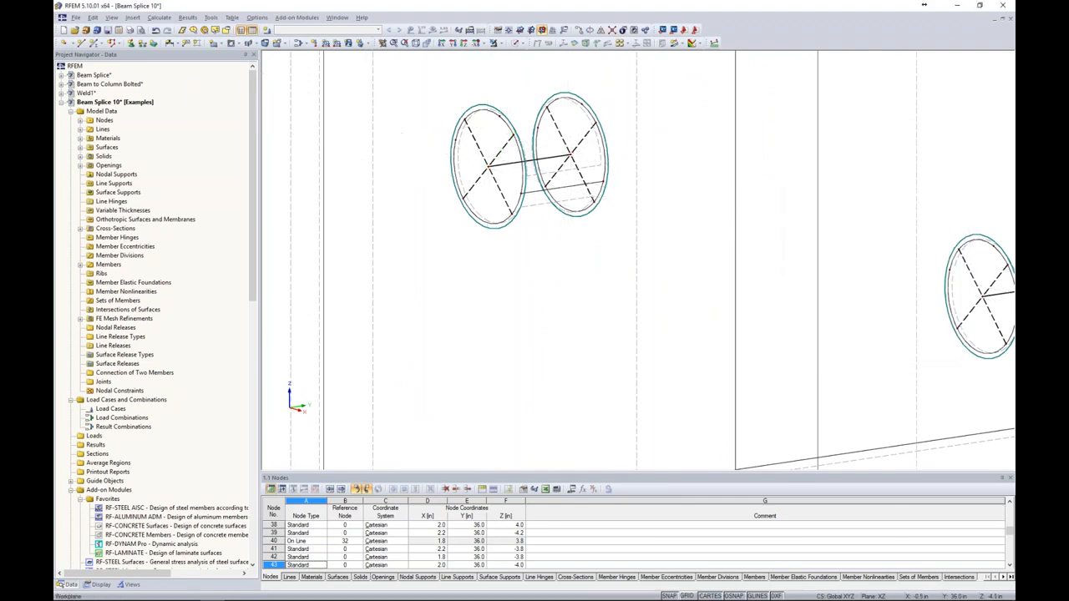
# - Show the model in solid transparent display and examine the round bolts within the end plate and the whole splice
pyautogui.scroll(-7, 667, 238)
pyautogui.moveTo(697, 254); pyautogui.dragTo(547, 279, button='middle')
pyautogui.click(519, 43)
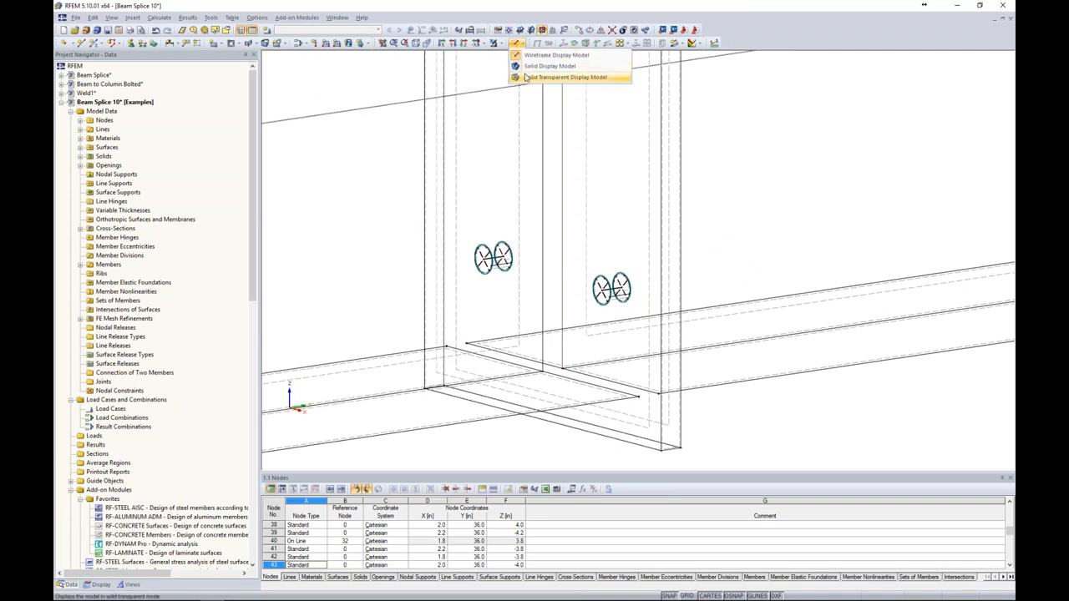
pyautogui.click(528, 77)
pyautogui.scroll(2, 605, 293)
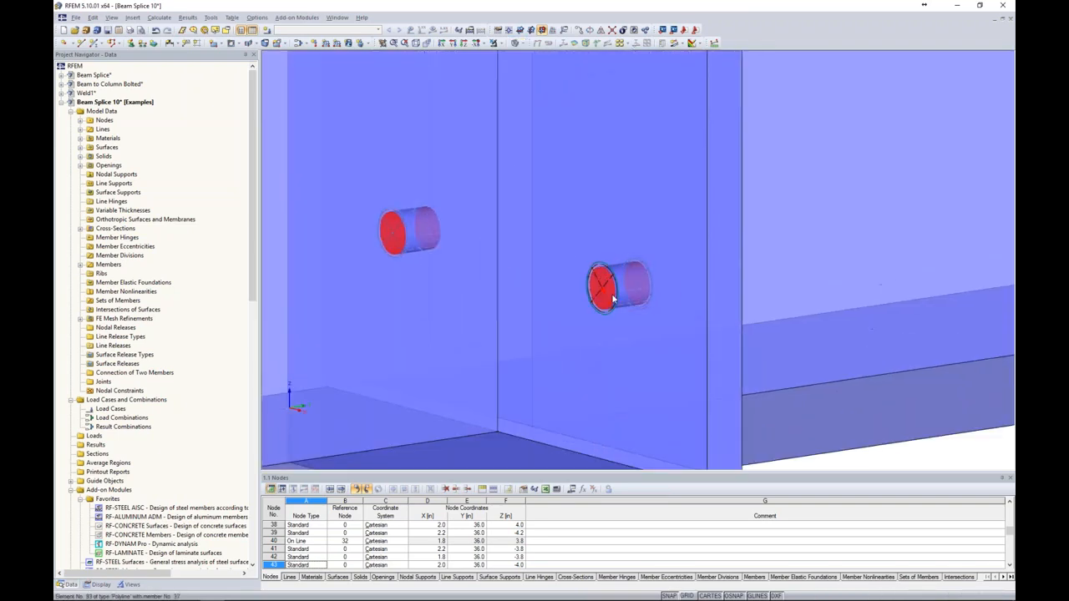
pyautogui.scroll(3, 612, 299)
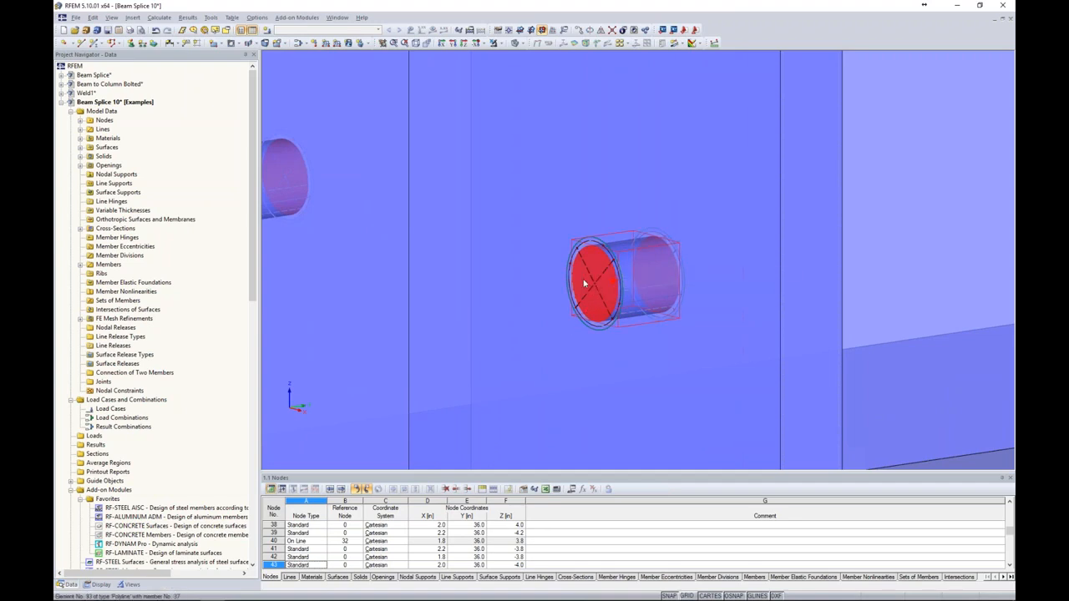
pyautogui.scroll(-5, 588, 284)
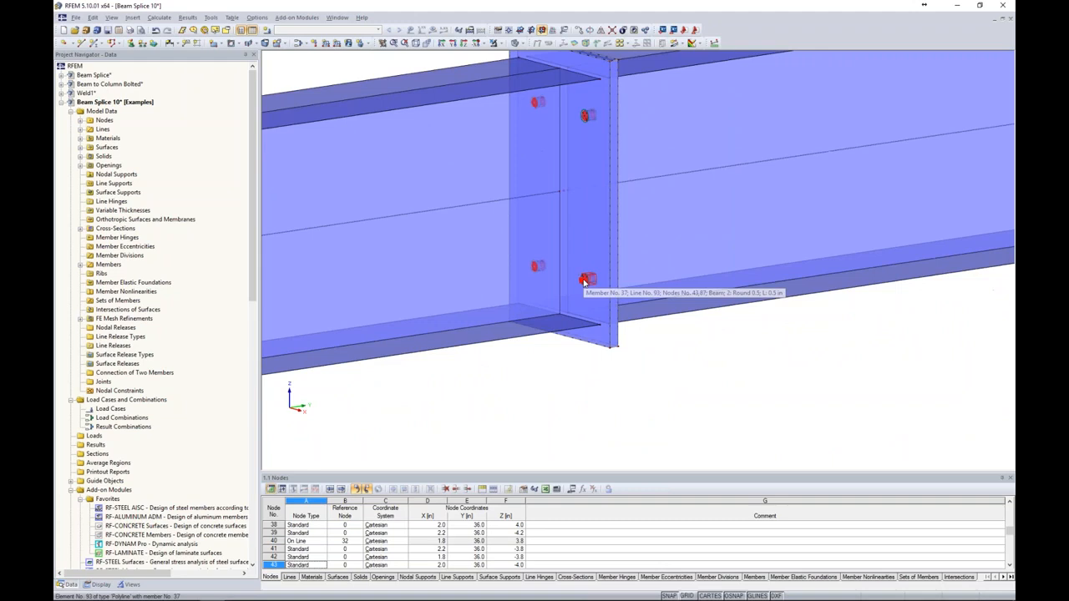
pyautogui.scroll(-4, 587, 282)
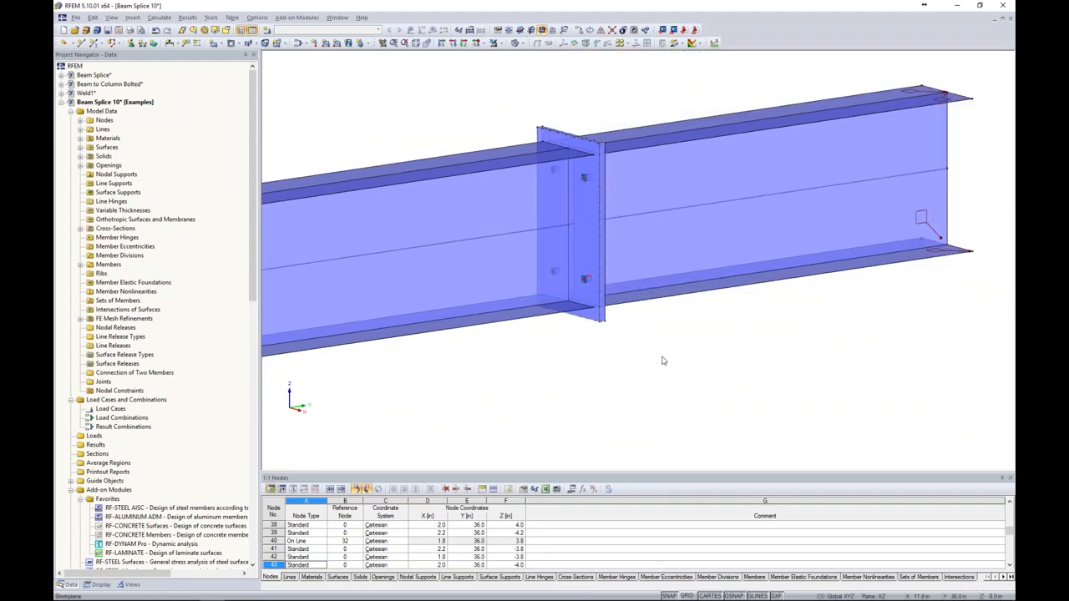
pyautogui.scroll(-2, 676, 336)
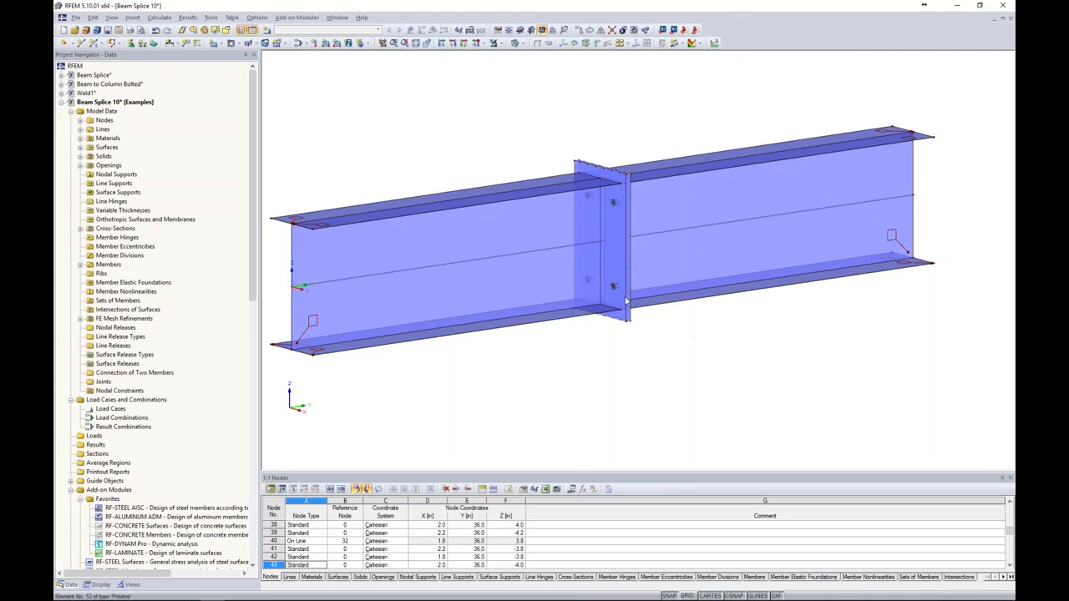
# - Return to the wireframe display and set the end plate contact solid's contact perpendicular to surfaces to Failure under tension
pyautogui.click(515, 43)
pyautogui.scroll(5, 601, 244)
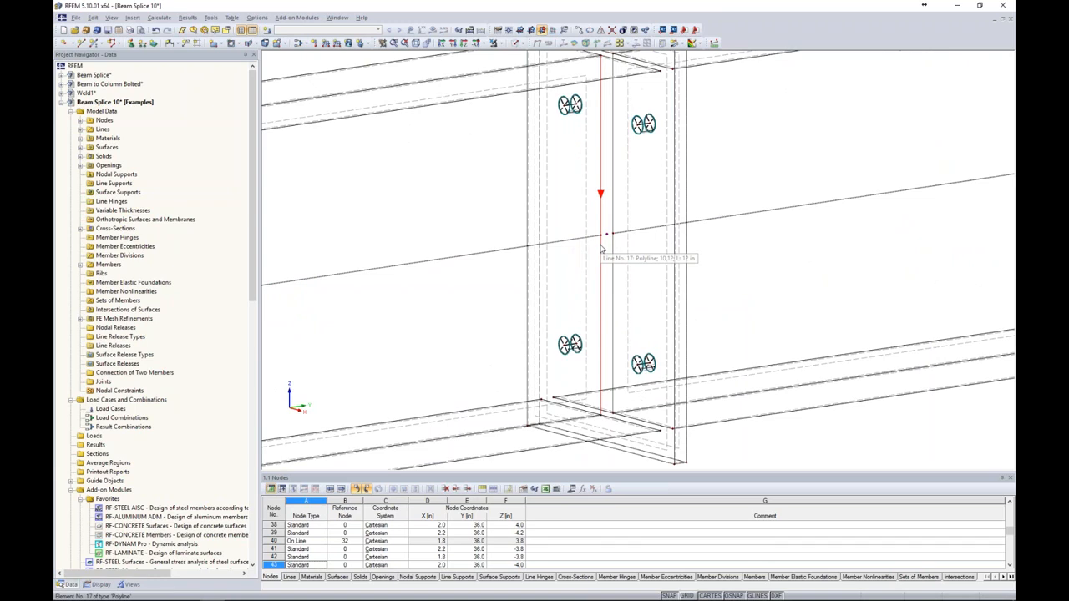
pyautogui.doubleClick(609, 237)
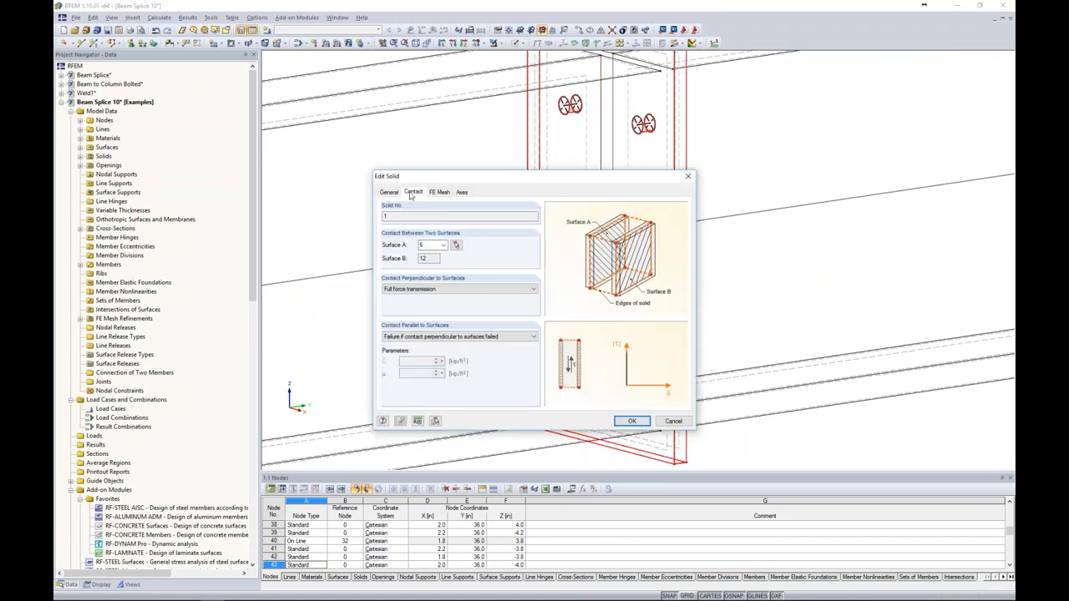
pyautogui.click(389, 193)
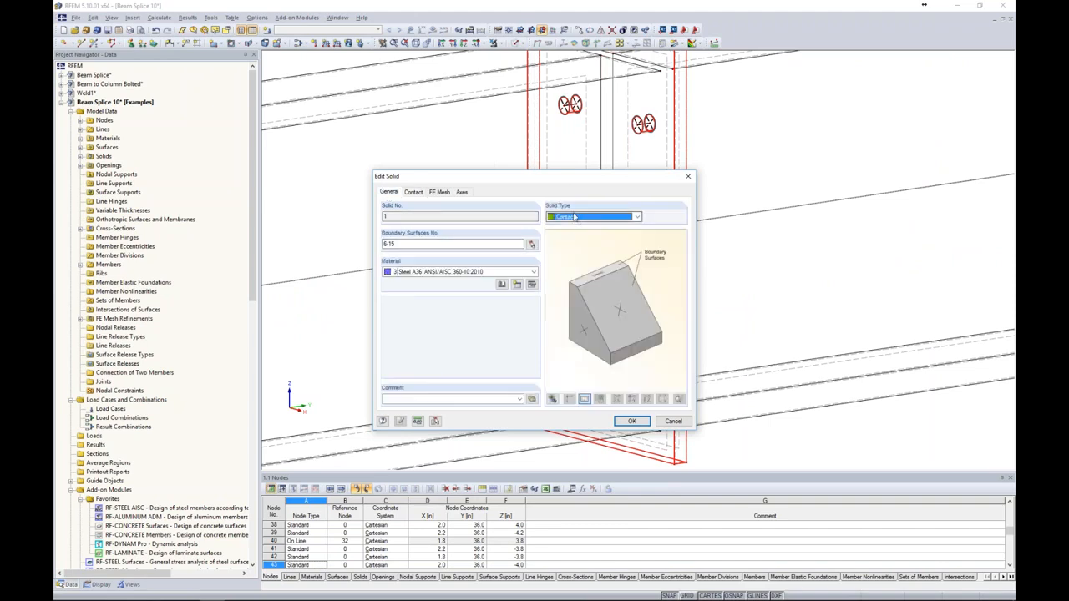
pyautogui.click(413, 193)
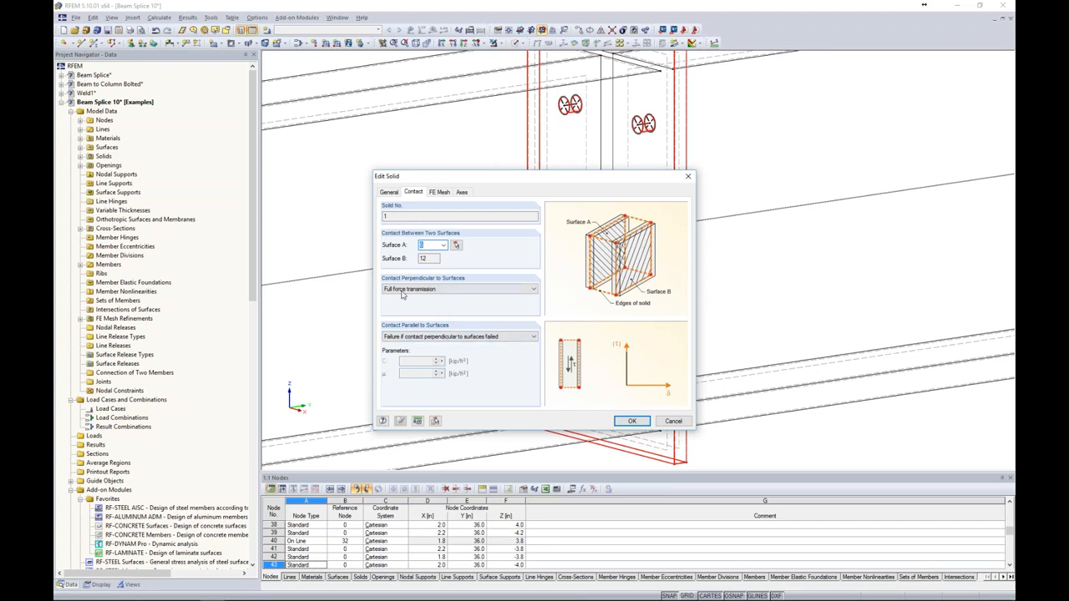
pyautogui.click(449, 289)
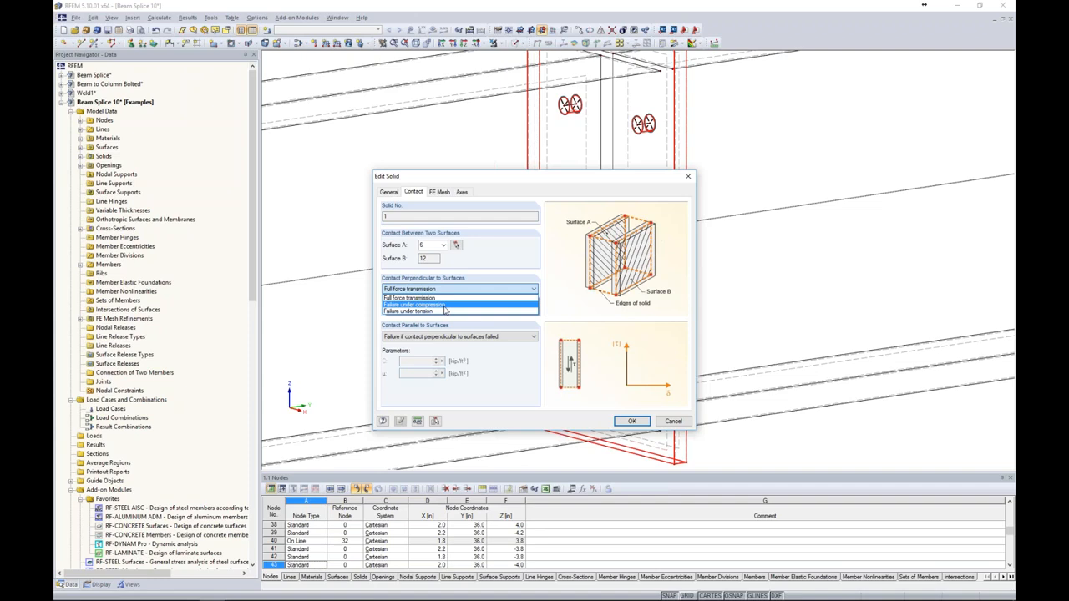
pyautogui.click(444, 310)
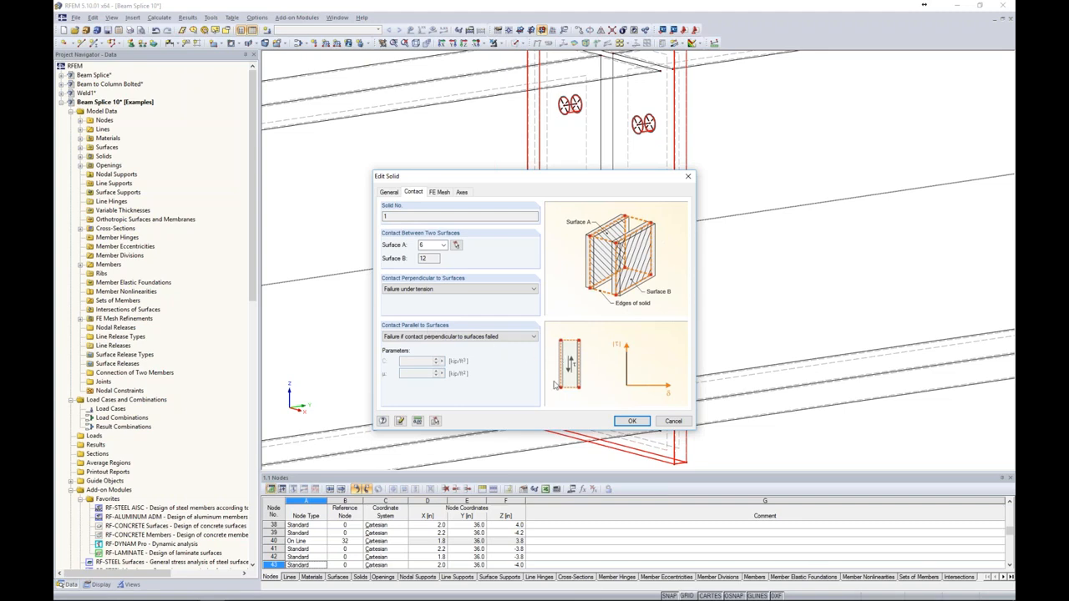
# - Check the parallel contact options, then switch to the PowerPoint slide show and review the Contact Solids Requirements slide
pyautogui.click(525, 338)
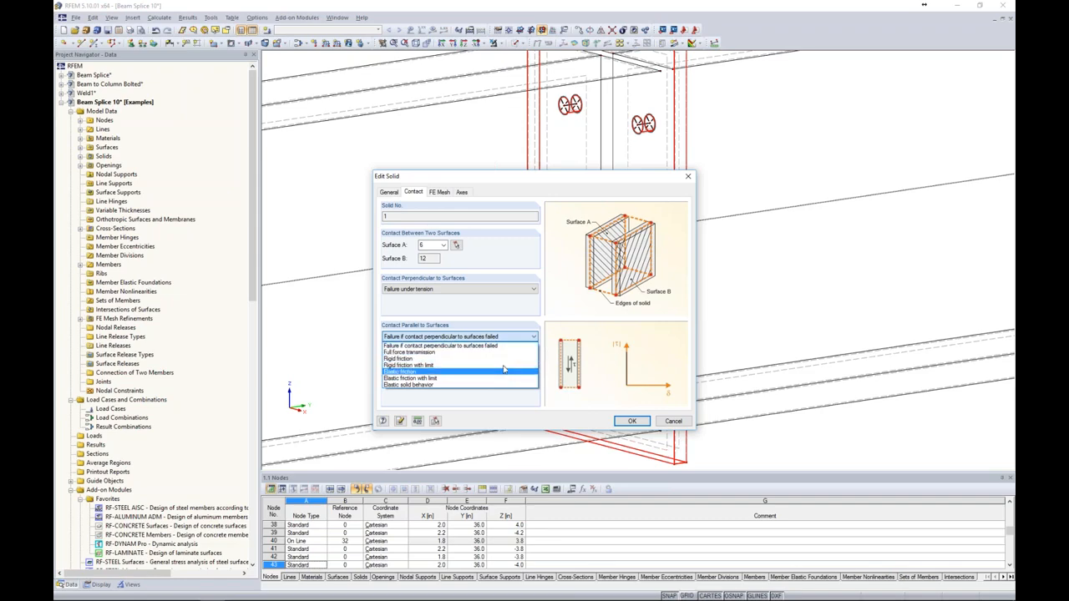
pyautogui.click(504, 366)
pyautogui.press('super+Tab')
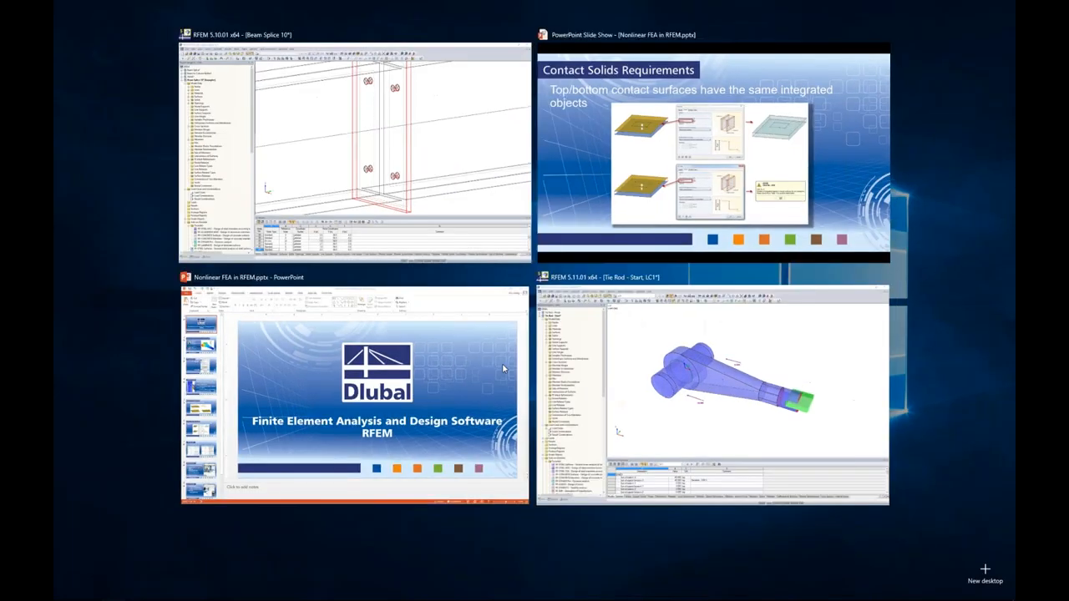
pyautogui.click(647, 190)
pyautogui.press('Right')
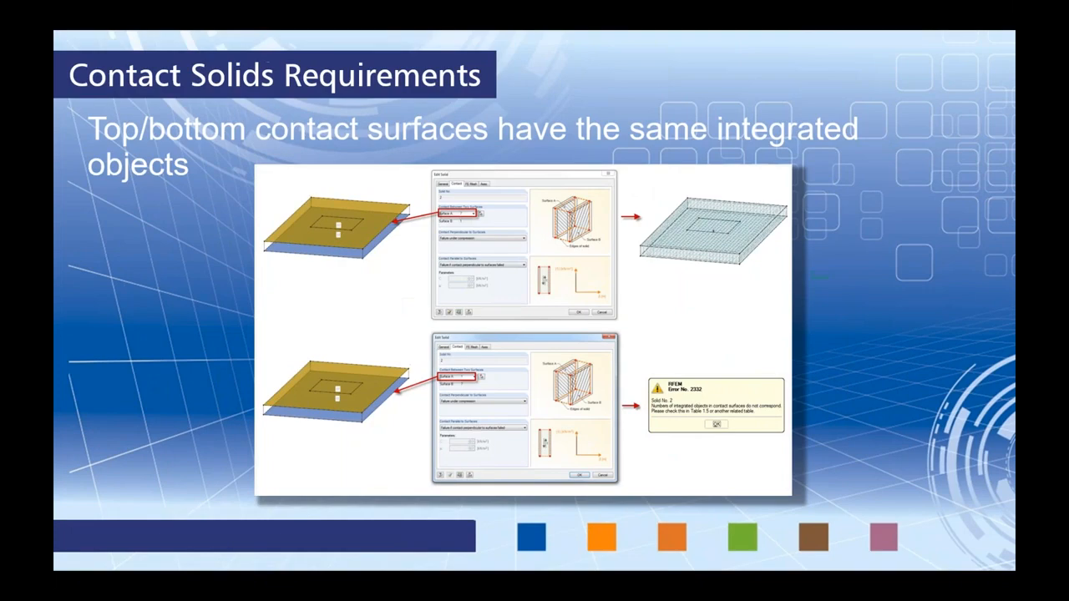
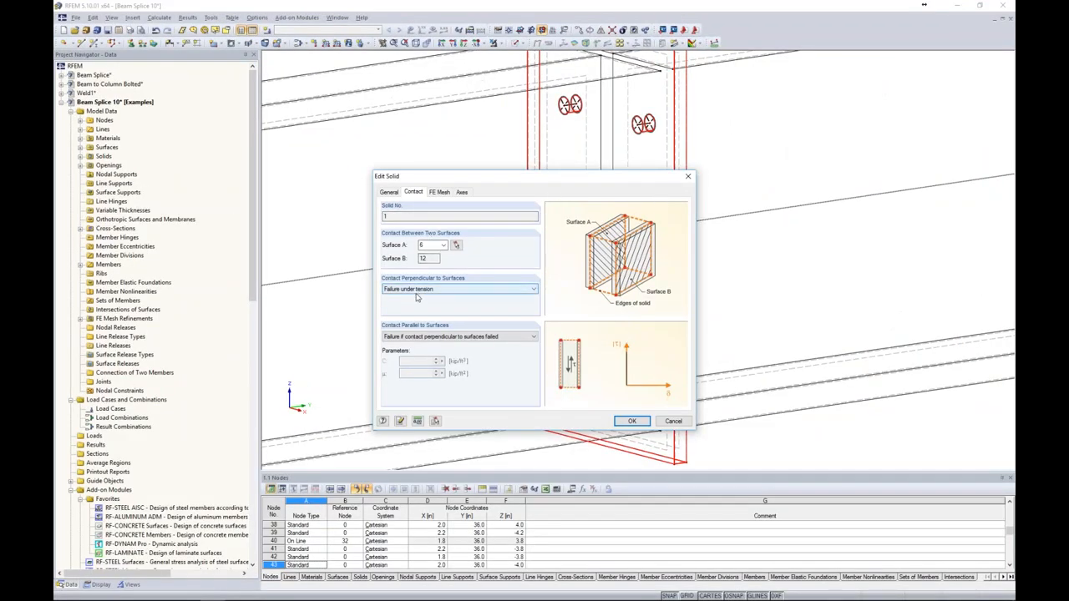
# - Set the end plate contact solid's contact parallel to surfaces to Rigid friction with a friction coefficient of 0
pyautogui.click(422, 337)
pyautogui.click(412, 359)
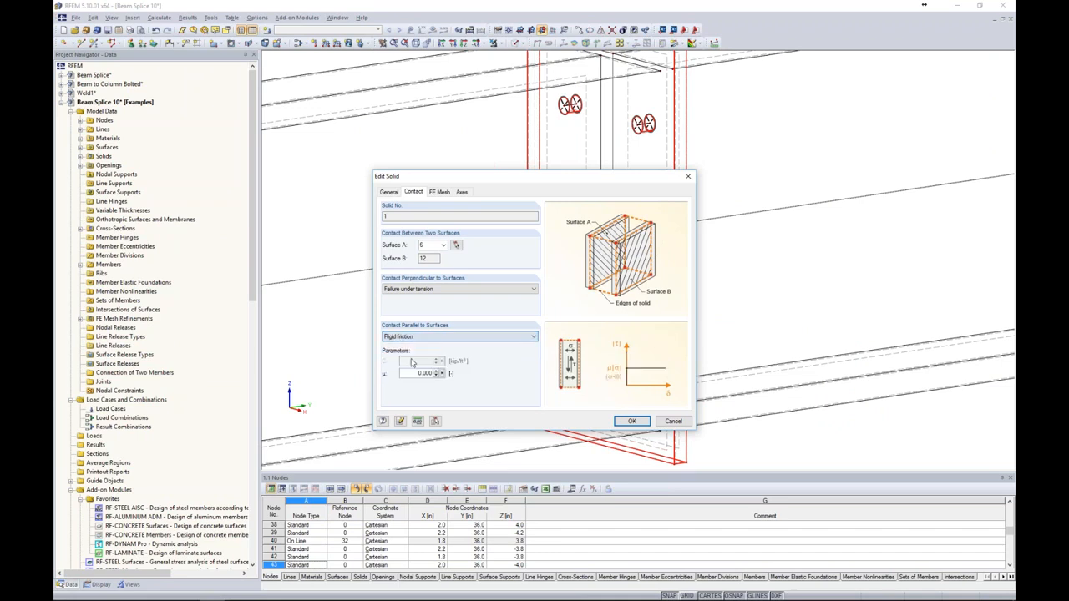
pyautogui.moveTo(414, 373); pyautogui.dragTo(433, 374)
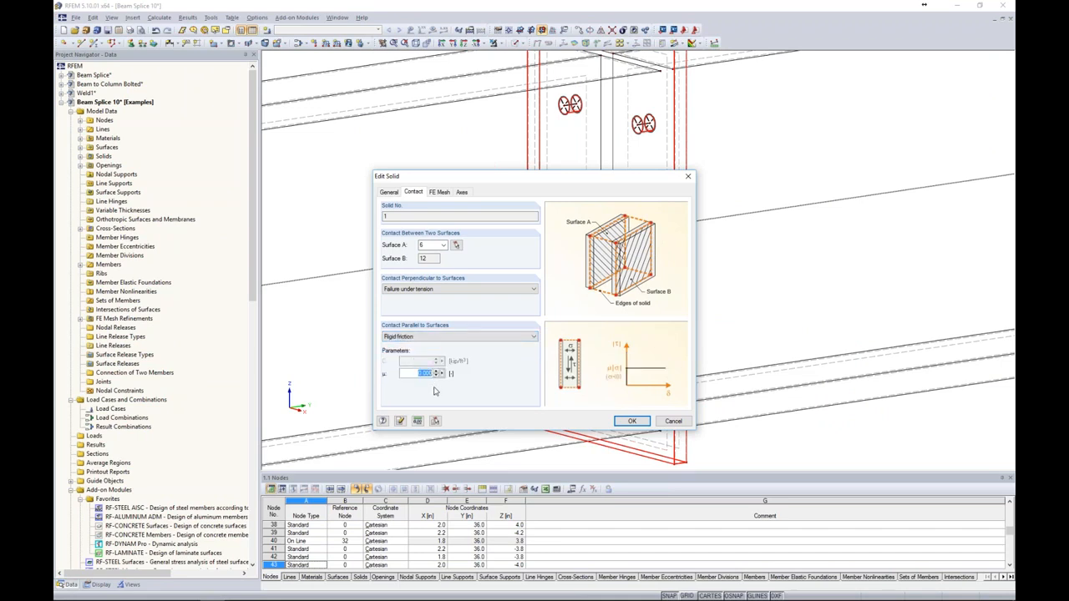
pyautogui.write('0')
pyautogui.click(633, 421)
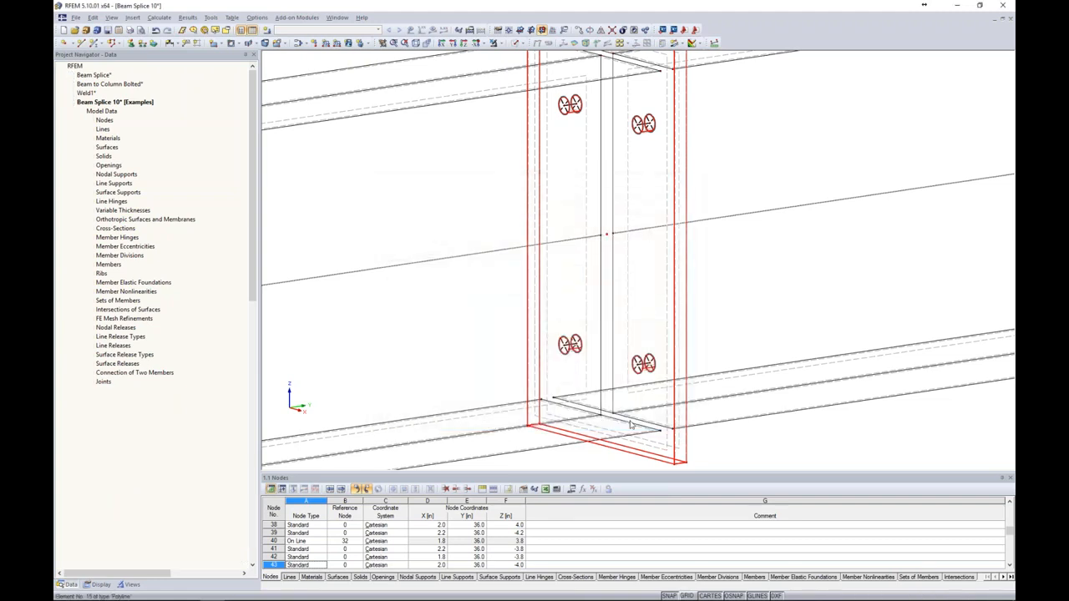
# - Start a new line support and review the nonlinearity options for its X-direction support without changing the hinged definition
pyautogui.scroll(-3, 612, 275)
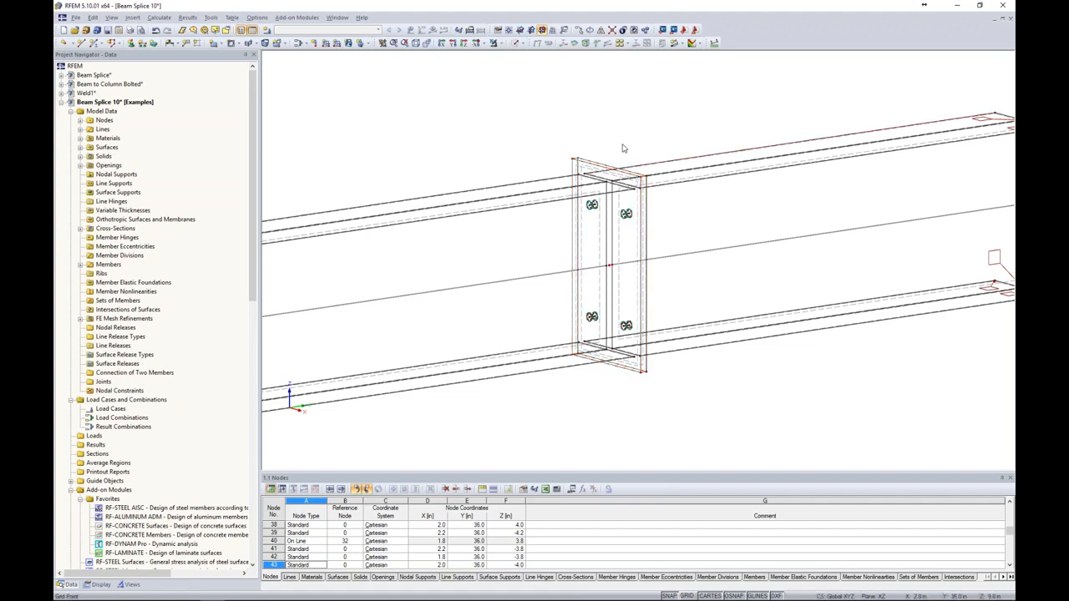
pyautogui.scroll(-3, 622, 149)
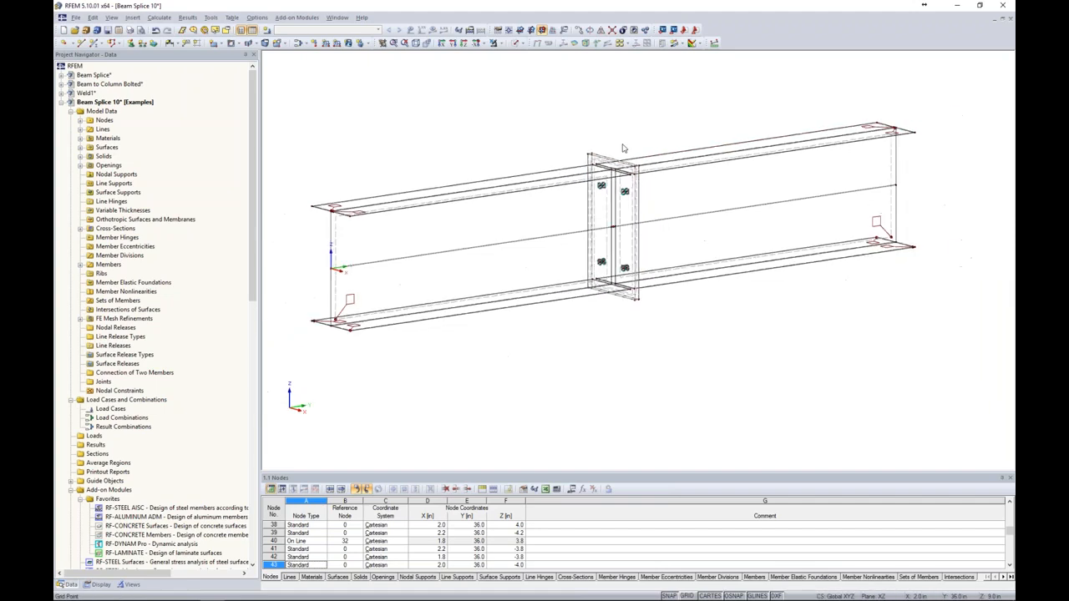
pyautogui.moveTo(692, 353); pyautogui.dragTo(637, 339, button='middle')
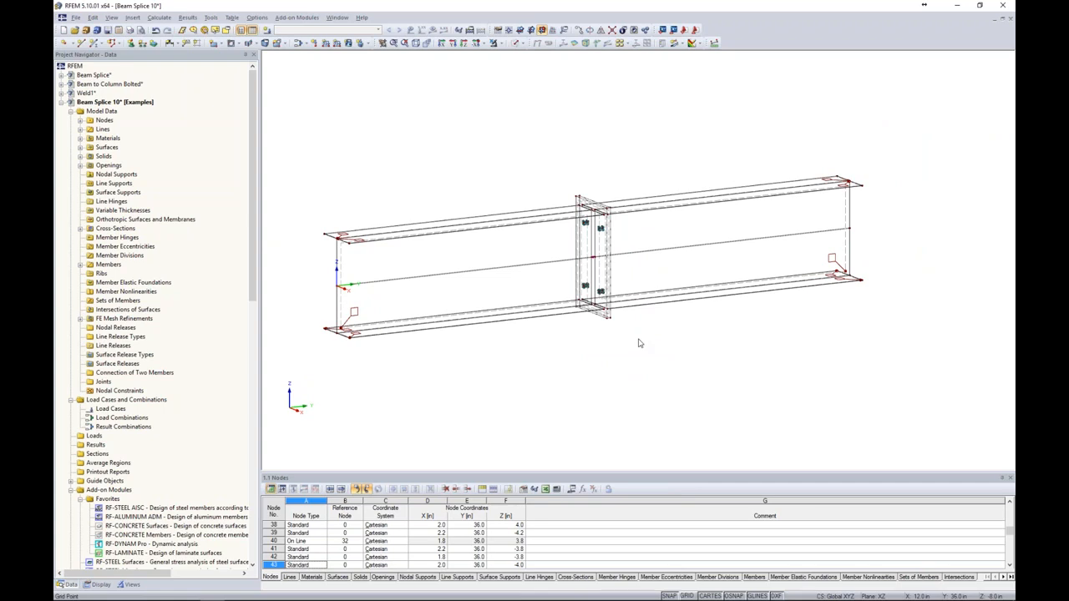
pyautogui.click(143, 44)
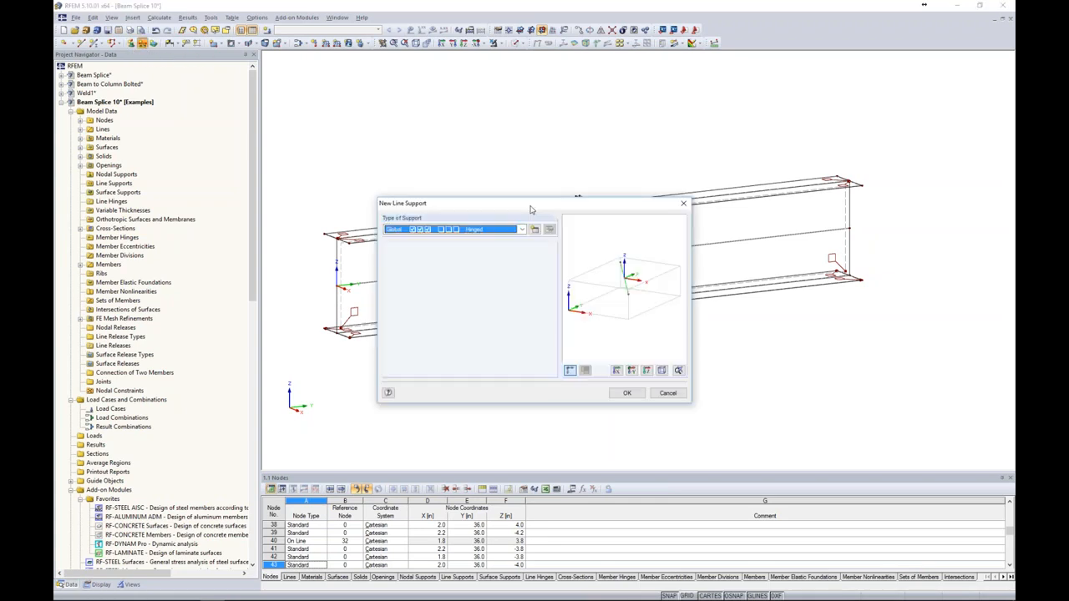
pyautogui.click(533, 229)
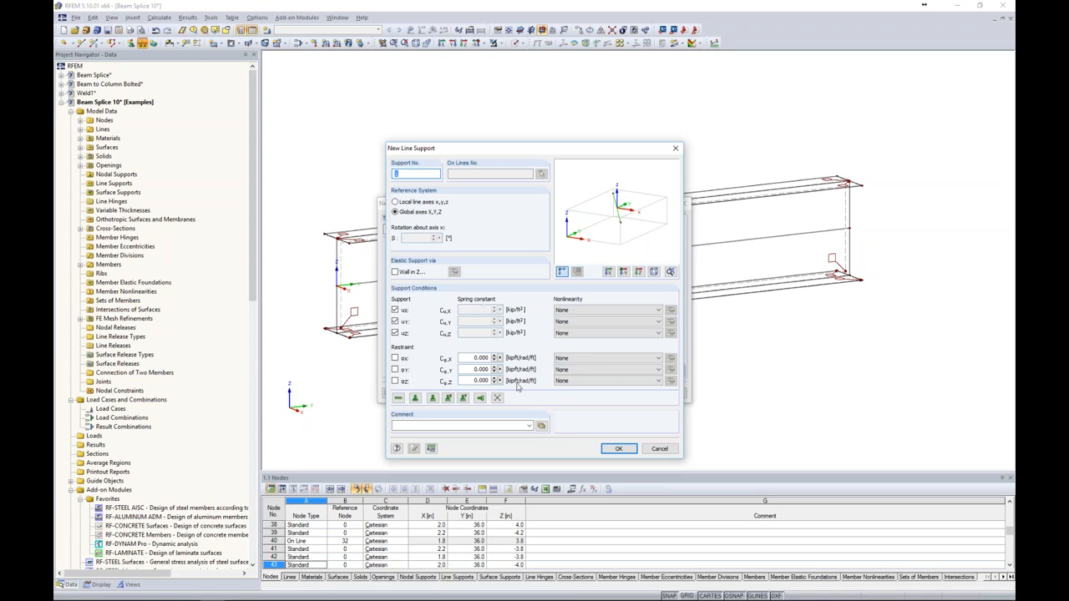
pyautogui.click(572, 311)
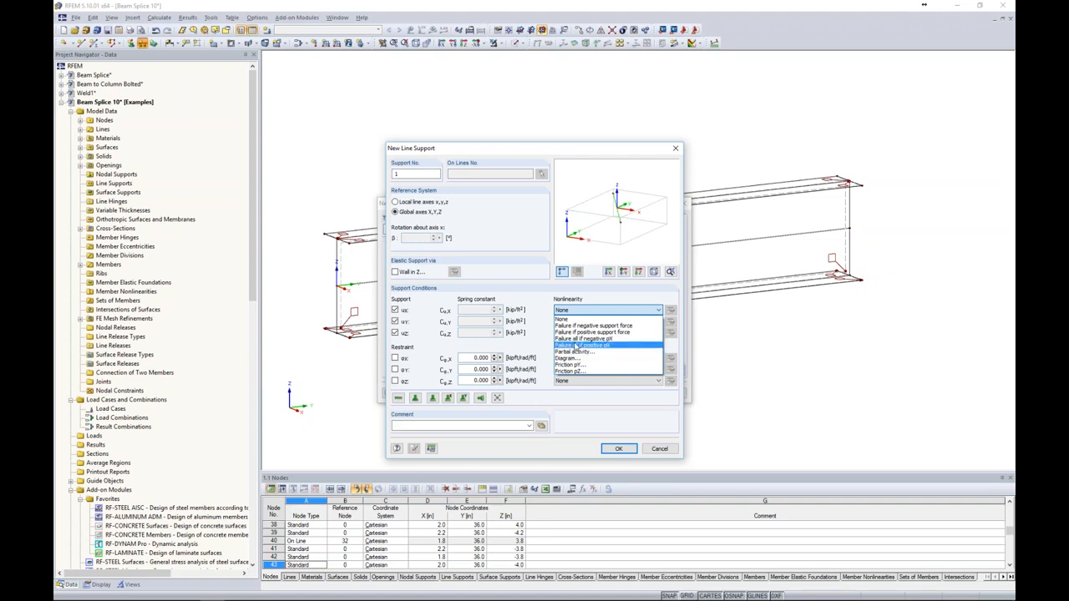
pyautogui.click(546, 341)
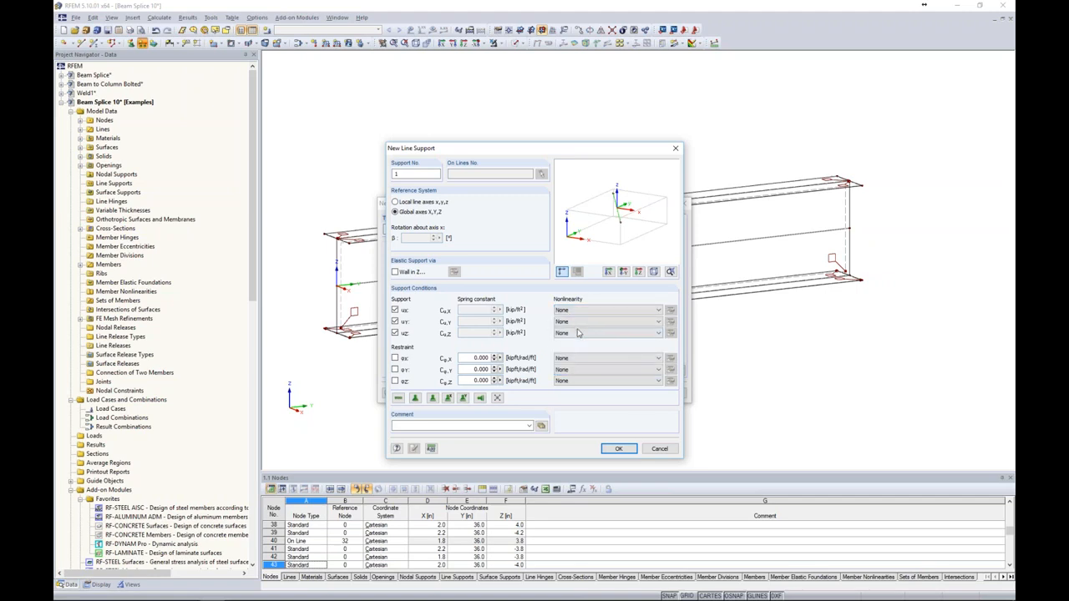
pyautogui.click(660, 449)
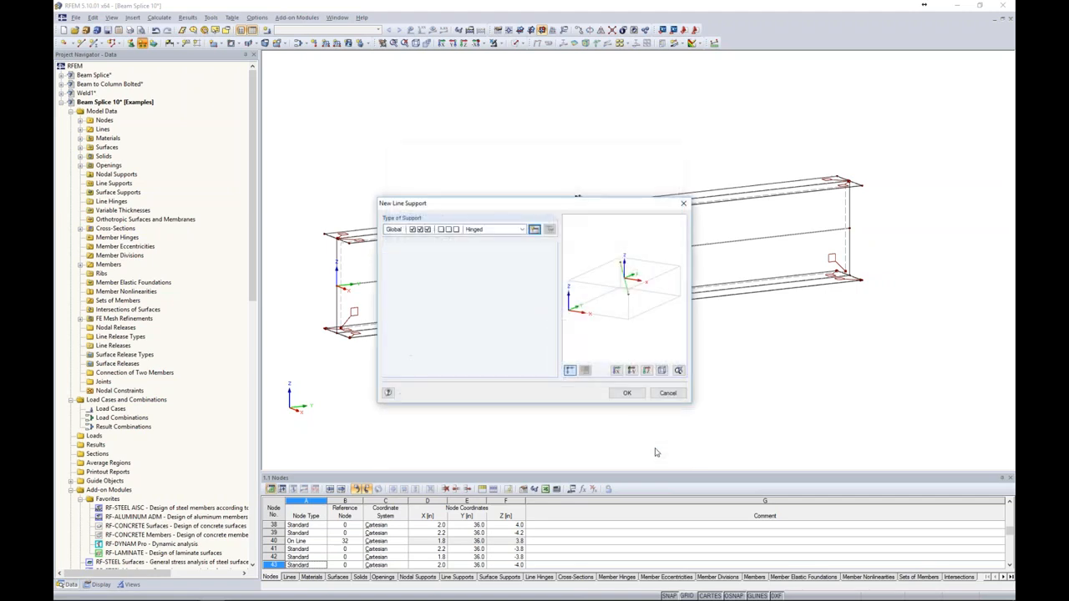
# - Place global hinged line supports on the flange and web end lines at both outer ends of the spliced beams
pyautogui.click(626, 392)
pyautogui.click(333, 257)
pyautogui.click(888, 299)
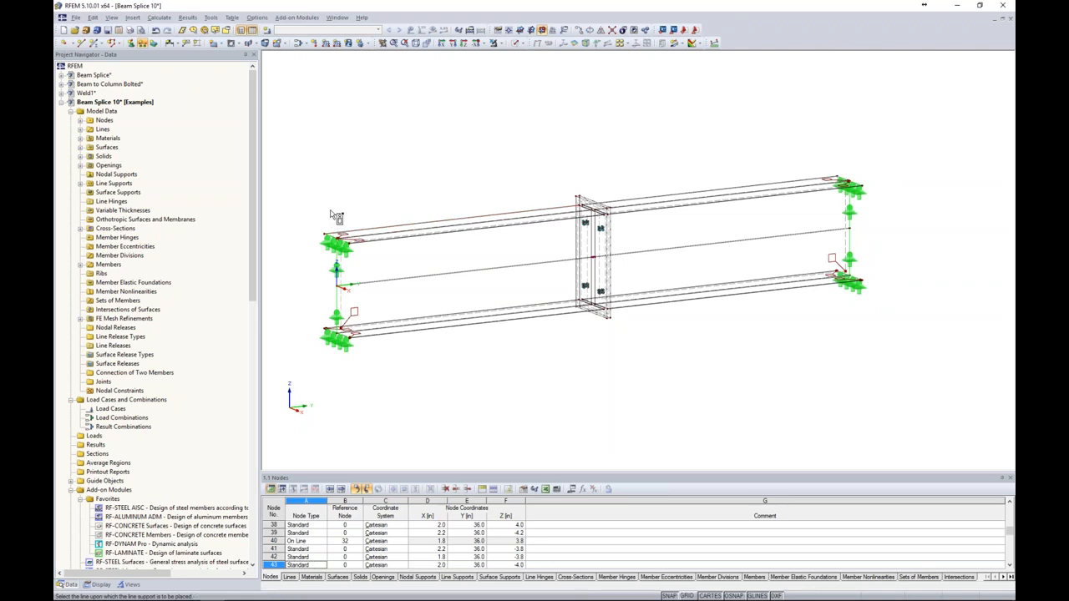
pyautogui.press('Escape')
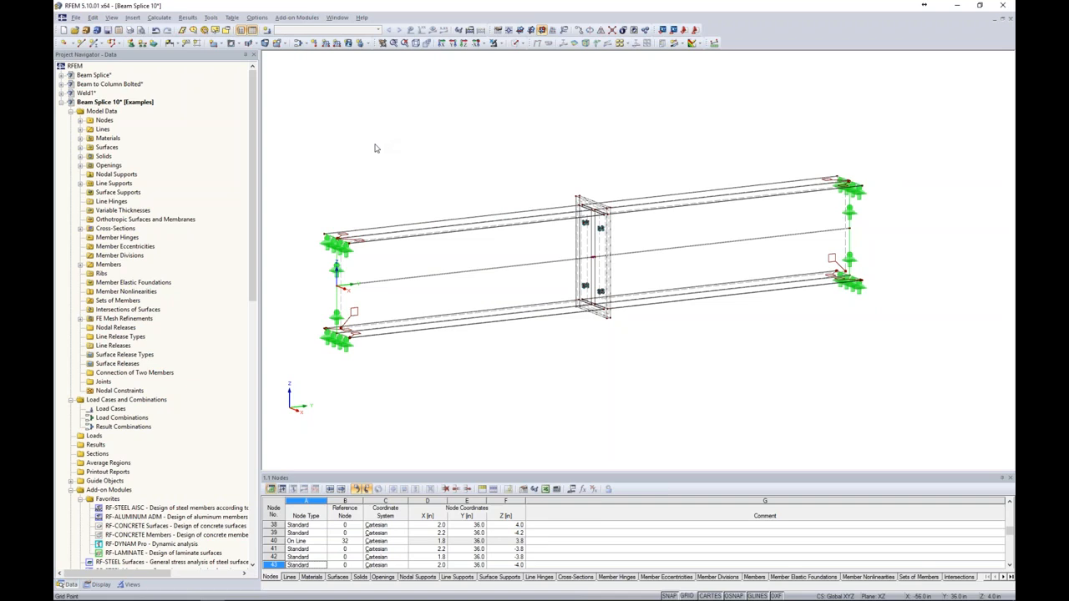
# - Create load case 1 with the description Dead, the Dead action category and self-weight active in Z
pyautogui.click(267, 30)
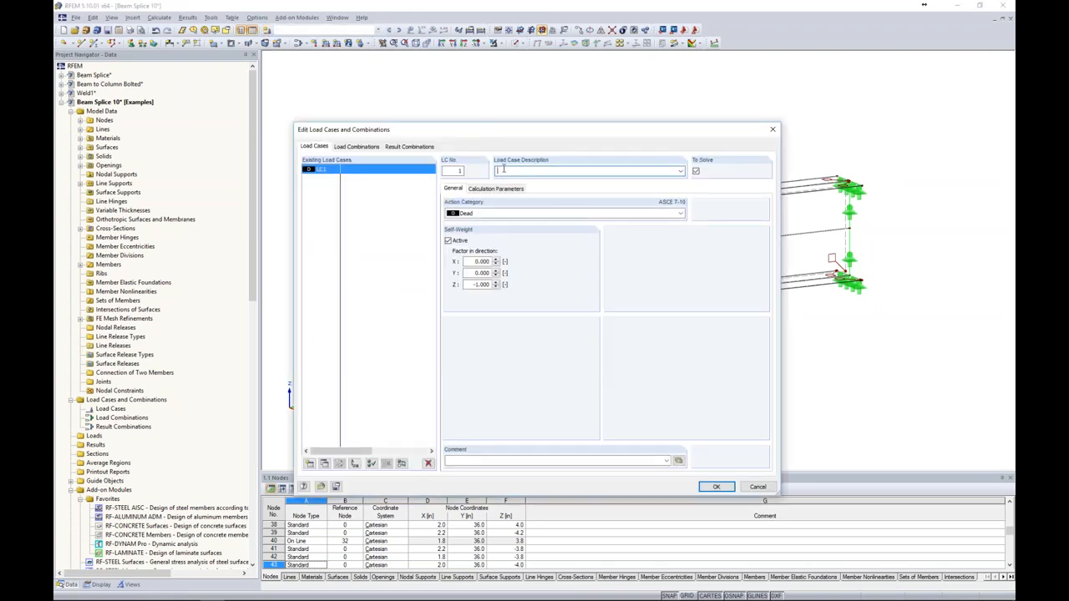
pyautogui.click(504, 170)
pyautogui.write('Dead')
pyautogui.click(715, 487)
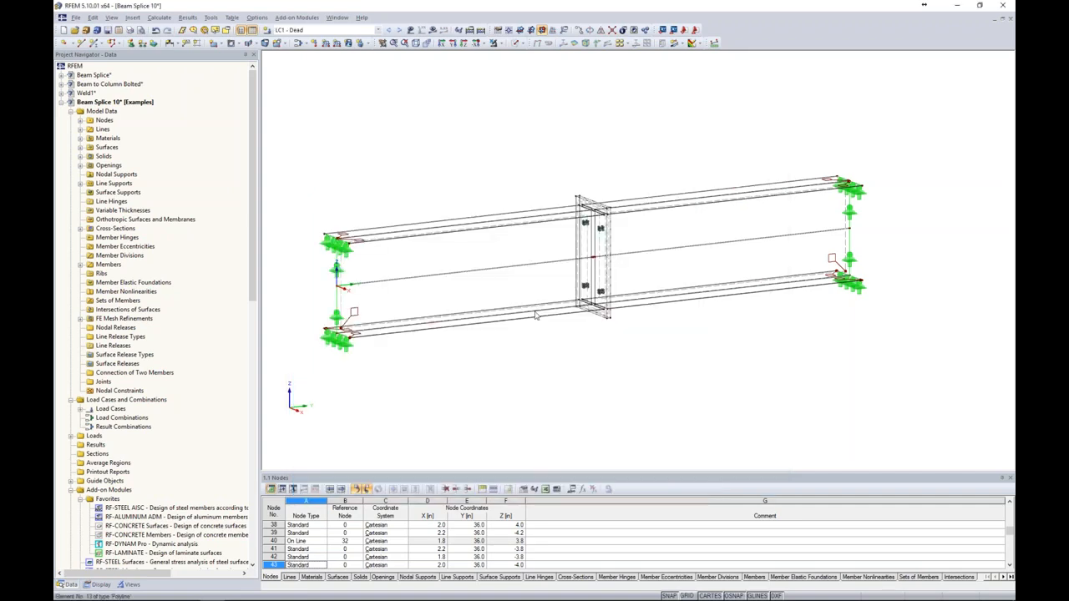
# - Apply a uniform line load of -50 kip/ft in the global ZL direction along the first beam's top flange centerline
pyautogui.keyDown('ctrl'); pyautogui.moveTo(506, 144); pyautogui.dragTo(501, 173, button='middle'); pyautogui.keyUp('ctrl')
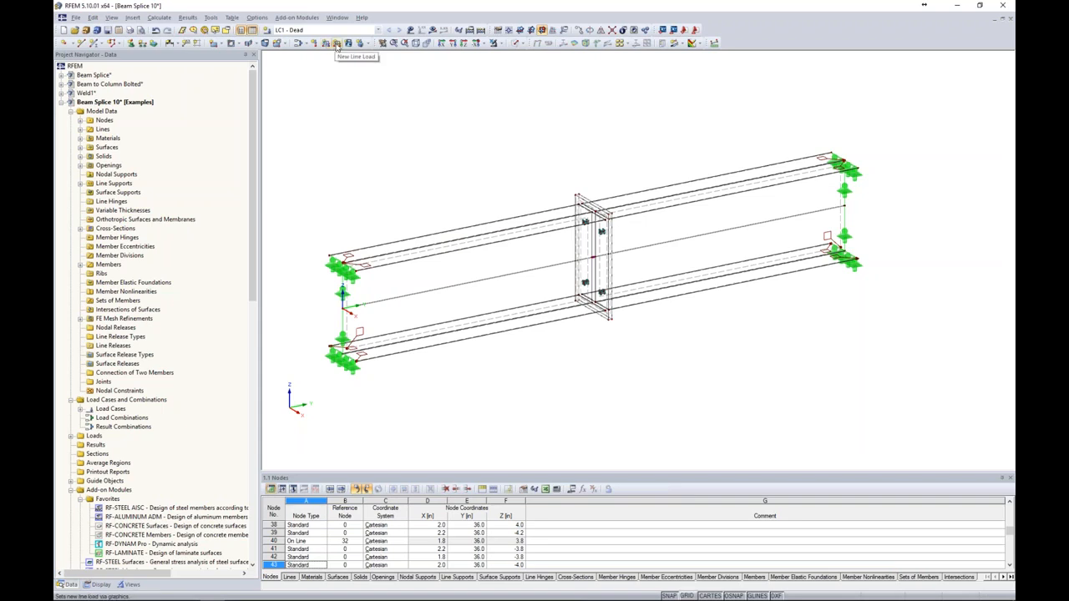
pyautogui.click(338, 46)
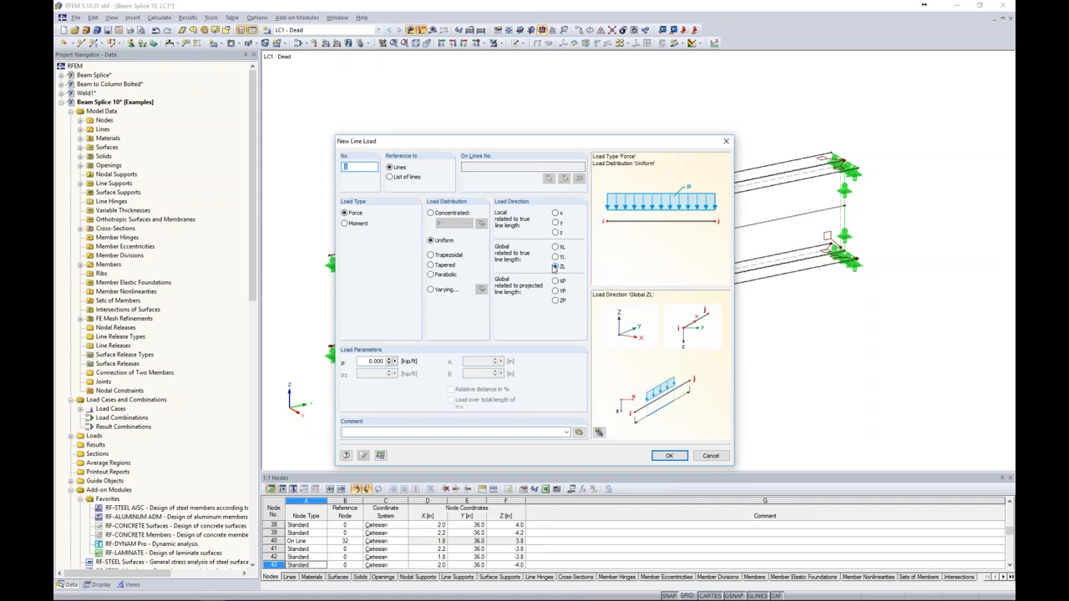
pyautogui.moveTo(366, 361); pyautogui.dragTo(404, 361)
pyautogui.write('-50')
pyautogui.click(669, 455)
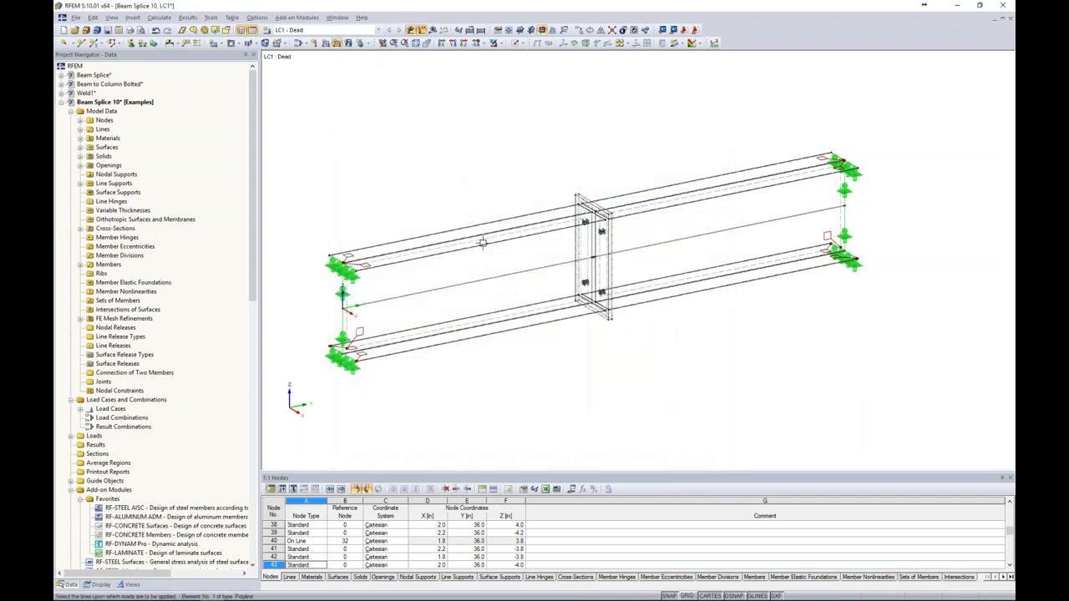
pyautogui.click(478, 236)
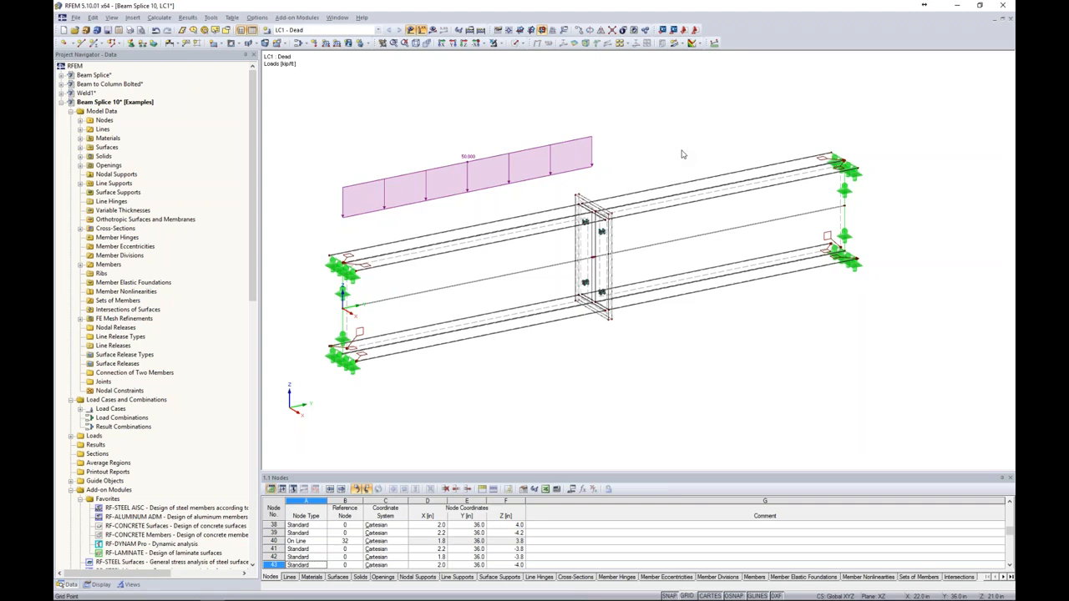
# - Review the target finite element length in the global FE mesh settings
pyautogui.click(156, 19)
pyautogui.click(178, 129)
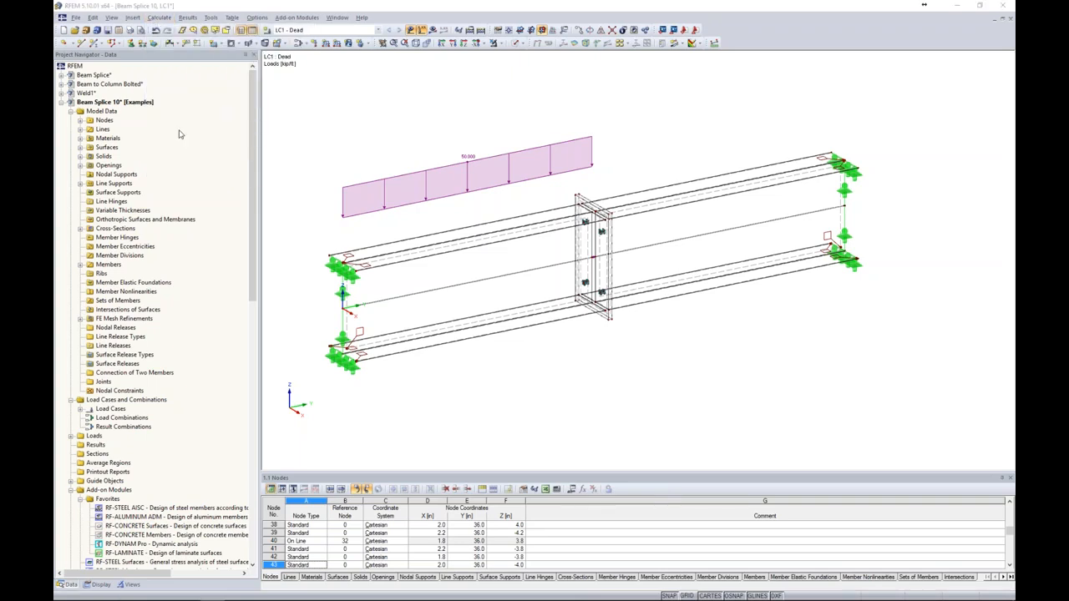
pyautogui.doubleClick(436, 188)
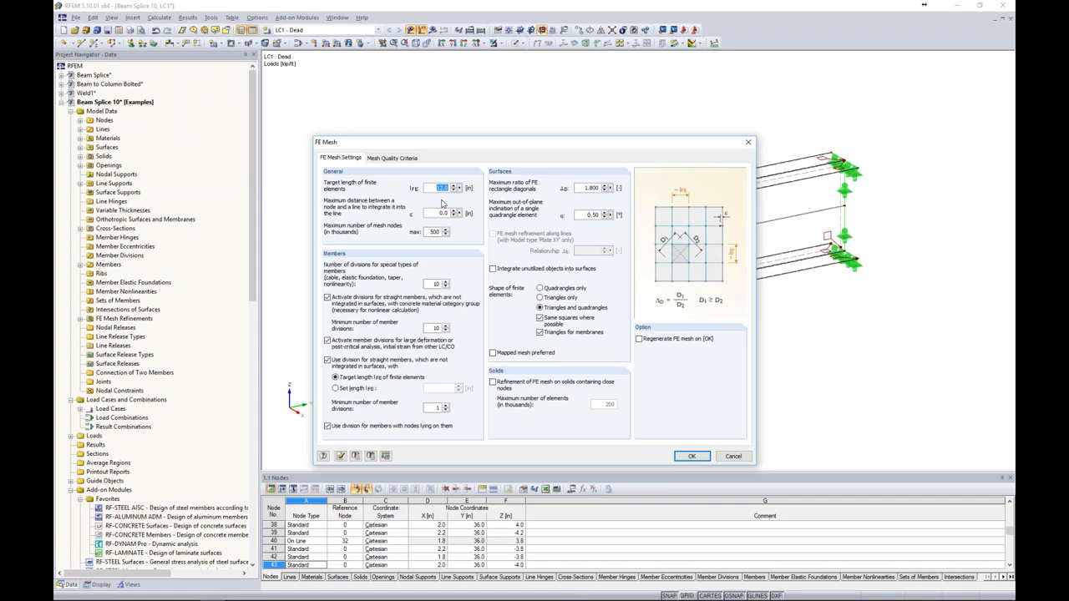
pyautogui.moveTo(421, 143); pyautogui.dragTo(566, 101)
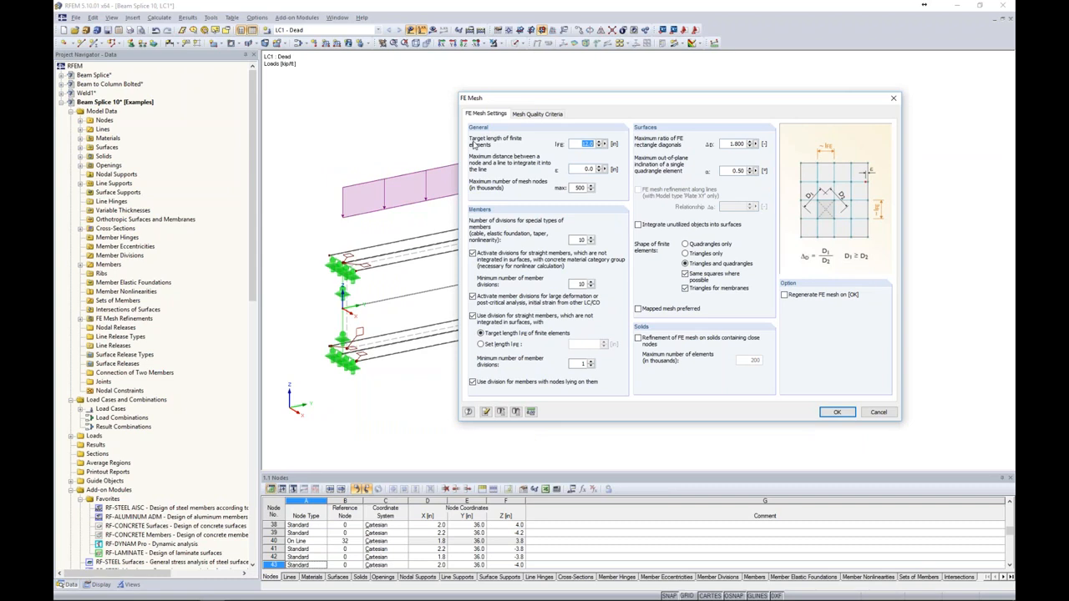
pyautogui.click(829, 413)
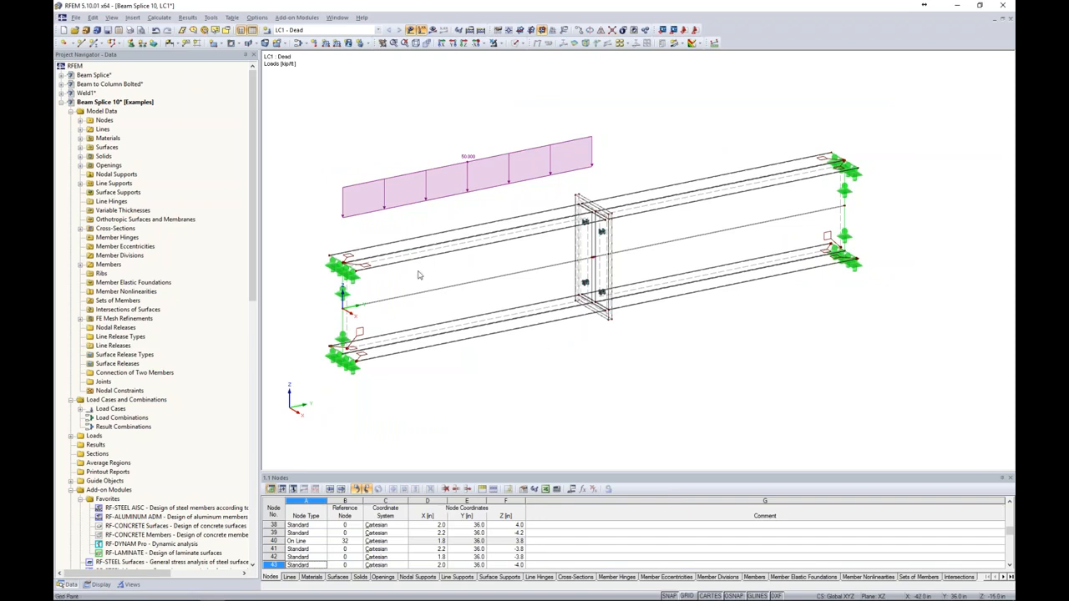
# - Check the target FE length of the surface mesh refinement assigned to the beam surfaces
pyautogui.scroll(5, 419, 276)
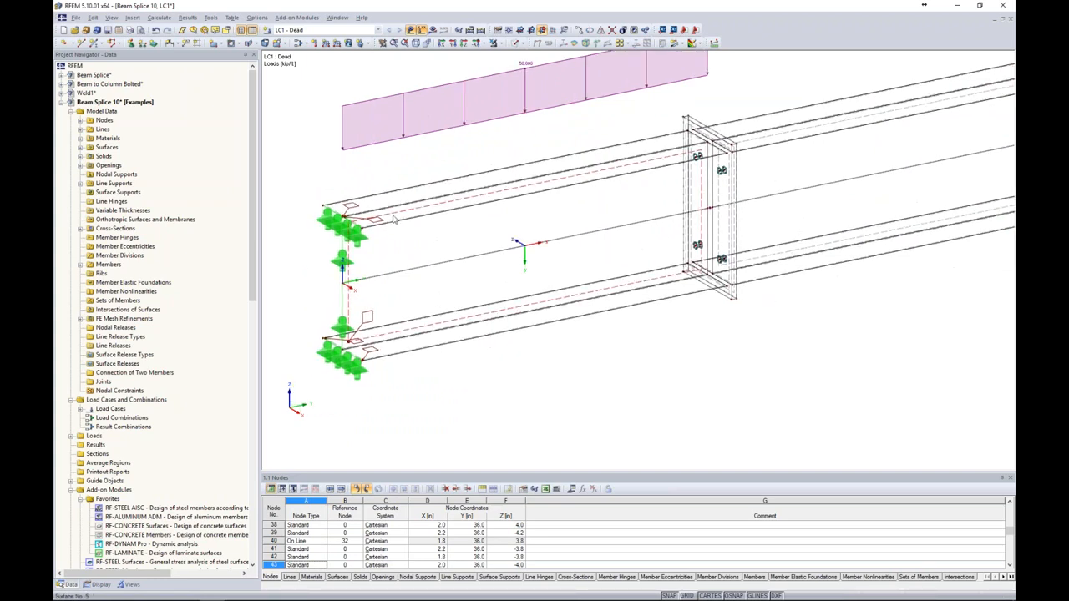
pyautogui.scroll(1, 362, 209)
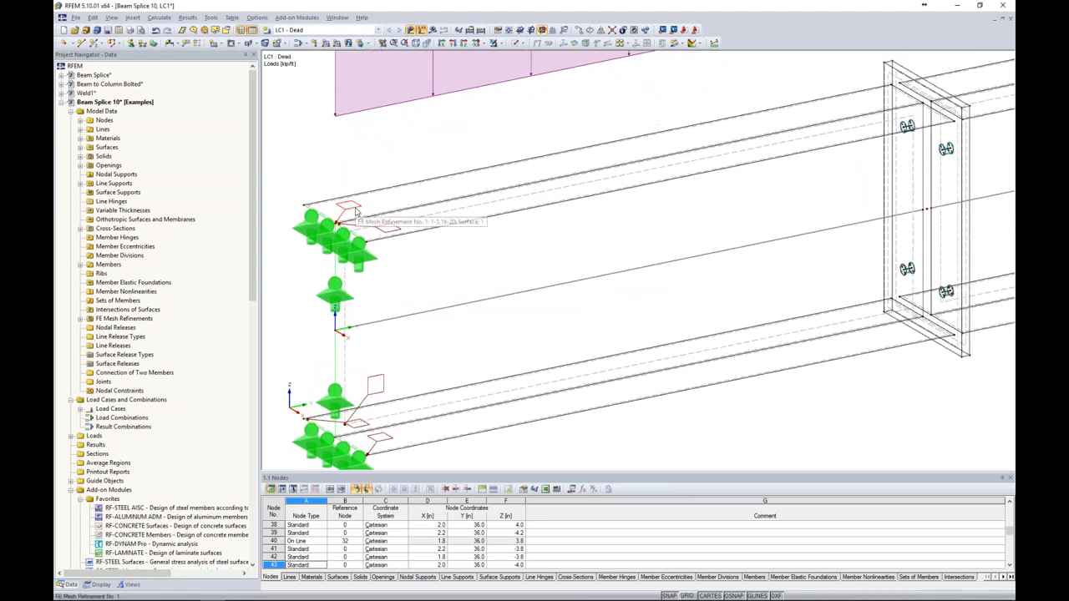
pyautogui.doubleClick(357, 211)
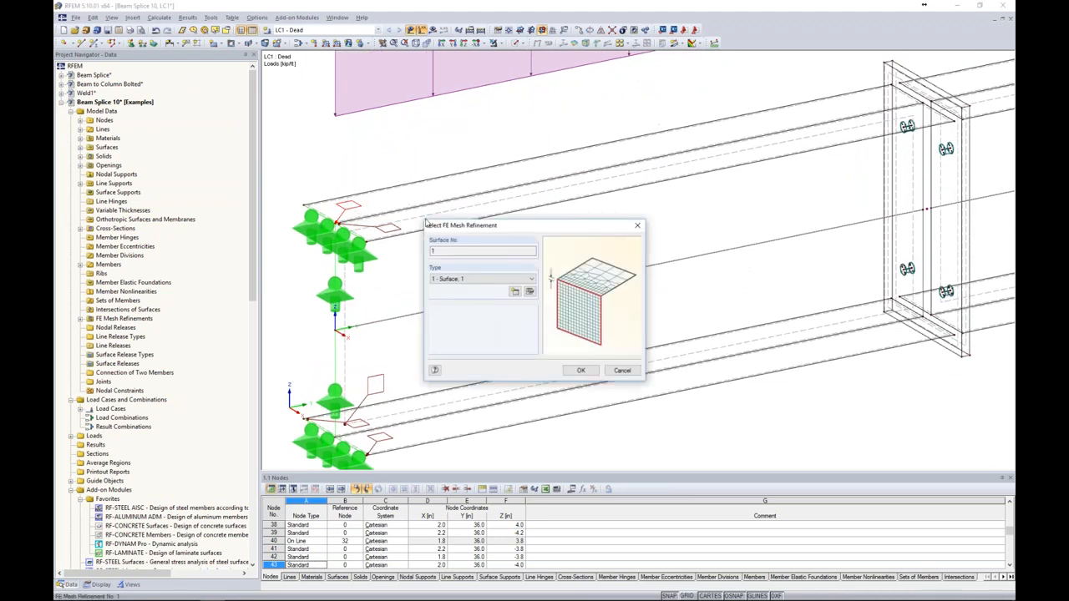
pyautogui.click(529, 292)
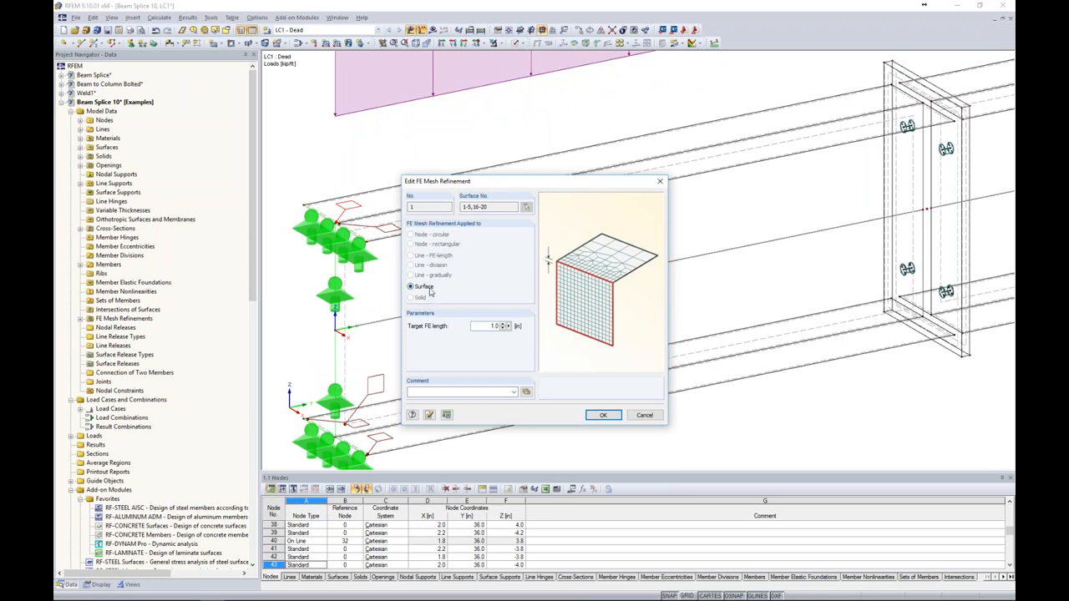
pyautogui.doubleClick(495, 326)
pyautogui.click(649, 415)
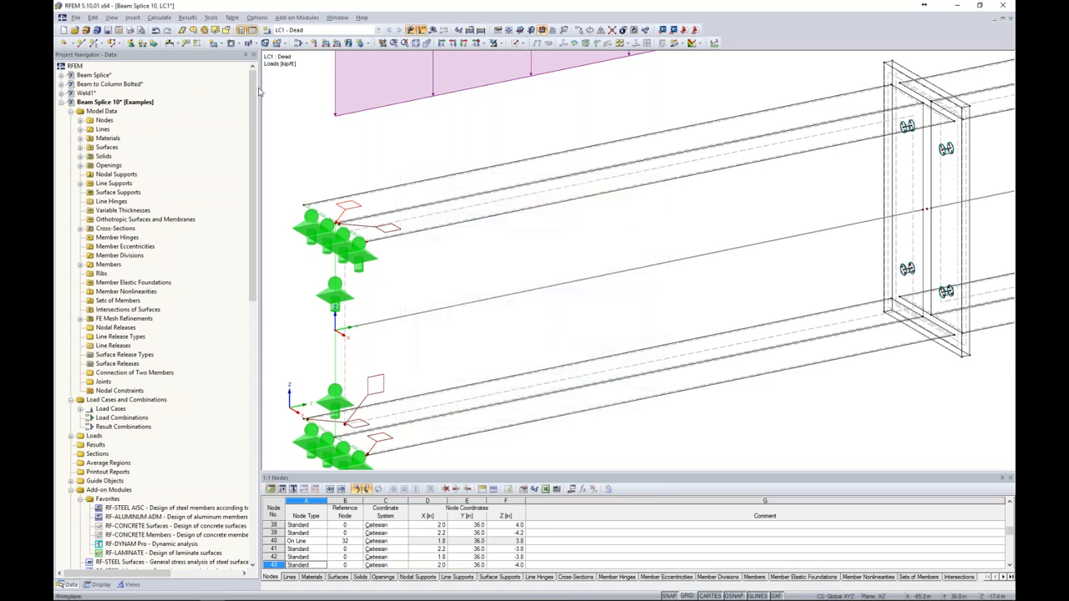
# - Generate the FE mesh and examine it around the bolted end plates and along both beams
pyautogui.click(158, 17)
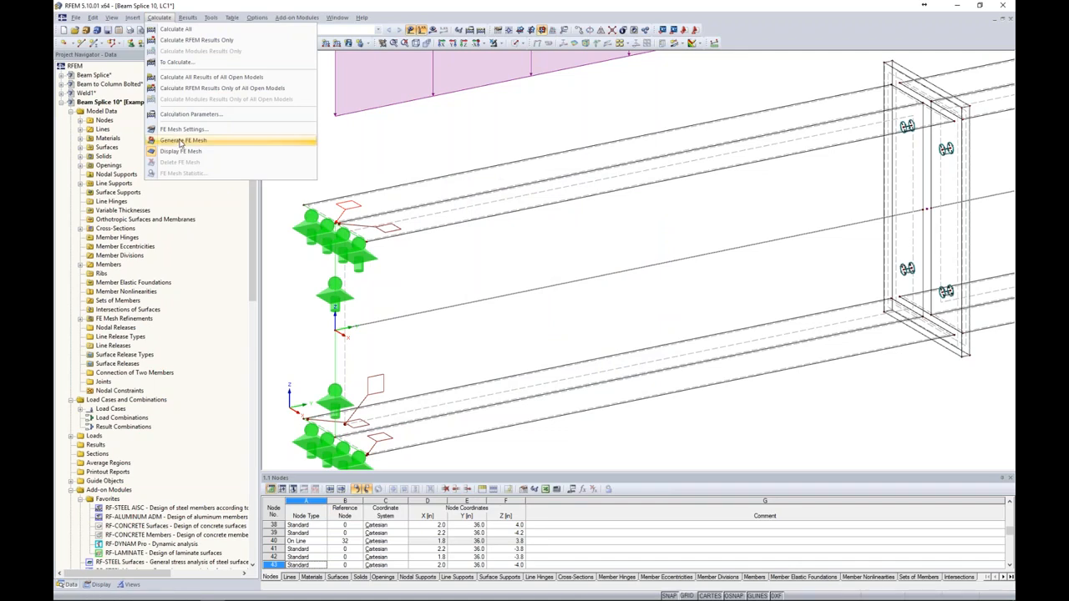
pyautogui.click(180, 144)
pyautogui.scroll(-2, 605, 231)
pyautogui.keyDown('ctrl'); pyautogui.moveTo(609, 231); pyautogui.dragTo(725, 231, button='middle'); pyautogui.keyUp('ctrl')
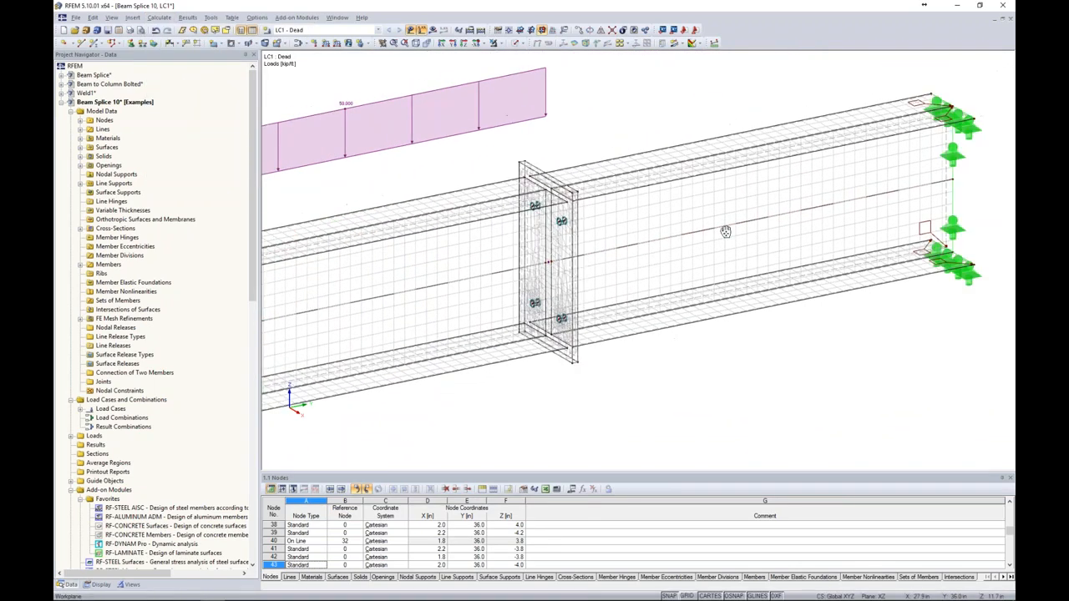
pyautogui.scroll(4, 614, 267)
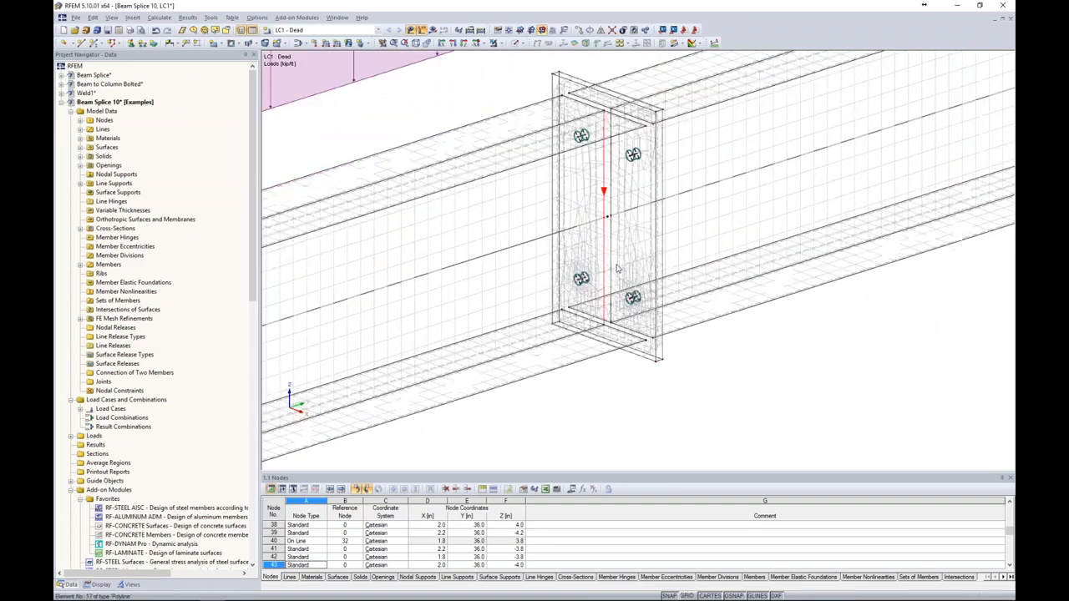
pyautogui.keyDown('ctrl'); pyautogui.moveTo(618, 268); pyautogui.dragTo(635, 292, button='middle'); pyautogui.keyUp('ctrl')
pyautogui.scroll(4, 639, 305)
pyautogui.scroll(-5, 637, 305)
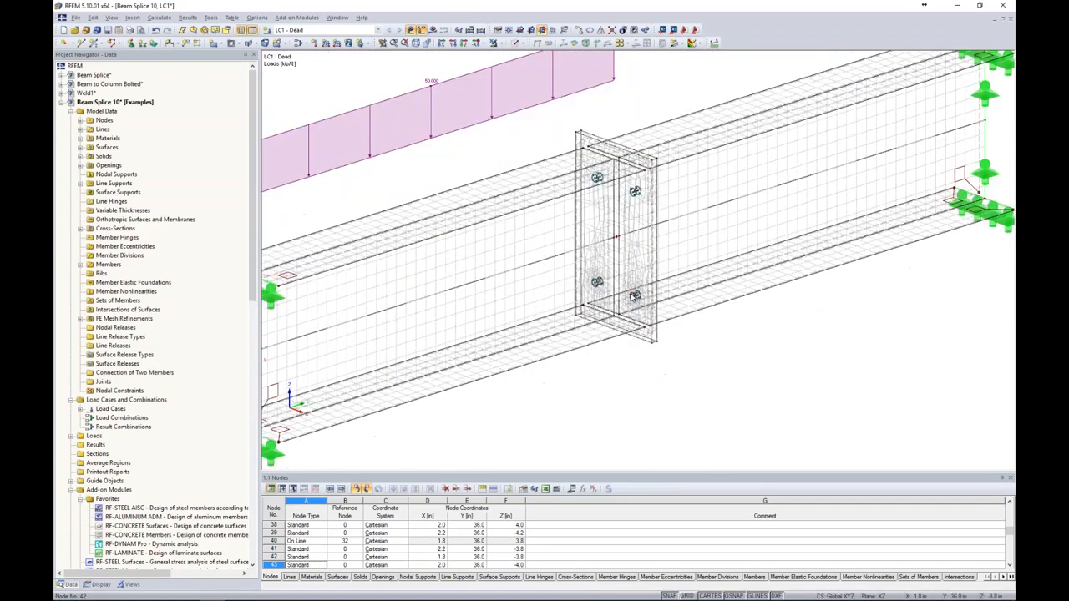
pyautogui.scroll(-3, 634, 297)
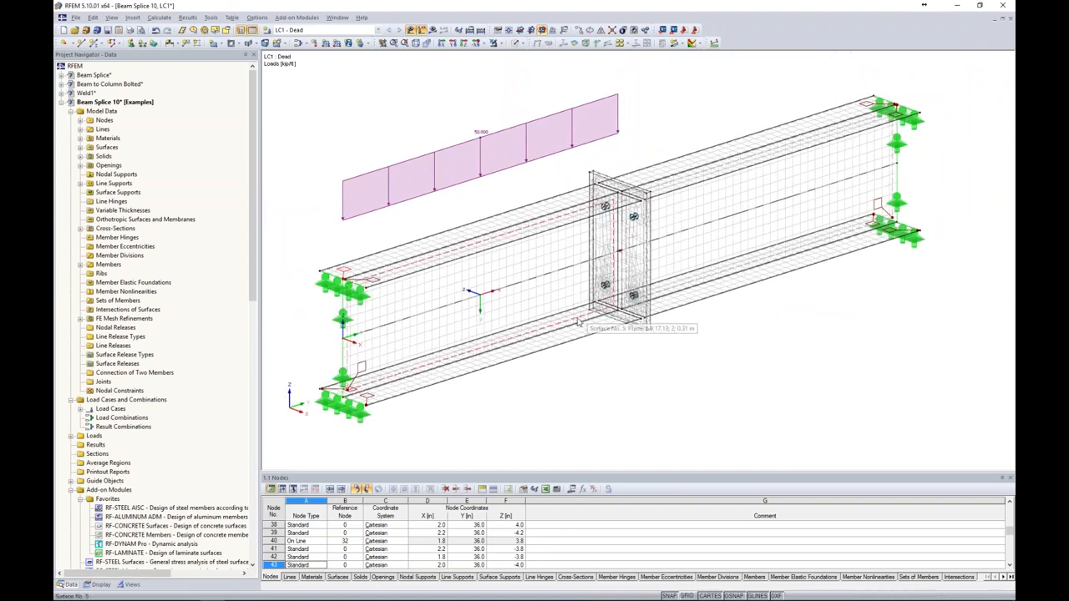
pyautogui.keyDown('ctrl'); pyautogui.moveTo(640, 363); pyautogui.dragTo(606, 363, button='middle'); pyautogui.keyUp('ctrl')
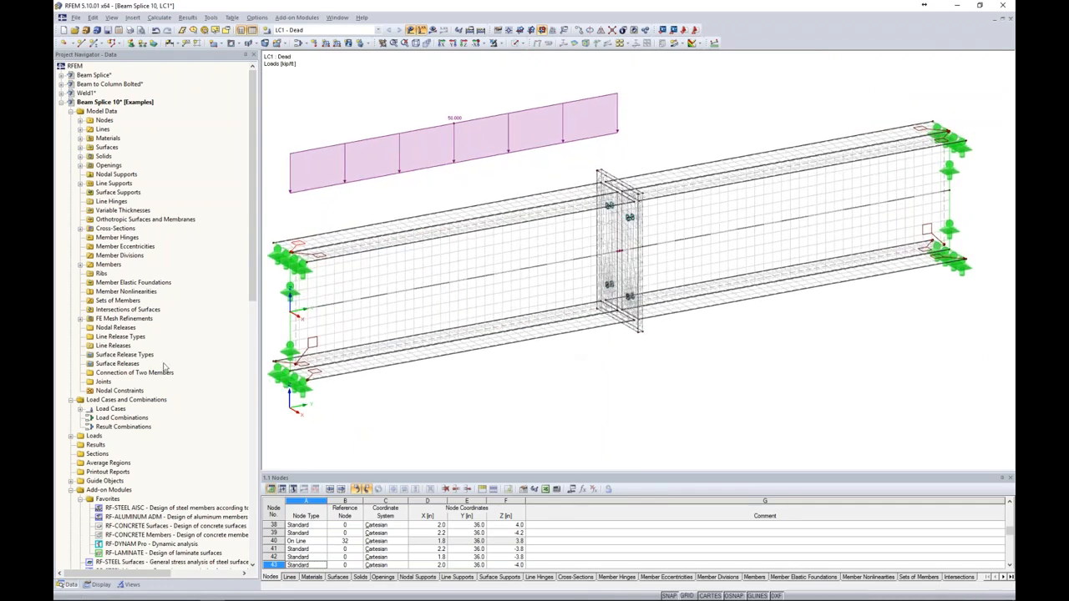
# - Delete the FE mesh refinement assigned to the beam surfaces
pyautogui.click(80, 319)
pyautogui.click(114, 330)
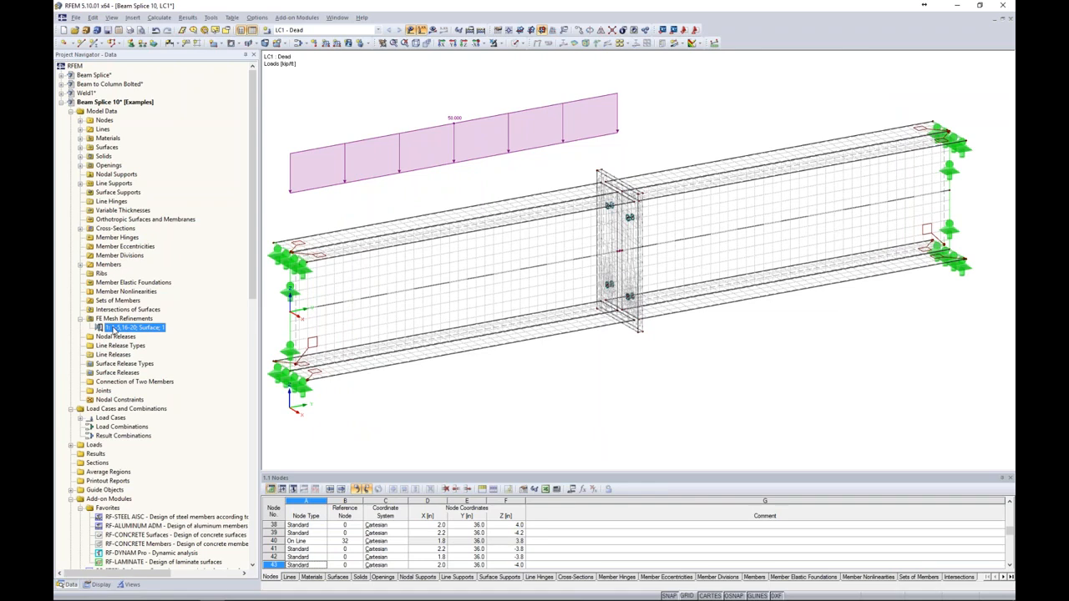
pyautogui.press('Left')
pyautogui.press('Left')
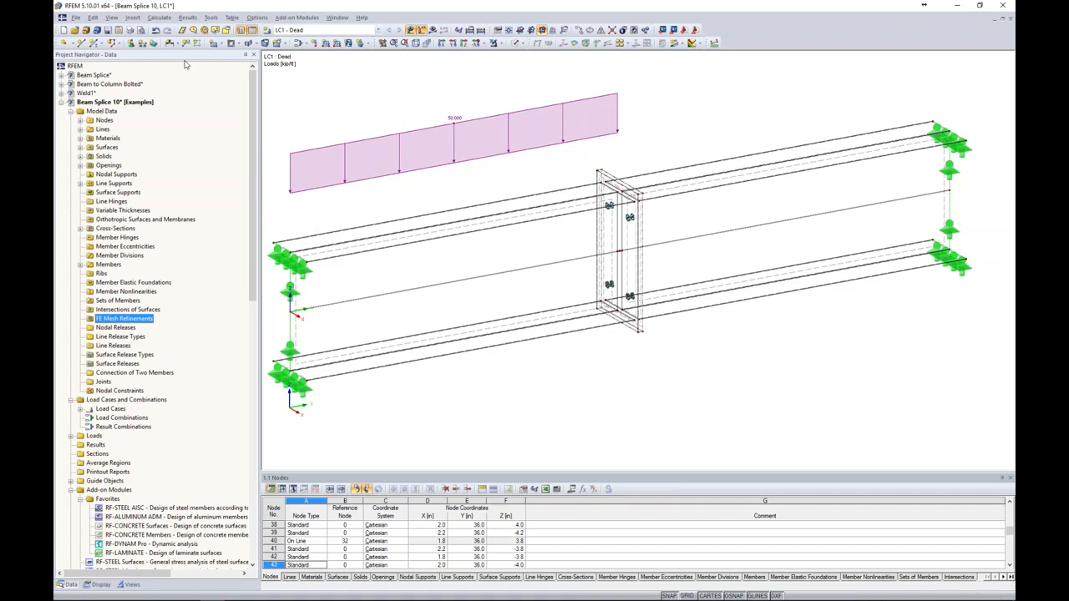
# - Turn on FE mesh regeneration in the global mesh settings and rebuild the mesh with the existing target length
pyautogui.click(159, 18)
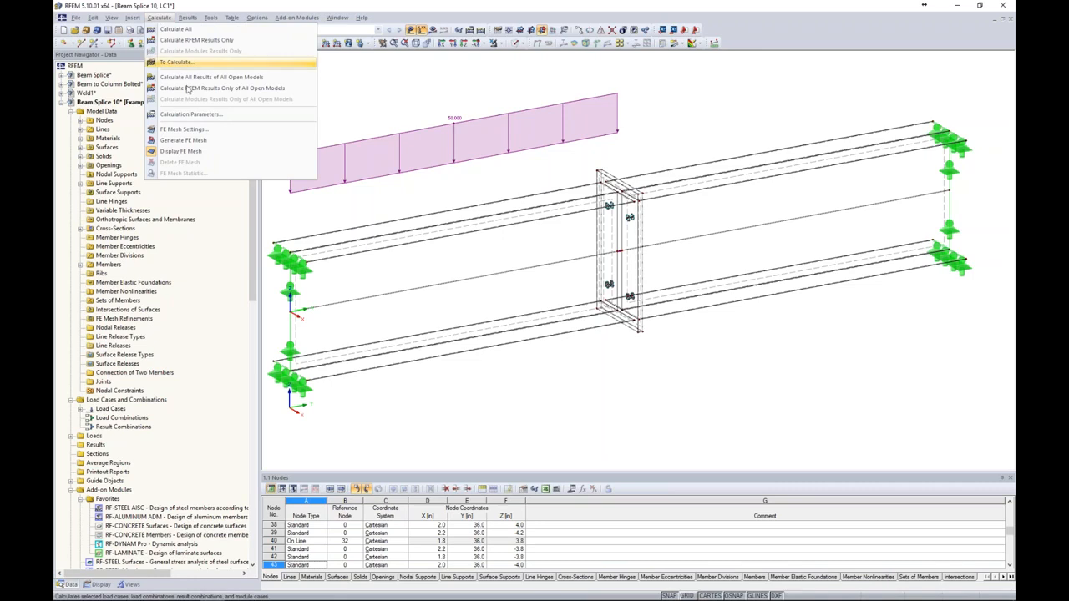
pyautogui.click(183, 129)
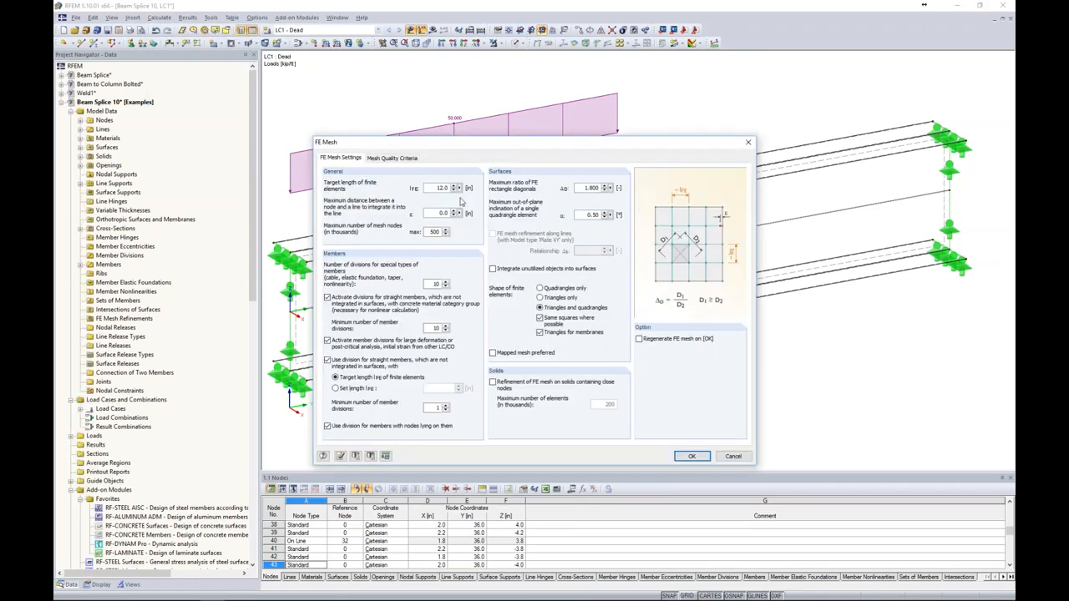
pyautogui.click(639, 339)
pyautogui.click(692, 458)
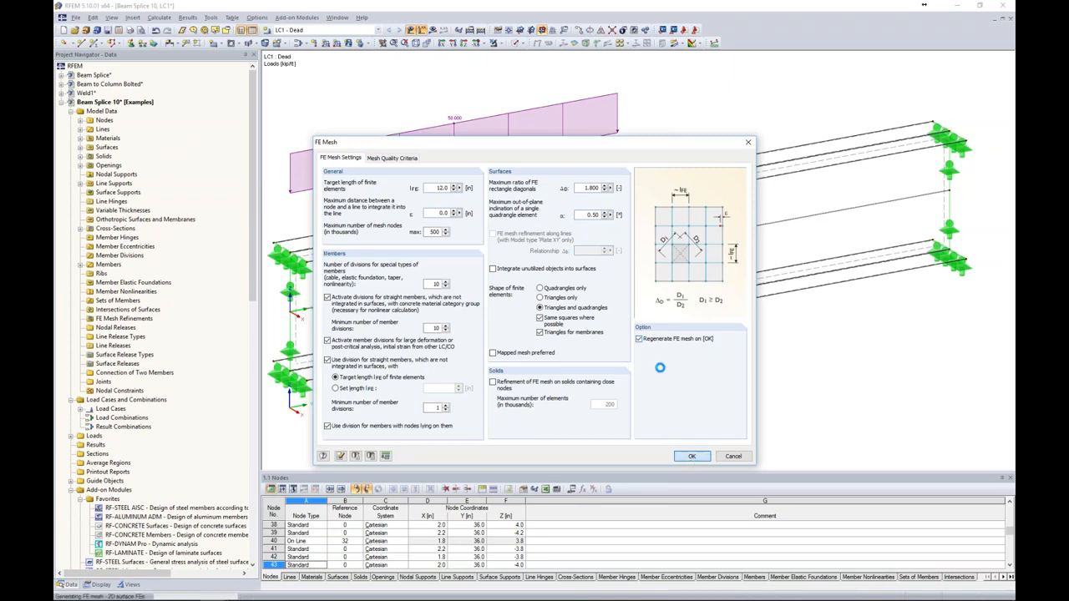
# - Examine the coarse mesh along both beams, in the end plates and around the lower bolt holes
pyautogui.scroll(-1, 647, 368)
pyautogui.keyDown('ctrl'); pyautogui.moveTo(646, 367); pyautogui.dragTo(578, 331, button='middle'); pyautogui.keyUp('ctrl')
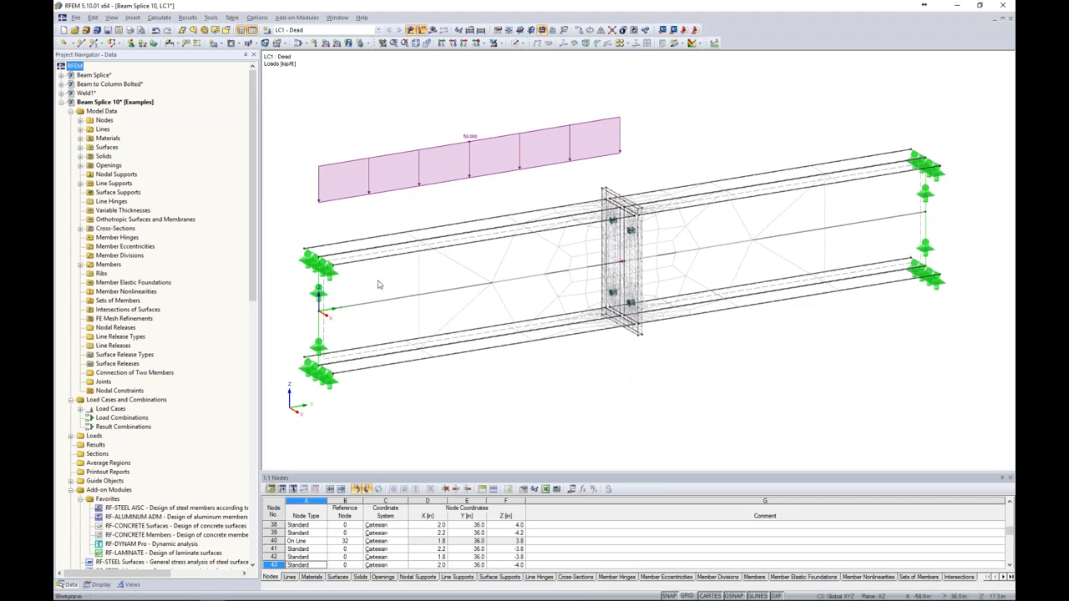
pyautogui.keyDown('ctrl'); pyautogui.moveTo(642, 365); pyautogui.dragTo(636, 306, button='middle'); pyautogui.keyUp('ctrl')
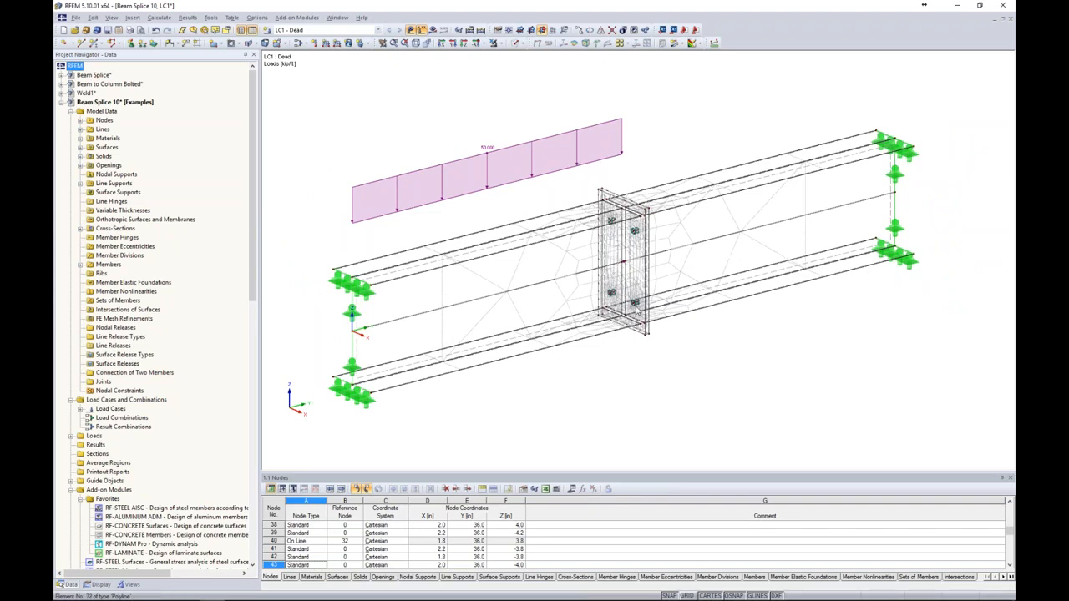
pyautogui.scroll(4, 630, 313)
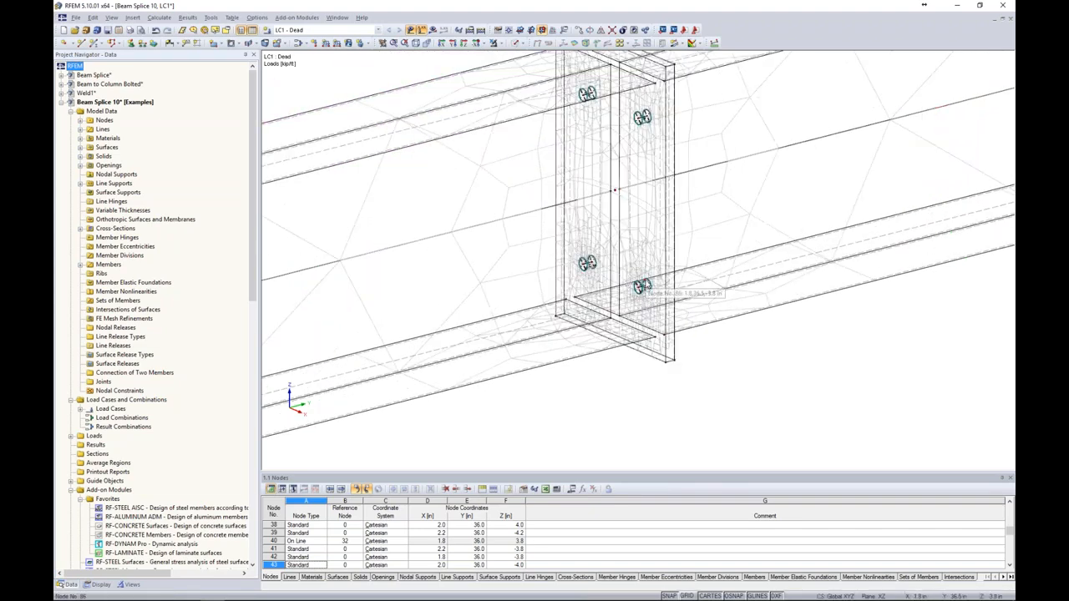
pyautogui.scroll(3, 642, 288)
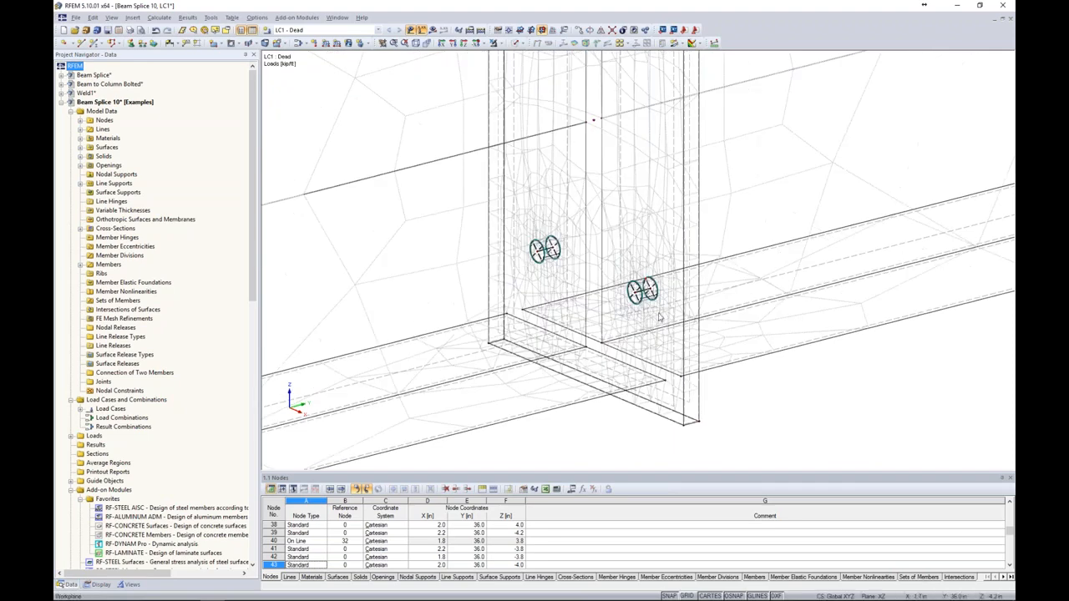
pyautogui.scroll(-7, 660, 322)
pyautogui.keyDown('ctrl'); pyautogui.moveTo(664, 359); pyautogui.dragTo(562, 353, button='middle'); pyautogui.keyUp('ctrl')
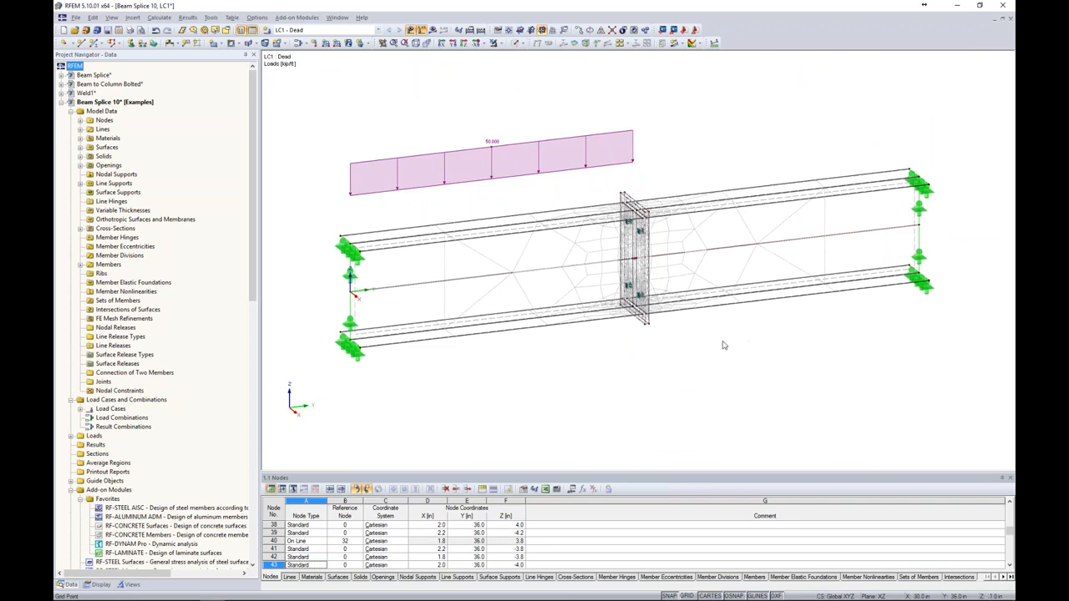
pyautogui.keyDown('ctrl'); pyautogui.moveTo(731, 339); pyautogui.dragTo(706, 347, button='middle'); pyautogui.keyUp('ctrl')
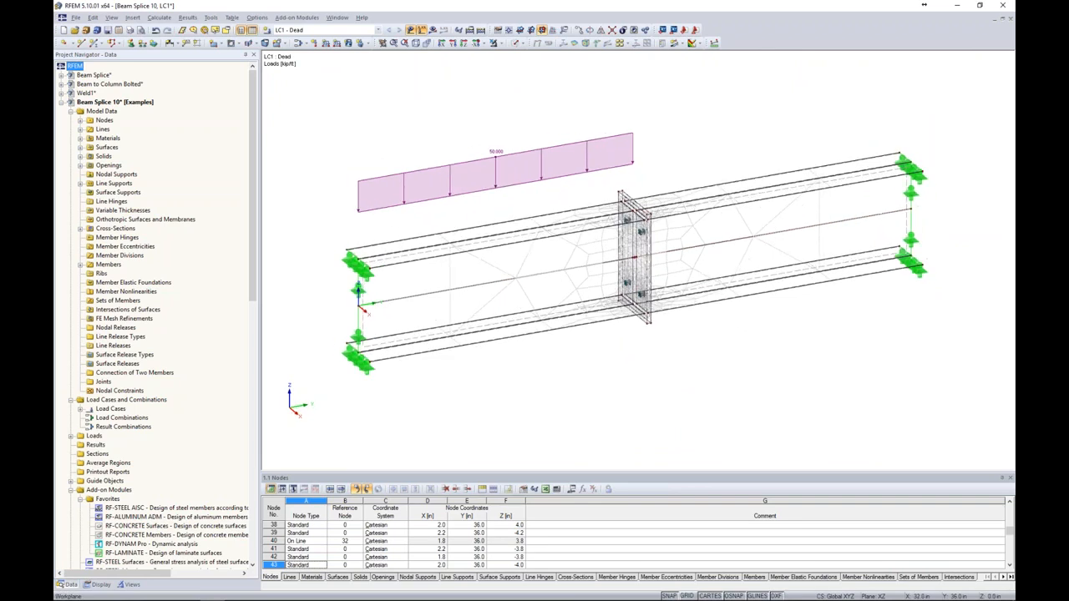
# - Set the global target length of finite elements to 1 in and regenerate the mesh
pyautogui.click(158, 17)
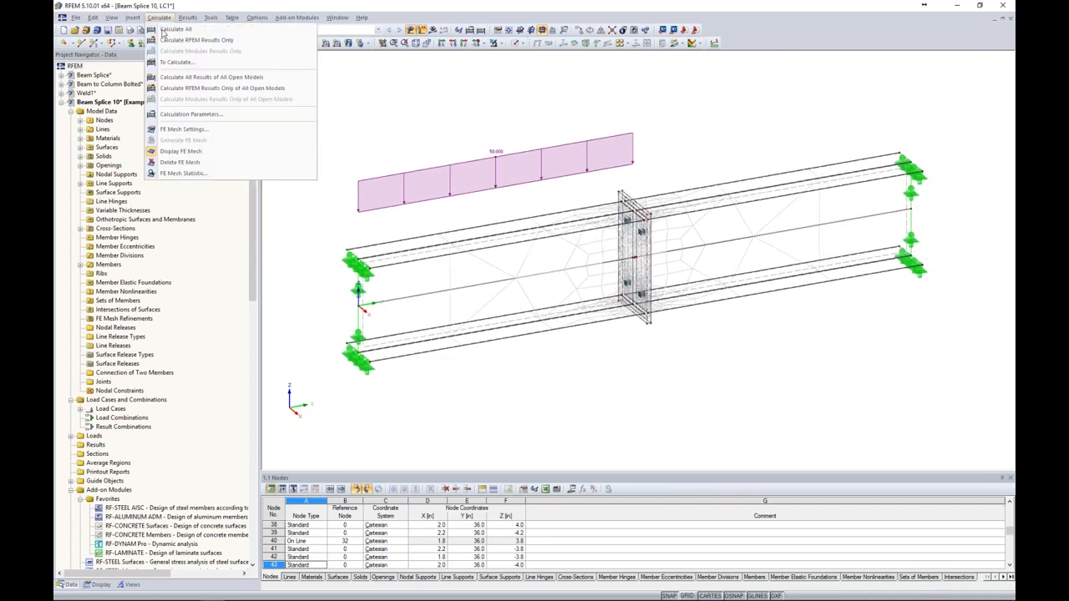
pyautogui.click(176, 134)
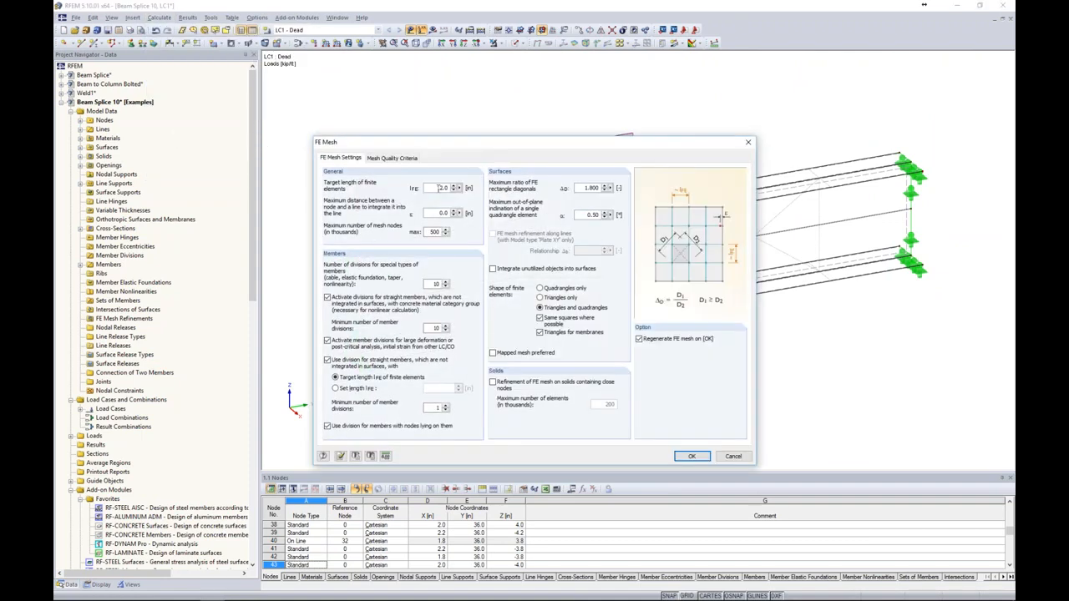
pyautogui.write('1')
pyautogui.click(691, 456)
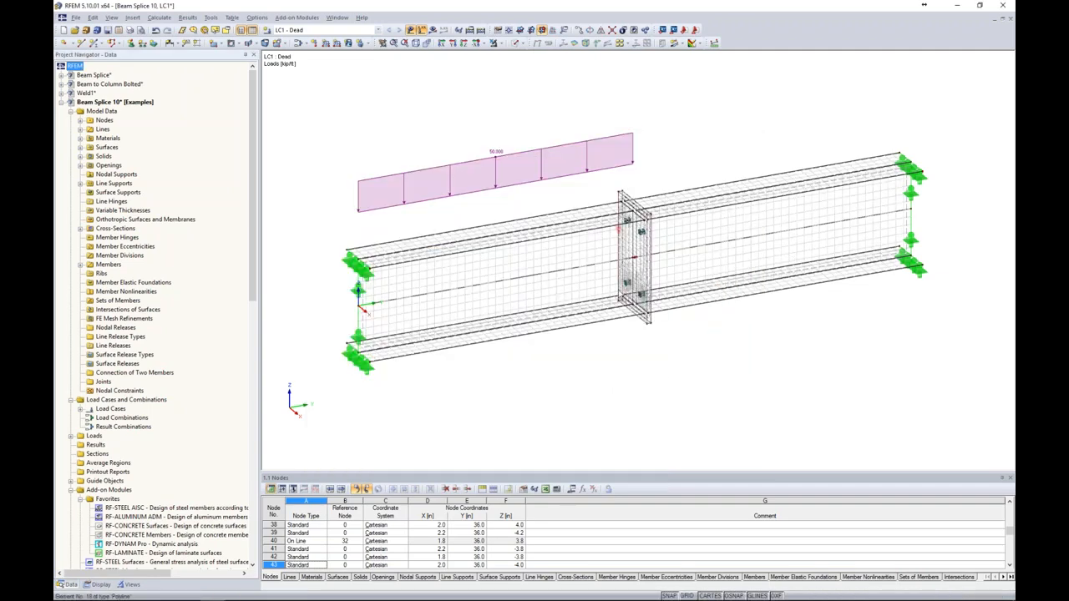
pyautogui.scroll(5, 639, 268)
pyautogui.scroll(-3, 639, 268)
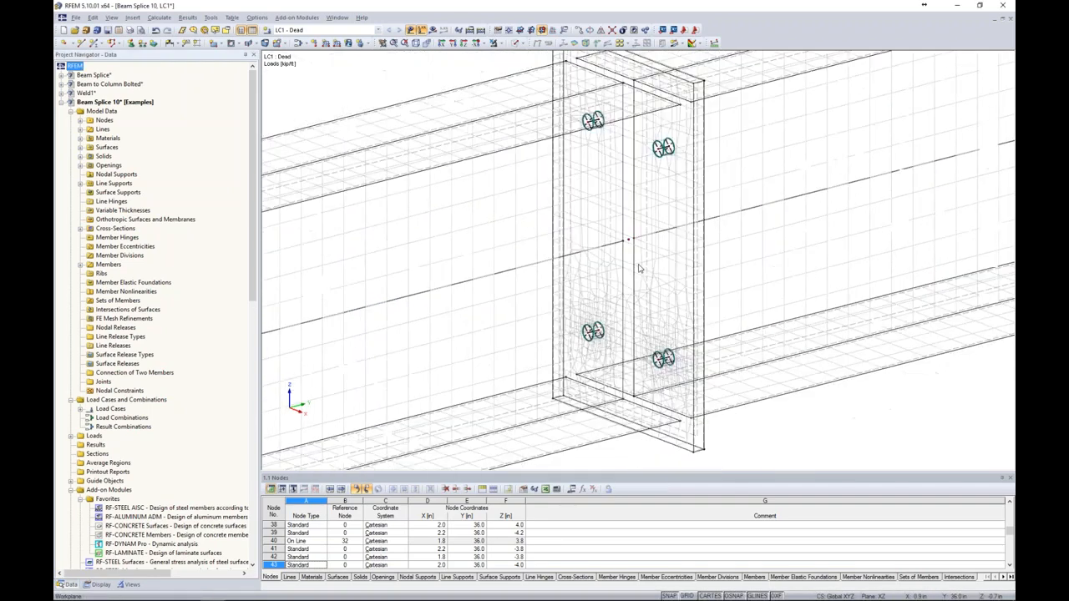
pyautogui.scroll(-1, 705, 322)
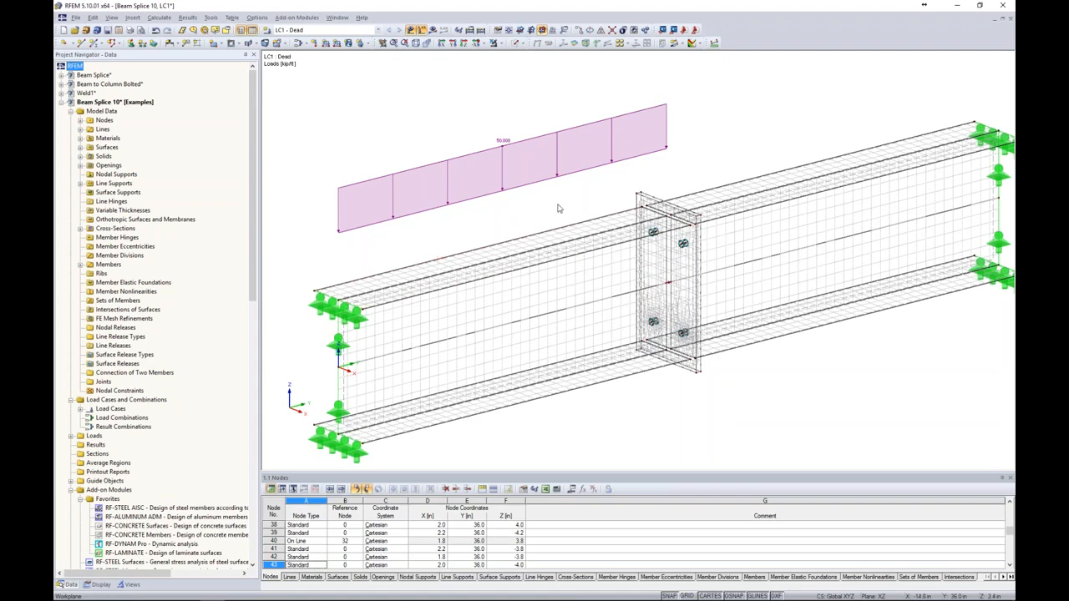
pyautogui.keyDown('ctrl'); pyautogui.moveTo(559, 209); pyautogui.dragTo(508, 208, button='middle'); pyautogui.keyUp('ctrl')
pyautogui.scroll(-2, 508, 208)
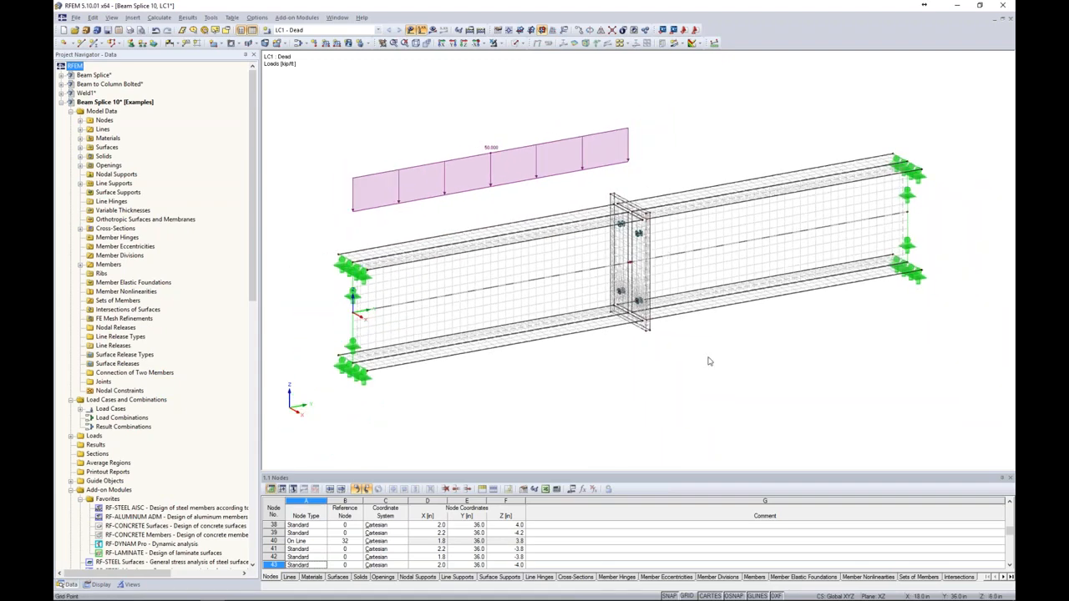
# - Start a new FE-length mesh refinement on line 33, the circular edge of a lower bolt hole
pyautogui.scroll(2, 654, 360)
pyautogui.scroll(5, 639, 302)
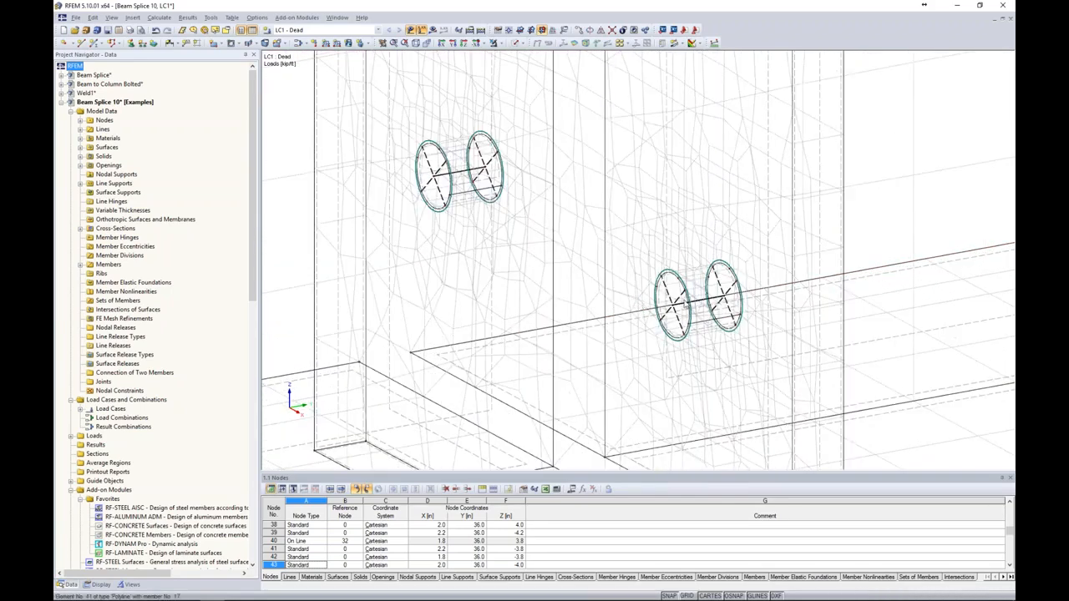
pyautogui.scroll(3, 685, 302)
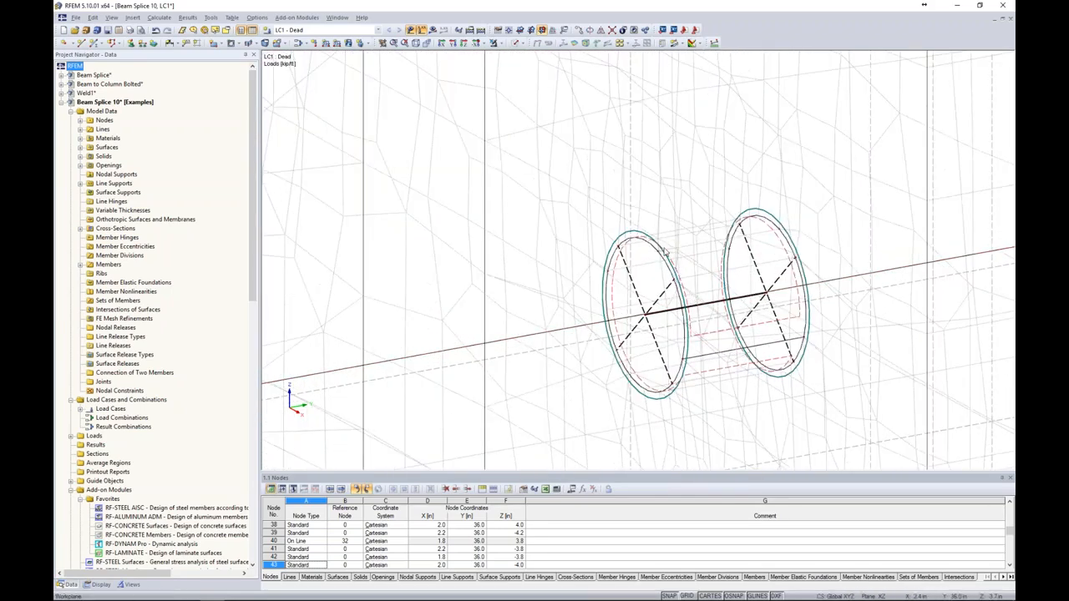
pyautogui.keyDown('ctrl'); pyautogui.moveTo(681, 253); pyautogui.dragTo(722, 229, button='middle'); pyautogui.keyUp('ctrl')
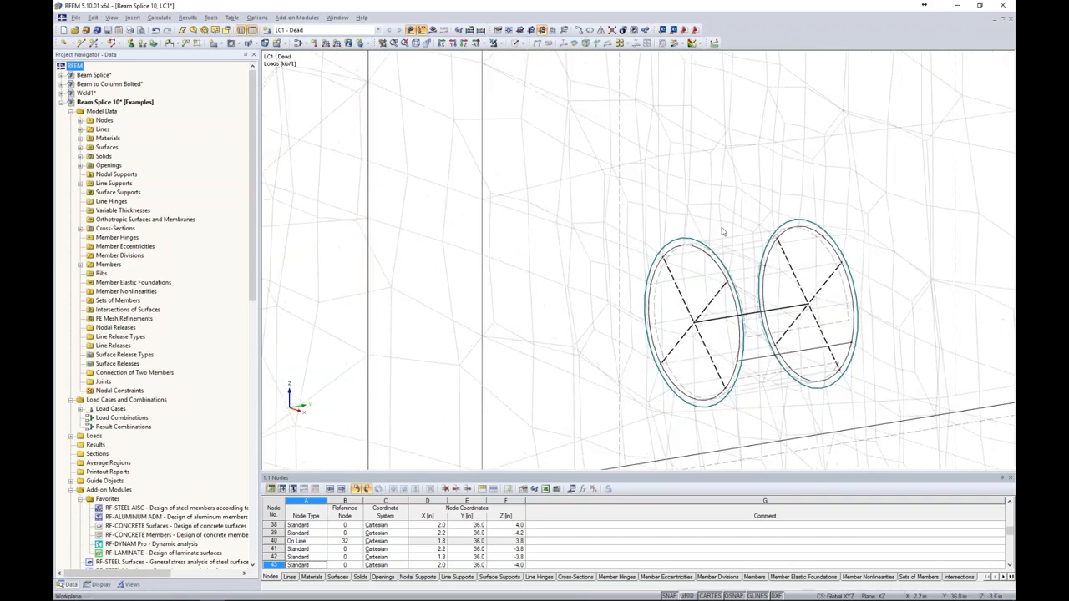
pyautogui.rightClick(667, 256)
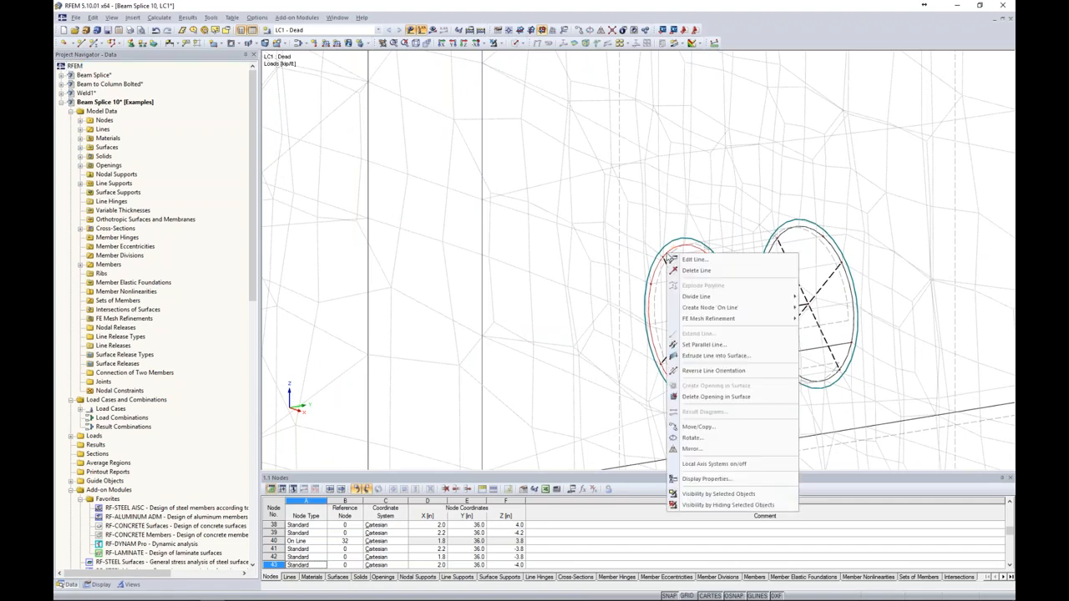
pyautogui.moveTo(702, 322)
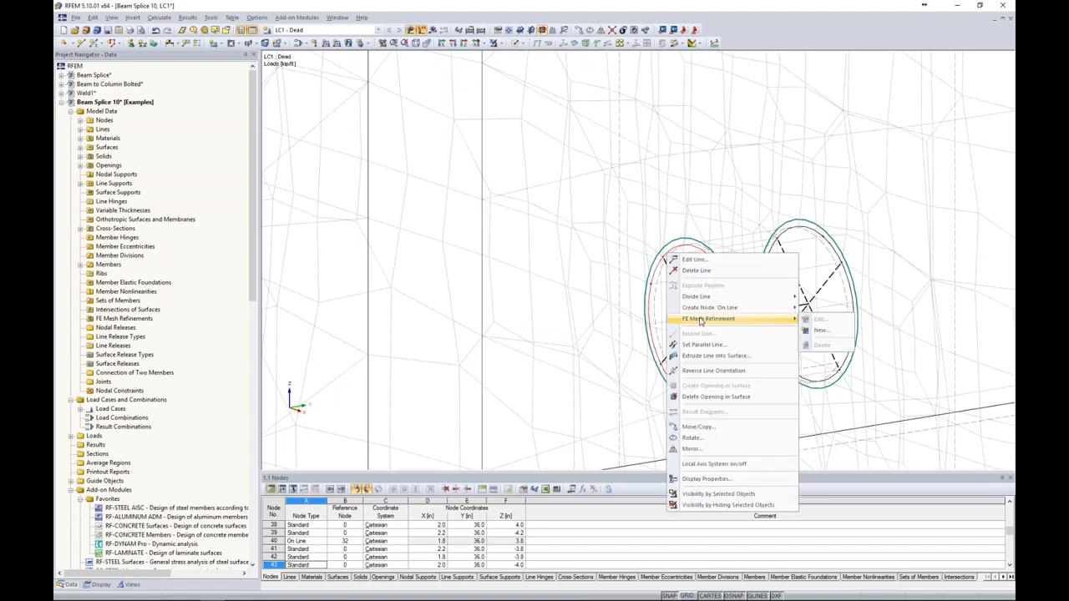
pyautogui.click(817, 330)
pyautogui.click(591, 314)
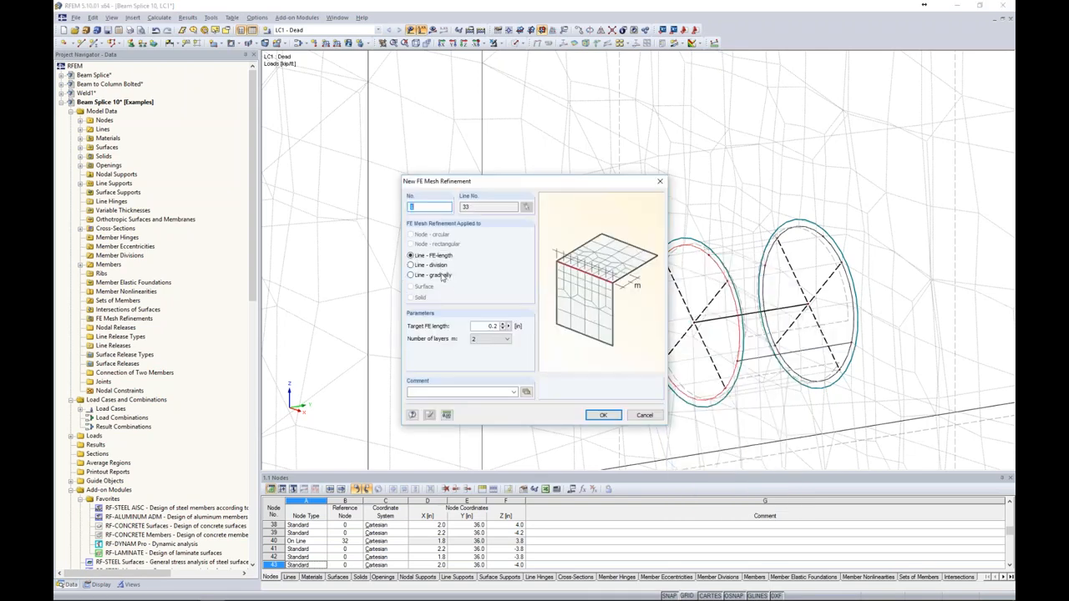
pyautogui.moveTo(473, 184); pyautogui.dragTo(417, 164)
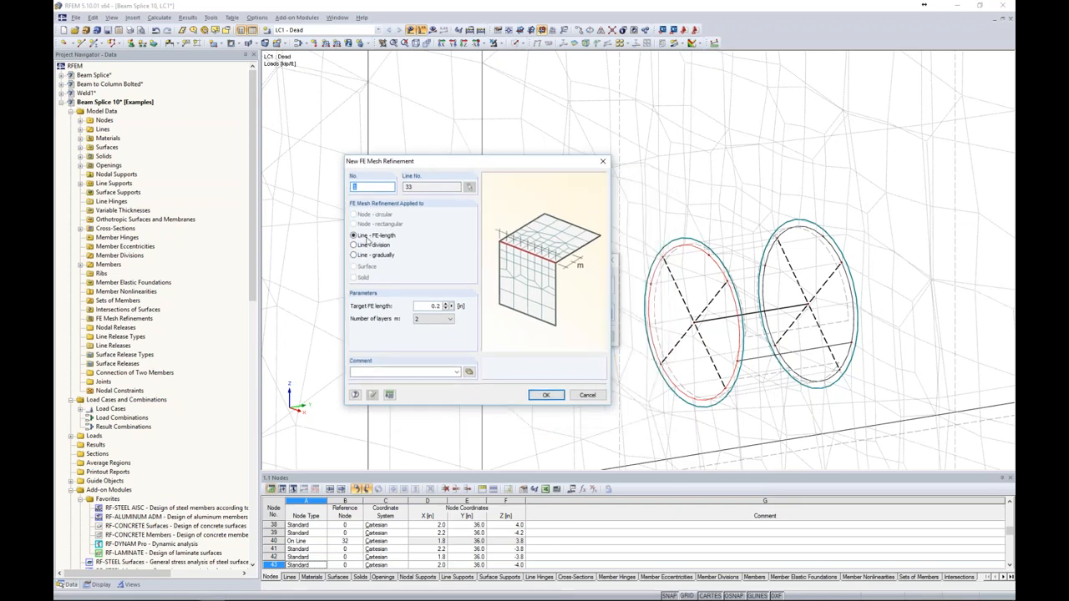
# - Set the line refinement's target FE length to 0.1 in, choose its number of layers, and assign it to the hole edge
pyautogui.doubleClick(434, 306)
pyautogui.click(450, 319)
pyautogui.click(445, 336)
pyautogui.click(545, 395)
pyautogui.click(554, 337)
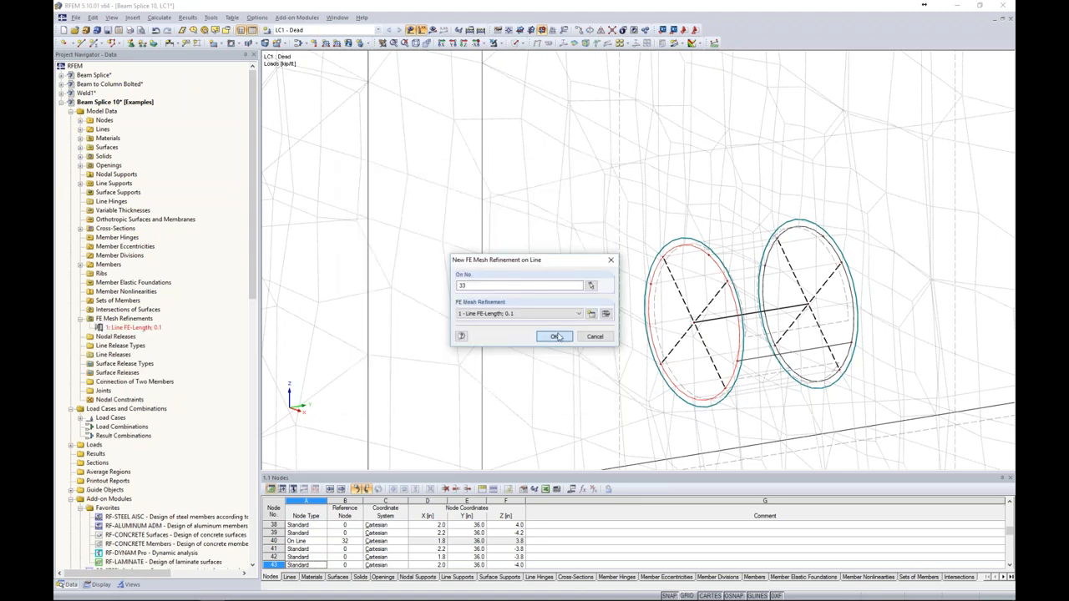
# - Generate the FE mesh again with the line refinement on the bolt hole edge
pyautogui.scroll(1, 699, 264)
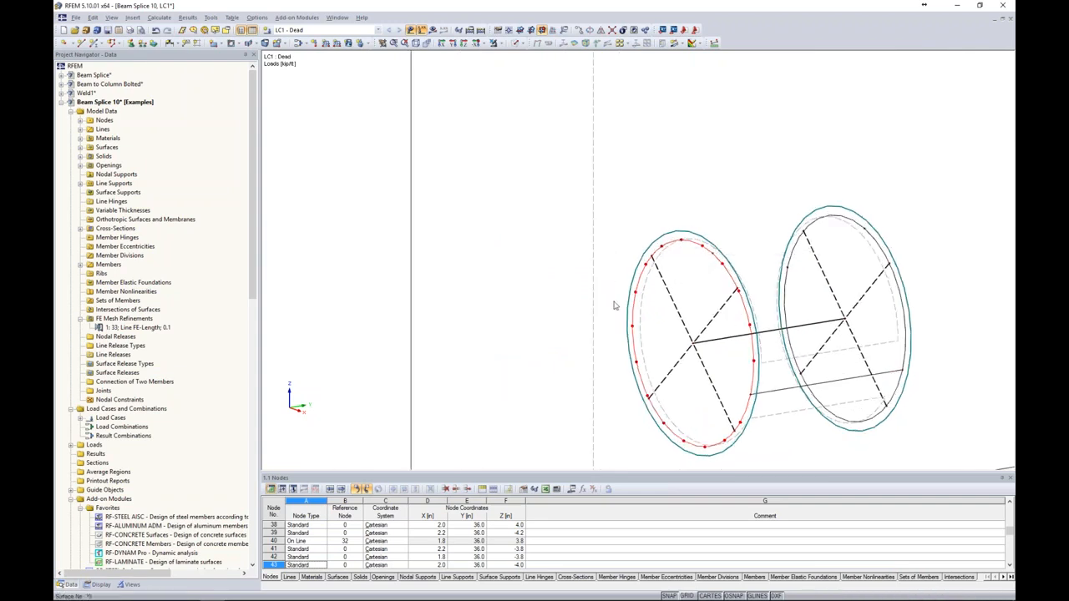
pyautogui.scroll(-1, 564, 256)
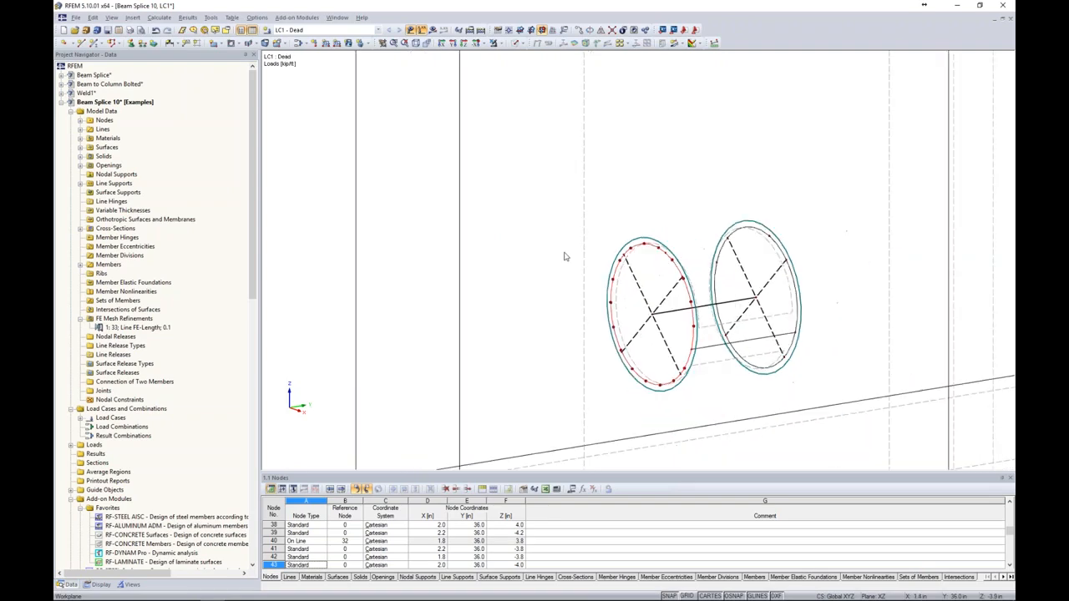
pyautogui.click(159, 17)
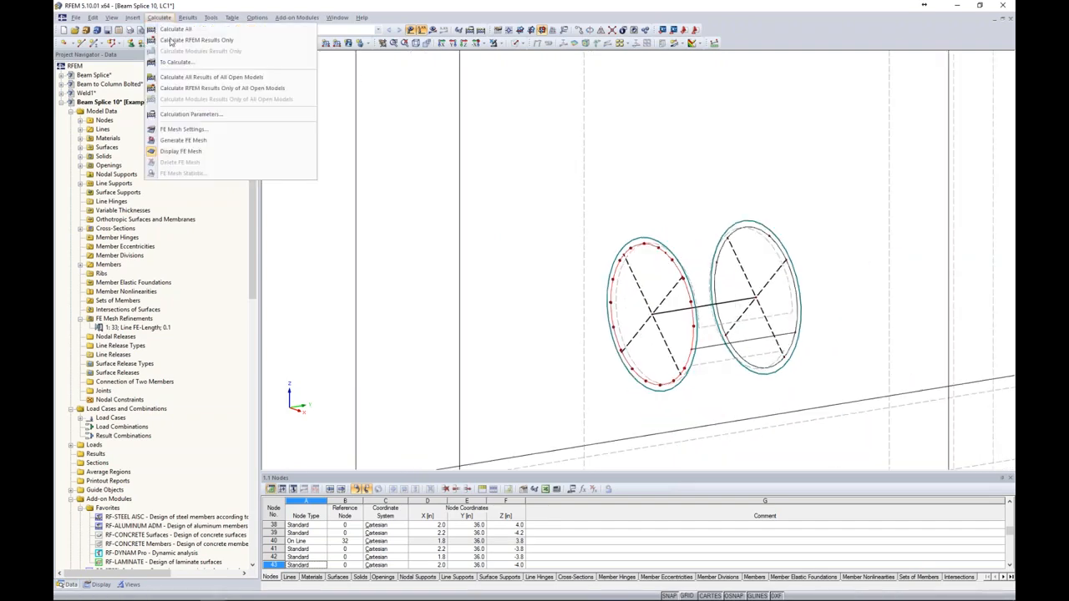
pyautogui.click(172, 140)
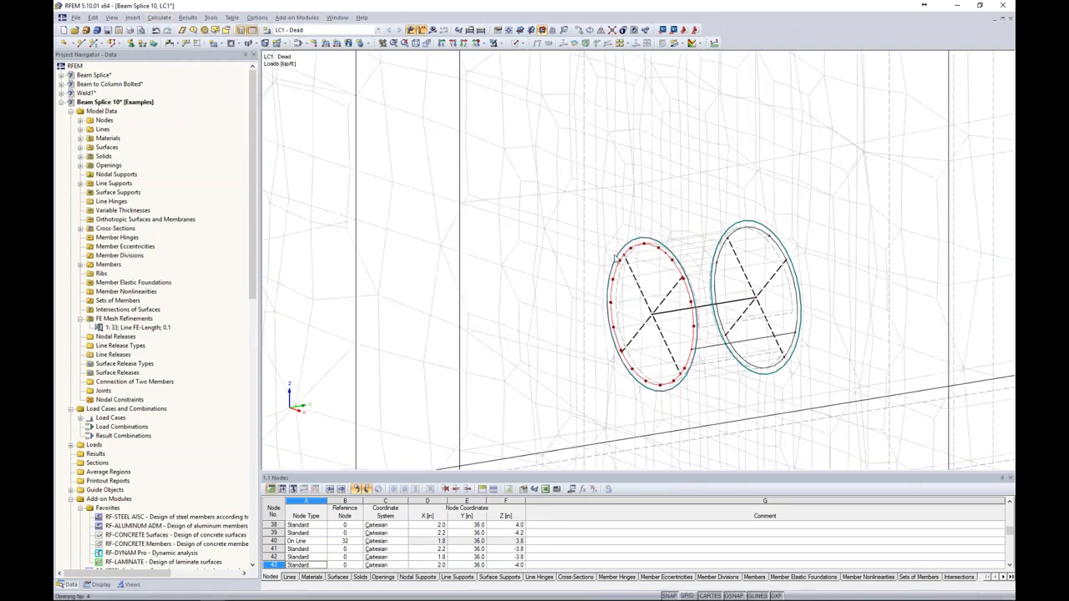
# - Compare the mesh around the refined bolt hole with the unrefined holes and the rest of the end plates
pyautogui.scroll(-1, 622, 258)
pyautogui.moveTo(622, 288); pyautogui.dragTo(744, 271, button='middle')
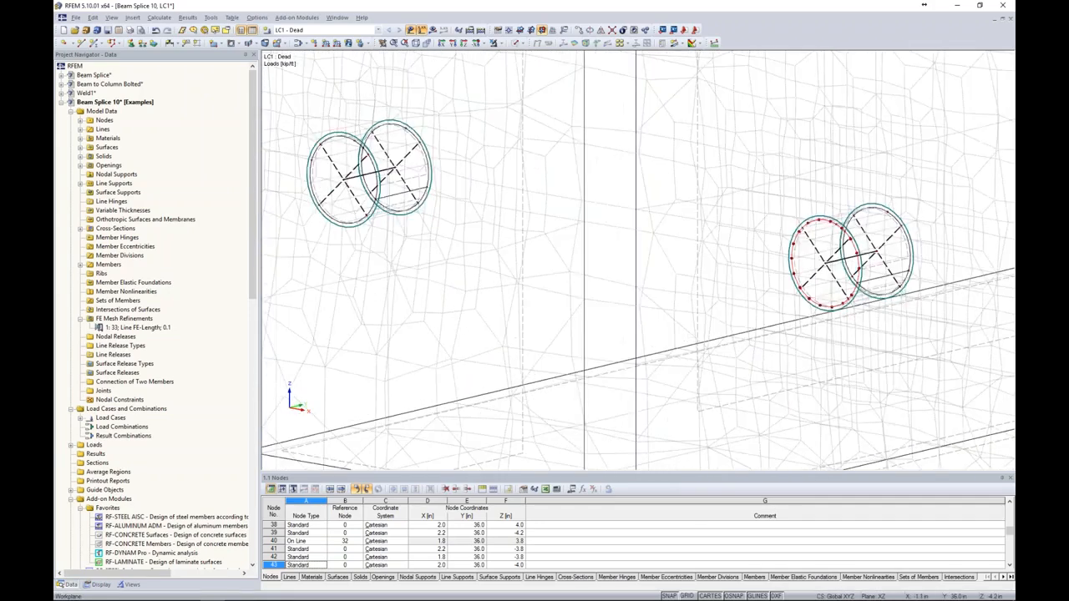
pyautogui.moveTo(430, 189); pyautogui.dragTo(500, 229, button='middle')
pyautogui.moveTo(432, 287); pyautogui.dragTo(294, 241, button='middle')
pyautogui.scroll(2, 703, 273)
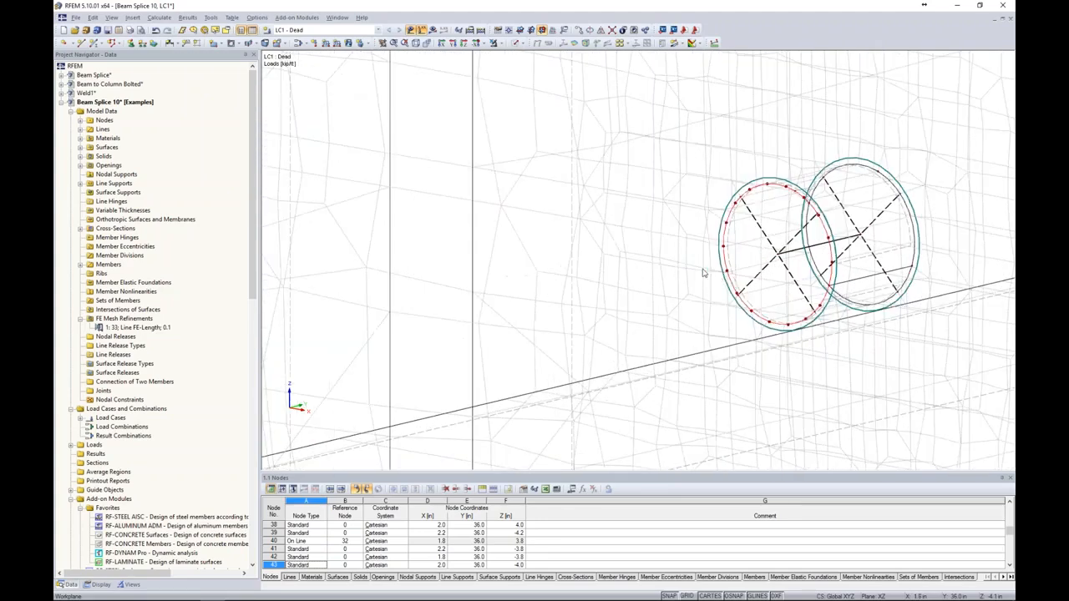
pyautogui.scroll(-5, 704, 273)
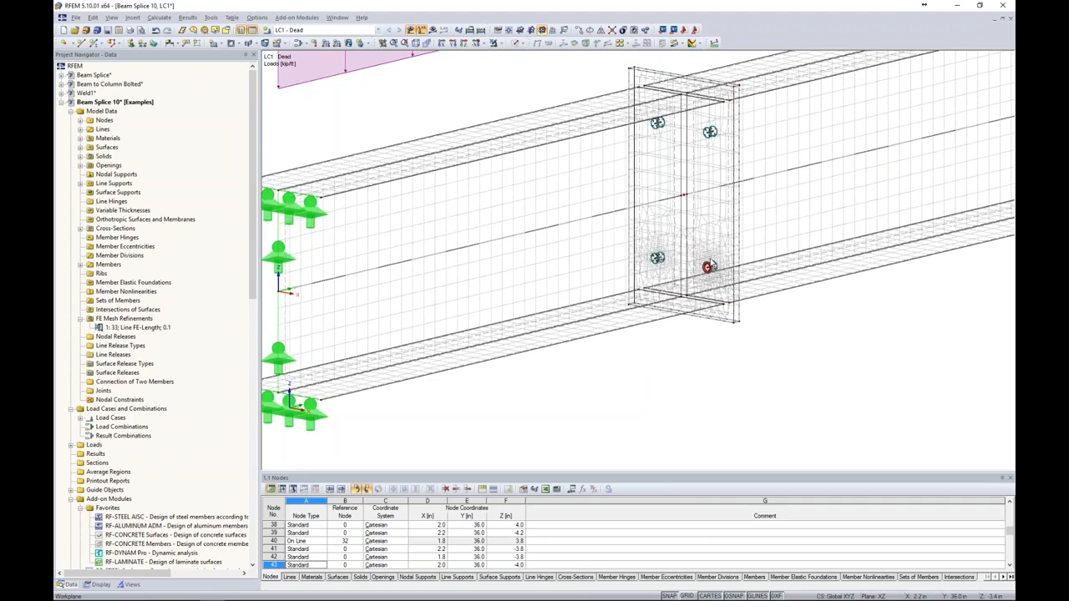
pyautogui.scroll(-3, 634, 322)
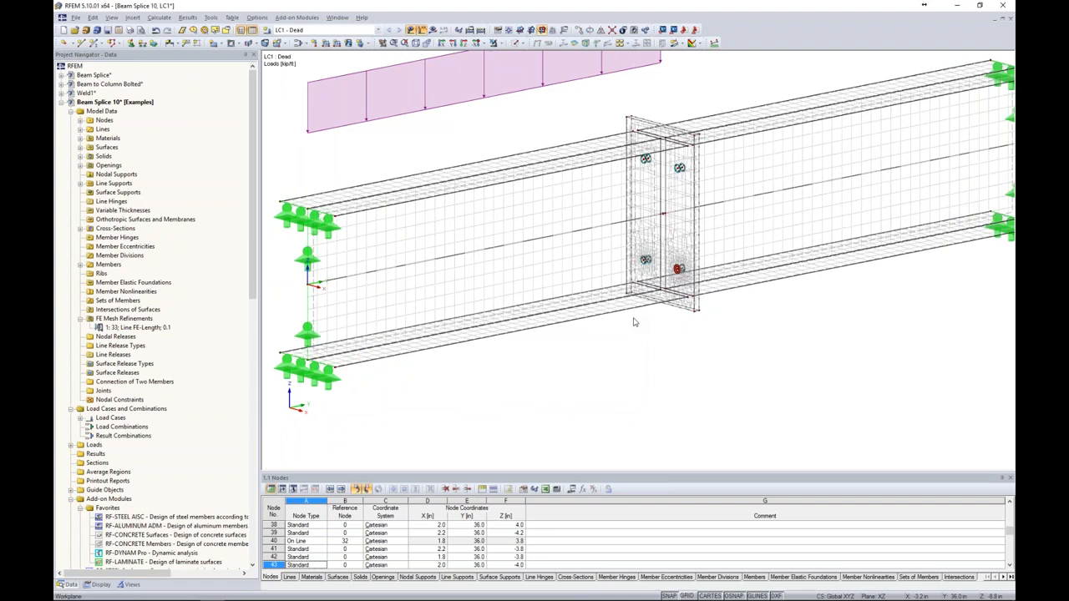
# - Calculate load case LC1 - Dead and display its global deformation results
pyautogui.scroll(-1, 634, 322)
pyautogui.keyDown('ctrl'); pyautogui.moveTo(637, 309); pyautogui.dragTo(589, 314, button='middle'); pyautogui.keyUp('ctrl')
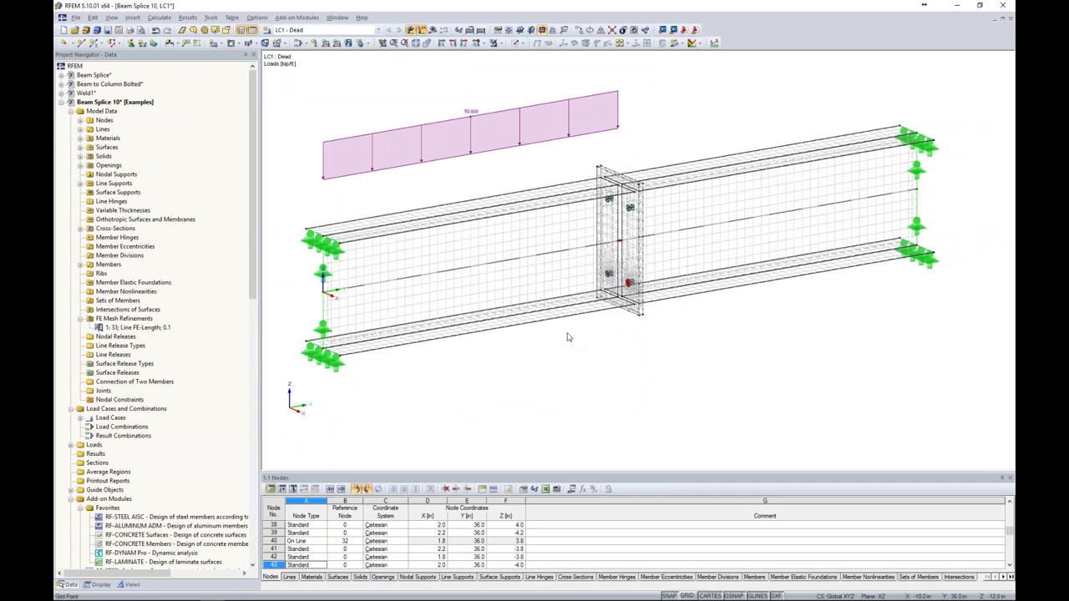
pyautogui.click(432, 30)
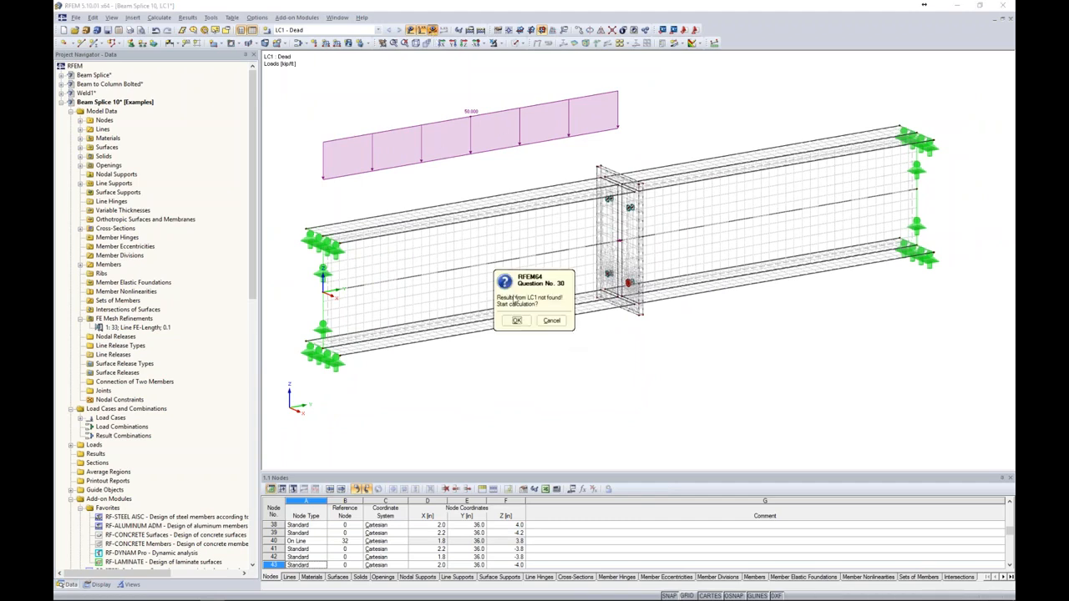
pyautogui.click(516, 320)
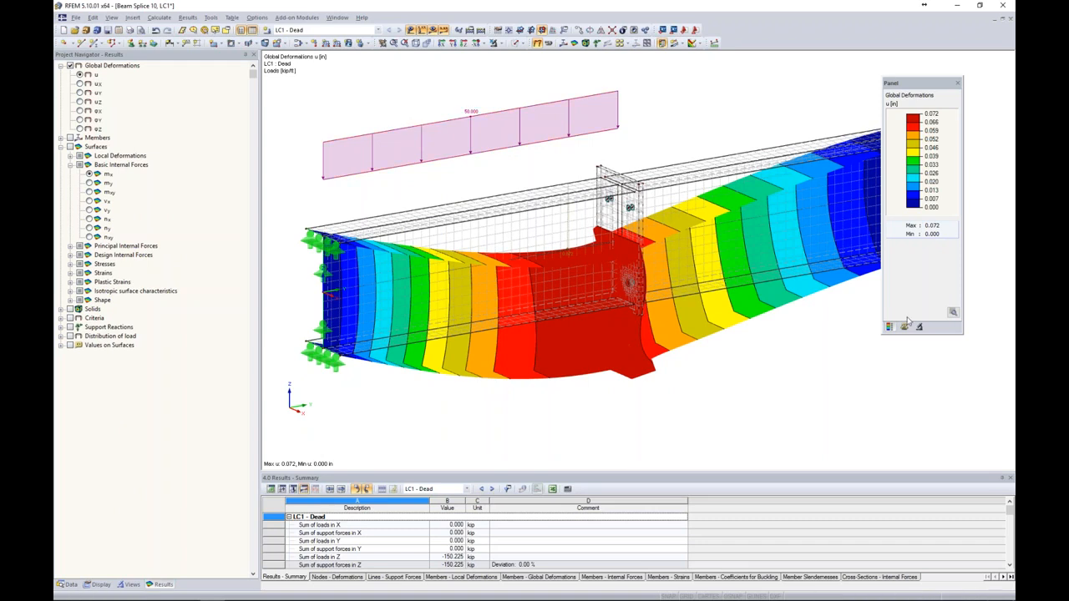
# - Turn on the smooth color transition for the global deformation color scale
pyautogui.click(952, 313)
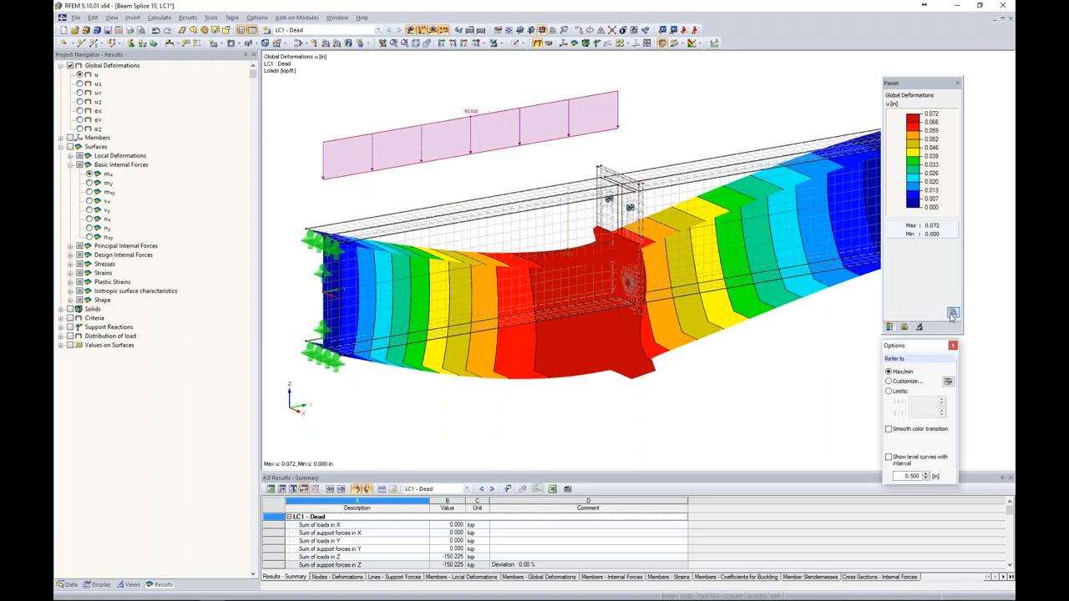
pyautogui.click(888, 430)
pyautogui.click(953, 345)
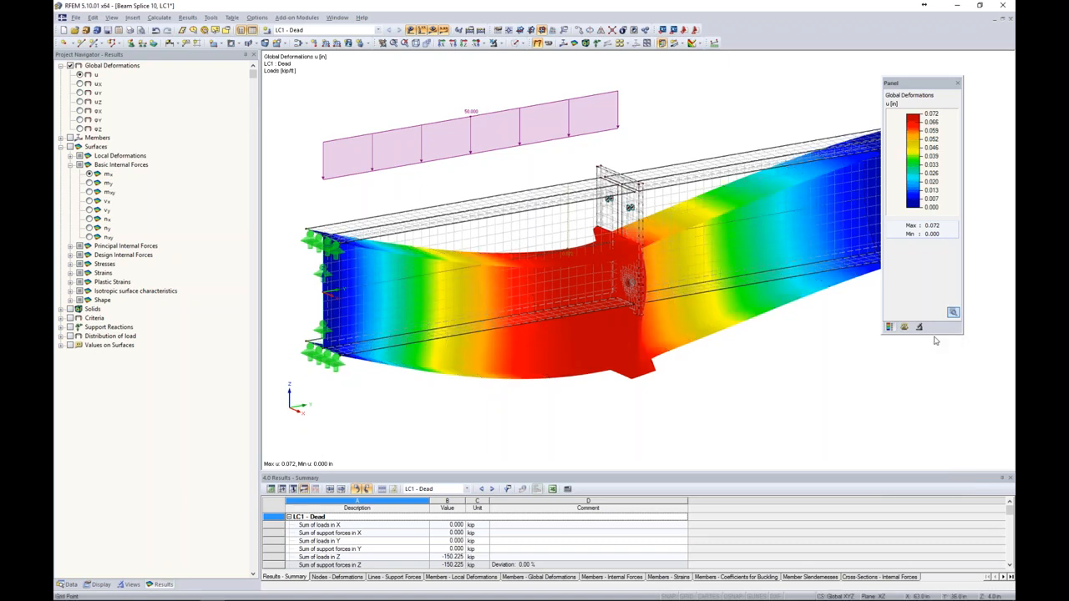
# - Display the outlines of deformed surfaces in the beam splice's deformation results
pyautogui.keyDown('ctrl'); pyautogui.moveTo(789, 316); pyautogui.dragTo(634, 334, button='middle'); pyautogui.keyUp('ctrl')
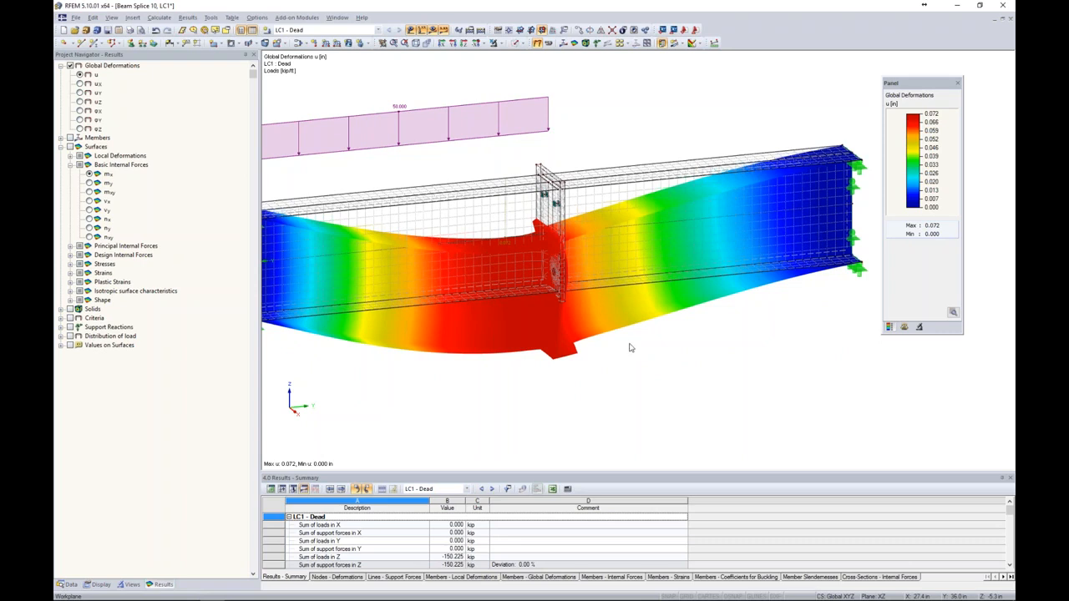
pyautogui.keyDown('ctrl'); pyautogui.moveTo(513, 386); pyautogui.dragTo(598, 338, button='middle'); pyautogui.keyUp('ctrl')
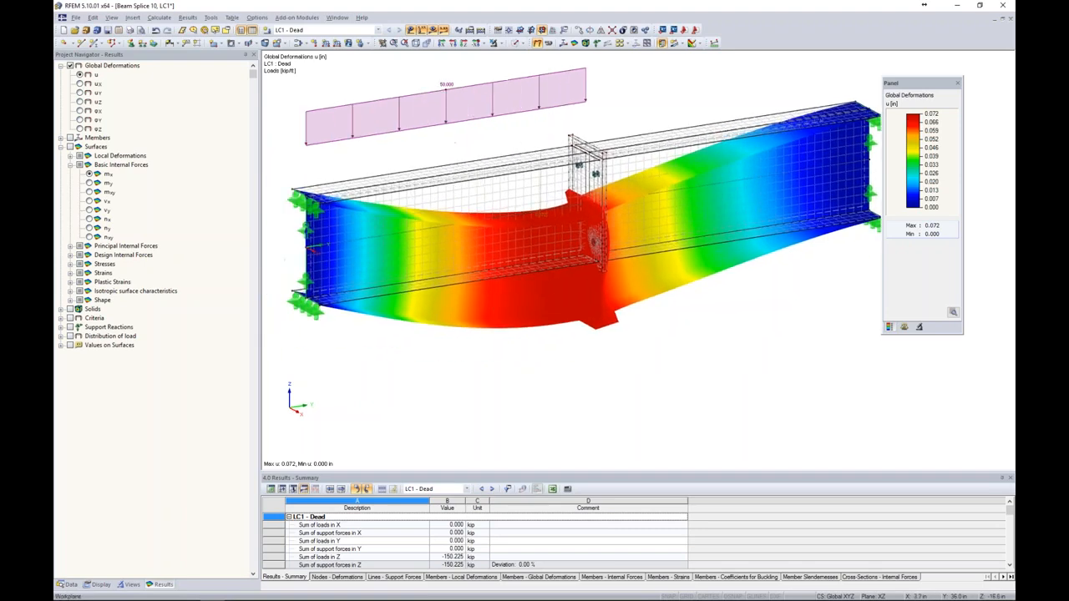
pyautogui.keyDown('ctrl'); pyautogui.moveTo(533, 344); pyautogui.dragTo(470, 351, button='middle'); pyautogui.keyUp('ctrl')
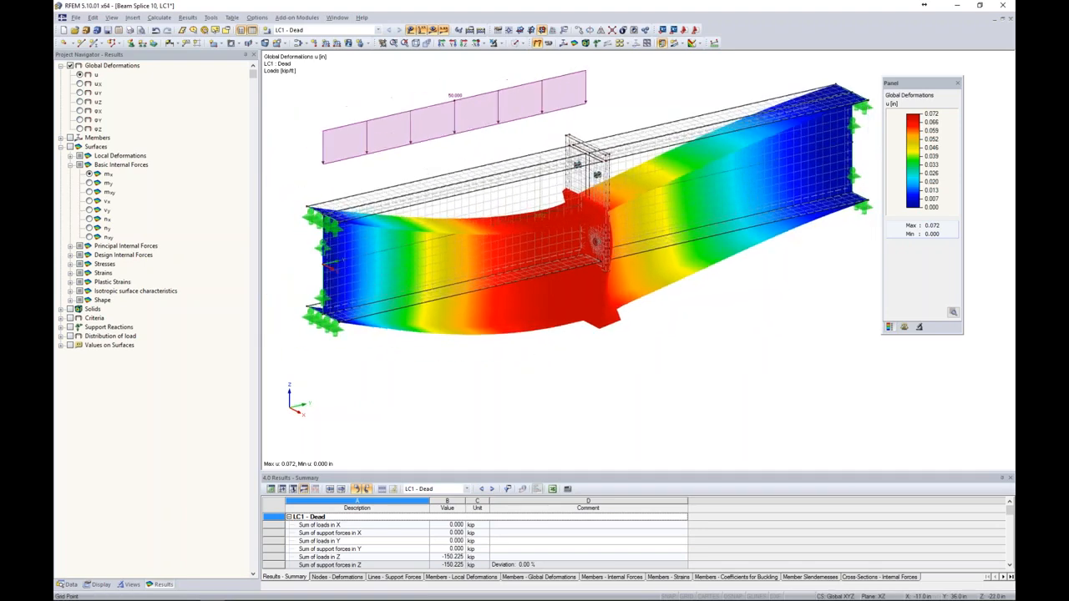
pyautogui.click(100, 584)
pyautogui.scroll(-7, 107, 376)
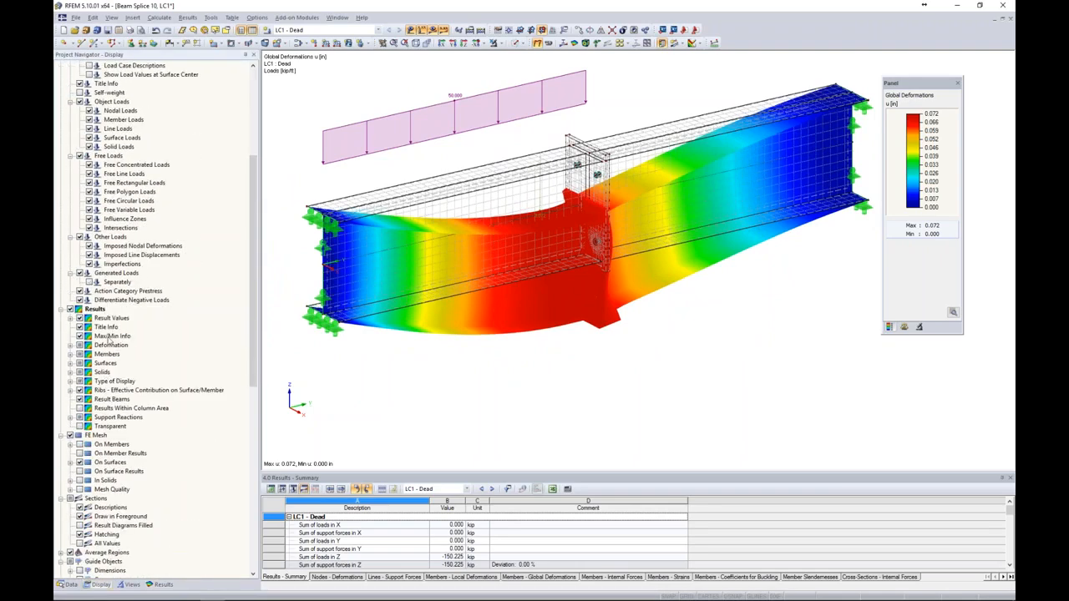
pyautogui.click(70, 345)
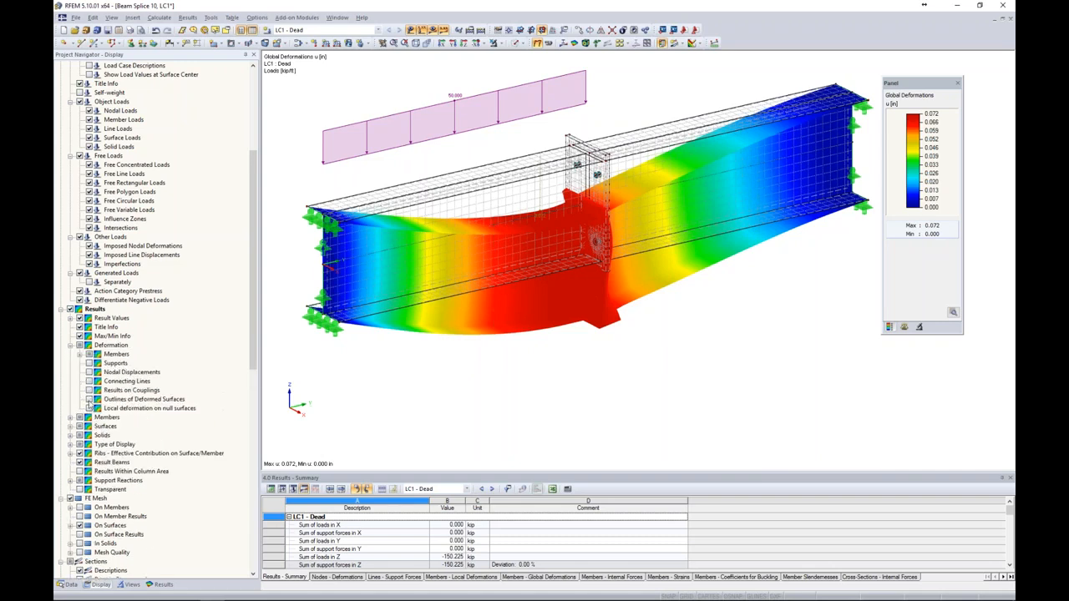
pyautogui.click(88, 399)
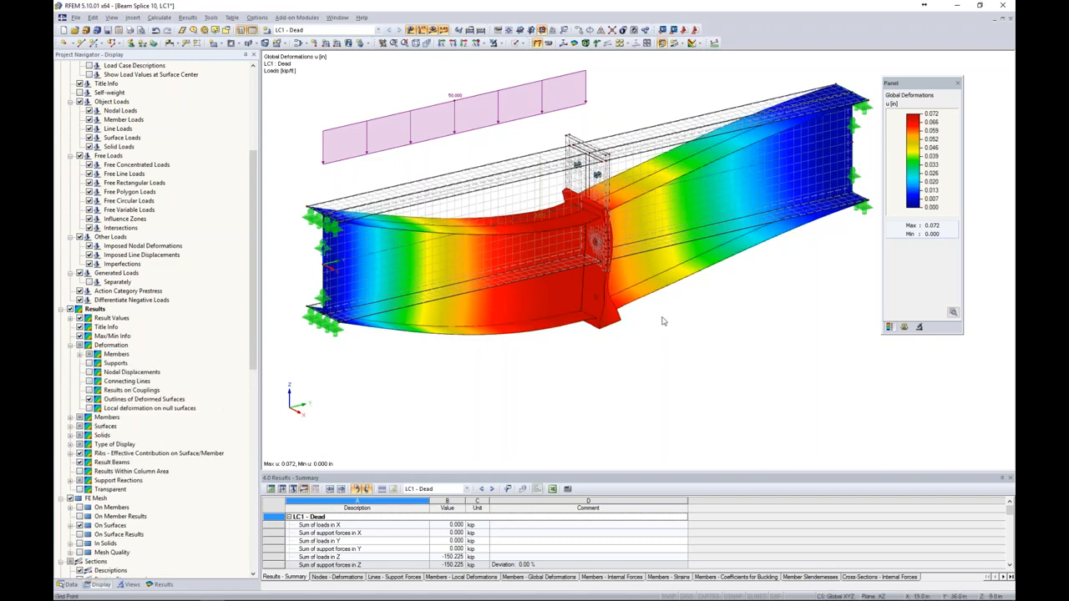
# - Remove the contact solids from the results display at the end-plate connection
pyautogui.scroll(4, 564, 293)
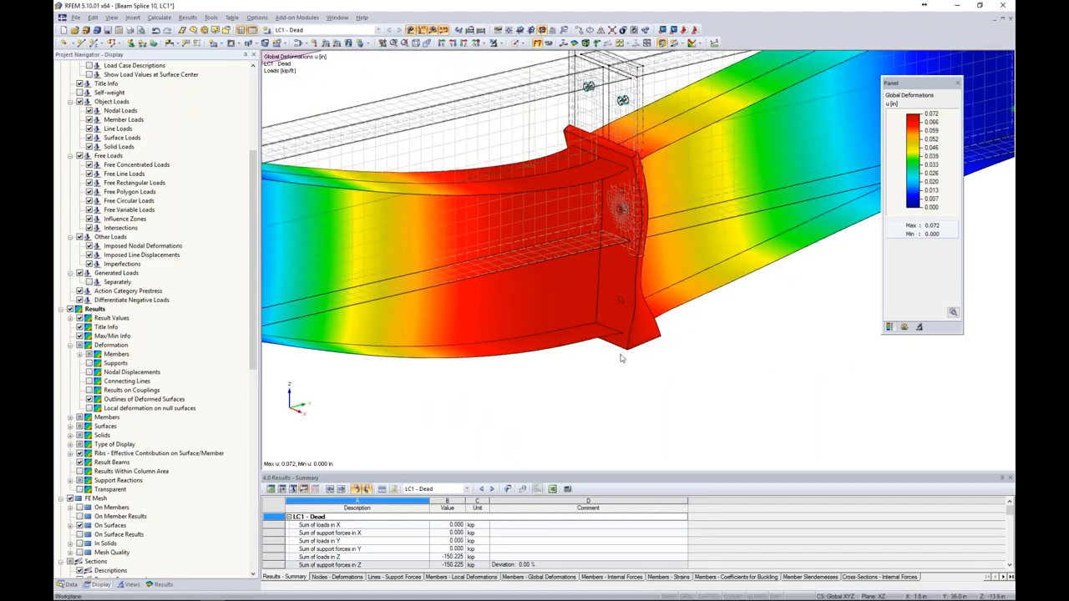
pyautogui.scroll(-4, 617, 299)
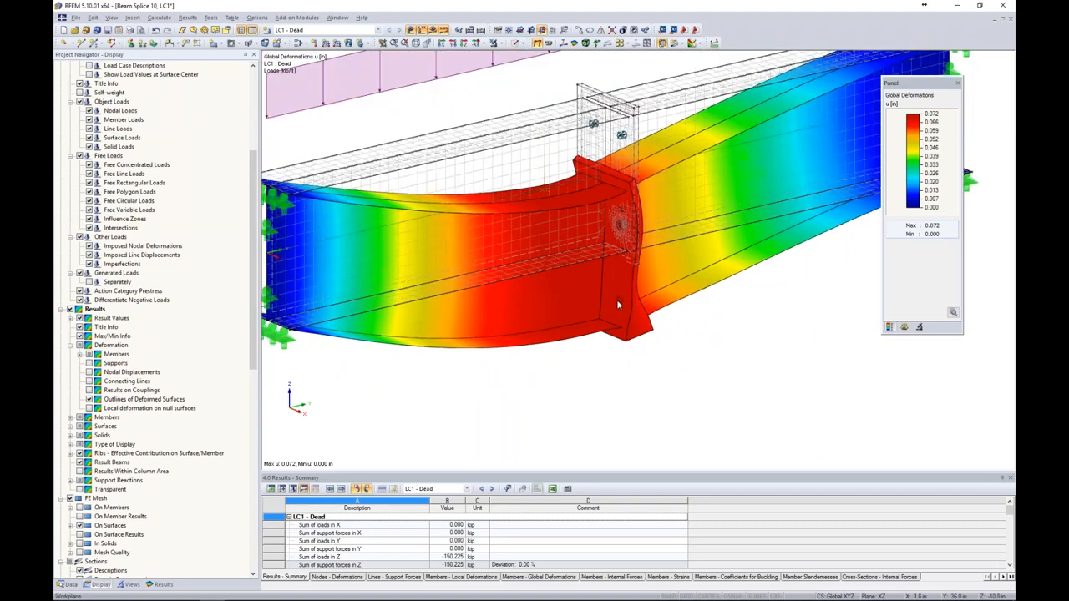
pyautogui.moveTo(568, 345); pyautogui.dragTo(535, 320, button='middle')
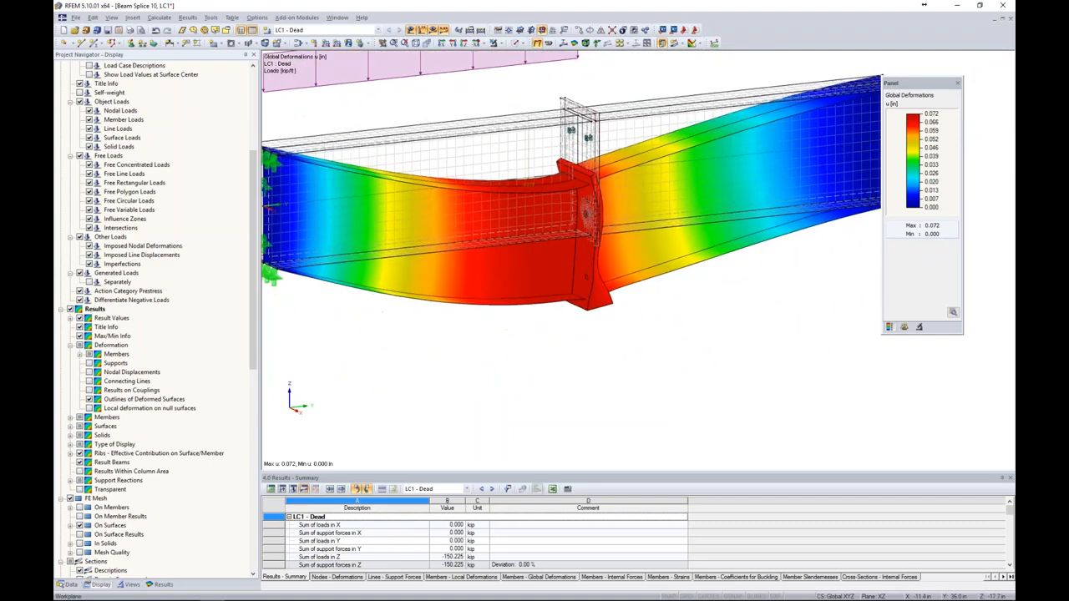
pyautogui.click(70, 436)
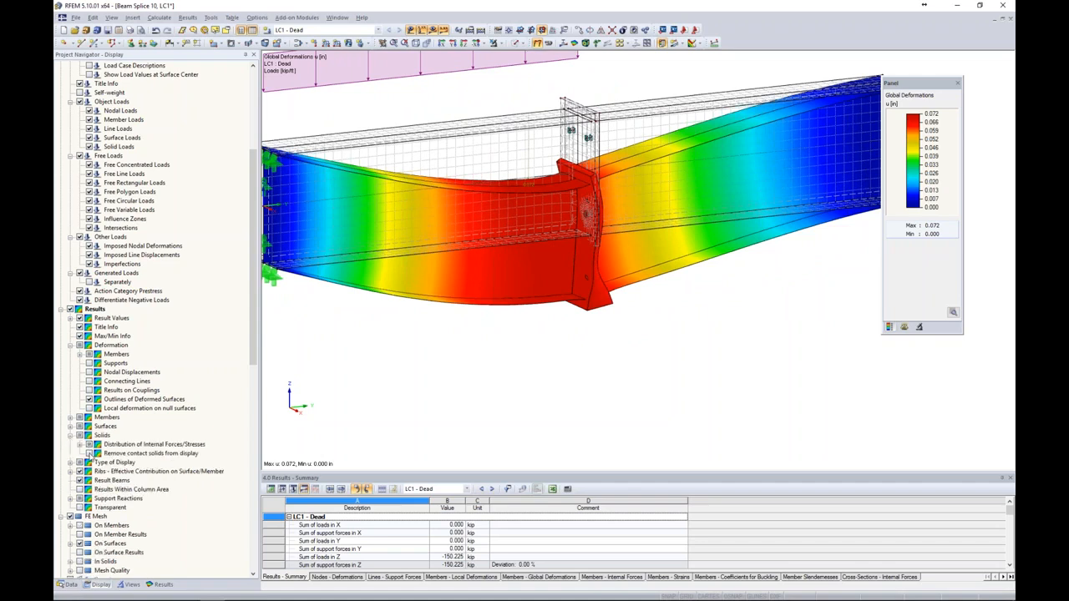
pyautogui.click(89, 453)
# - Examine how the two end plates separate and bear on each other along the deformed splice, from the side and close up at the bolts
pyautogui.keyDown('ctrl'); pyautogui.moveTo(507, 359); pyautogui.dragTo(551, 334, button='middle'); pyautogui.keyUp('ctrl')
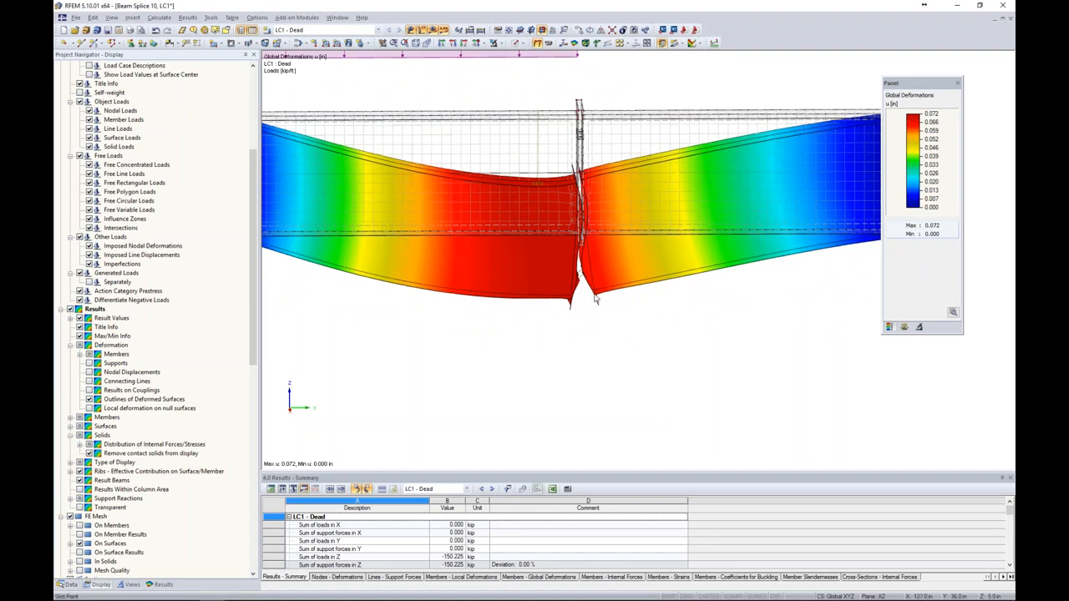
pyautogui.scroll(2, 585, 299)
pyautogui.keyDown('ctrl'); pyautogui.moveTo(584, 299); pyautogui.dragTo(588, 293, button='middle'); pyautogui.keyUp('ctrl')
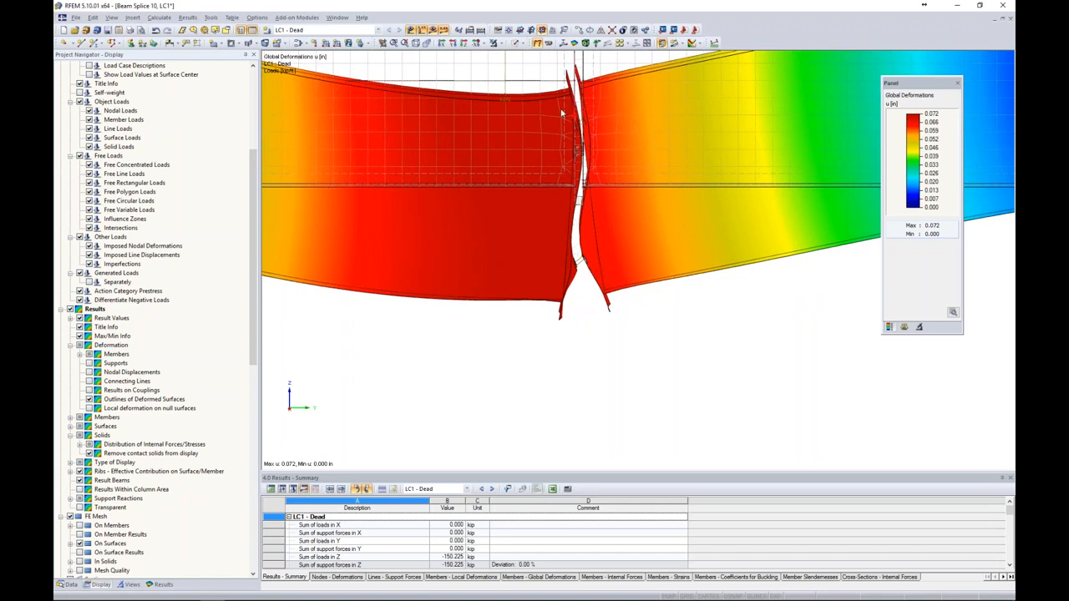
pyautogui.keyDown('ctrl'); pyautogui.moveTo(602, 334); pyautogui.dragTo(623, 349, button='middle'); pyautogui.keyUp('ctrl')
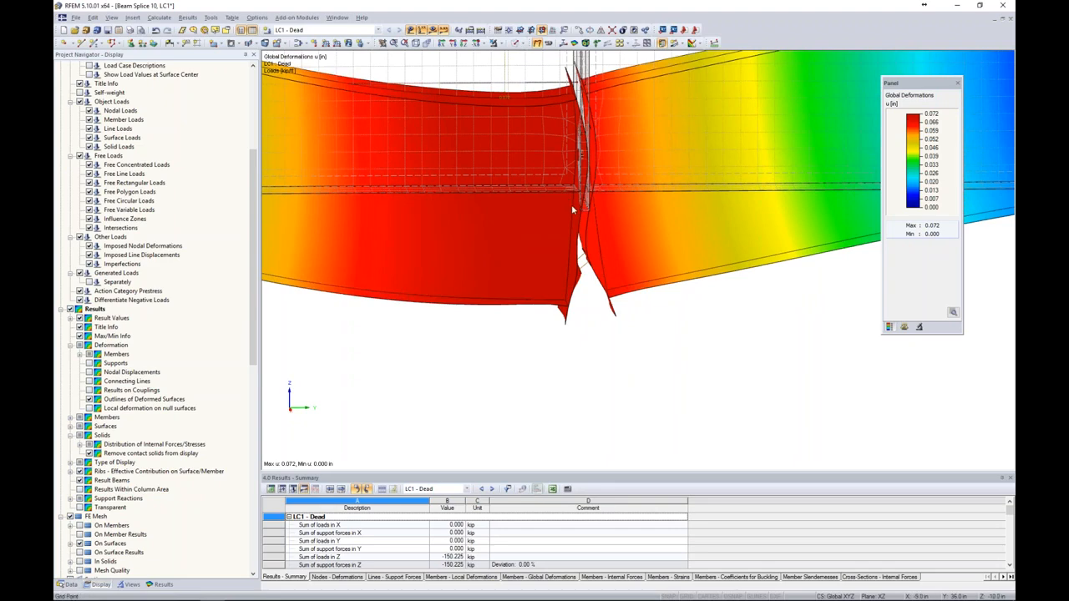
pyautogui.keyDown('ctrl'); pyautogui.moveTo(585, 310); pyautogui.dragTo(588, 285, button='middle'); pyautogui.keyUp('ctrl')
pyautogui.scroll(3, 588, 285)
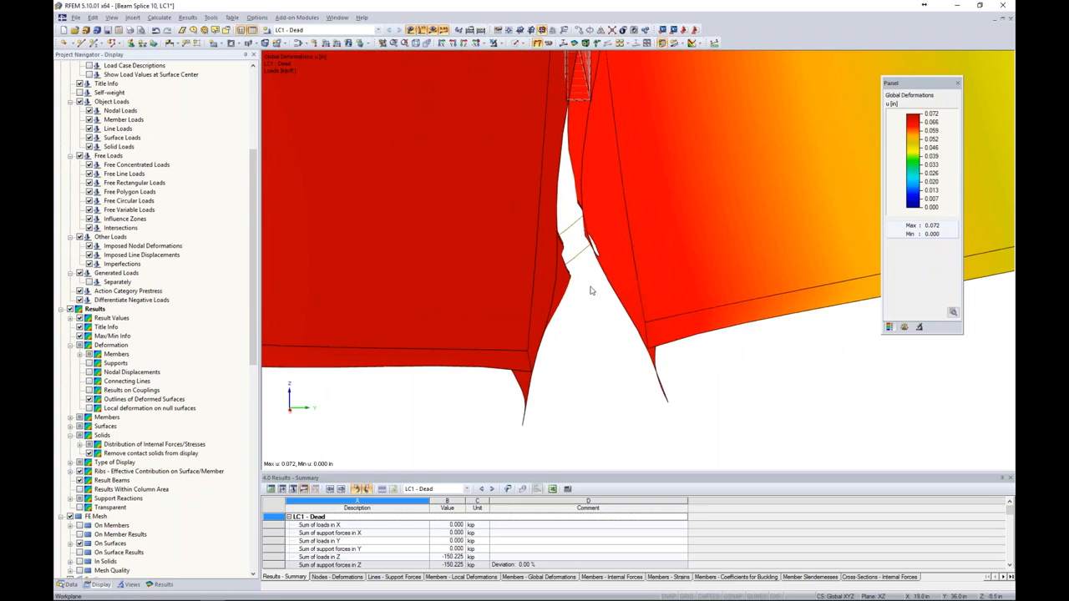
pyautogui.scroll(-5, 590, 291)
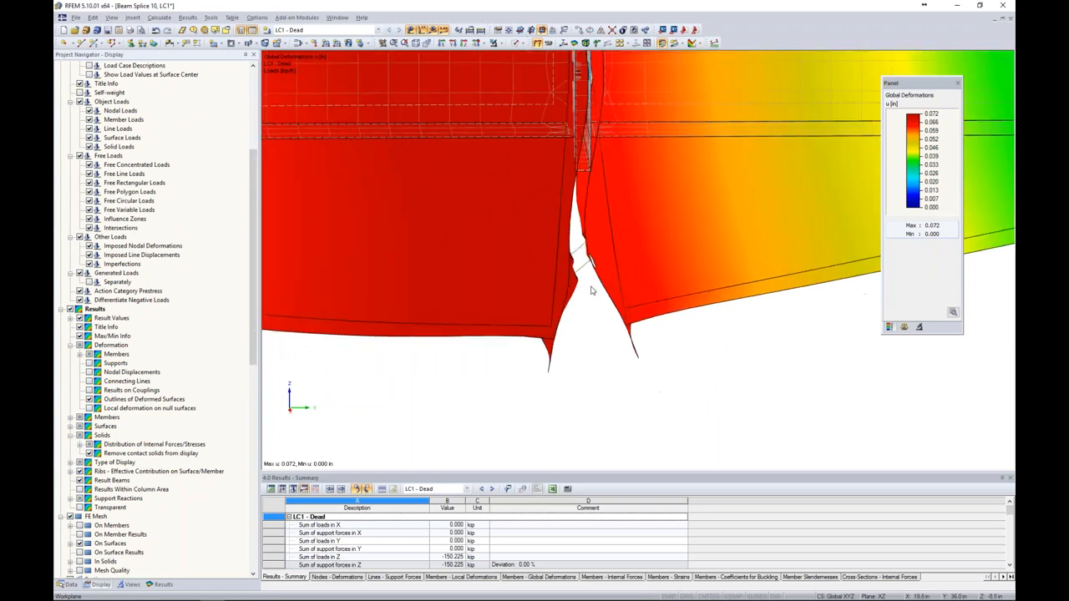
pyautogui.keyDown('ctrl'); pyautogui.moveTo(599, 301); pyautogui.dragTo(656, 373, button='middle'); pyautogui.keyUp('ctrl')
# - Switch from global deformations to surface results and view the basic internal forces m-y and v-x
pyautogui.click(155, 585)
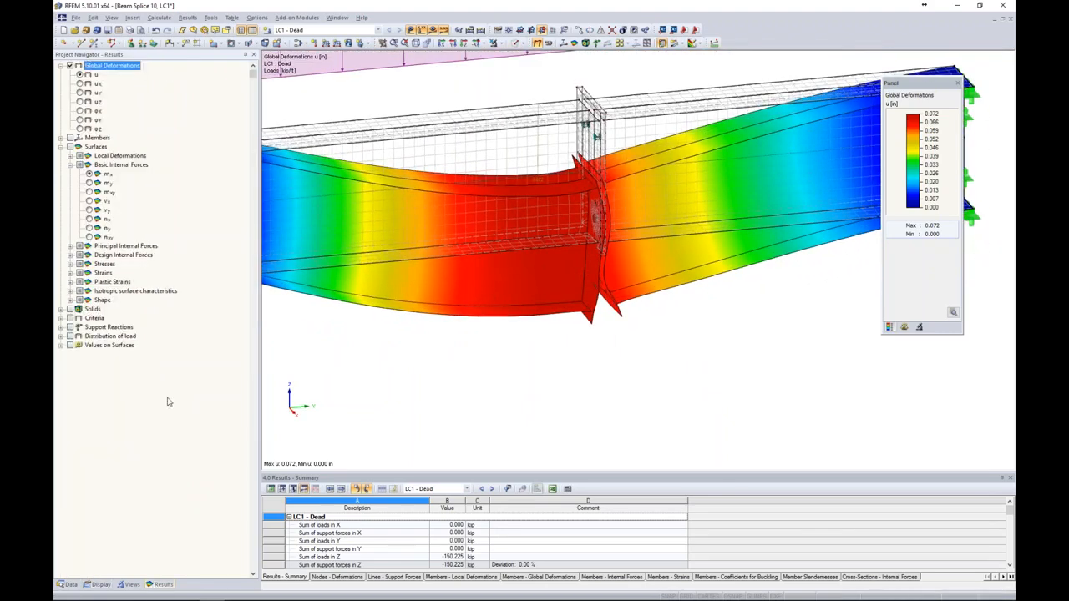
pyautogui.click(70, 147)
pyautogui.click(90, 183)
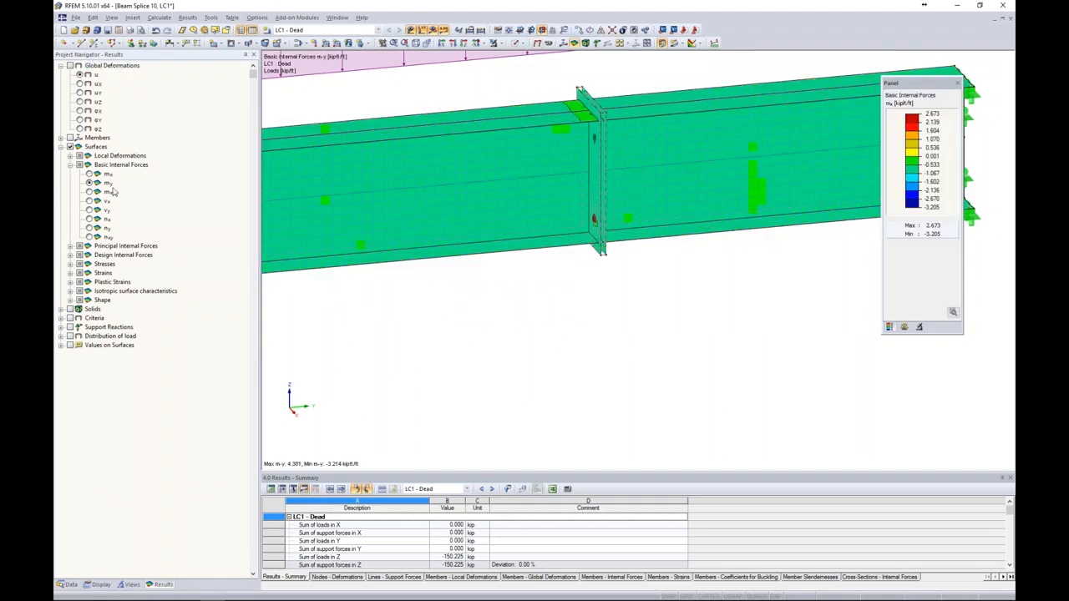
pyautogui.click(89, 201)
# - Display the maximum von Mises equivalent stresses (Sigma-eqv,Max,Mises) on the beam surfaces
pyautogui.click(70, 264)
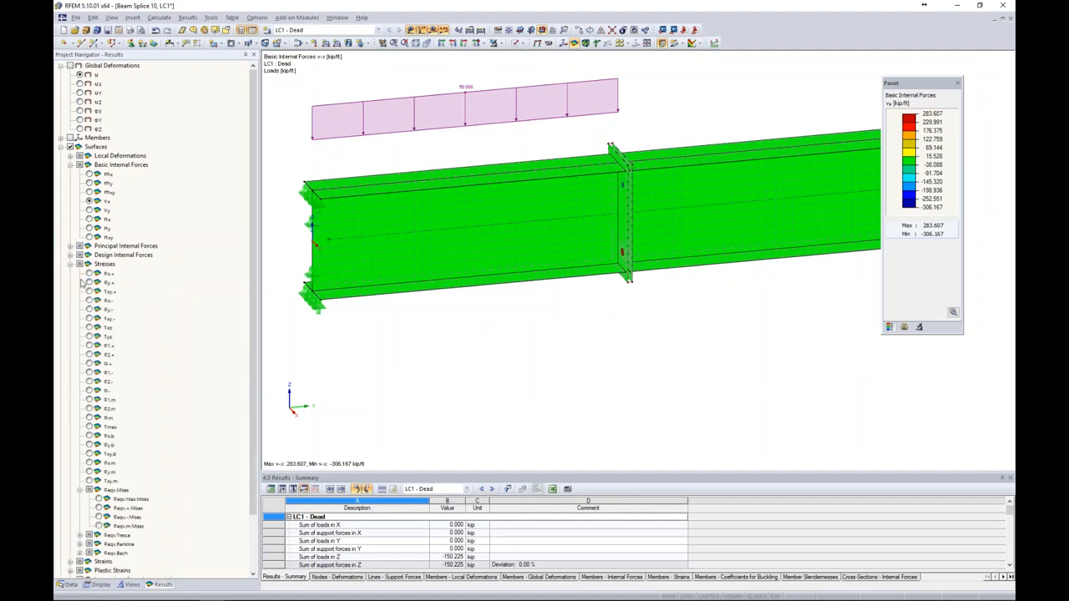
pyautogui.click(99, 498)
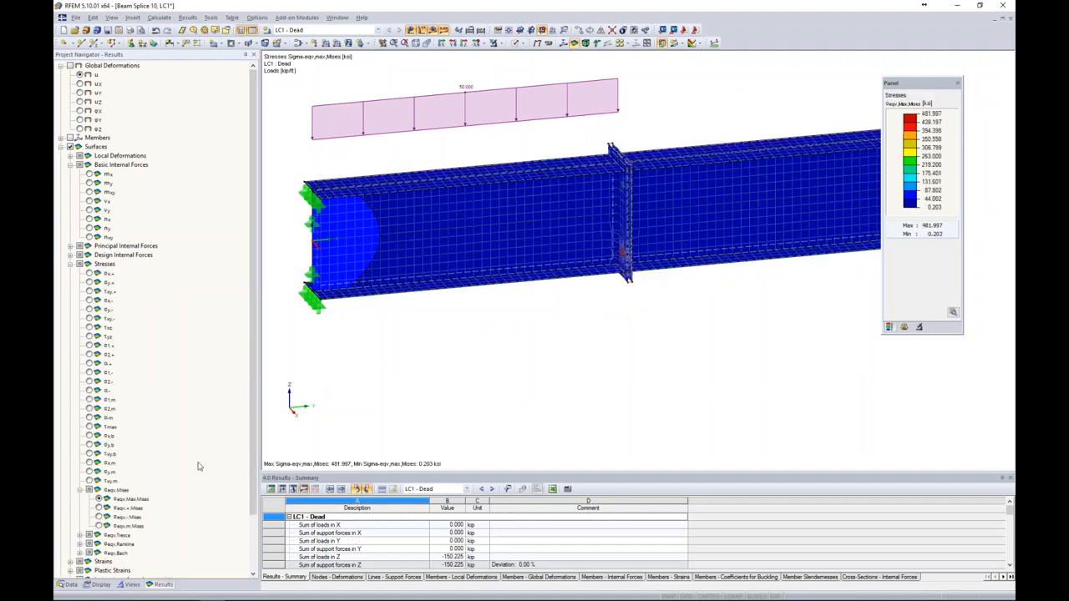
pyautogui.keyDown('ctrl'); pyautogui.moveTo(542, 329); pyautogui.dragTo(626, 187, button='middle'); pyautogui.keyUp('ctrl')
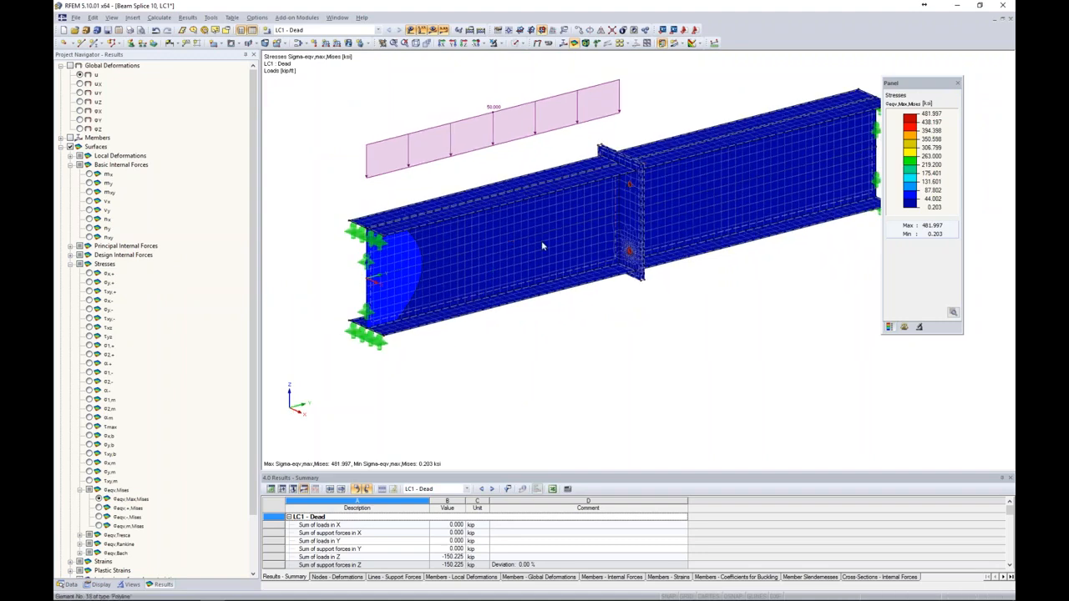
pyautogui.moveTo(636, 297); pyautogui.dragTo(594, 328, button='middle')
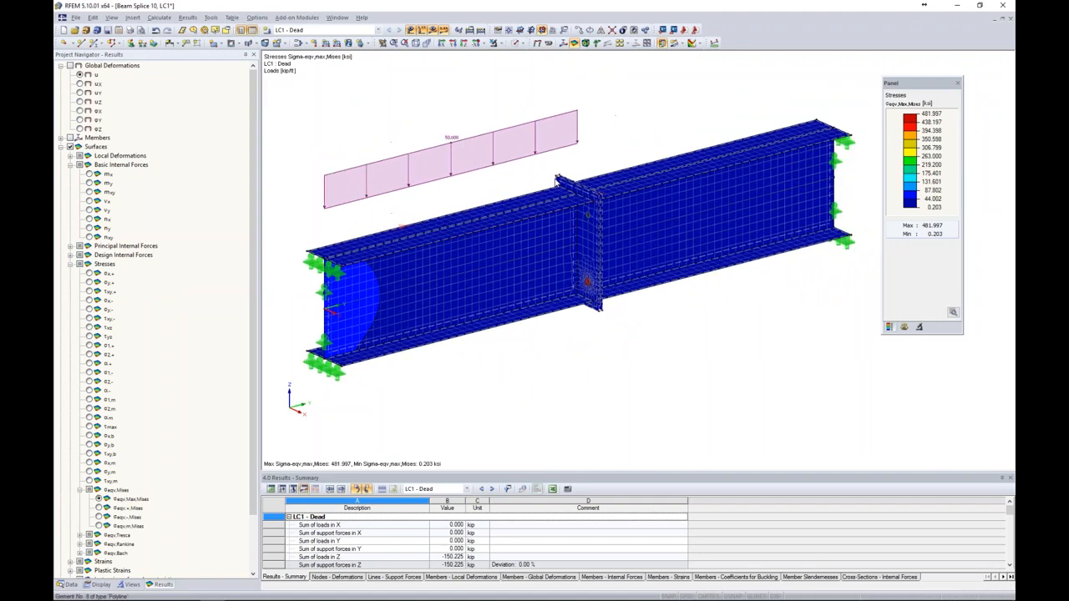
# - Hide the loads and isolate the end plates with their bolts at the splice in visibility mode
pyautogui.click(411, 30)
pyautogui.moveTo(530, 144); pyautogui.dragTo(637, 366)
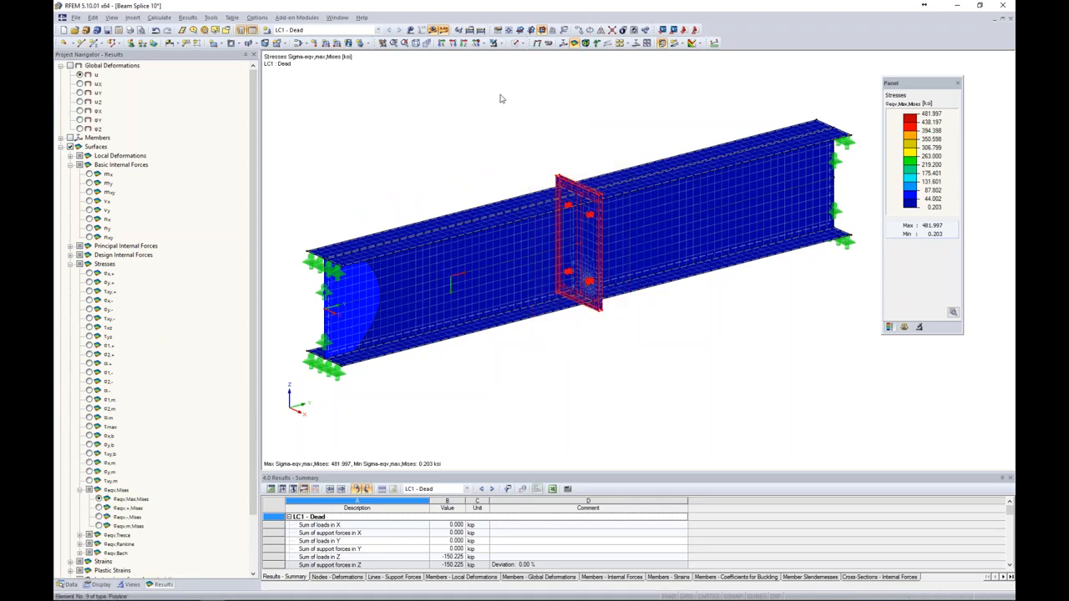
pyautogui.click(497, 42)
pyautogui.click(507, 56)
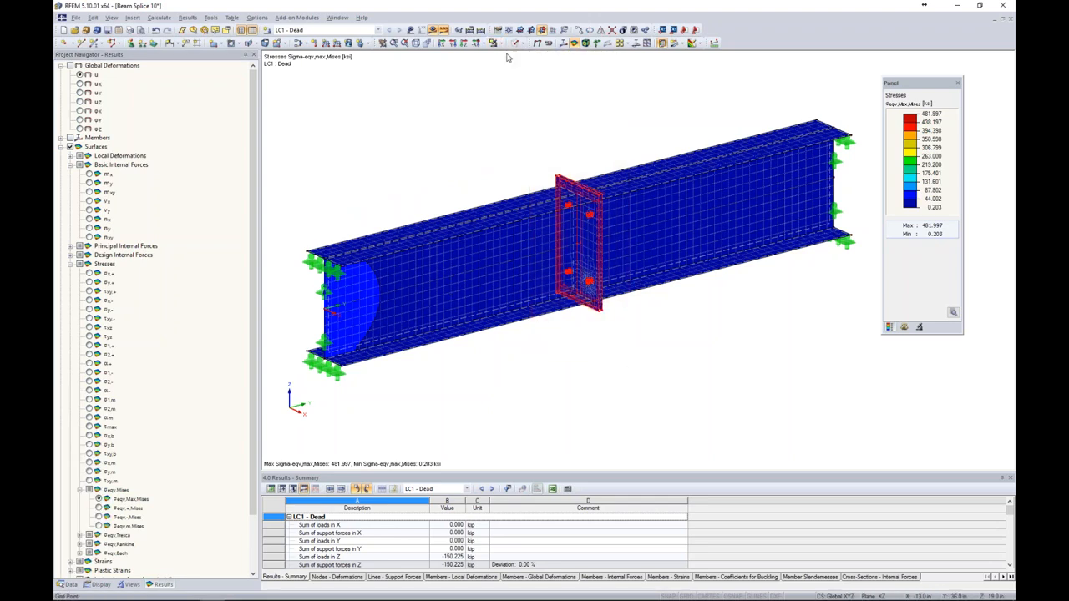
# - Set the distribution of internal forces/stresses on surfaces to Constant on Elements for the isolated end plates
pyautogui.scroll(5, 599, 285)
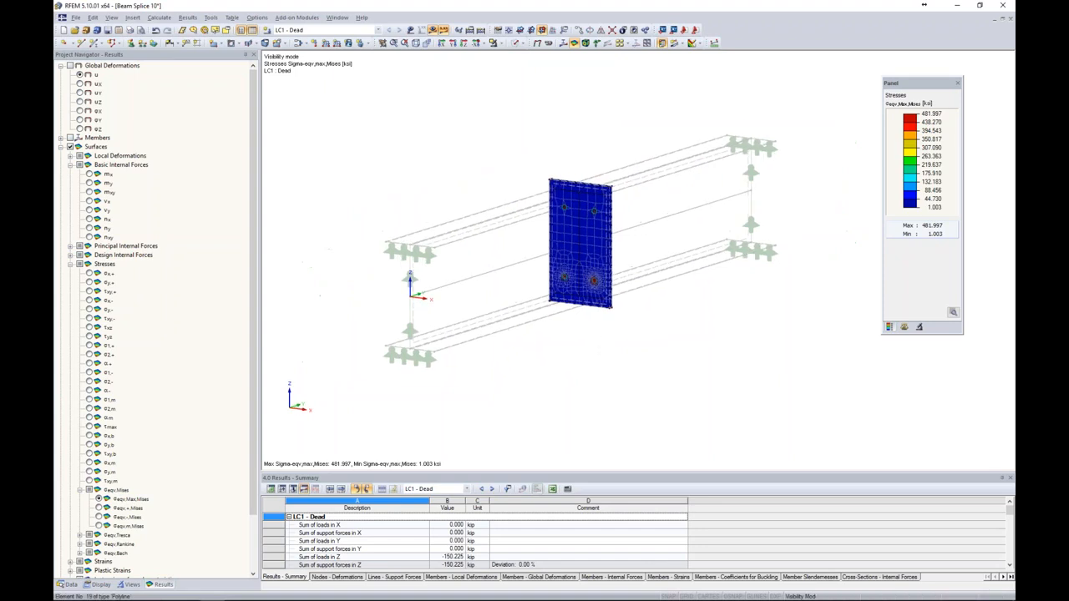
pyautogui.moveTo(699, 275); pyautogui.dragTo(691, 310, button='middle')
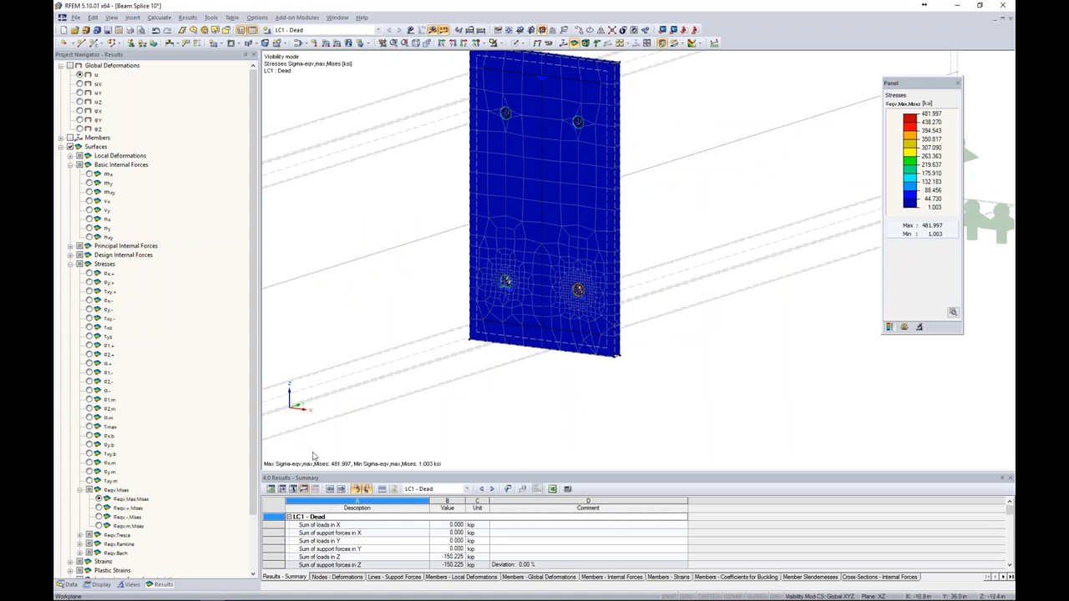
pyautogui.click(100, 585)
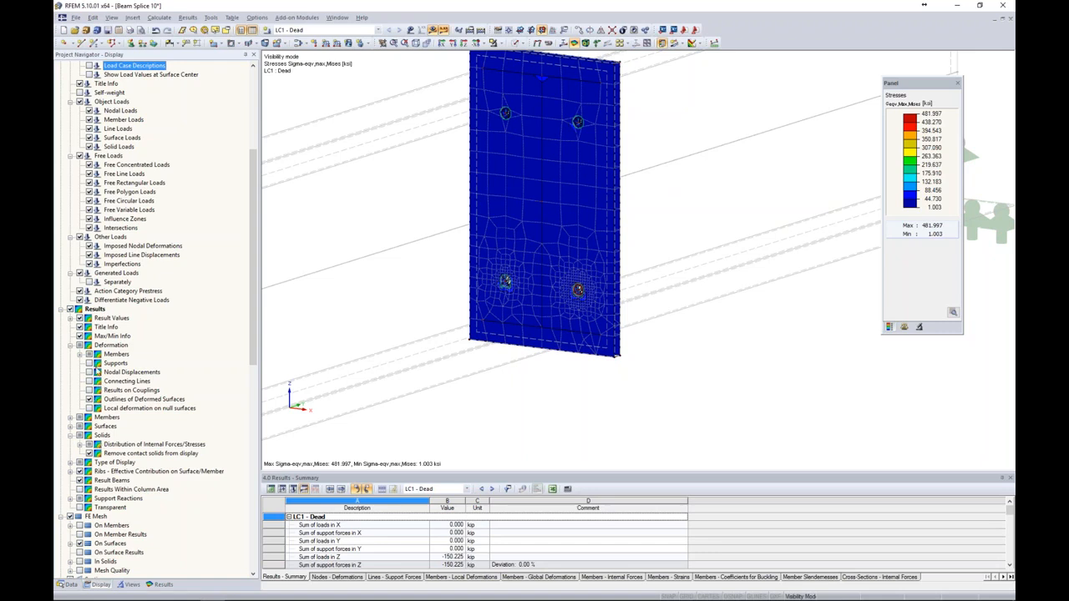
pyautogui.click(70, 426)
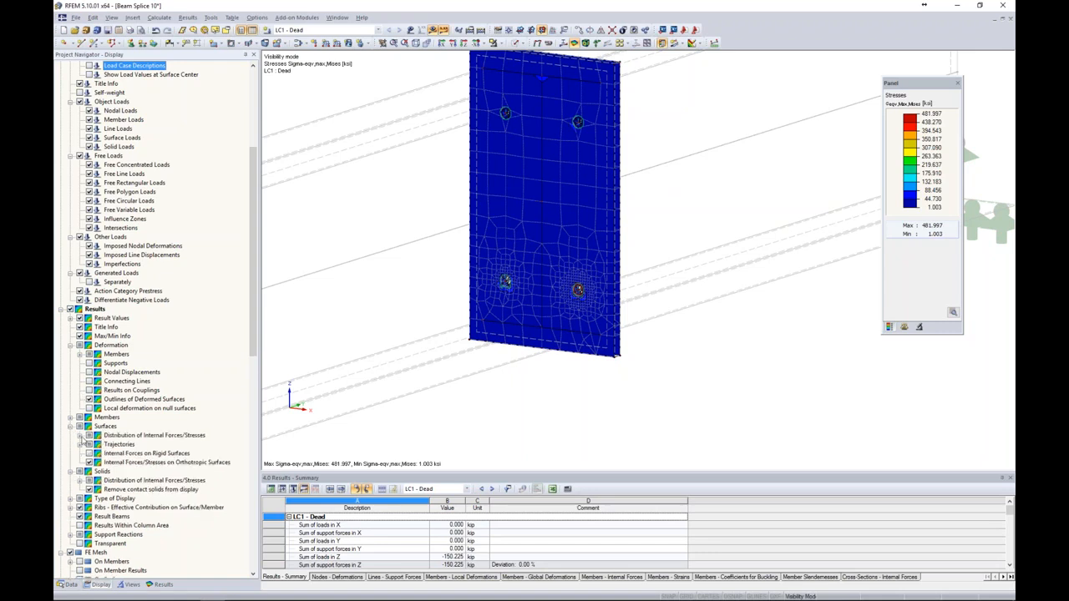
pyautogui.click(80, 435)
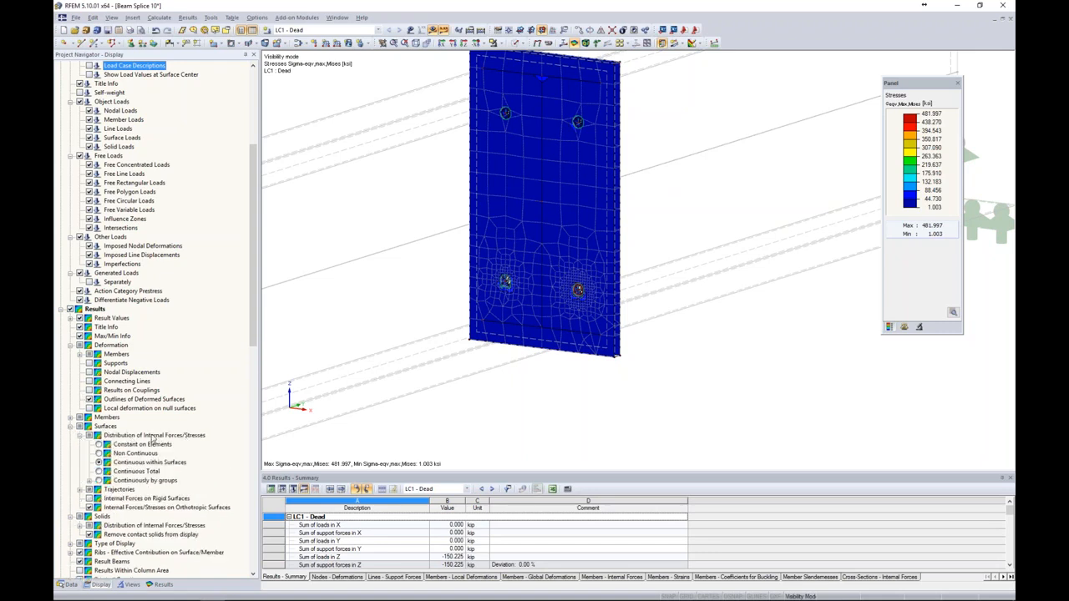
pyautogui.click(99, 445)
# - Examine the element-by-element von Mises stresses around the lower bolt hole of the end plate
pyautogui.scroll(6, 576, 296)
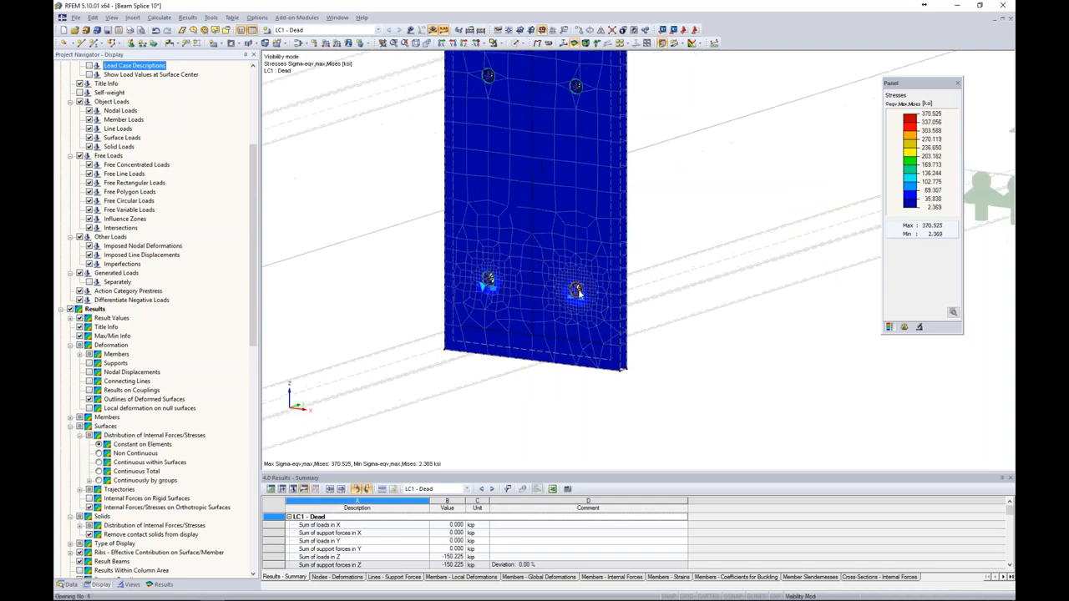
pyautogui.scroll(1, 577, 299)
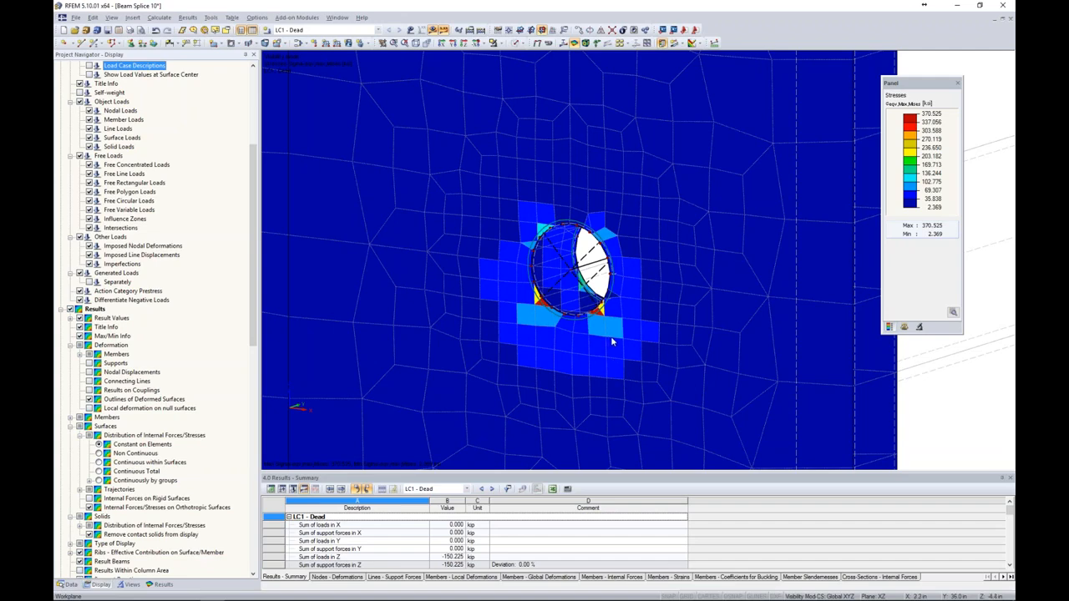
pyautogui.scroll(-1, 611, 340)
pyautogui.scroll(-2, 622, 339)
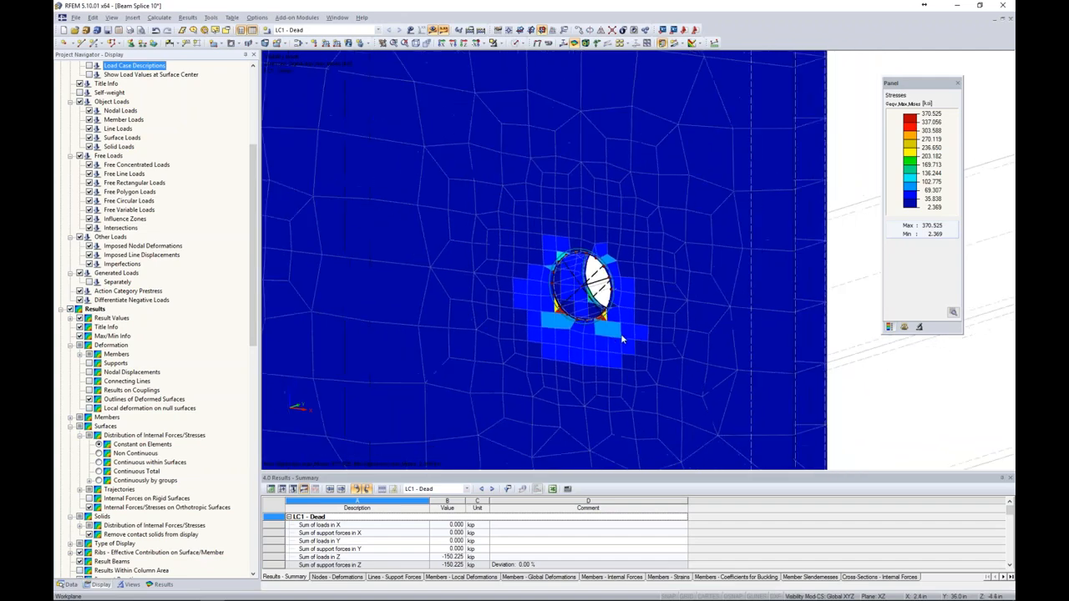
pyautogui.scroll(1, 622, 339)
pyautogui.scroll(2, 616, 332)
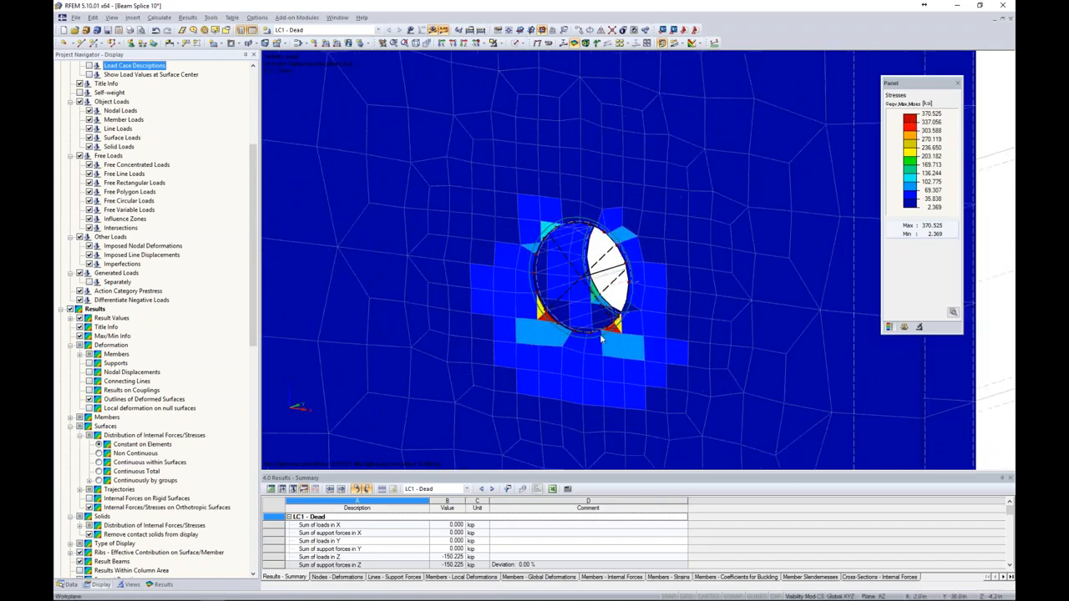
pyautogui.scroll(2, 626, 318)
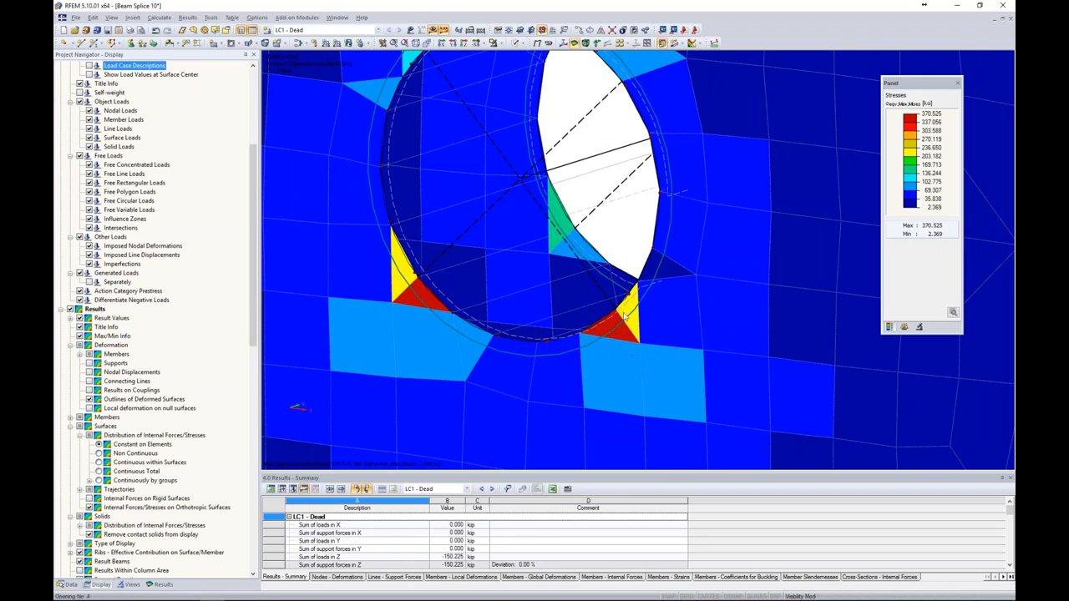
# - Set the maximum of the stress isoband value scale to 50.000 ksi and fill the intermediate values
pyautogui.scroll(-2, 815, 231)
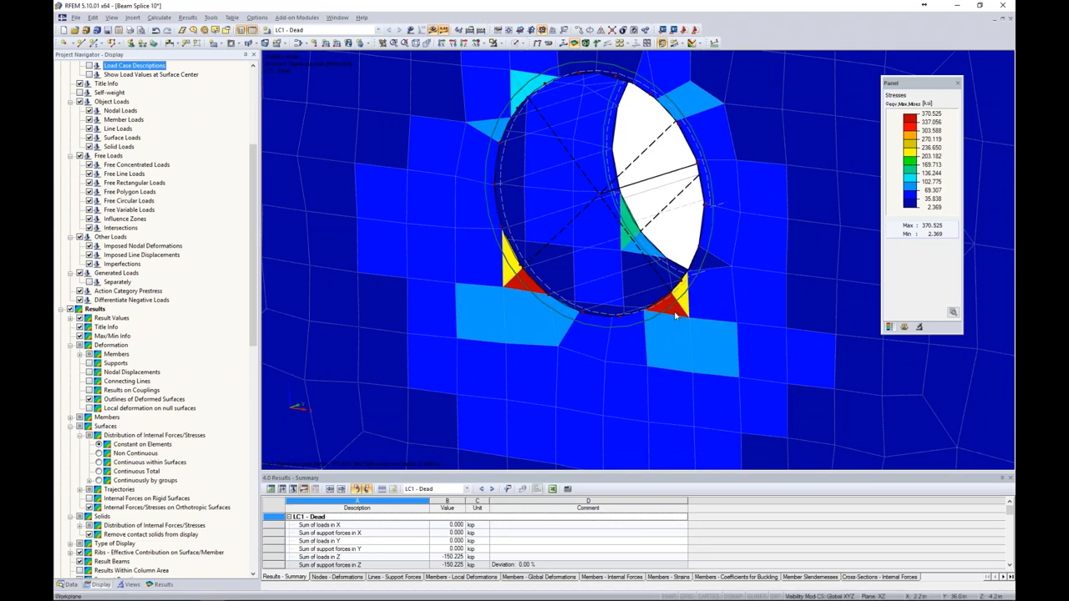
pyautogui.click(914, 122)
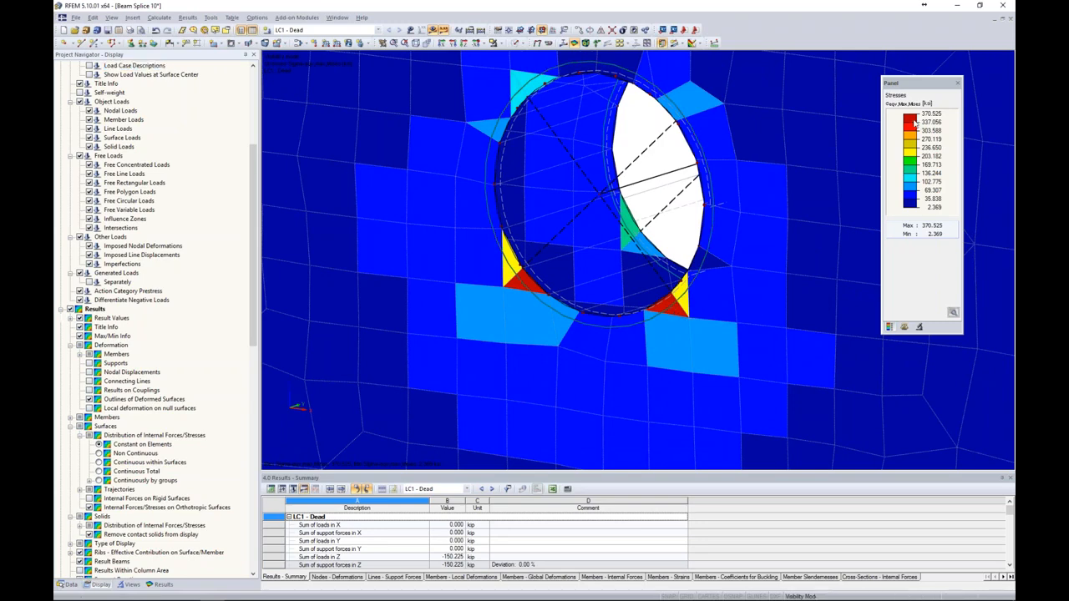
pyautogui.doubleClick(914, 122)
pyautogui.moveTo(898, 95); pyautogui.dragTo(864, 118)
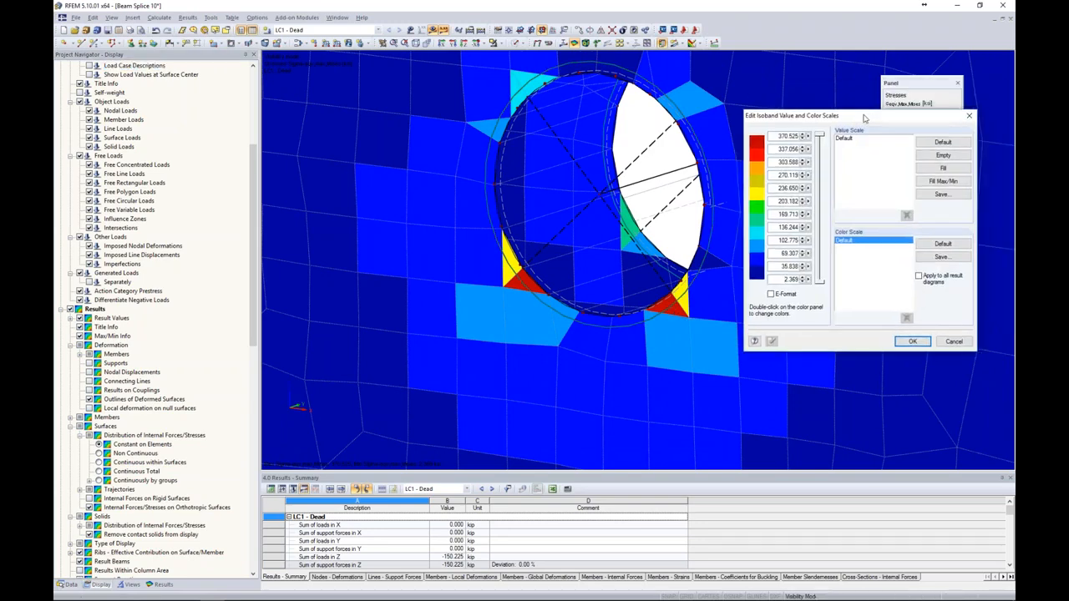
pyautogui.doubleClick(790, 136)
pyautogui.write('50.000')
pyautogui.click(930, 171)
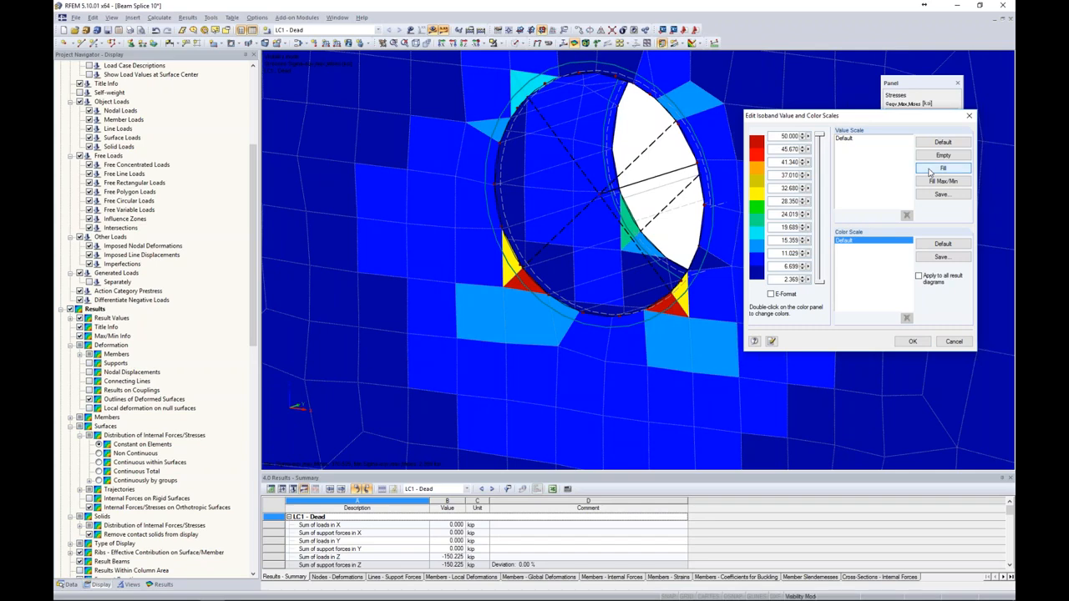
pyautogui.click(913, 342)
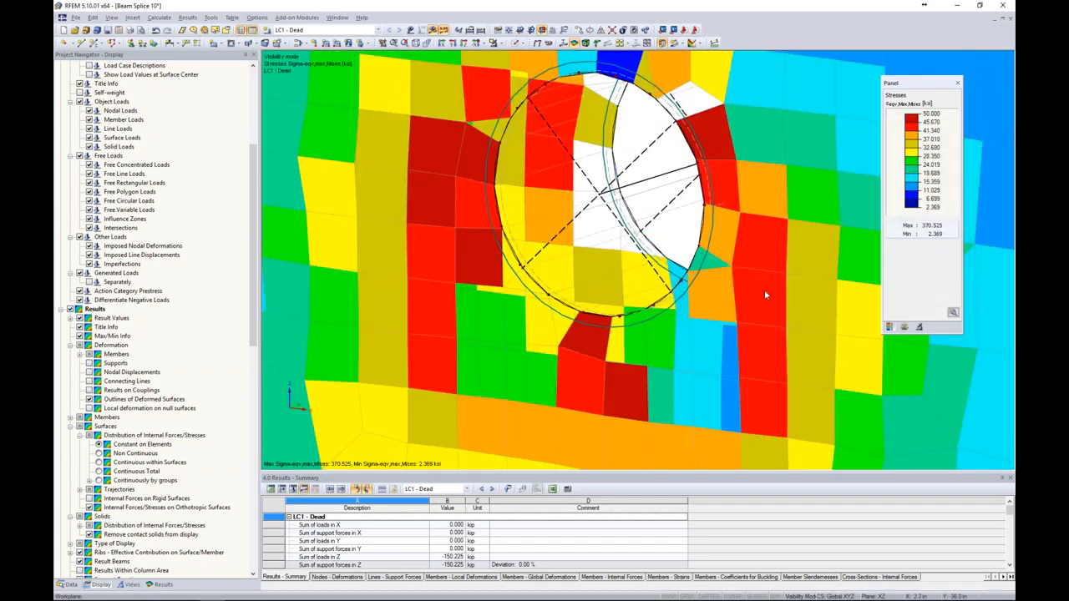
# - Examine the von Mises stress distribution around the end plates' lower bolt holes with the rescaled color bands
pyautogui.scroll(-2, 764, 290)
pyautogui.scroll(-5, 695, 234)
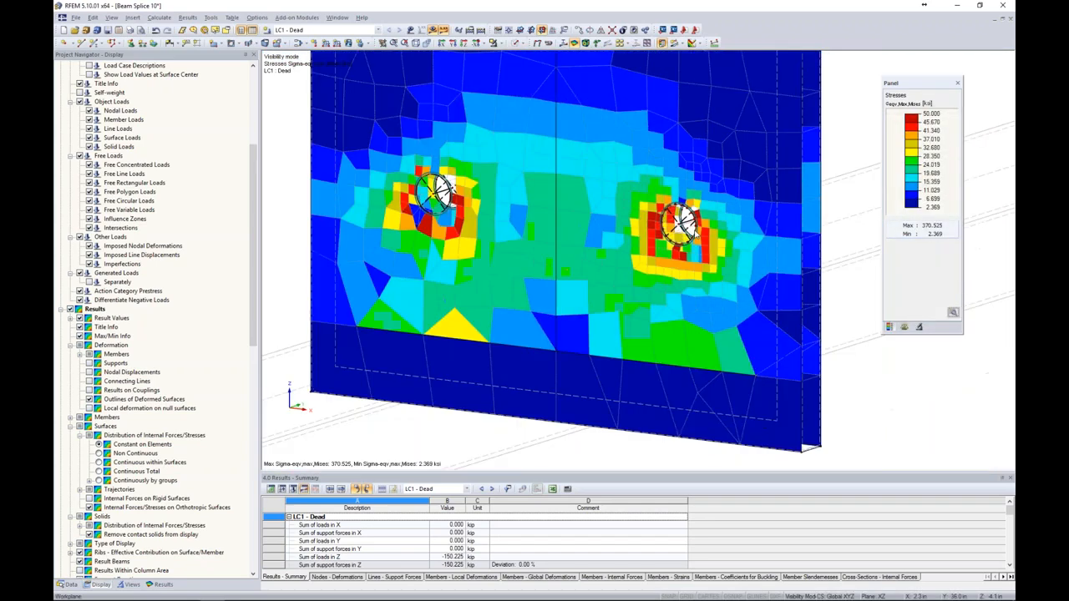
pyautogui.scroll(-2, 695, 234)
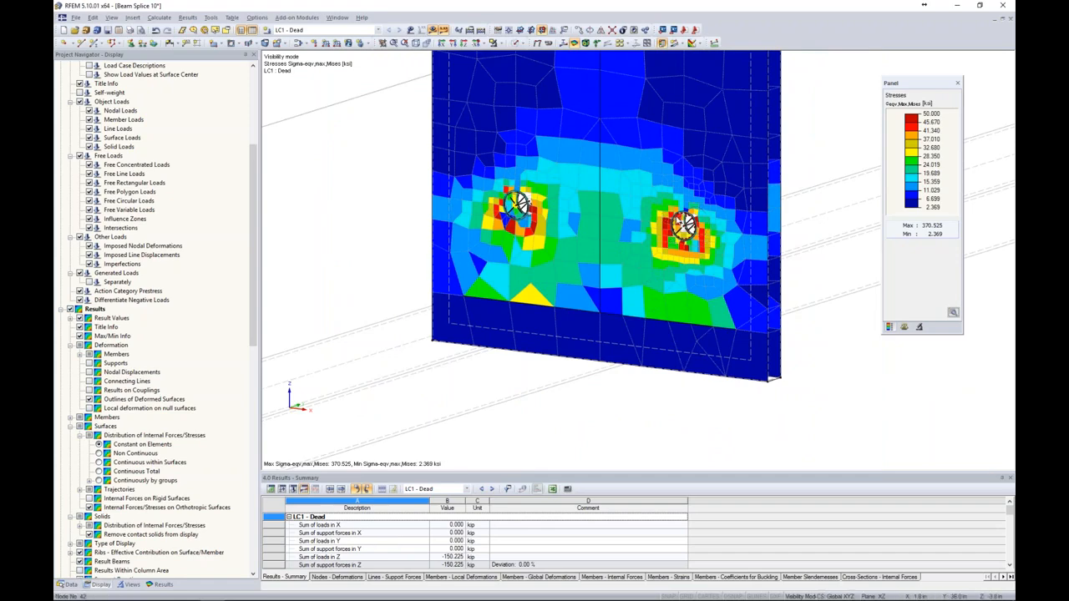
pyautogui.scroll(4, 679, 224)
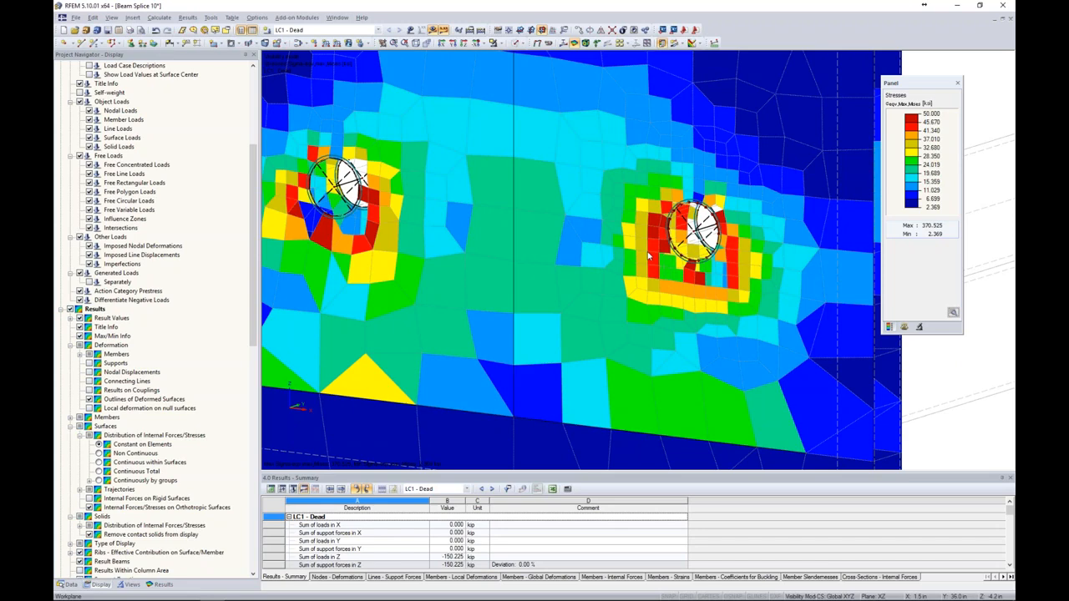
pyautogui.scroll(-3, 666, 210)
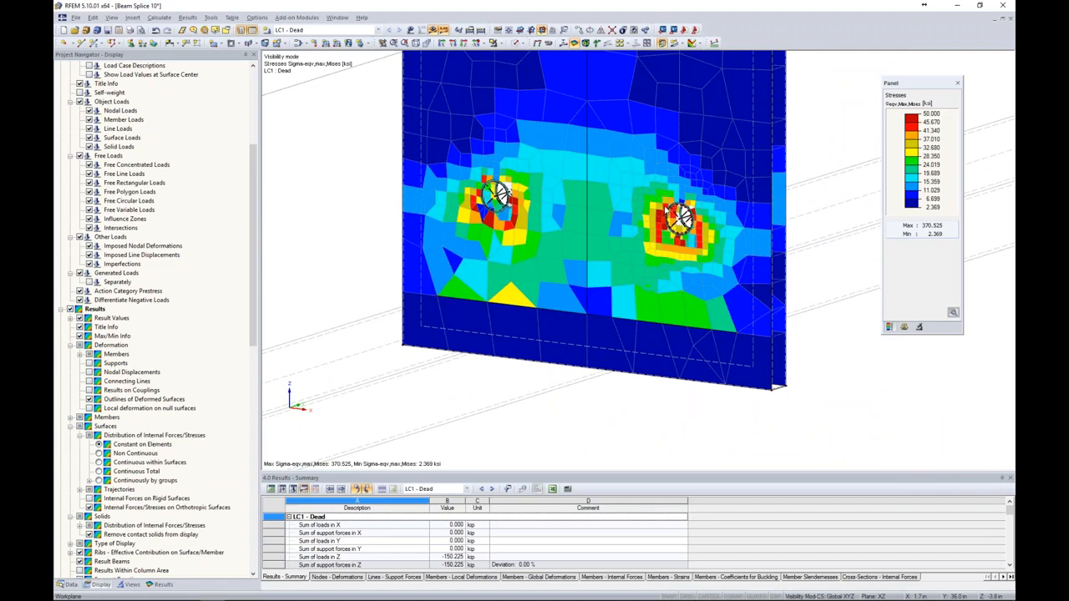
pyautogui.scroll(-4, 693, 215)
pyautogui.keyDown('ctrl'); pyautogui.moveTo(694, 215); pyautogui.dragTo(644, 288, button='middle'); pyautogui.keyUp('ctrl')
# - Hide the surface results and display the member axial forces N in the bolts
pyautogui.click(158, 584)
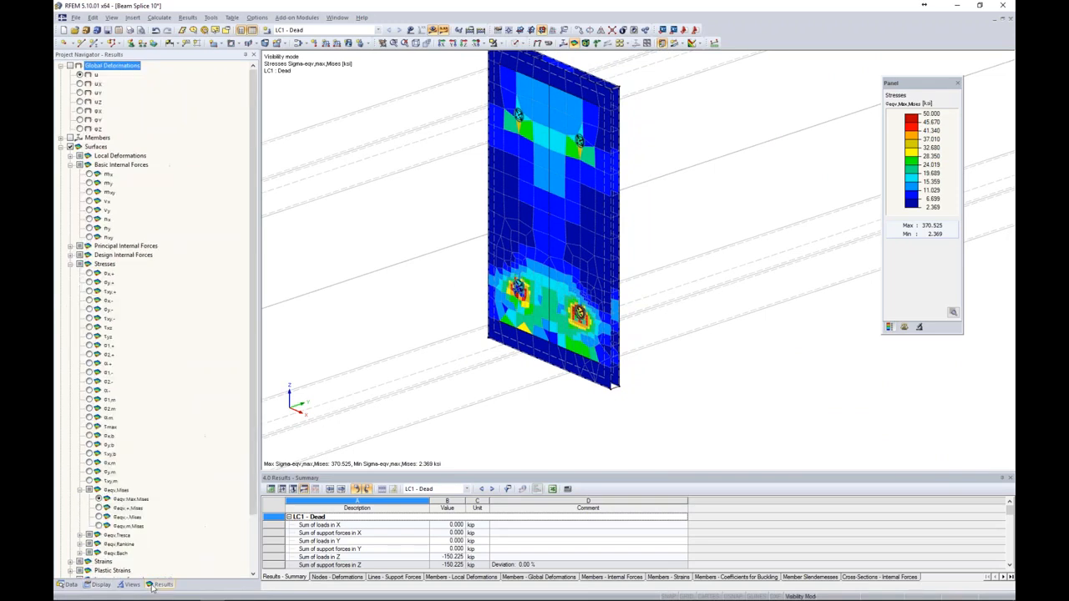
pyautogui.click(70, 147)
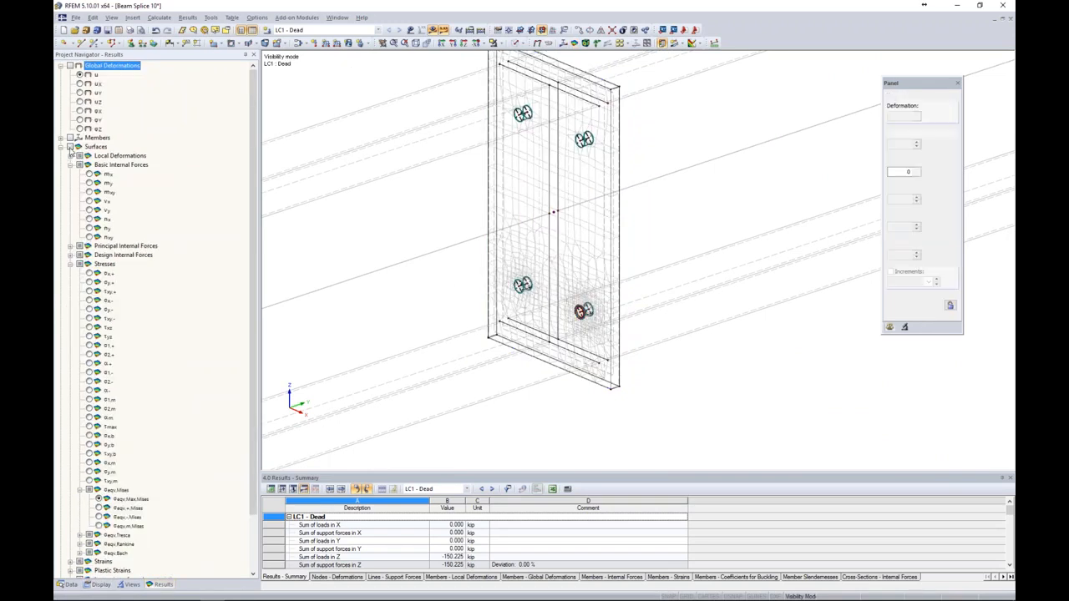
pyautogui.click(70, 137)
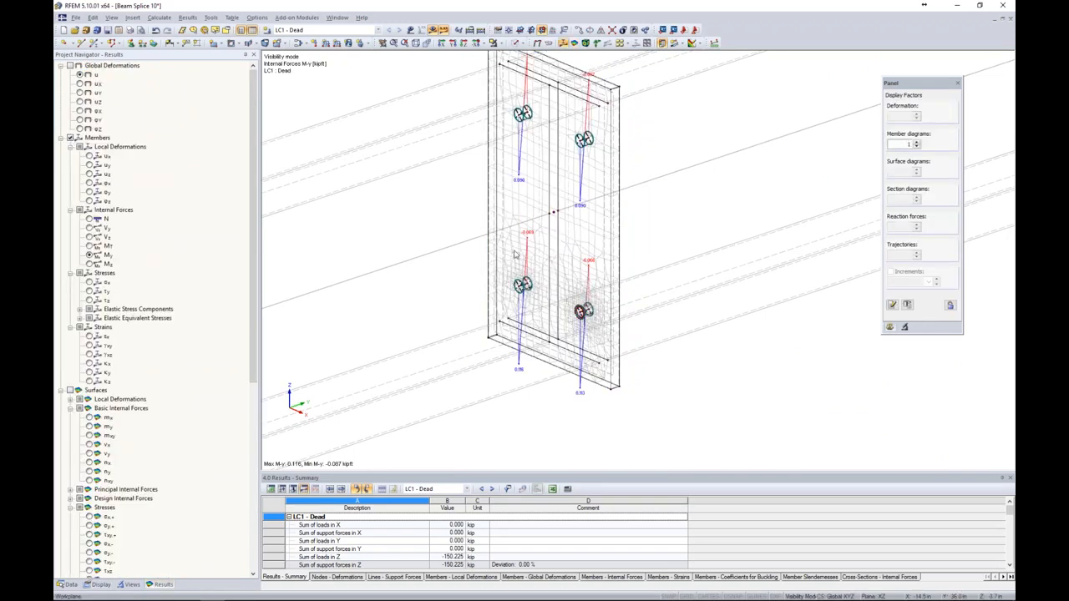
pyautogui.moveTo(674, 259); pyautogui.dragTo(695, 283, button='middle')
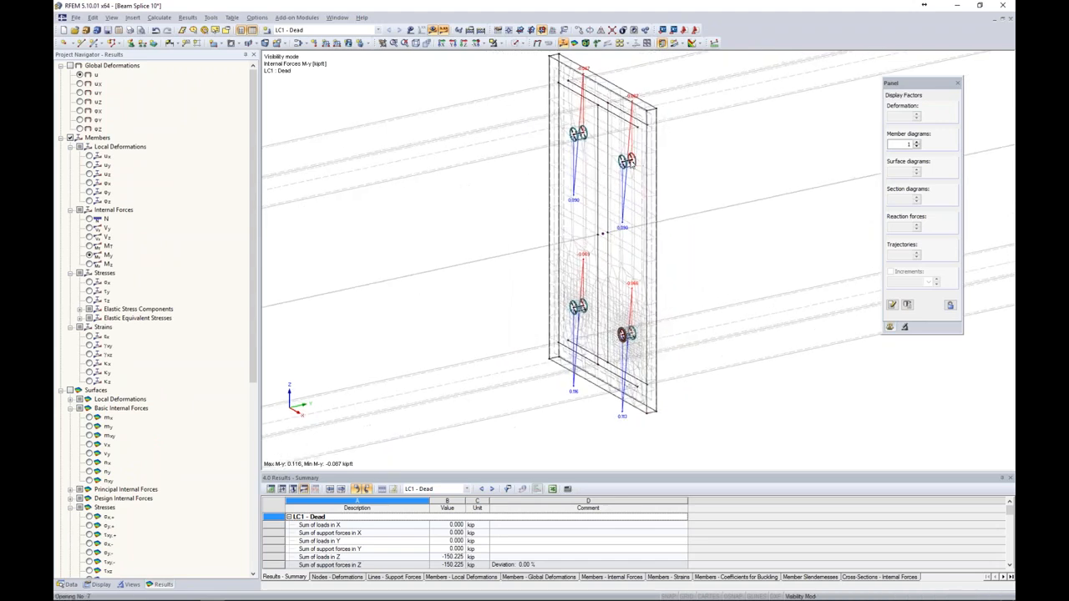
pyautogui.click(89, 219)
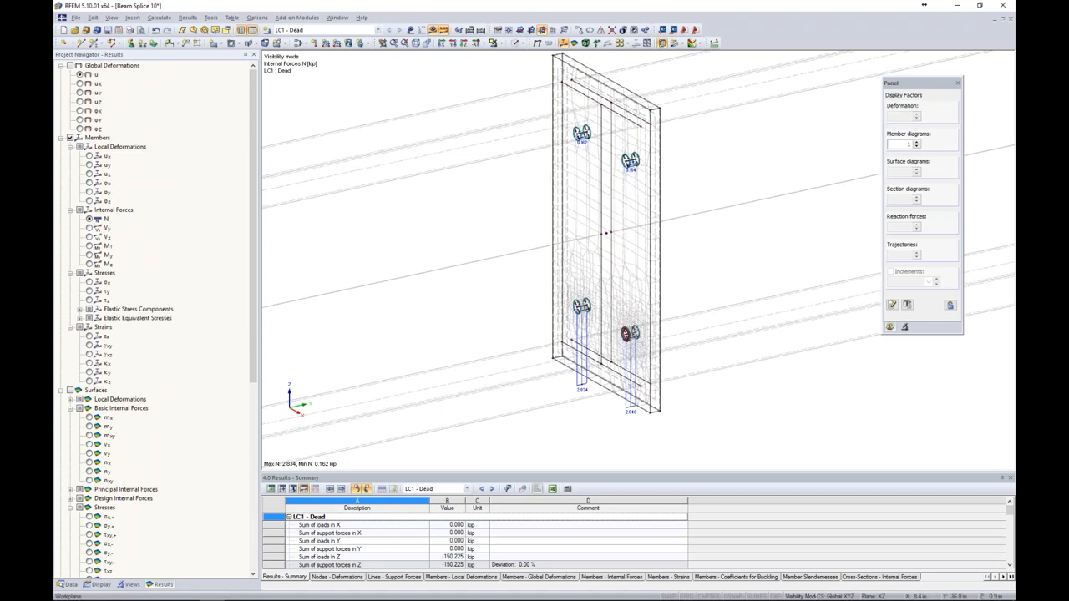
pyautogui.moveTo(613, 328); pyautogui.dragTo(640, 291, button='middle')
pyautogui.scroll(2, 641, 293)
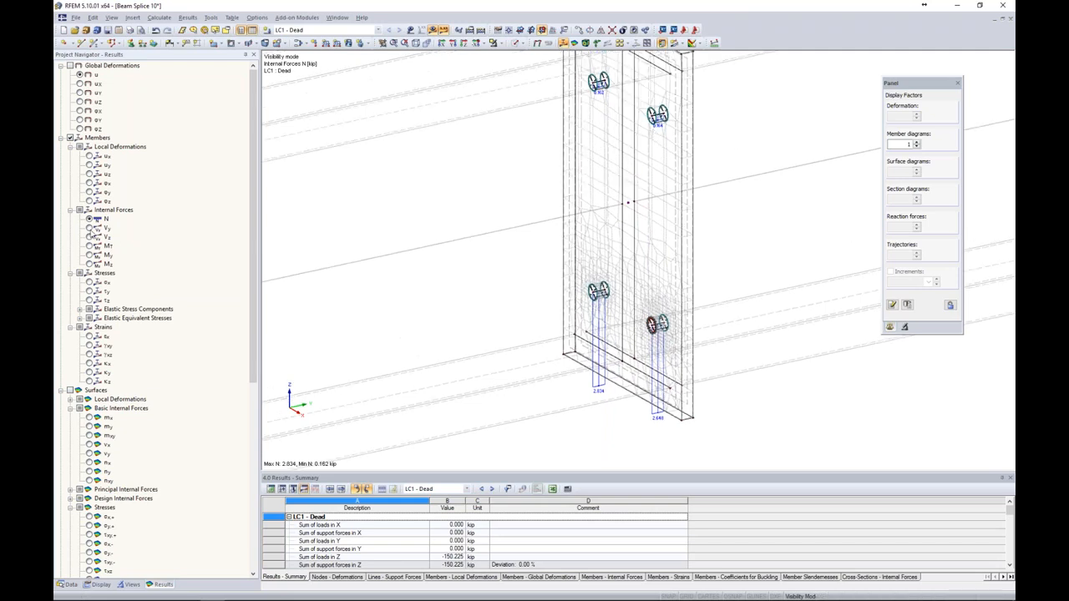
# - Display the member shear forces Vz in the bolts
pyautogui.click(90, 228)
pyautogui.click(90, 238)
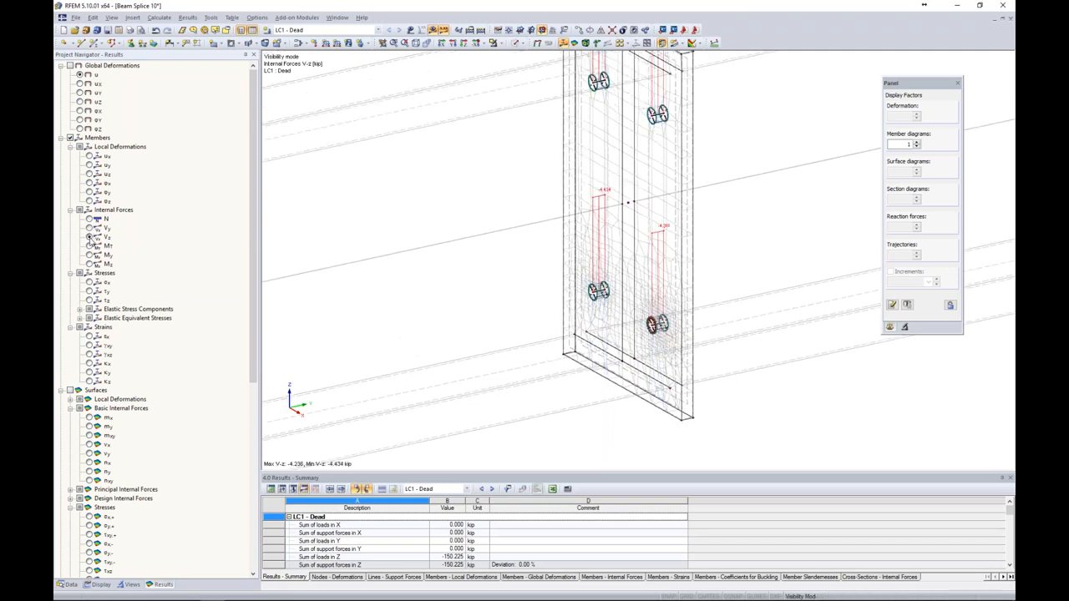
pyautogui.scroll(8, 658, 343)
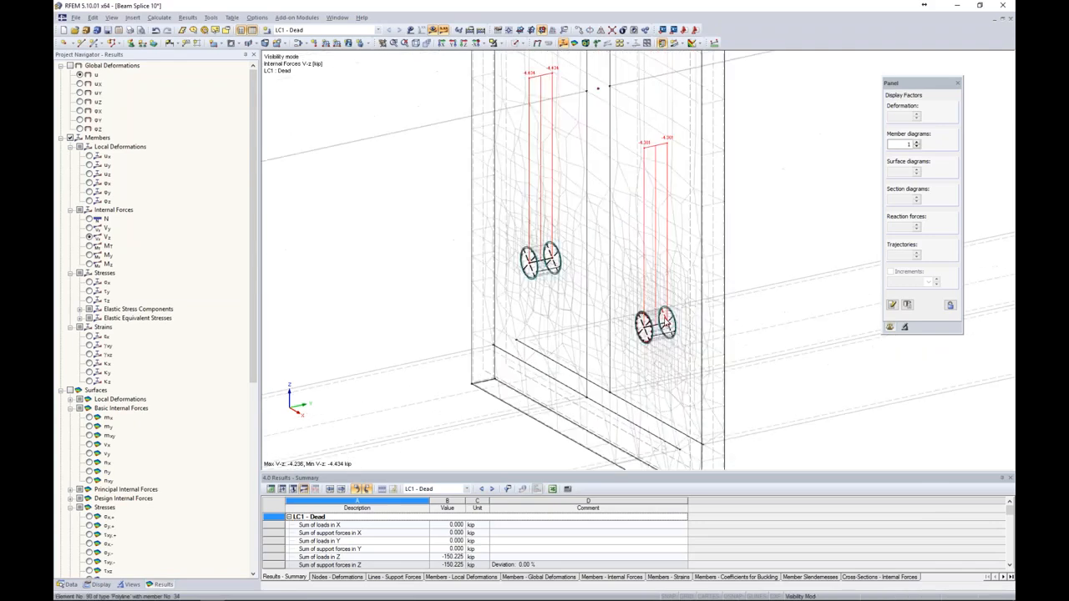
# - Review the result diagrams of one lower bolt member with axial force N added to Vz, and close them
pyautogui.rightClick(656, 332)
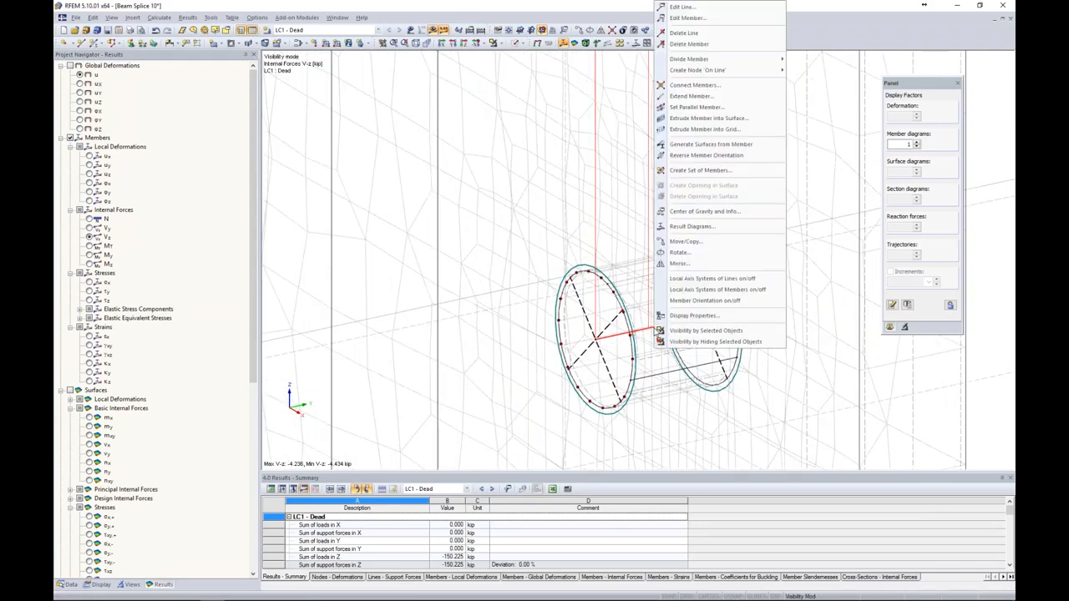
pyautogui.click(679, 242)
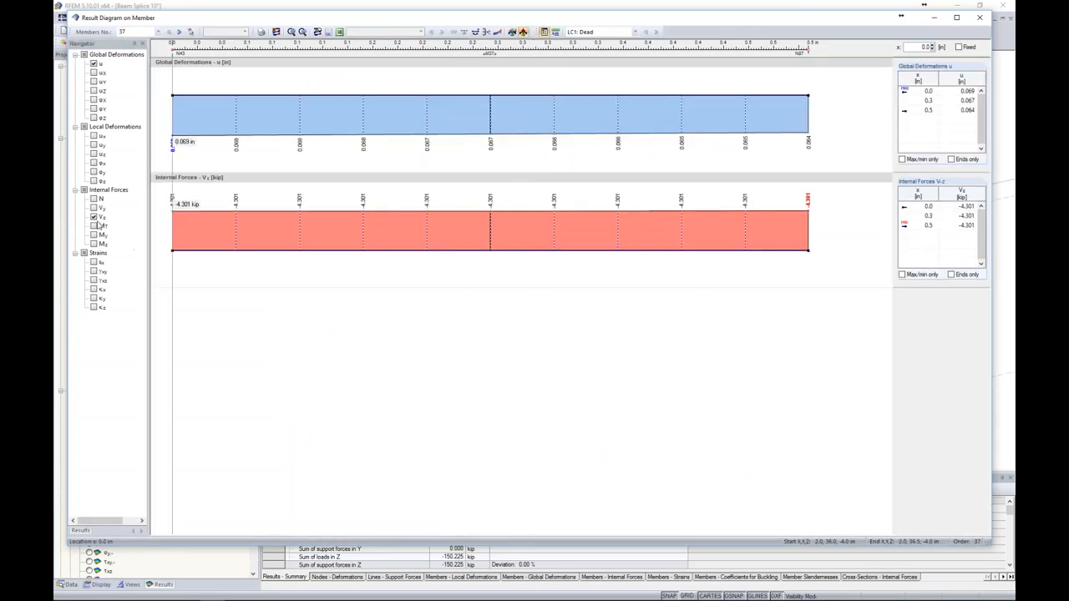
pyautogui.click(94, 198)
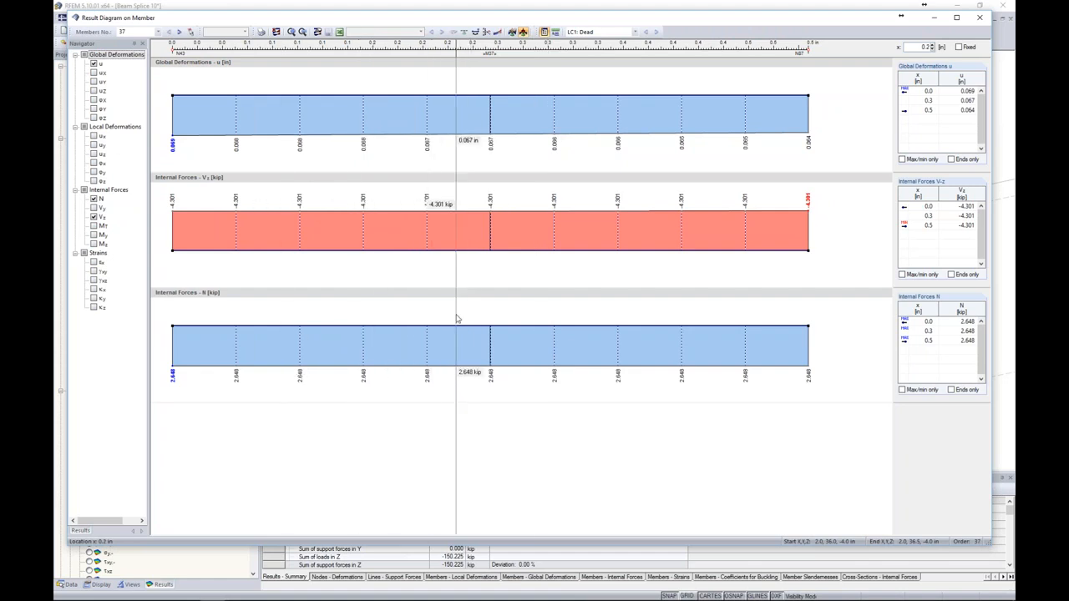
pyautogui.click(980, 18)
# - Zoom out from the splice and switch to the open Beam to Column Bolted model
pyautogui.scroll(-1, 760, 233)
pyautogui.scroll(-6, 760, 233)
pyautogui.scroll(-1, 758, 235)
pyautogui.scroll(-1, 716, 275)
pyautogui.scroll(-2, 644, 341)
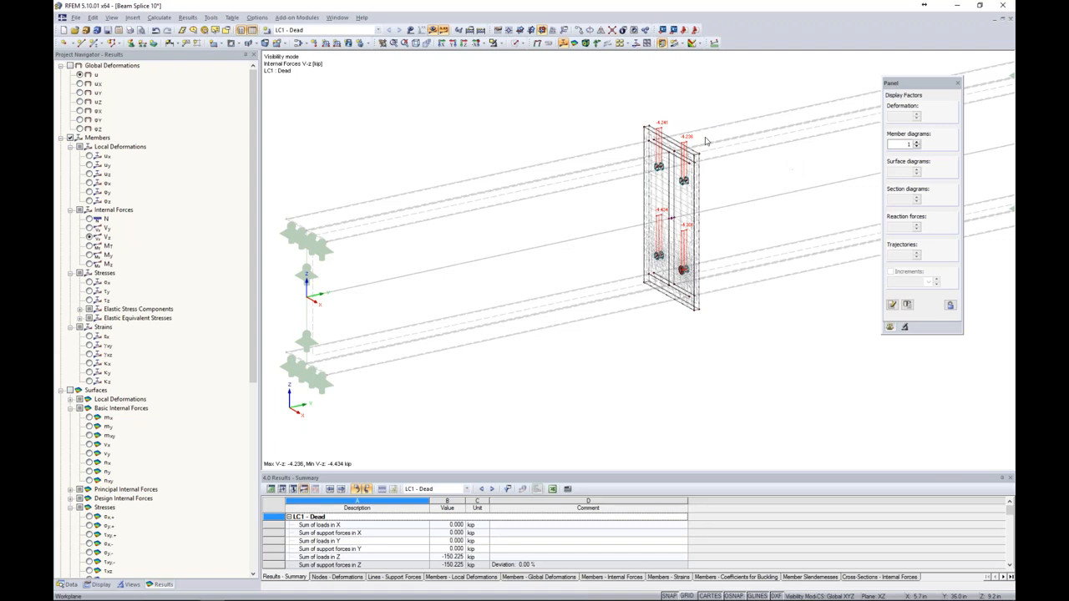
pyautogui.click(338, 17)
pyautogui.click(409, 157)
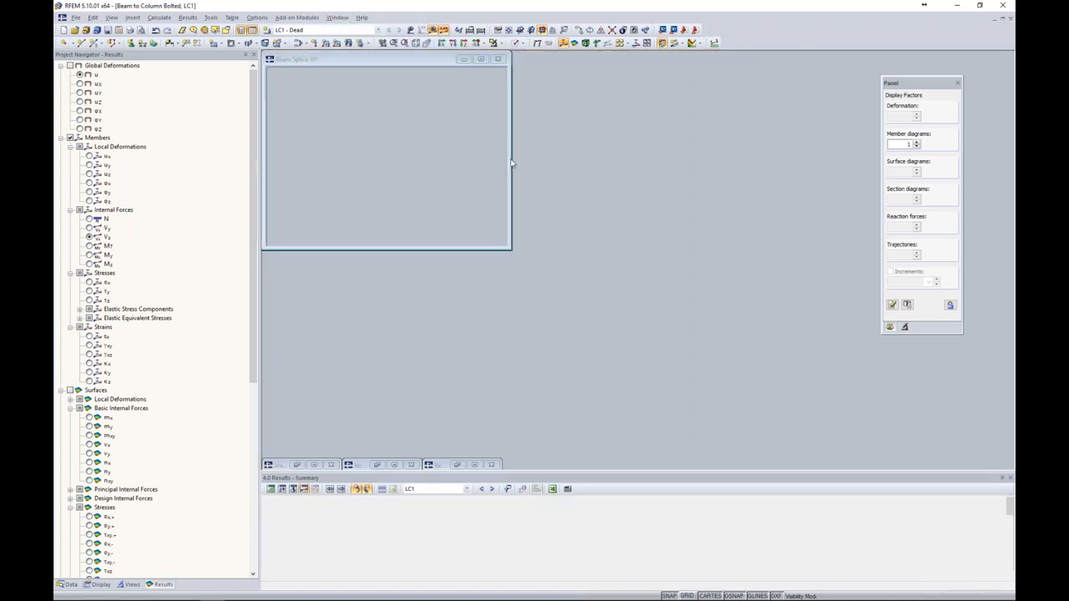
# - Examine the beam-to-column model's supports, line load and bolted end-plate connection from several angles
pyautogui.moveTo(654, 222); pyautogui.dragTo(700, 209, button='middle')
pyautogui.scroll(2, 590, 235)
pyautogui.scroll(1, 590, 234)
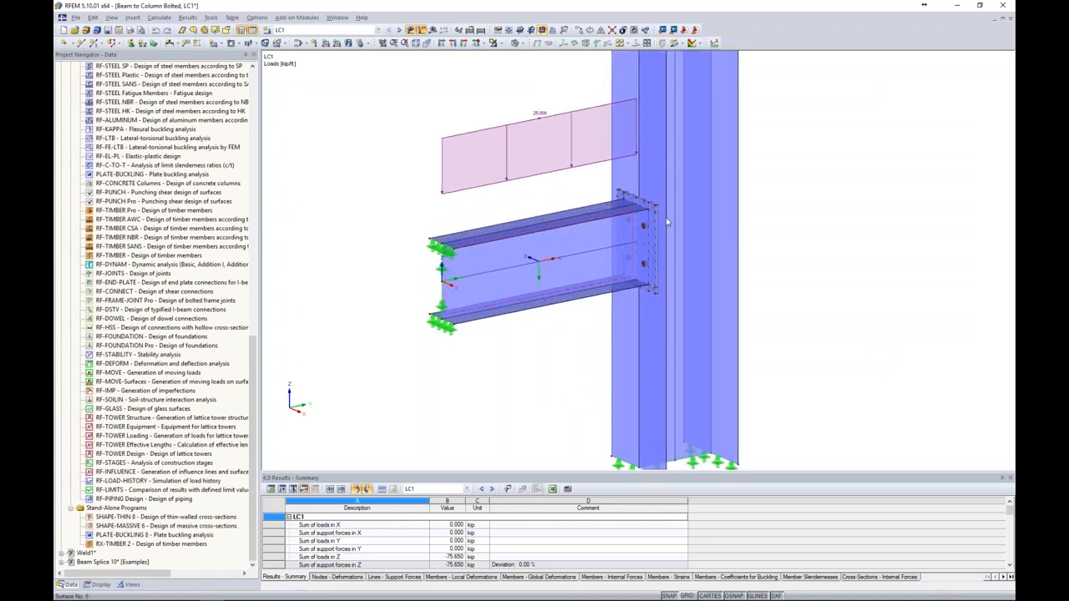
pyautogui.keyDown('ctrl'); pyautogui.moveTo(774, 239); pyautogui.dragTo(741, 289, button='middle'); pyautogui.keyUp('ctrl')
pyautogui.scroll(-1, 789, 234)
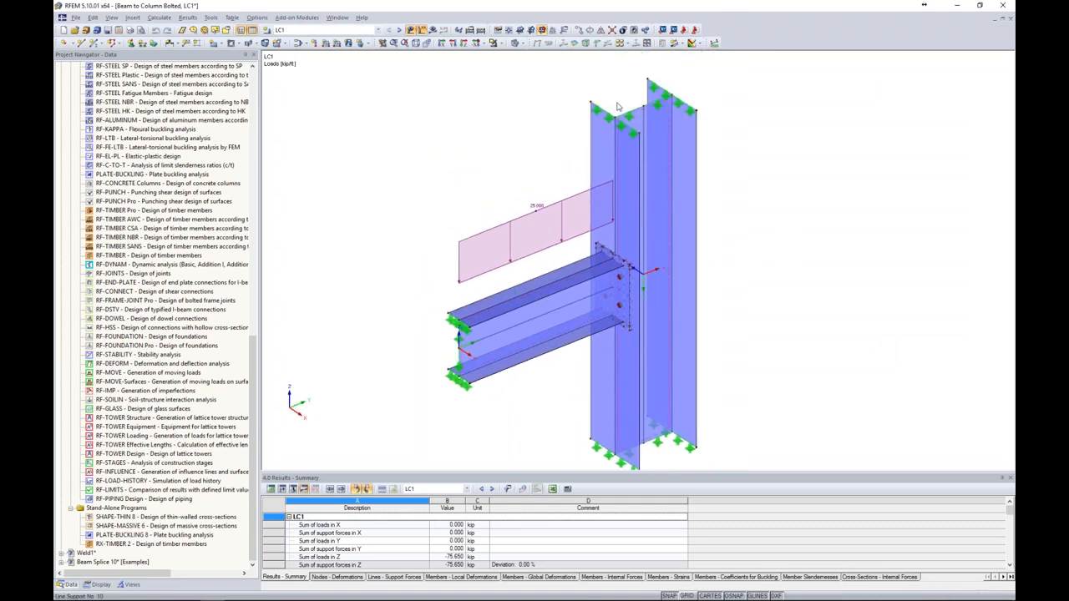
pyautogui.keyDown('ctrl'); pyautogui.moveTo(770, 265); pyautogui.dragTo(783, 232, button='middle'); pyautogui.keyUp('ctrl')
pyautogui.moveTo(748, 290); pyautogui.dragTo(745, 249, button='middle')
pyautogui.scroll(2, 744, 250)
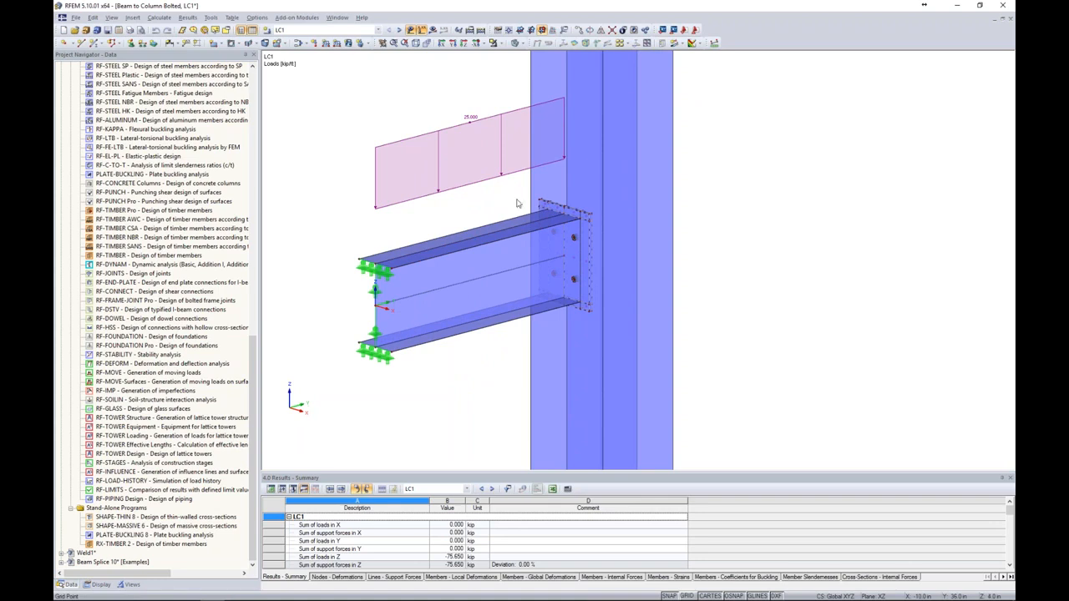
# - Hide the loads and isolate the end-plate connection with its bolts in visibility mode
pyautogui.moveTo(522, 196); pyautogui.dragTo(729, 355)
pyautogui.click(410, 30)
pyautogui.click(500, 43)
pyautogui.click(534, 47)
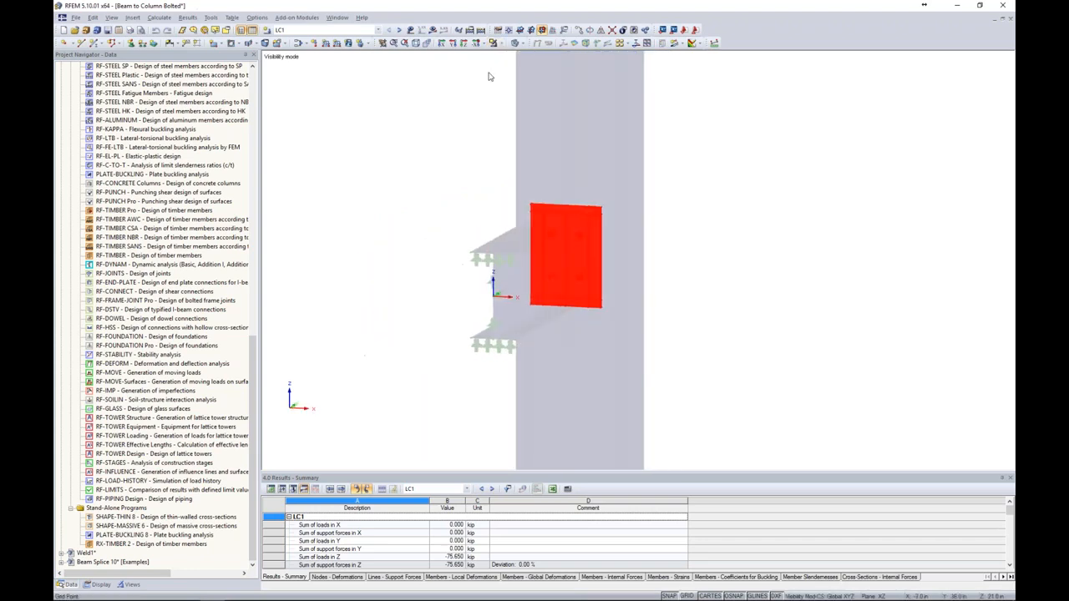
# - Display the isolated connection as a wireframe seen in the Y direction and clear the selection
pyautogui.click(522, 43)
pyautogui.click(525, 56)
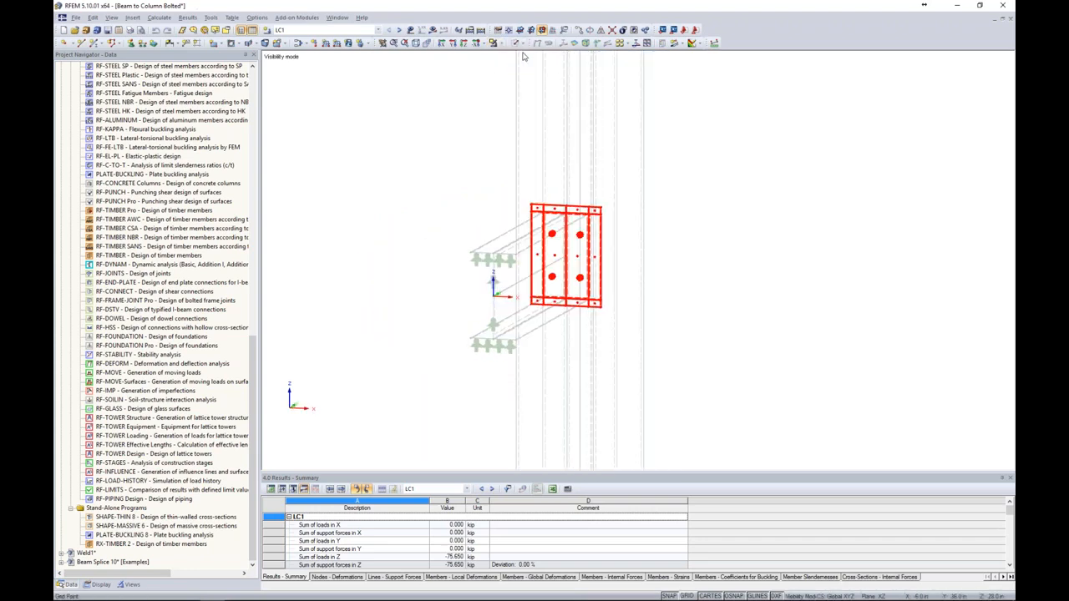
pyautogui.click(451, 44)
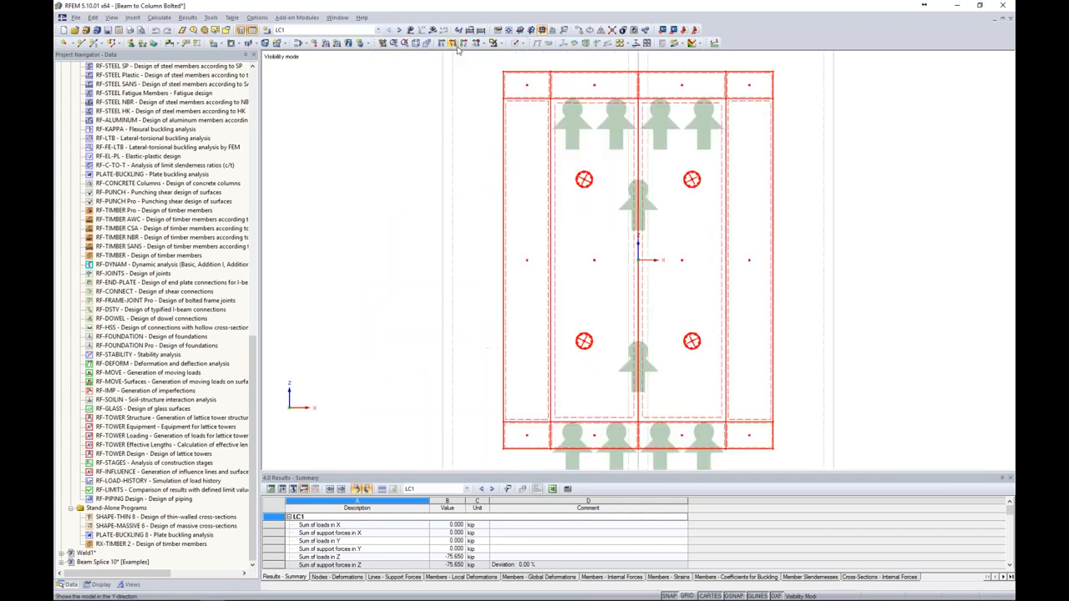
pyautogui.click(848, 260)
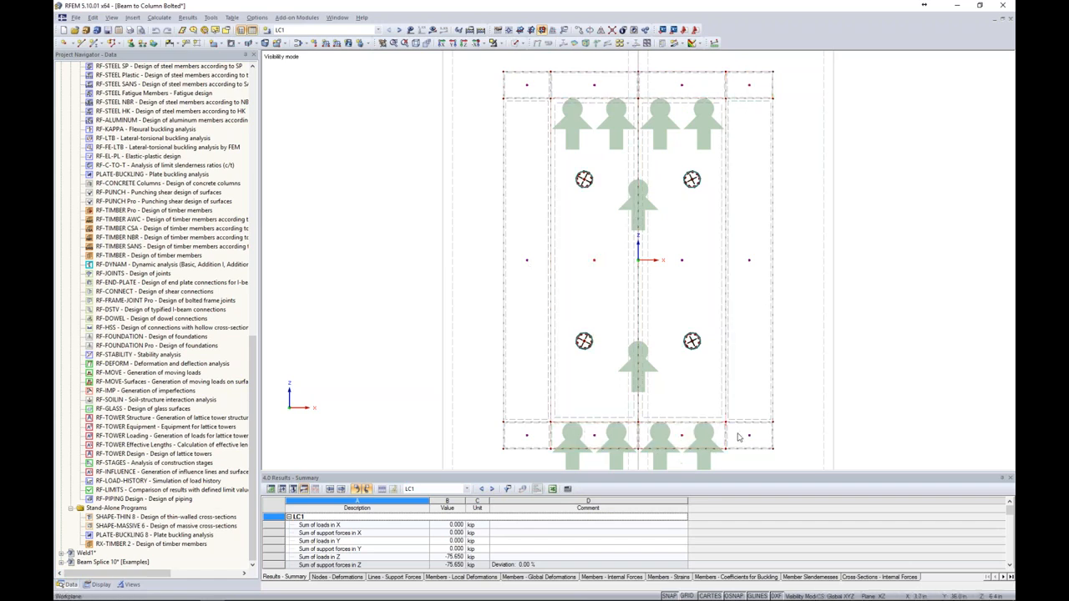
# - Inspect the contact settings of two adjacent contact solids along the end plate's upper edge and close them without changes
pyautogui.scroll(-2, 813, 263)
pyautogui.keyDown('ctrl'); pyautogui.moveTo(812, 264); pyautogui.dragTo(821, 226, button='middle'); pyautogui.keyUp('ctrl')
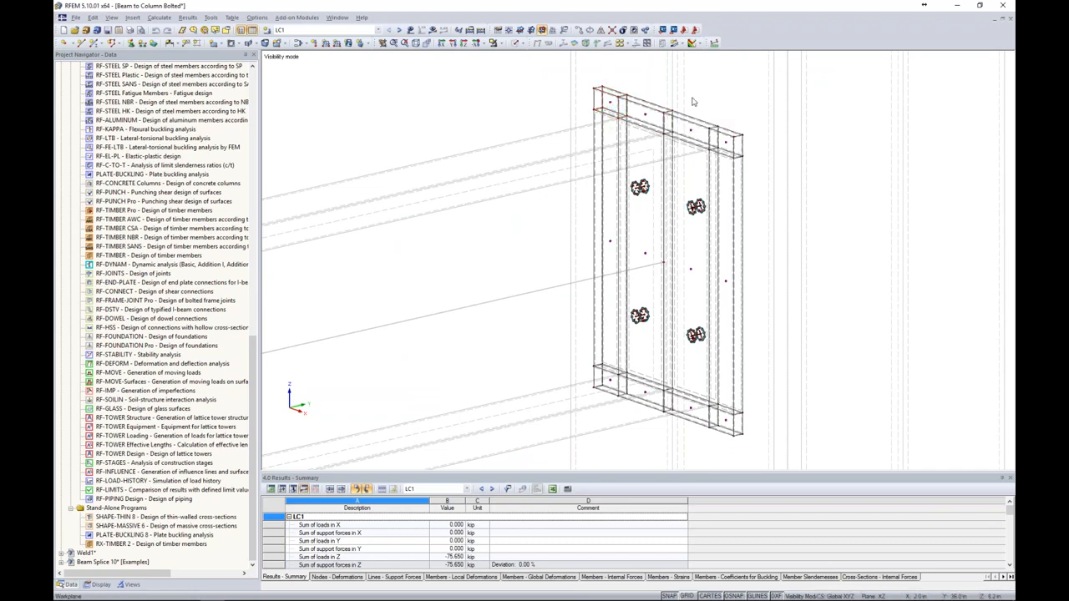
pyautogui.scroll(2, 618, 92)
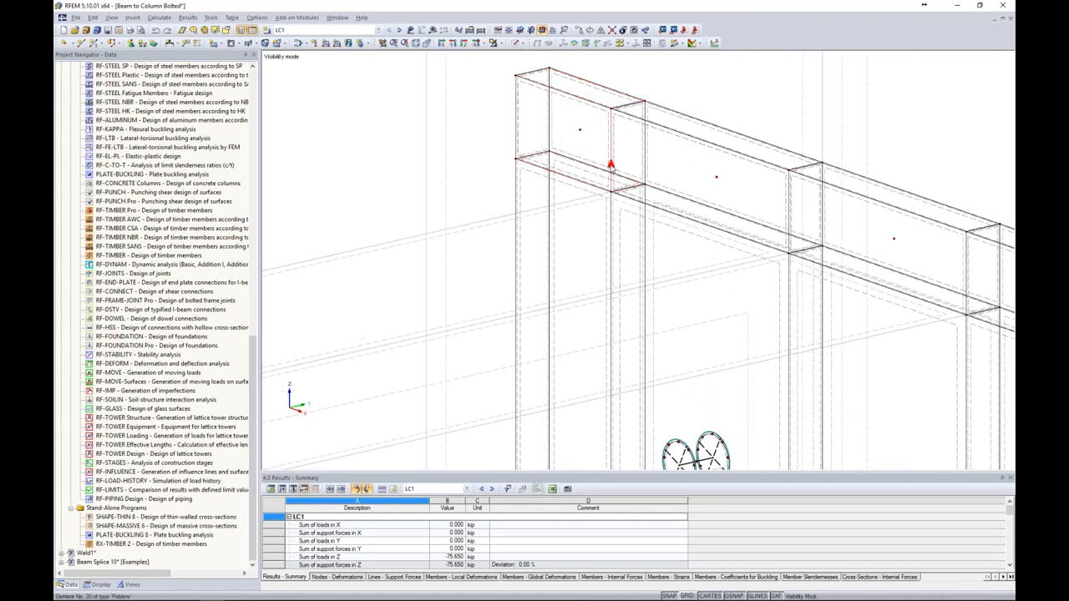
pyautogui.scroll(-4, 668, 207)
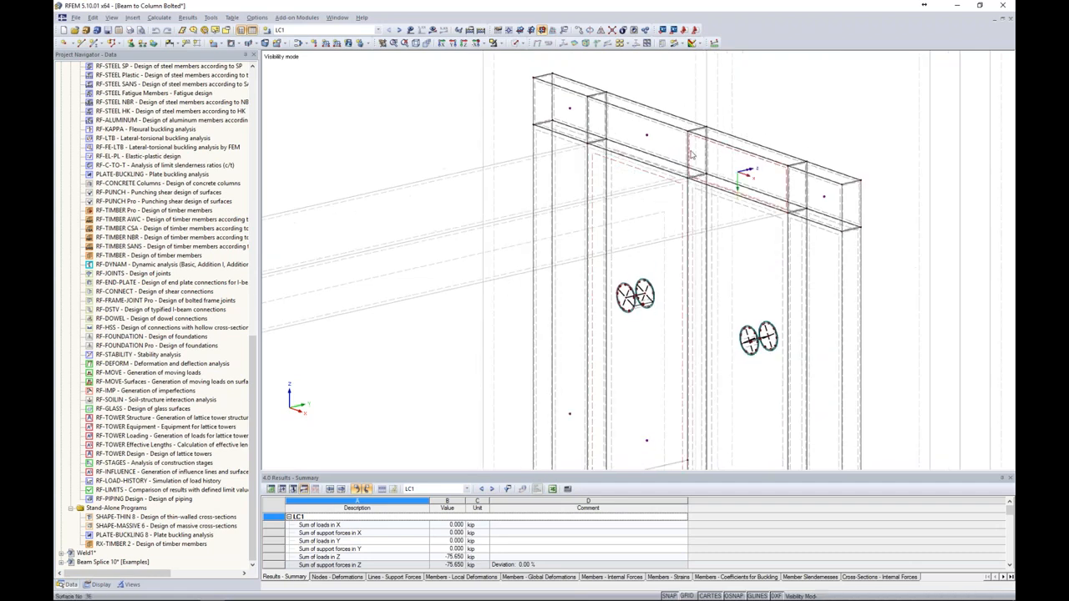
pyautogui.click(574, 114)
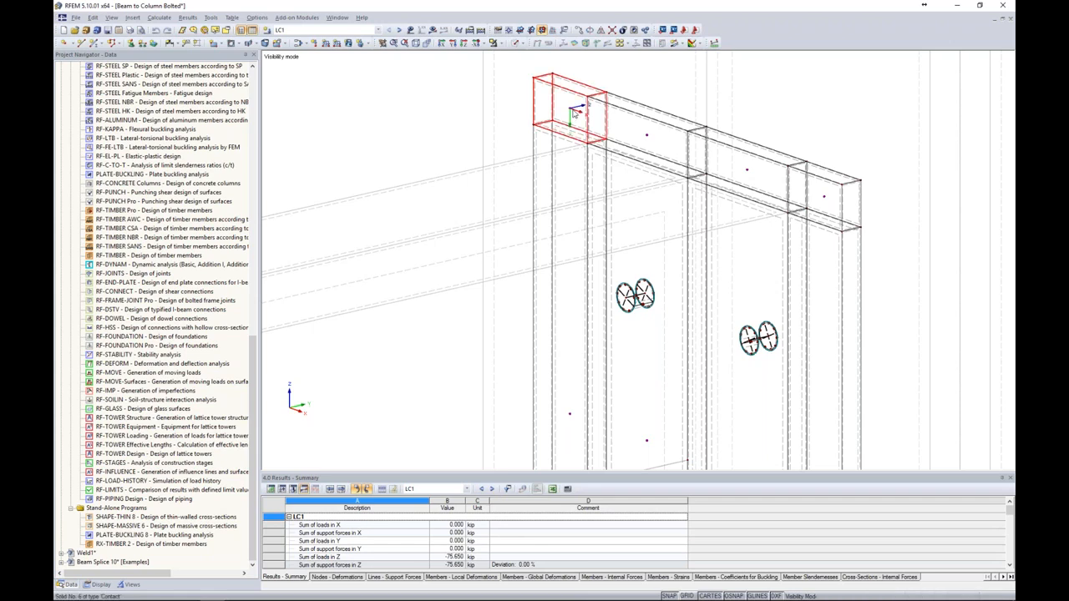
pyautogui.doubleClick(648, 139)
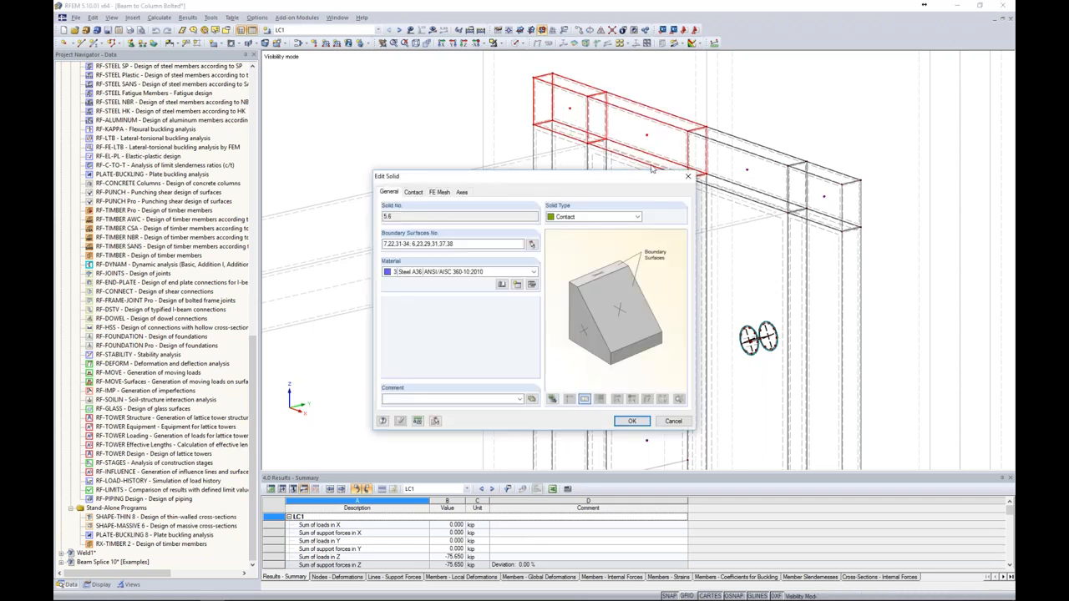
pyautogui.click(413, 193)
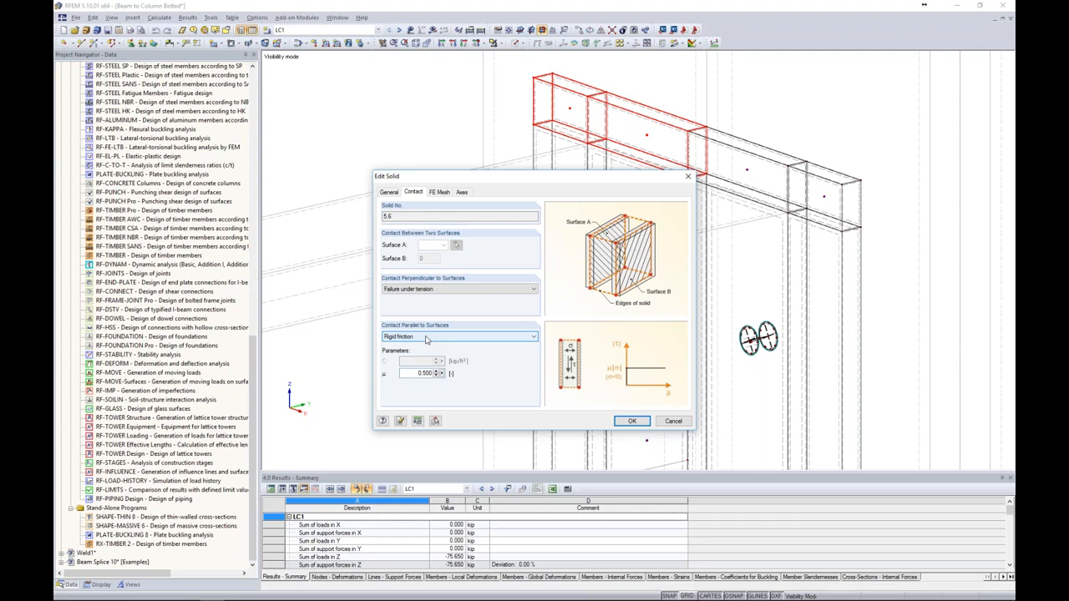
pyautogui.click(668, 422)
# - Cancel visibility mode so the whole beam-to-column model is active again
pyautogui.scroll(-2, 757, 271)
pyautogui.moveTo(813, 384); pyautogui.dragTo(708, 270, button='middle')
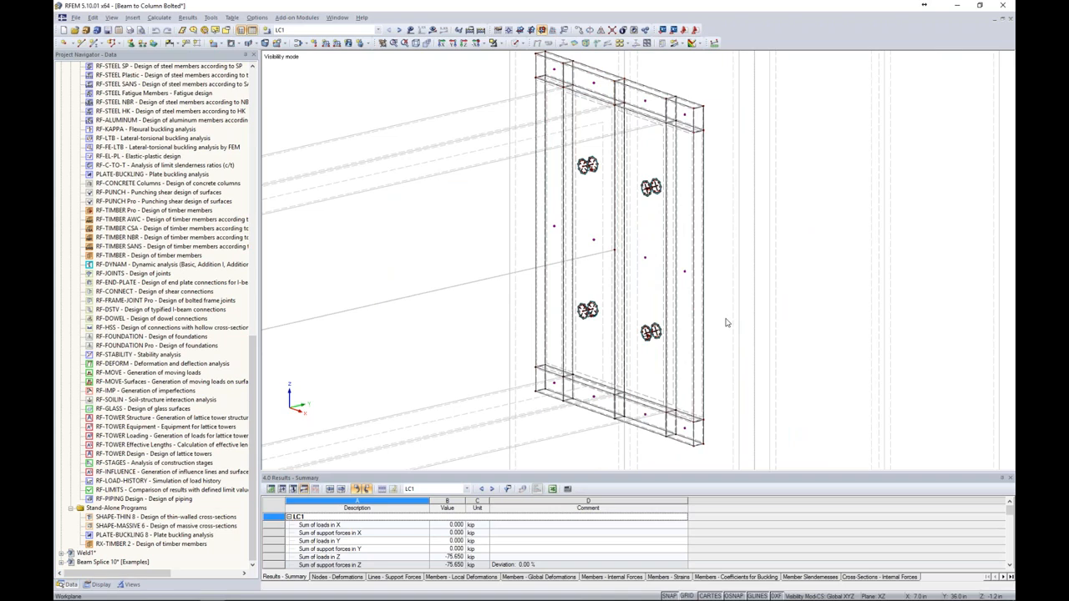
pyautogui.scroll(-3, 726, 323)
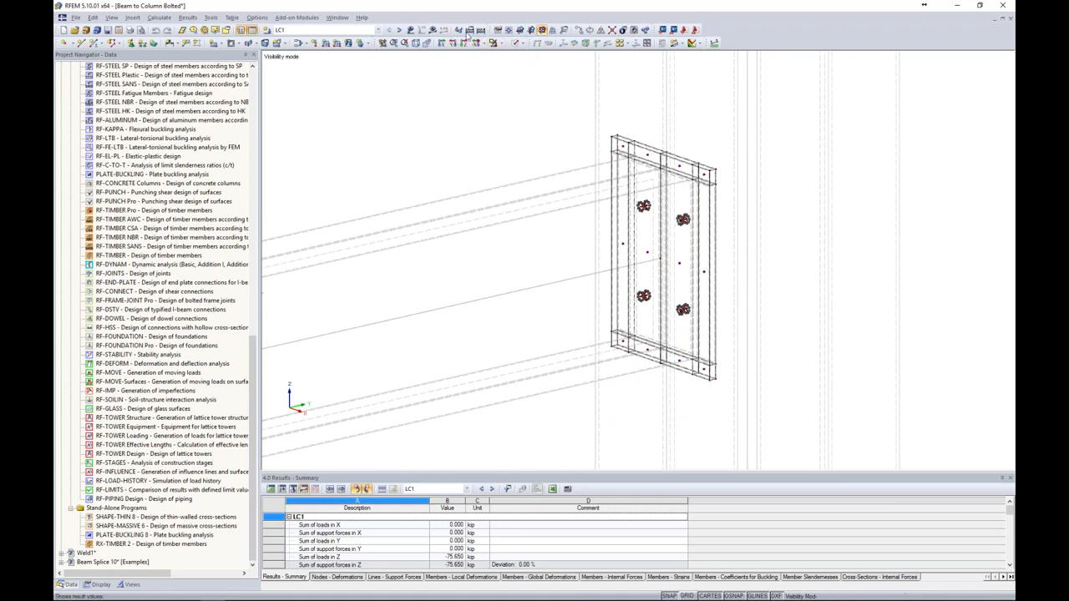
pyautogui.click(517, 43)
pyautogui.click(499, 44)
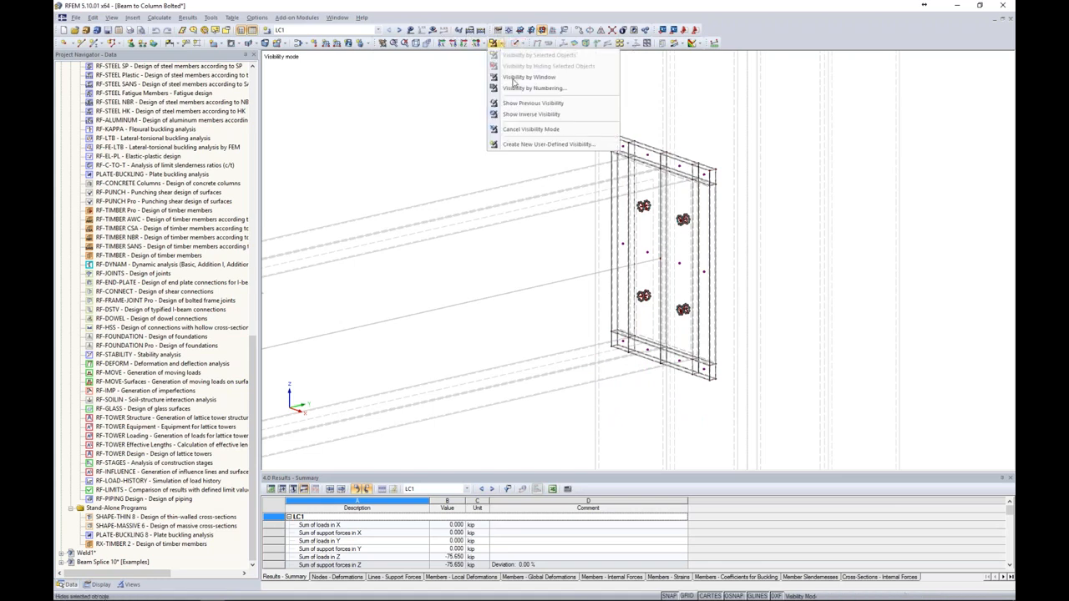
pyautogui.click(512, 129)
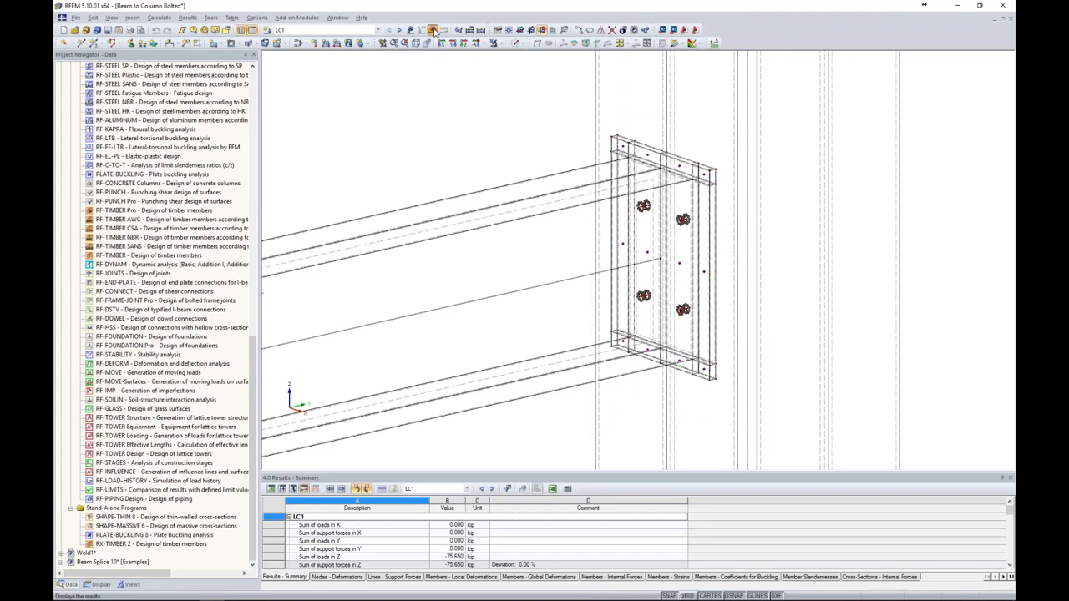
# - Display the LC1 global deformation results on the model together with the loads
pyautogui.click(432, 31)
pyautogui.scroll(-5, 511, 140)
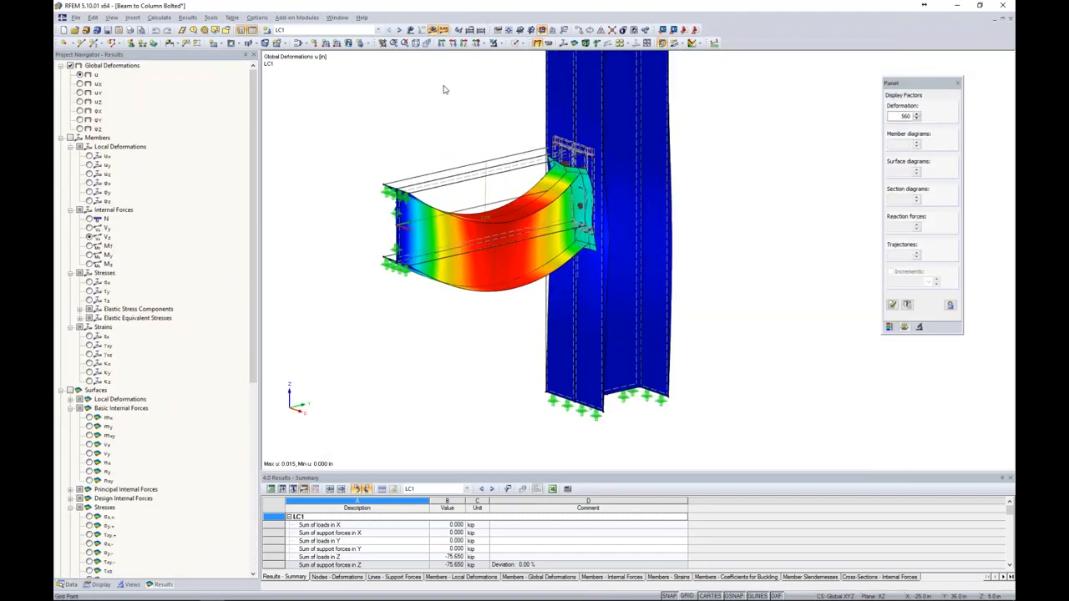
pyautogui.click(412, 30)
# - Examine from the side and up close how the deformed end plate separates from and bears against the column flange
pyautogui.moveTo(462, 145); pyautogui.dragTo(341, 161, button='middle')
pyautogui.keyDown('ctrl'); pyautogui.moveTo(655, 254); pyautogui.dragTo(598, 221, button='middle'); pyautogui.keyUp('ctrl')
pyautogui.scroll(5, 511, 201)
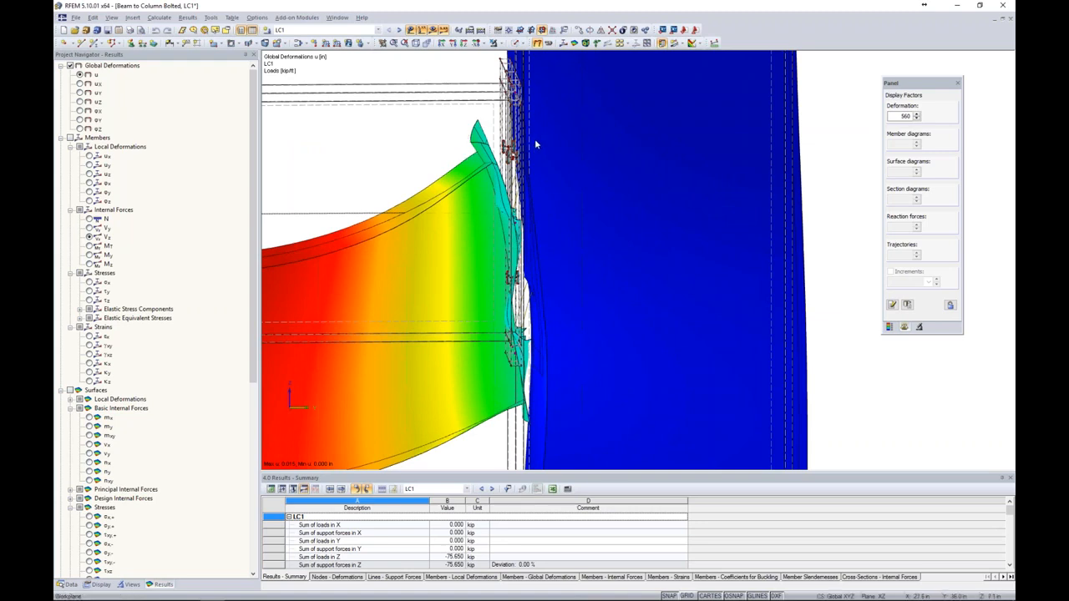
pyautogui.moveTo(852, 360); pyautogui.dragTo(853, 296, button='middle')
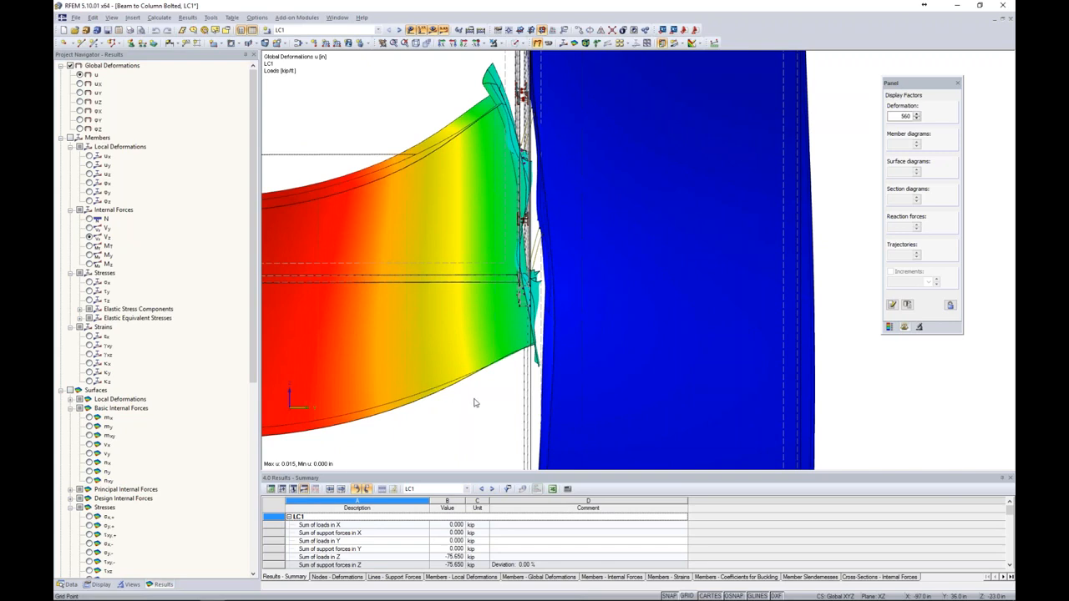
pyautogui.scroll(2, 534, 264)
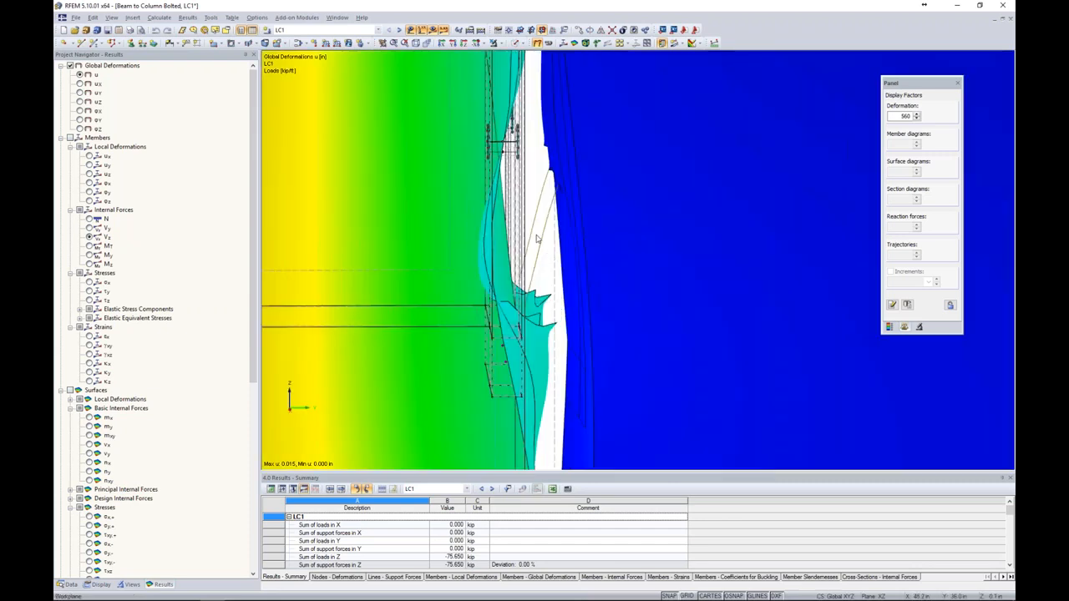
pyautogui.scroll(-1, 543, 265)
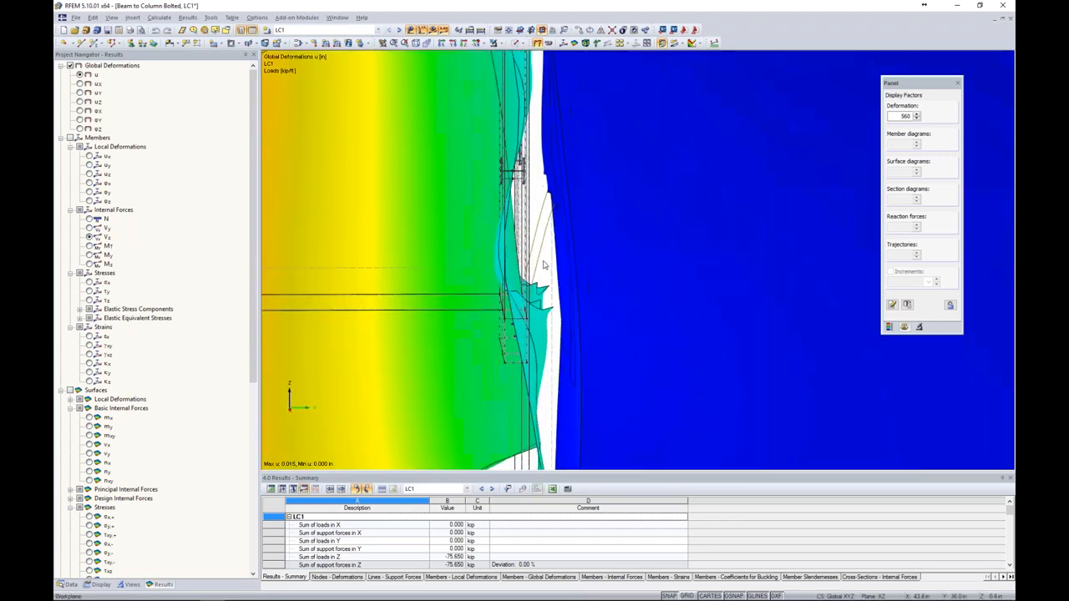
pyautogui.scroll(-5, 543, 266)
pyautogui.keyDown('ctrl'); pyautogui.moveTo(517, 344); pyautogui.dragTo(688, 367, button='middle'); pyautogui.keyUp('ctrl')
pyautogui.moveTo(528, 236); pyautogui.dragTo(566, 241, button='middle')
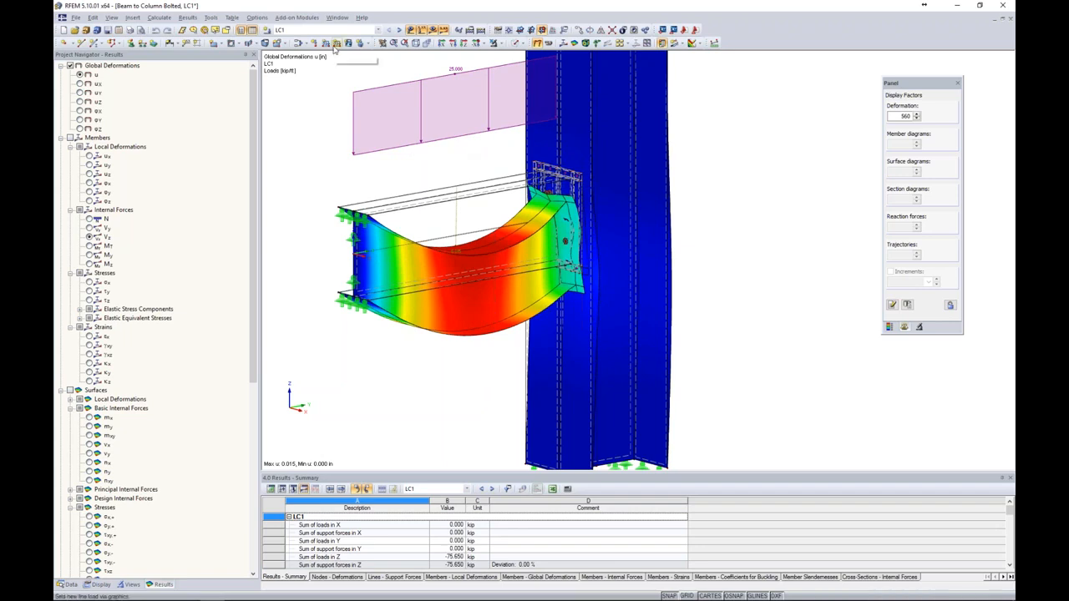
# - Switch to the open Weld1 model
pyautogui.click(337, 18)
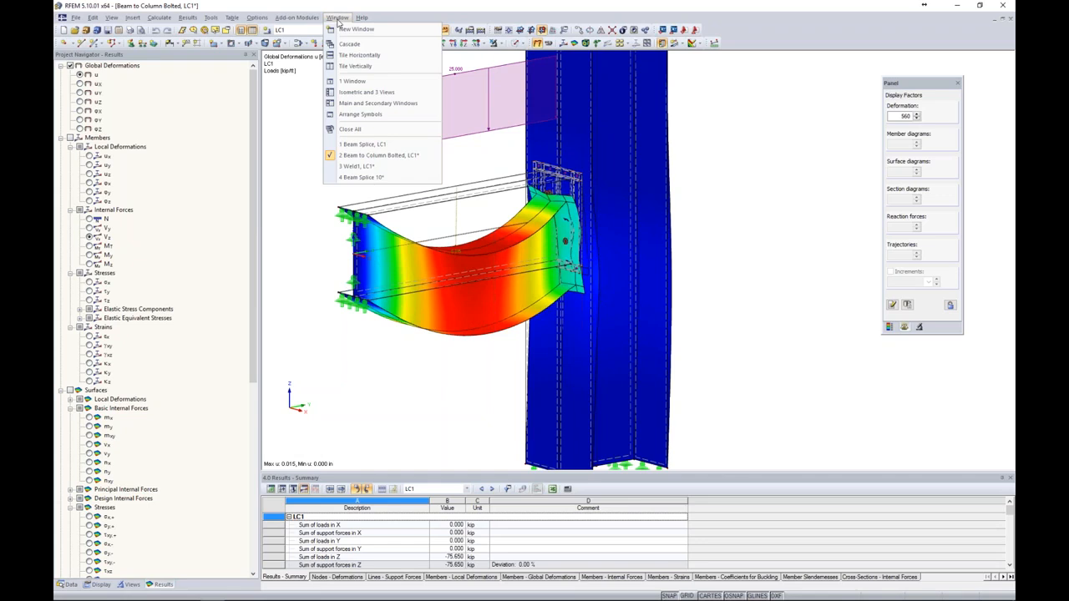
pyautogui.click(351, 166)
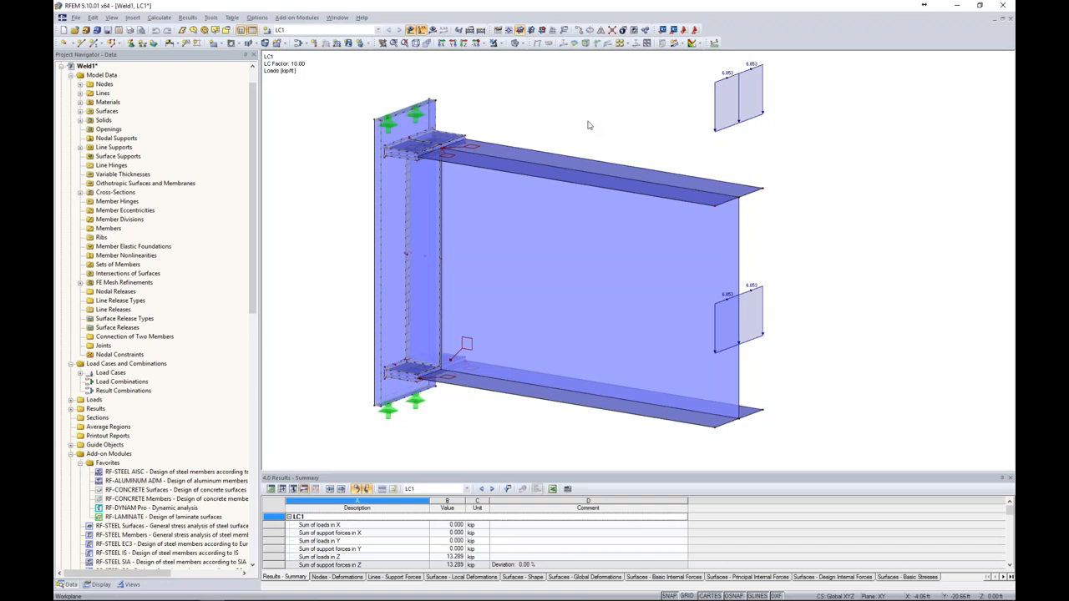
pyautogui.moveTo(541, 132); pyautogui.dragTo(548, 127, button='middle')
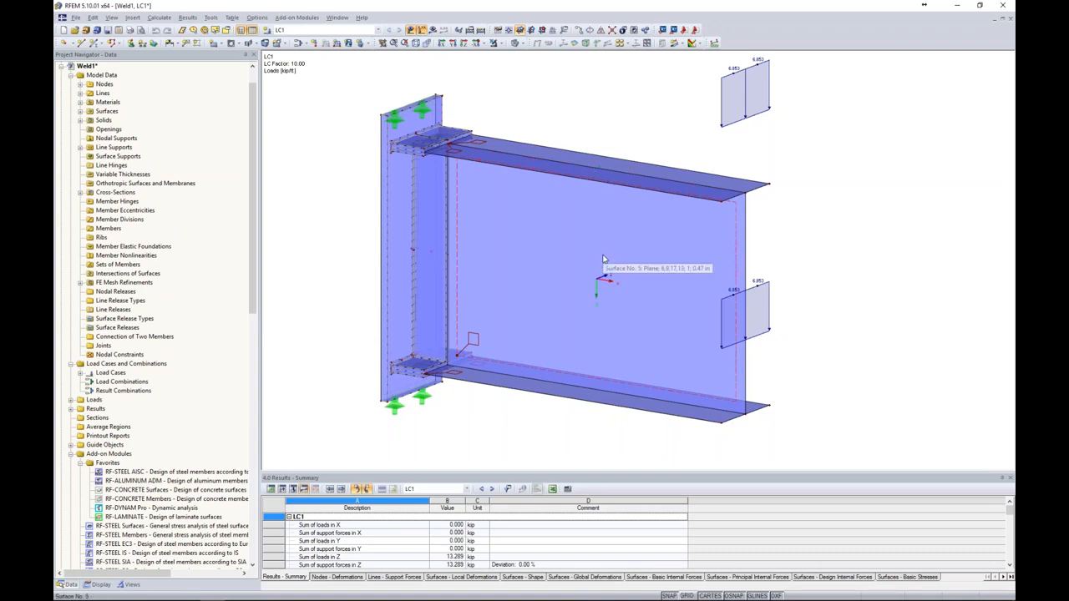
# - Check the solid type and material of the vertical supported plate and close its properties without changes
pyautogui.moveTo(603, 259); pyautogui.dragTo(889, 227, button='middle')
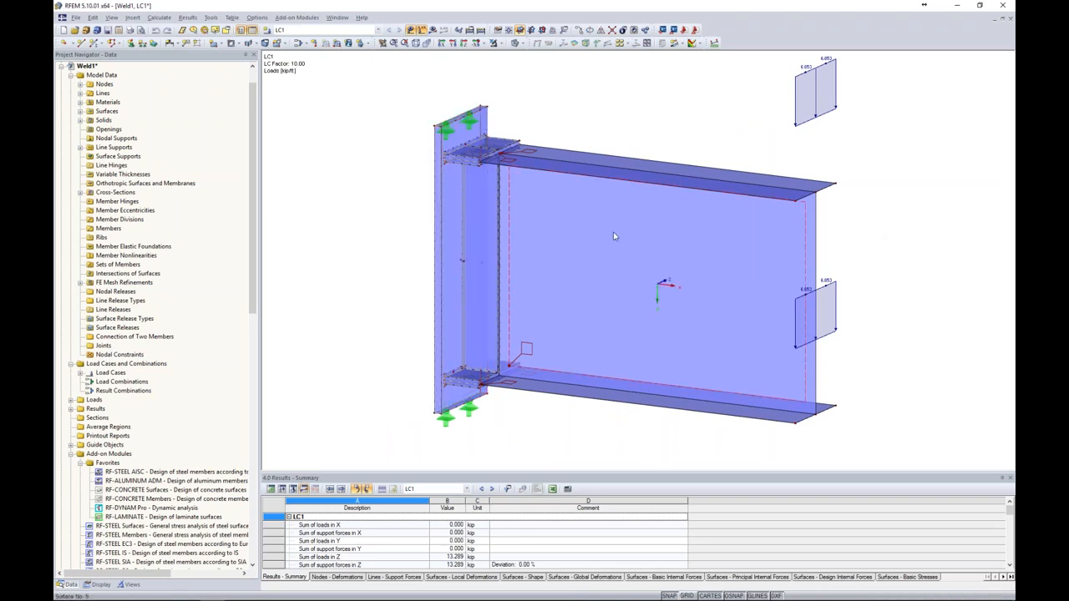
pyautogui.doubleClick(448, 243)
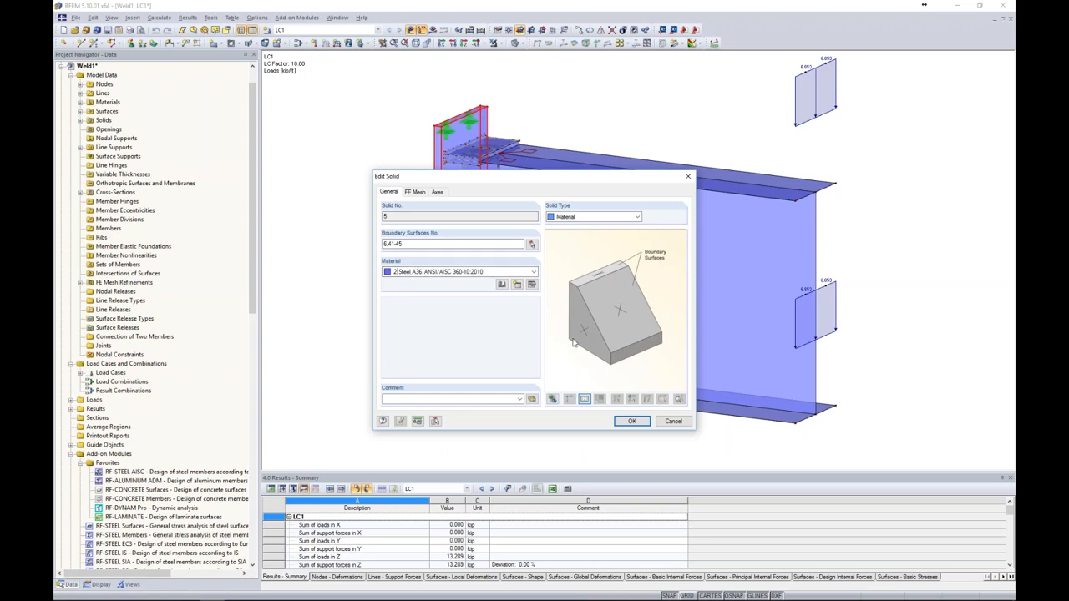
pyautogui.click(673, 422)
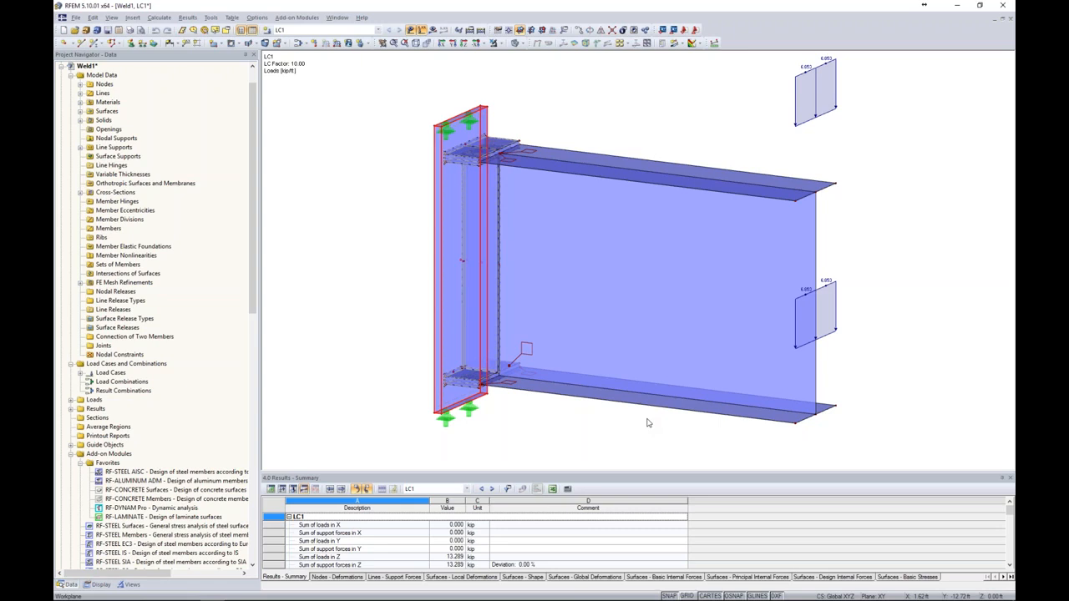
# - Clear the plate selection and isolate the weld solids with the user-defined Welds visibility
pyautogui.keyDown('ctrl'); pyautogui.moveTo(609, 112); pyautogui.dragTo(478, 146, button='middle'); pyautogui.keyUp('ctrl')
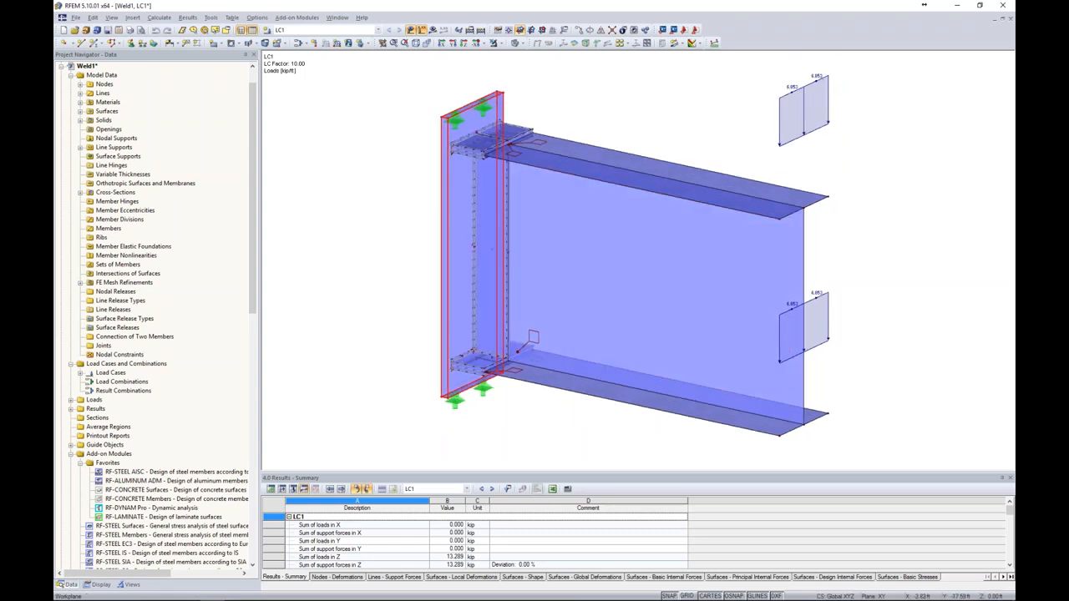
pyautogui.scroll(2, 464, 150)
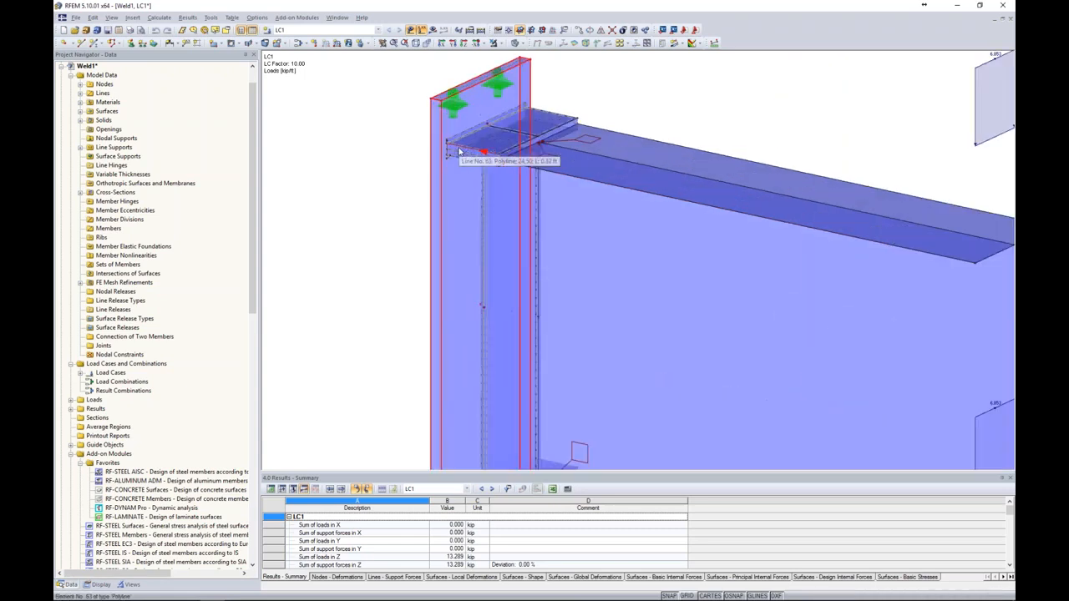
pyautogui.click(466, 146)
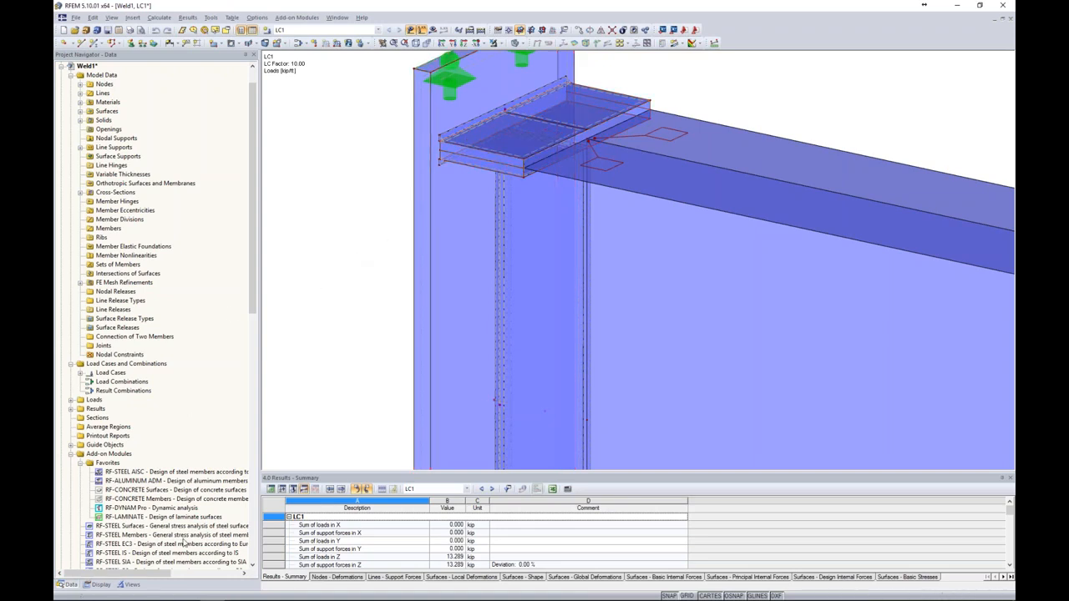
pyautogui.click(131, 584)
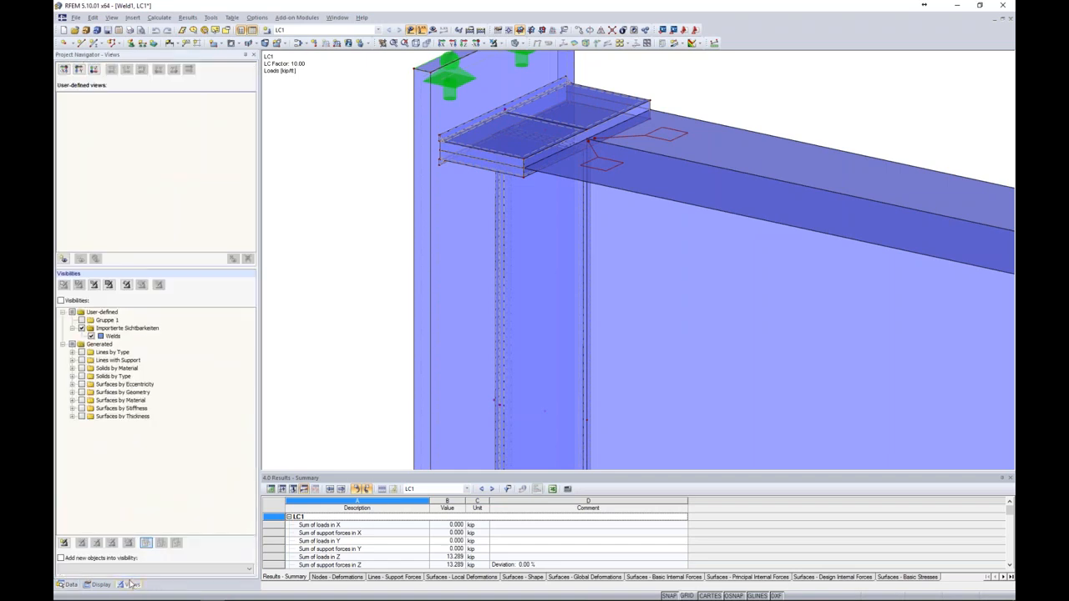
pyautogui.click(101, 311)
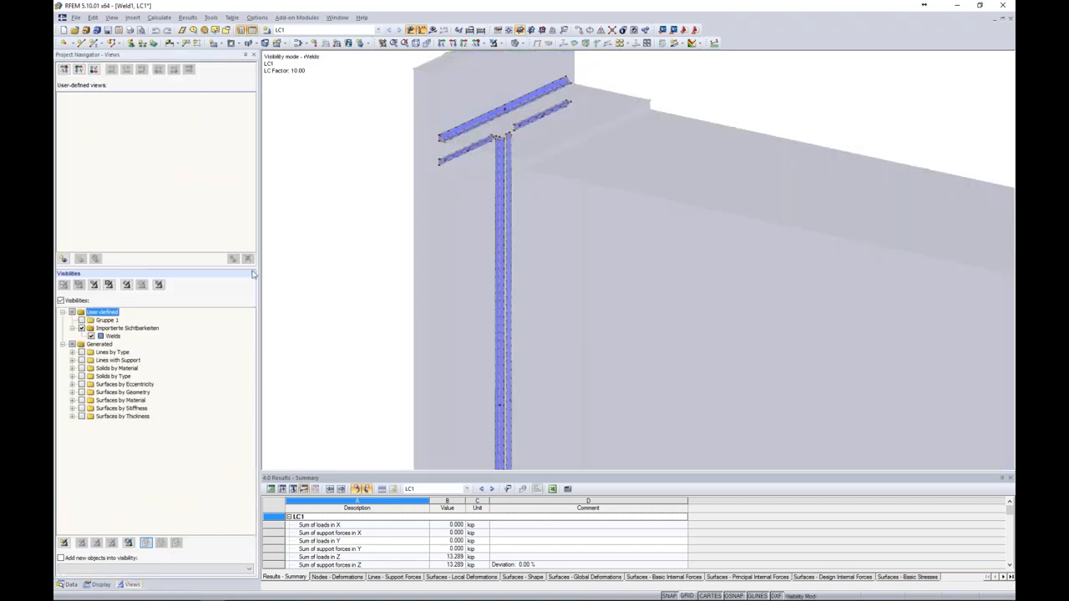
# - Examine the isolated triangular weld solids and check the type and material of the long upper flange weld, leaving it unchanged
pyautogui.scroll(2, 451, 140)
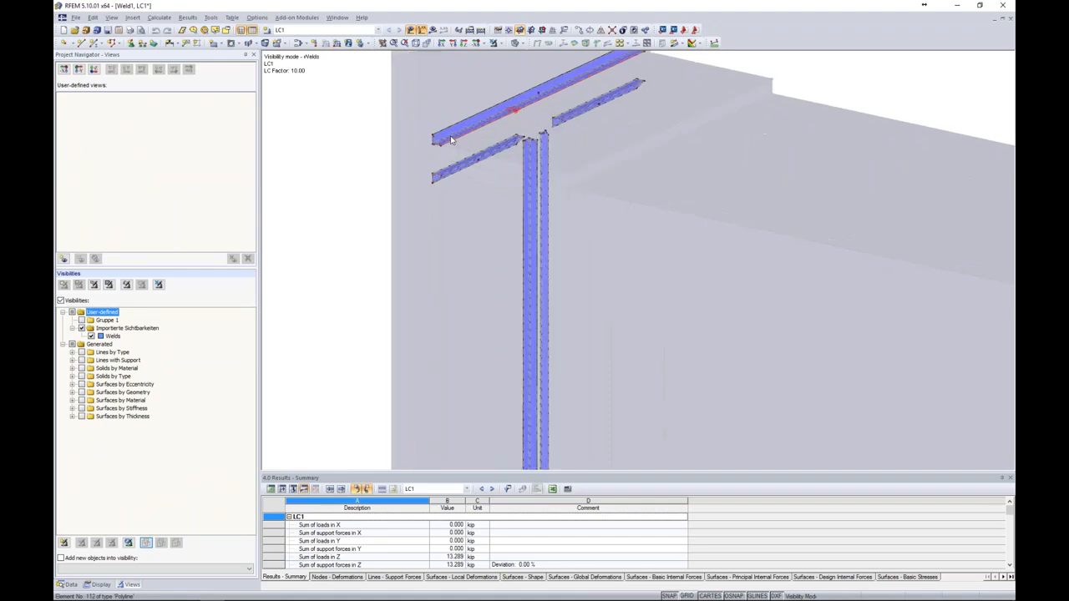
pyautogui.scroll(3, 451, 140)
pyautogui.keyDown('ctrl'); pyautogui.moveTo(453, 225); pyautogui.dragTo(485, 287, button='middle'); pyautogui.keyUp('ctrl')
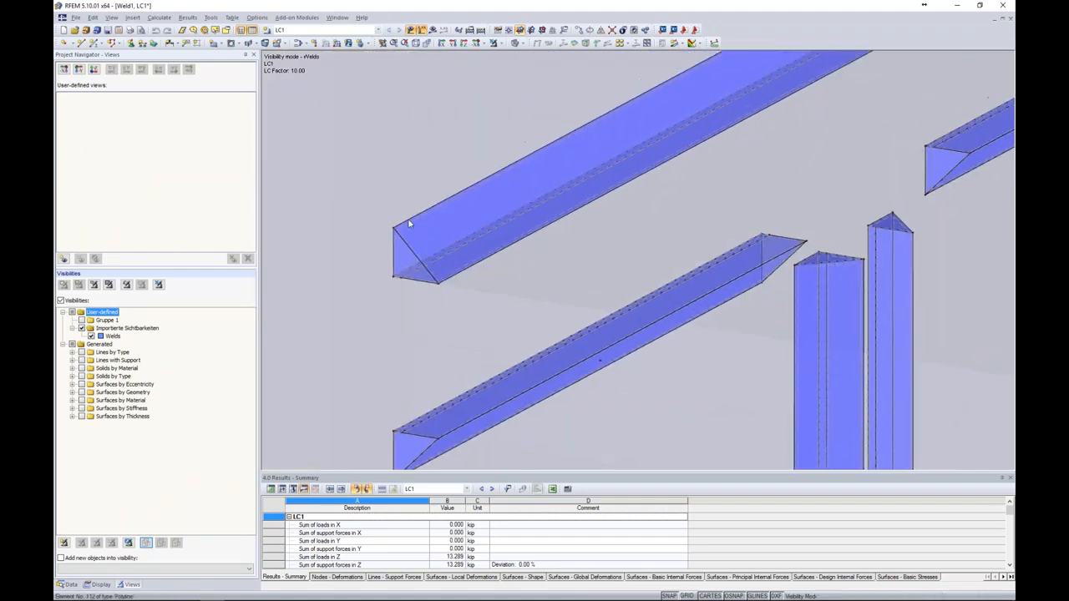
pyautogui.scroll(-4, 634, 258)
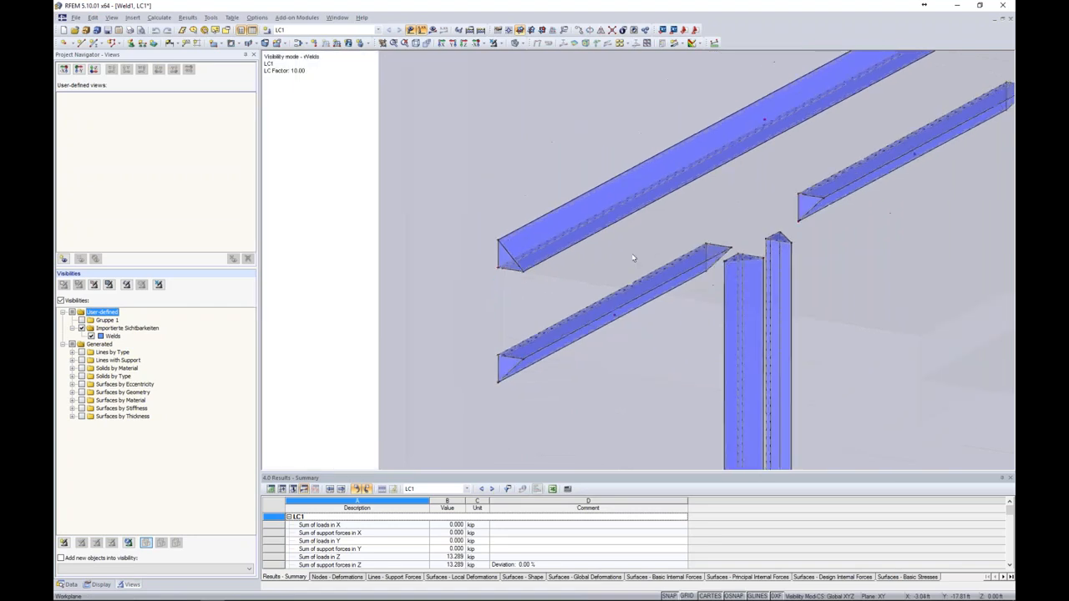
pyautogui.moveTo(731, 239); pyautogui.dragTo(643, 268, button='middle')
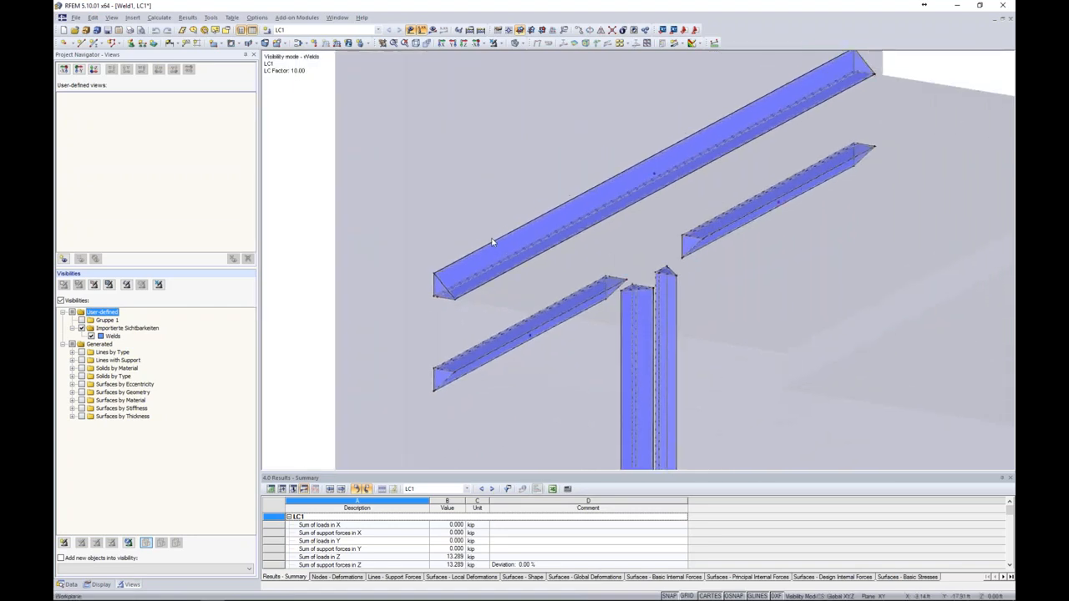
pyautogui.doubleClick(656, 178)
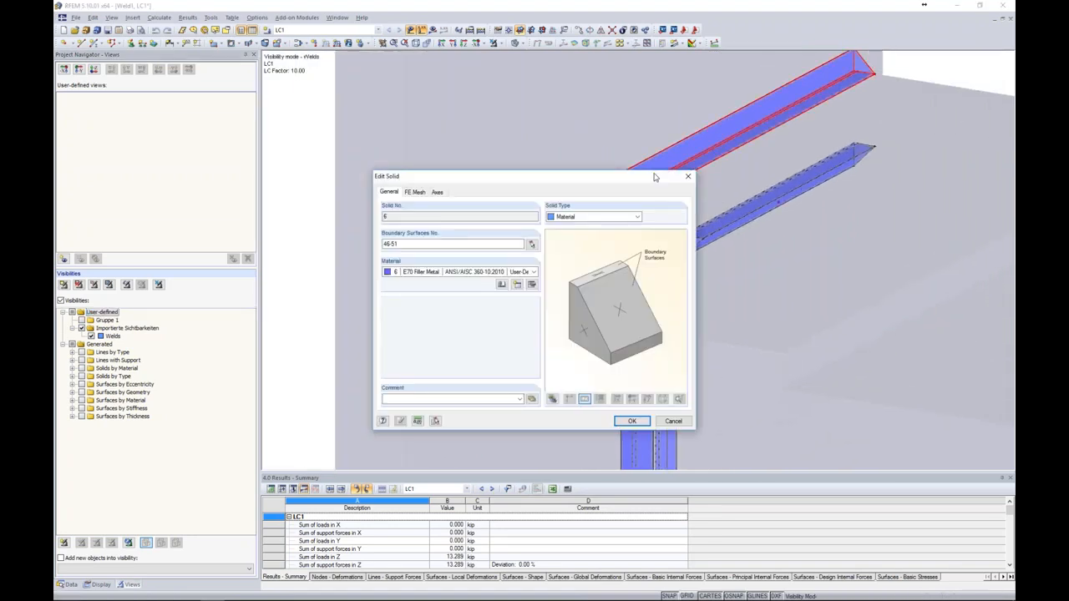
pyautogui.moveTo(655, 178); pyautogui.dragTo(817, 130)
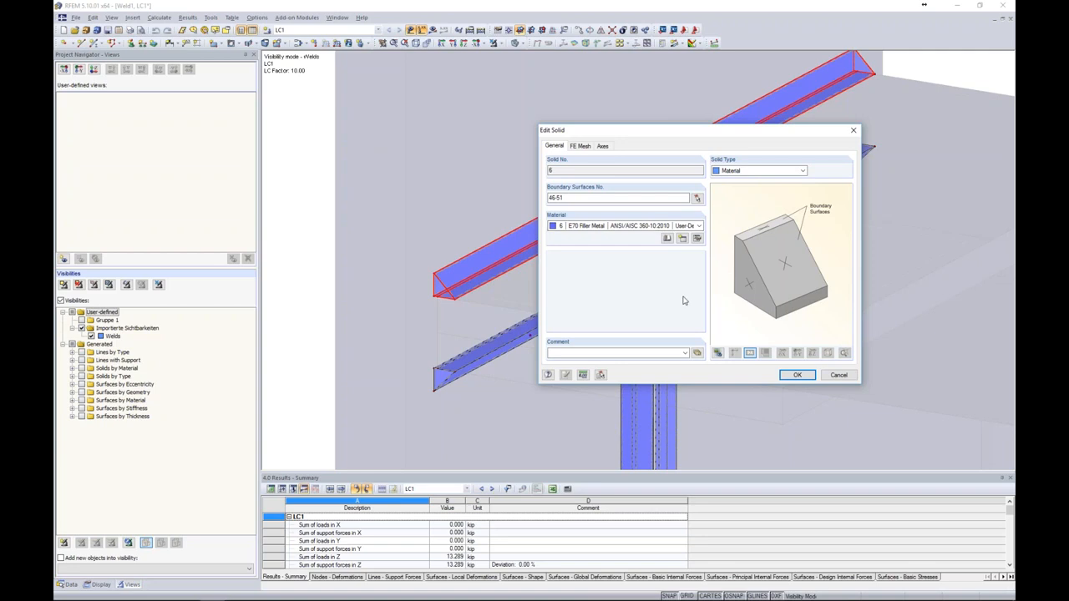
pyautogui.click(836, 375)
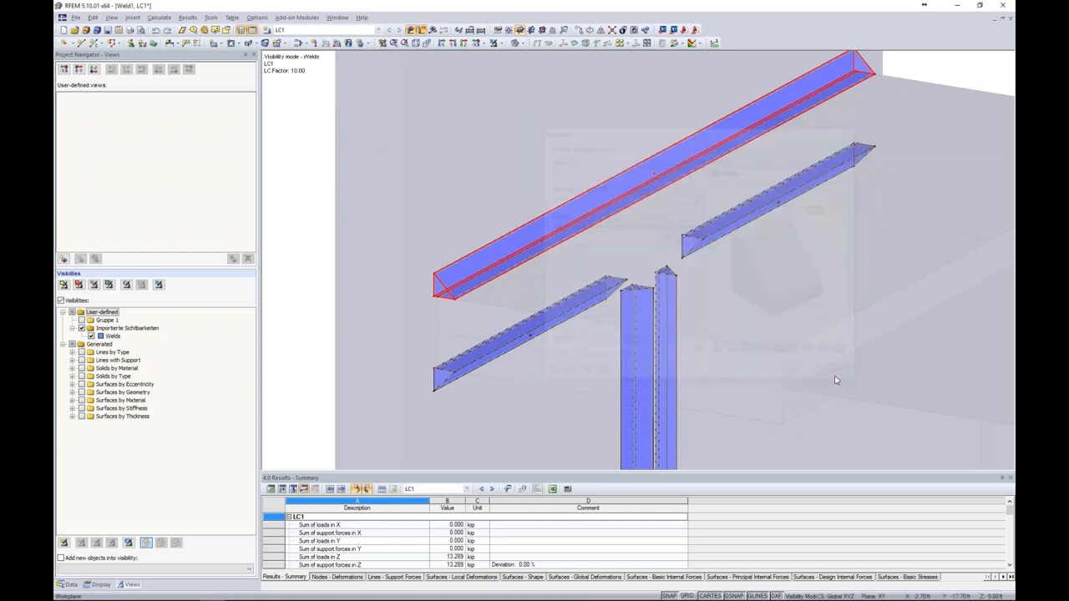
pyautogui.scroll(-3, 701, 291)
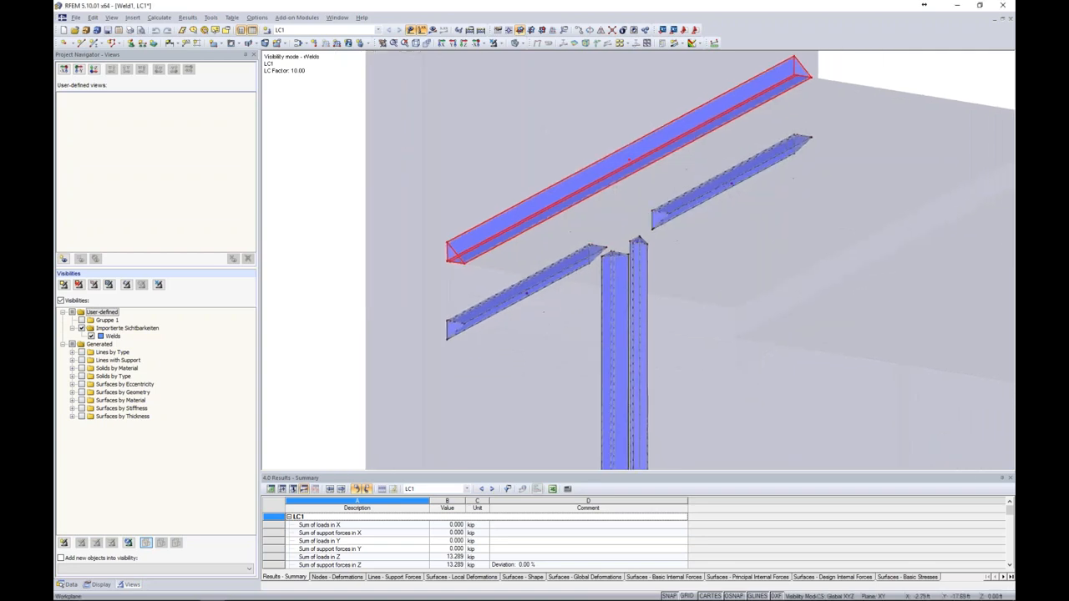
# - Clear the upper flange weld selection and cancel the visibility mode to display the full connection model
pyautogui.click(405, 183)
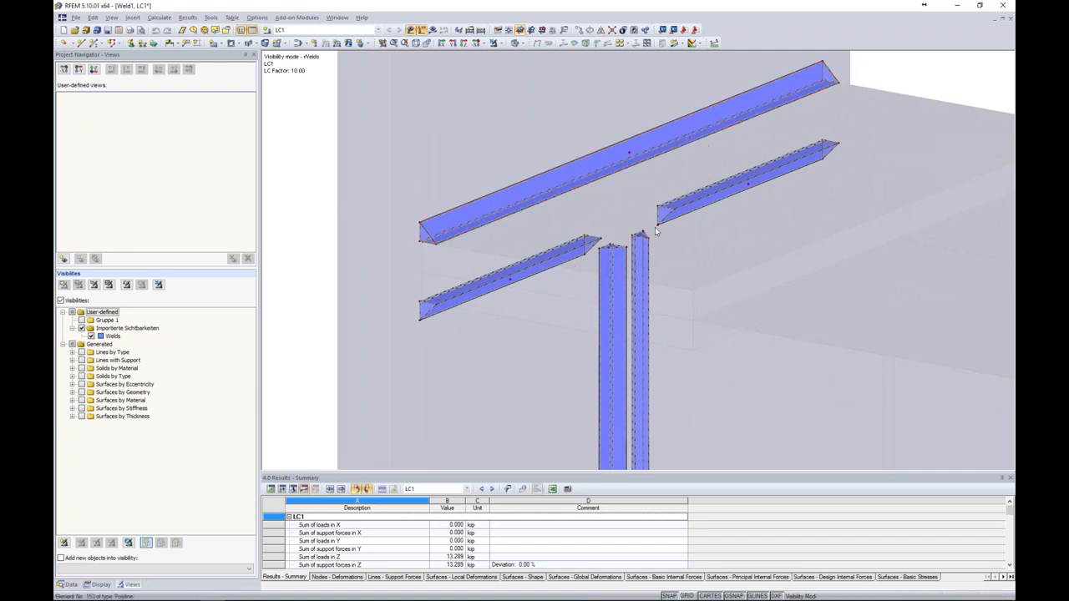
pyautogui.scroll(-1, 566, 308)
pyautogui.keyDown('ctrl'); pyautogui.moveTo(581, 337); pyautogui.dragTo(716, 325, button='middle'); pyautogui.keyUp('ctrl')
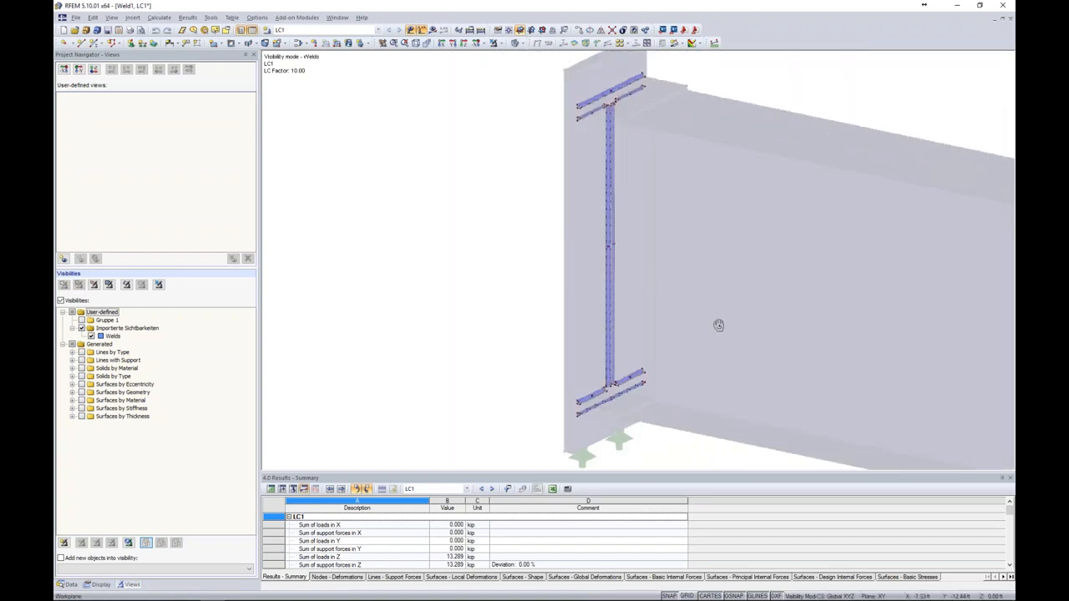
pyautogui.click(494, 43)
pyautogui.keyDown('ctrl'); pyautogui.moveTo(757, 89); pyautogui.dragTo(701, 211, button='middle'); pyautogui.keyUp('ctrl')
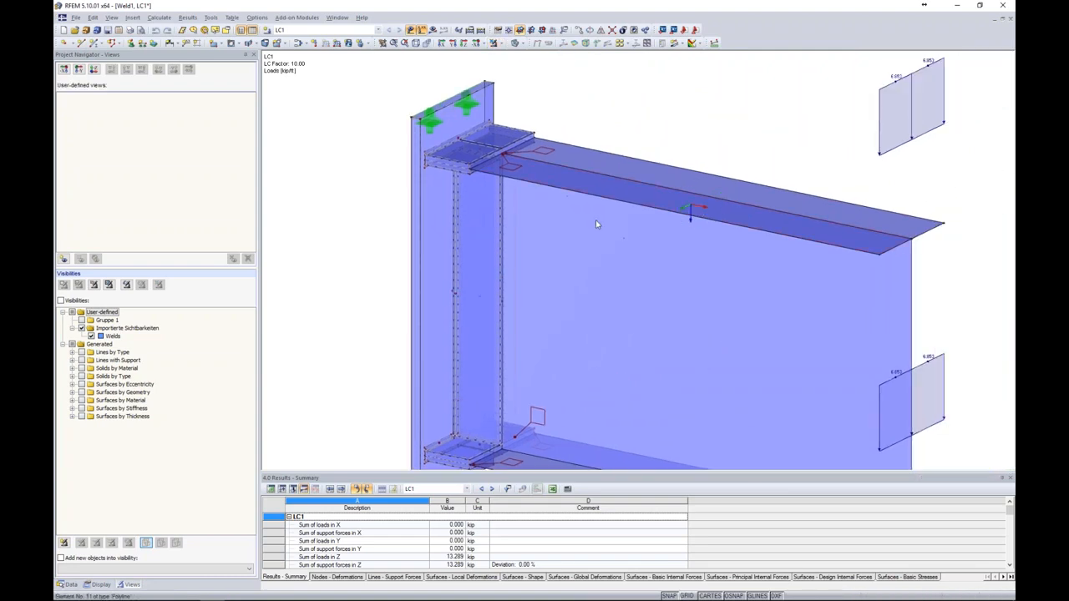
# - Check the solid type and material of the upper flange solid at the plate and close its properties without changes
pyautogui.scroll(3, 589, 124)
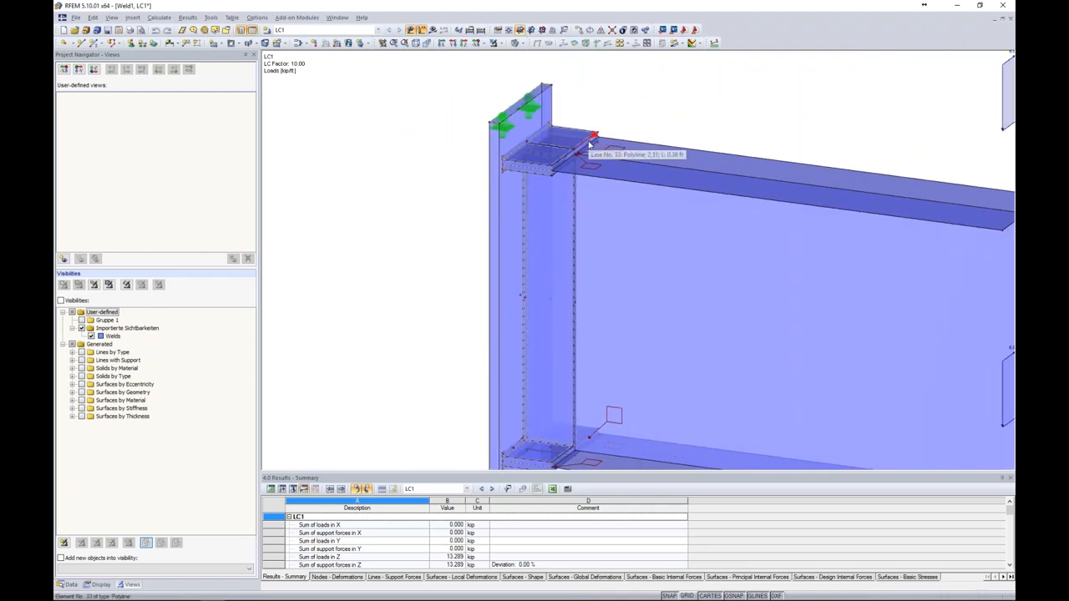
pyautogui.scroll(4, 505, 162)
pyautogui.scroll(-3, 493, 188)
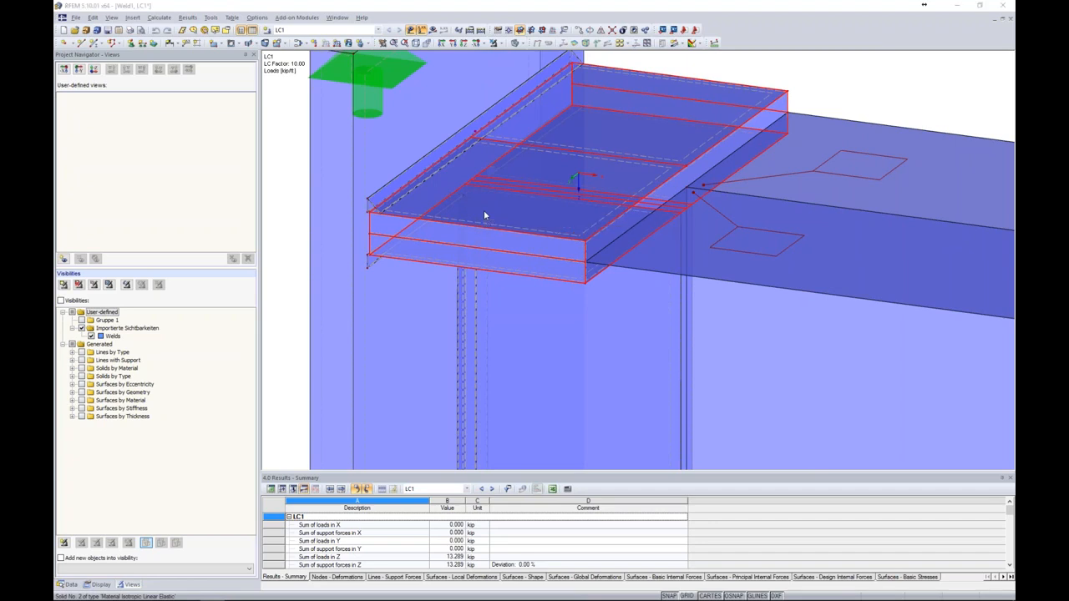
pyautogui.doubleClick(485, 216)
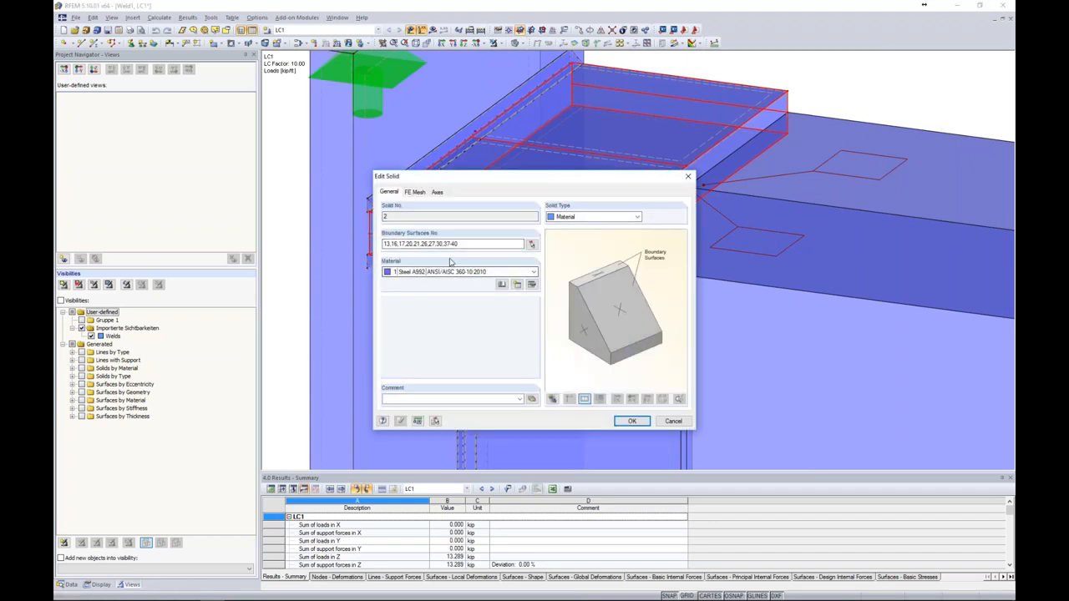
pyautogui.click(674, 421)
pyautogui.scroll(-5, 683, 219)
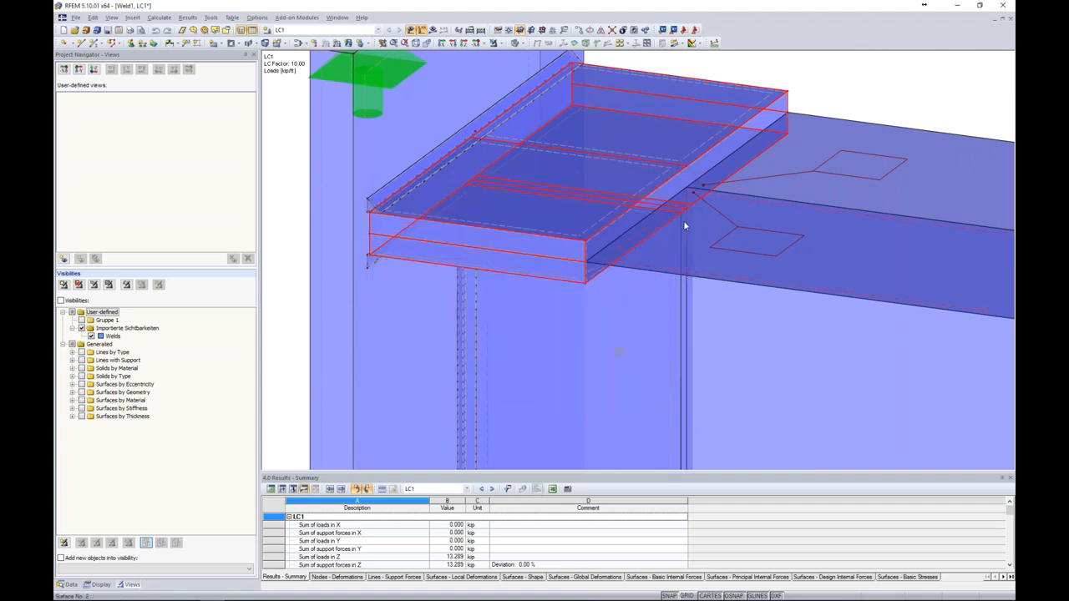
# - Examine how the upper flange solid meets the vertical plate and the surface-modeled beam, and clear the selection
pyautogui.scroll(-3, 725, 249)
pyautogui.moveTo(726, 249); pyautogui.dragTo(582, 201, button='middle')
pyautogui.scroll(-1, 576, 228)
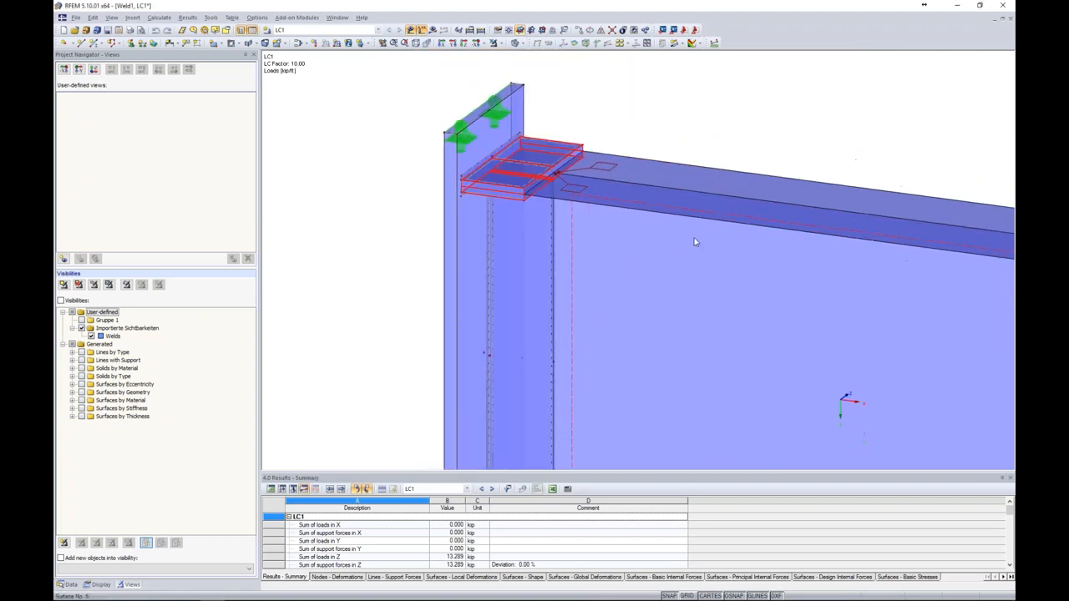
pyautogui.moveTo(696, 241); pyautogui.dragTo(614, 226, button='middle')
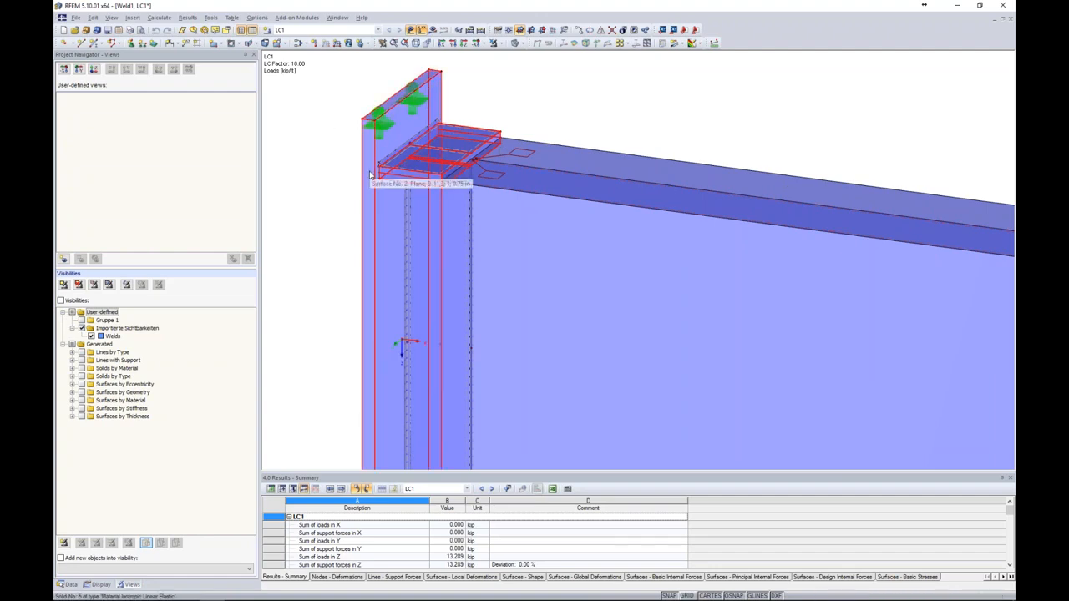
pyautogui.scroll(3, 325, 176)
pyautogui.scroll(1, 332, 176)
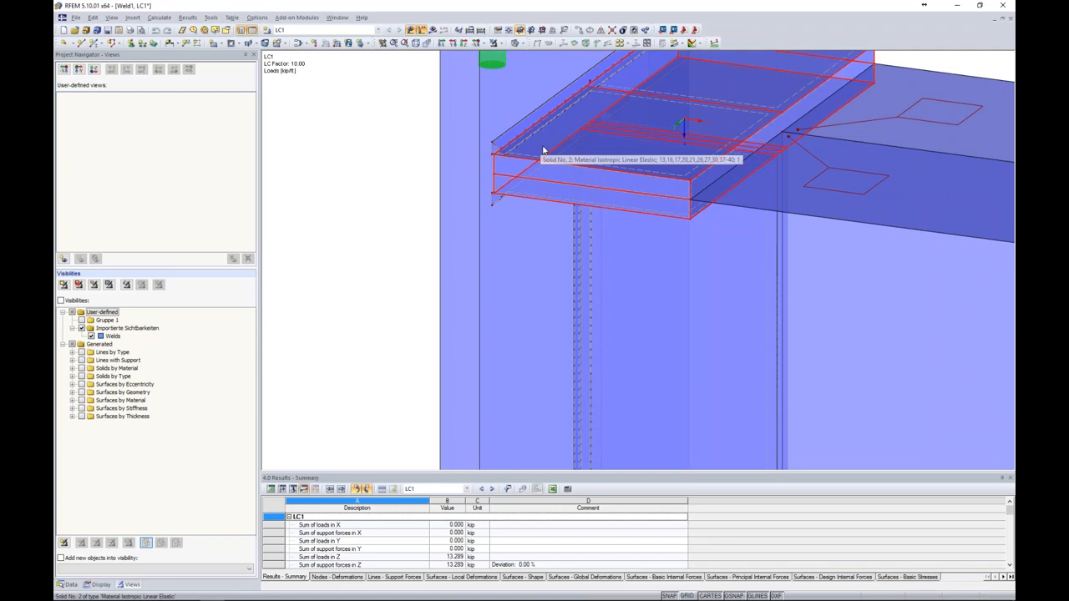
pyautogui.scroll(-4, 543, 150)
pyautogui.keyDown('ctrl'); pyautogui.moveTo(725, 138); pyautogui.dragTo(860, 89, button='middle'); pyautogui.keyUp('ctrl')
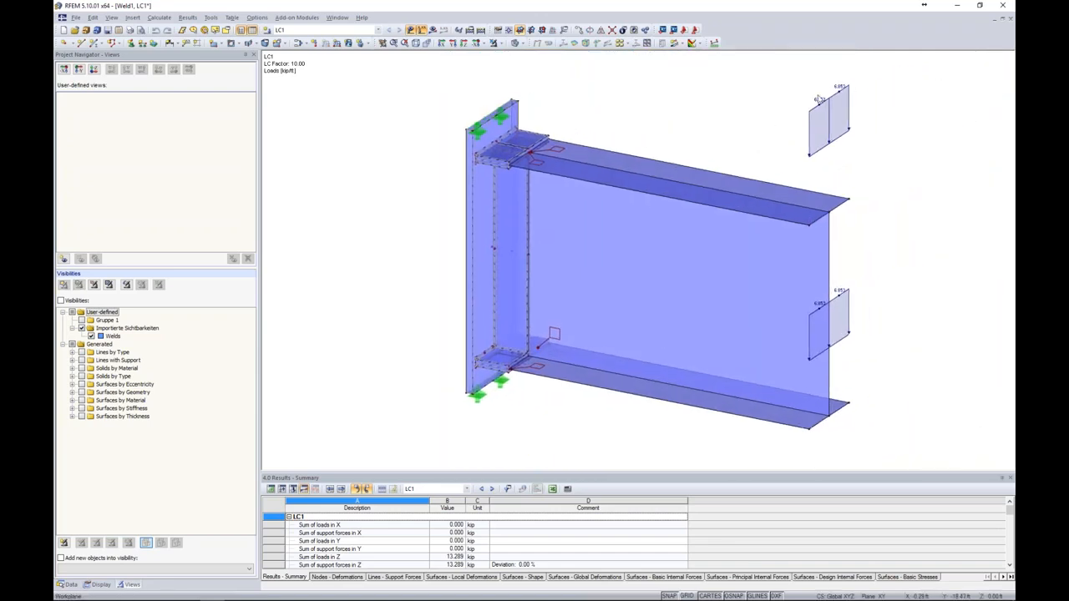
# - Show the LC1 results and switch the plot from surface stresses to von Mises stresses on the solids
pyautogui.click(432, 31)
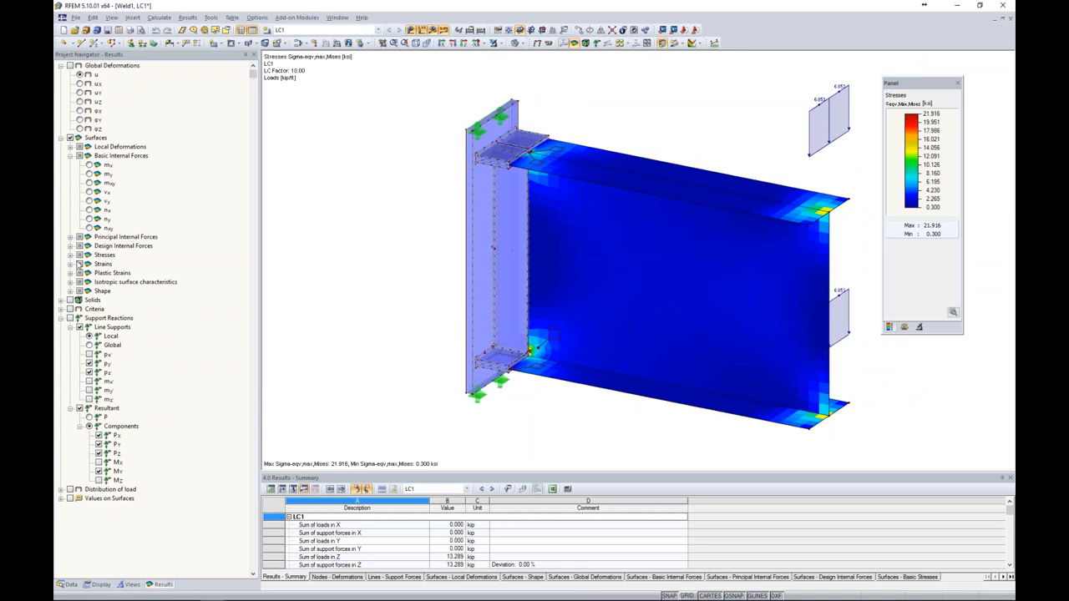
pyautogui.click(71, 256)
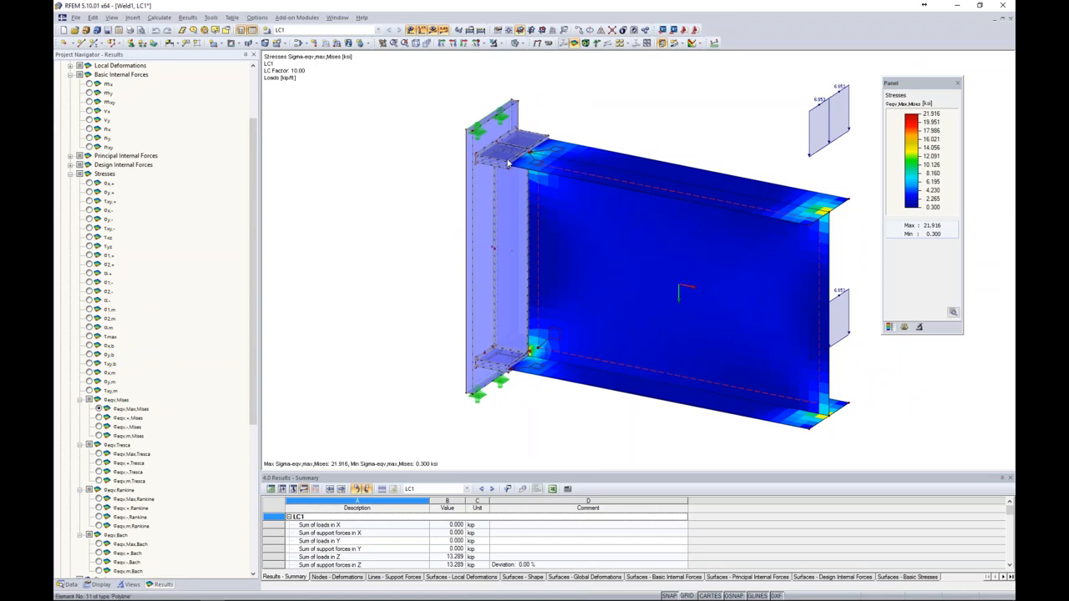
pyautogui.click(70, 175)
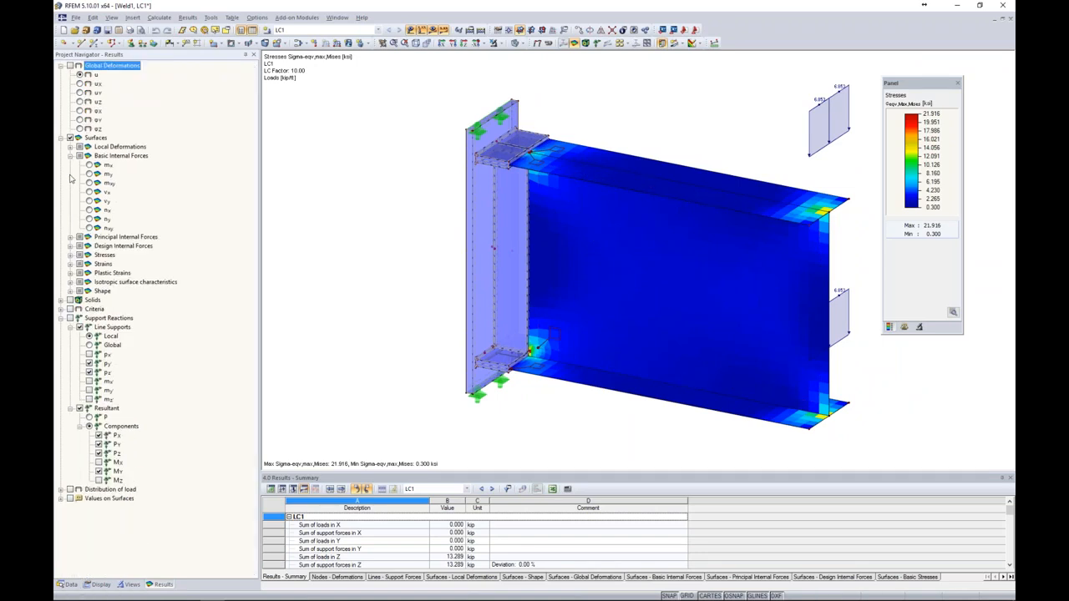
pyautogui.click(62, 302)
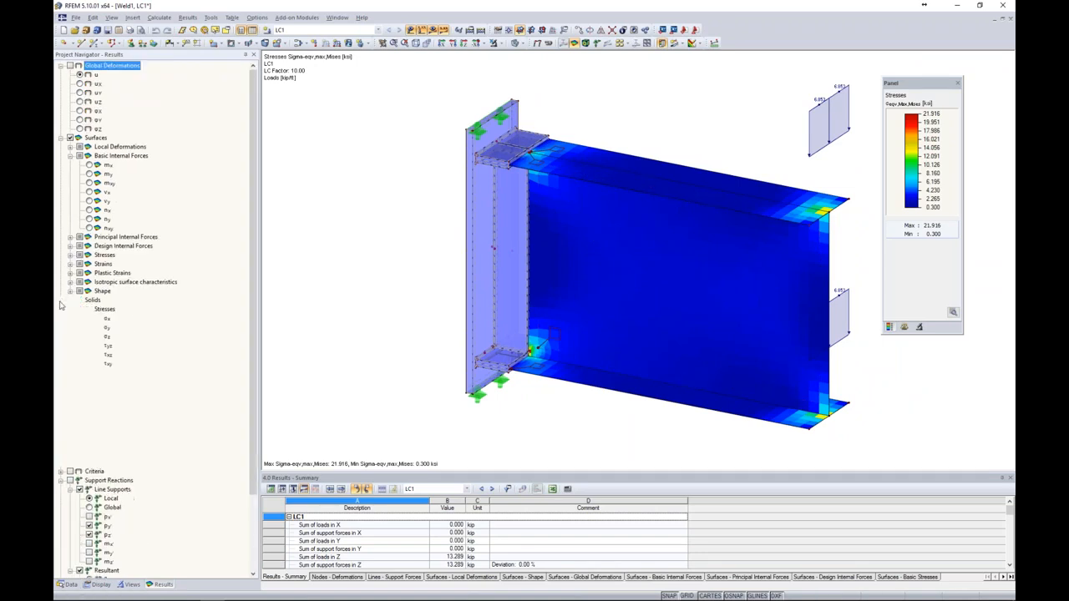
pyautogui.click(72, 303)
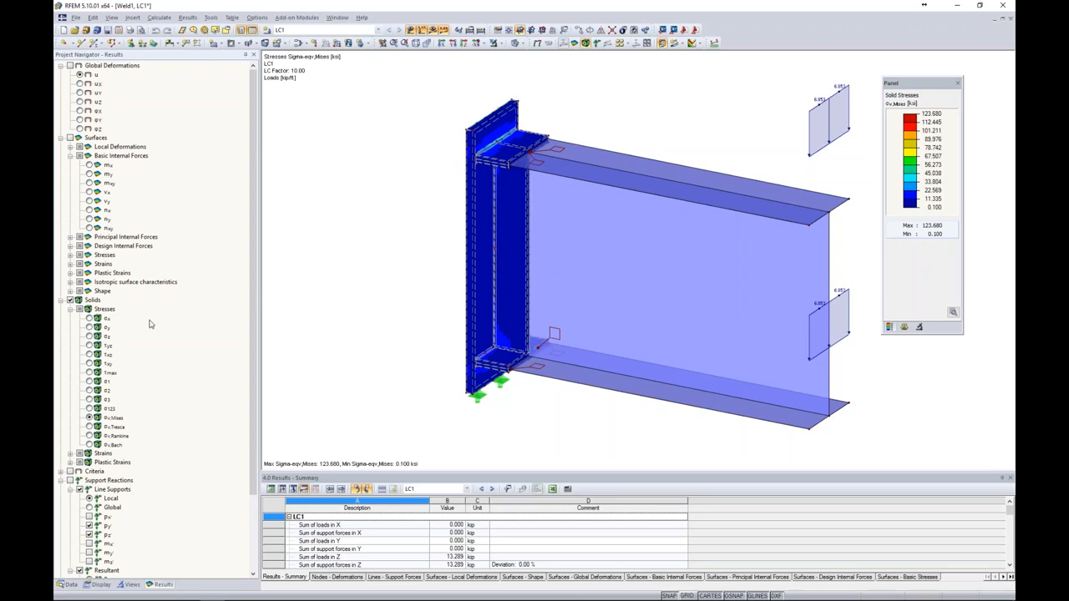
# - Isolate the weld solids with the user-defined Welds visibility and move the stress legend clear of the upper welds
pyautogui.keyDown('ctrl'); pyautogui.moveTo(642, 119); pyautogui.dragTo(620, 120, button='middle'); pyautogui.keyUp('ctrl')
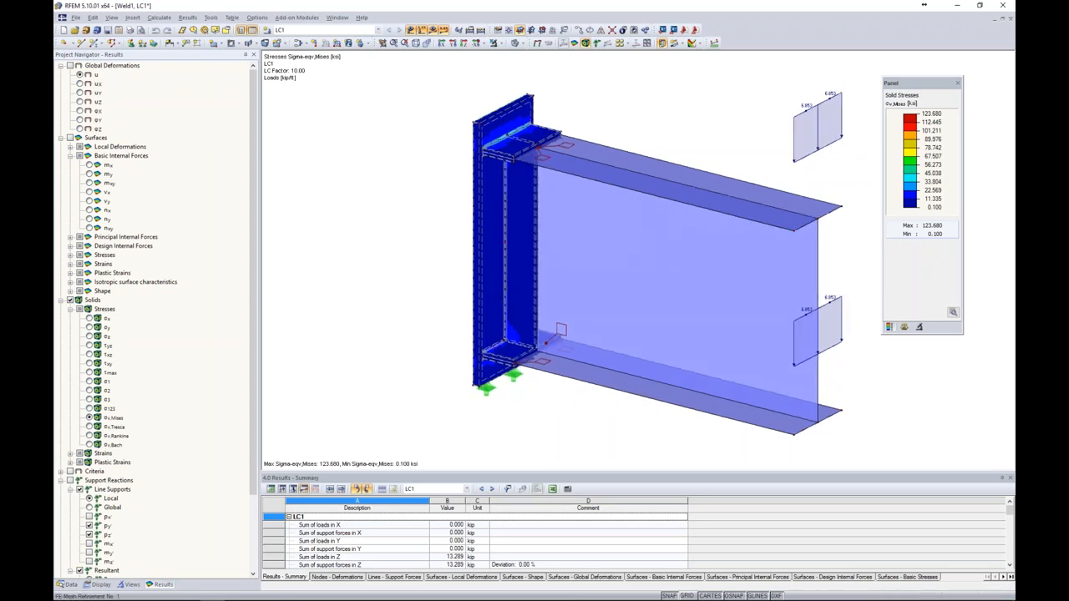
pyautogui.click(132, 585)
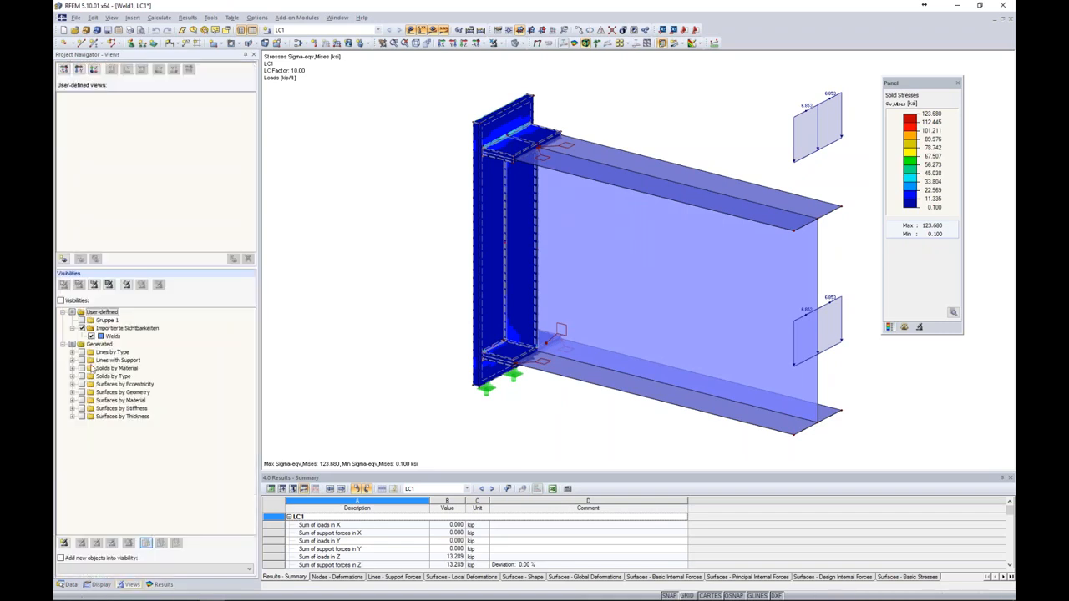
pyautogui.click(81, 328)
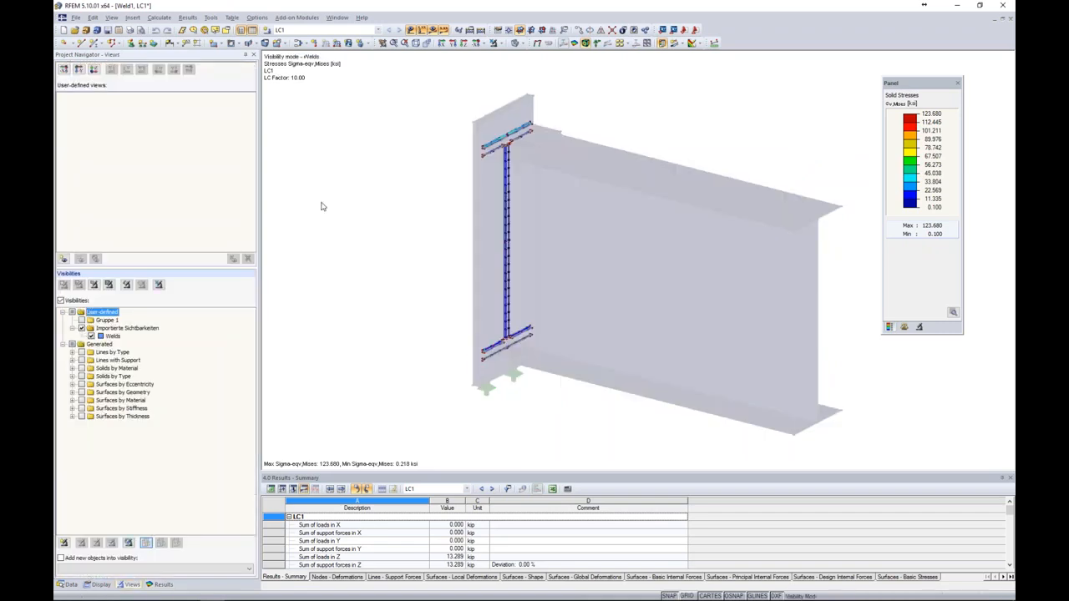
pyautogui.scroll(5, 501, 142)
pyautogui.scroll(3, 501, 142)
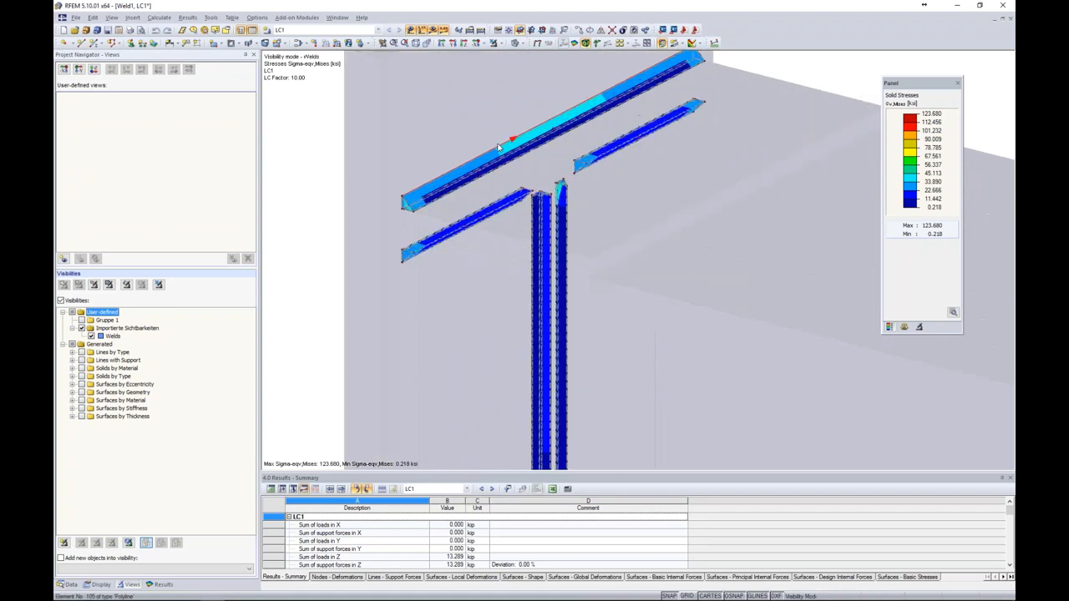
pyautogui.scroll(2, 501, 142)
pyautogui.moveTo(901, 94); pyautogui.dragTo(875, 86)
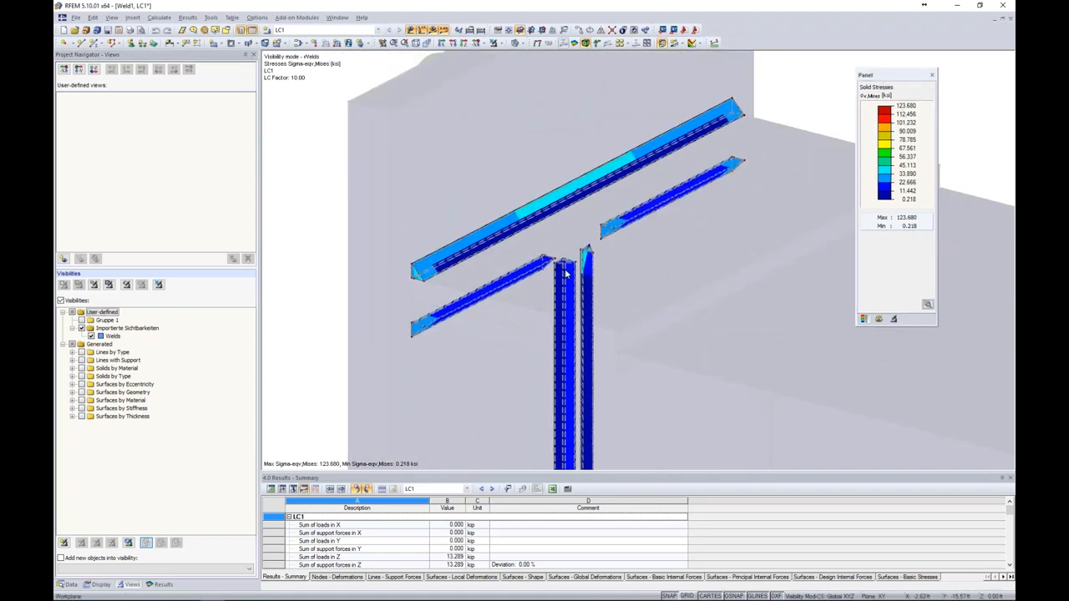
# - Examine the von Mises stress concentration at the upper ends of the vertical web welds and along the flange welds
pyautogui.scroll(6, 576, 255)
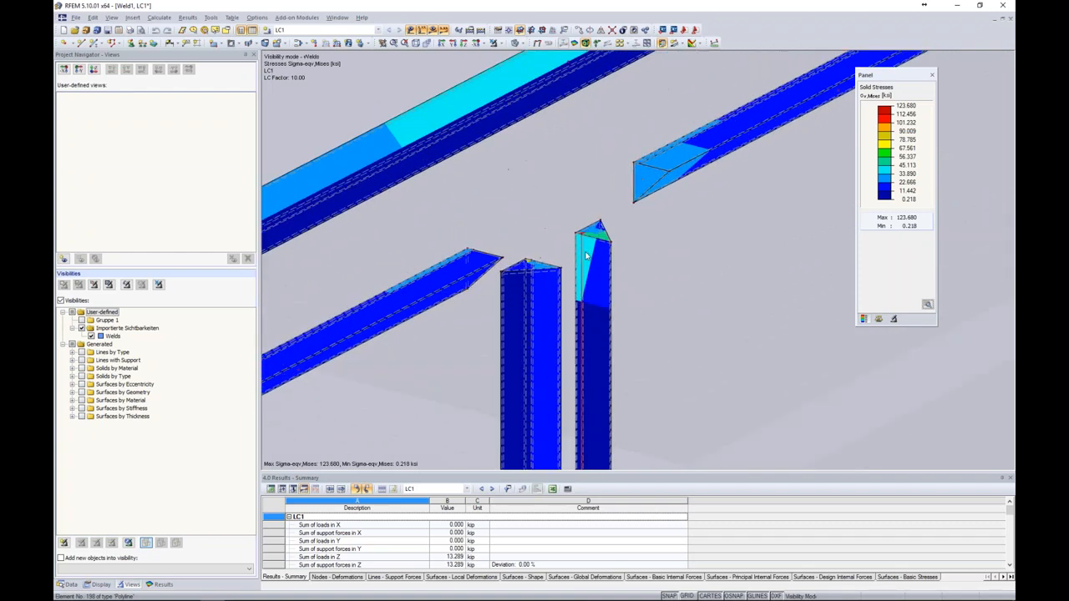
pyautogui.scroll(3, 583, 238)
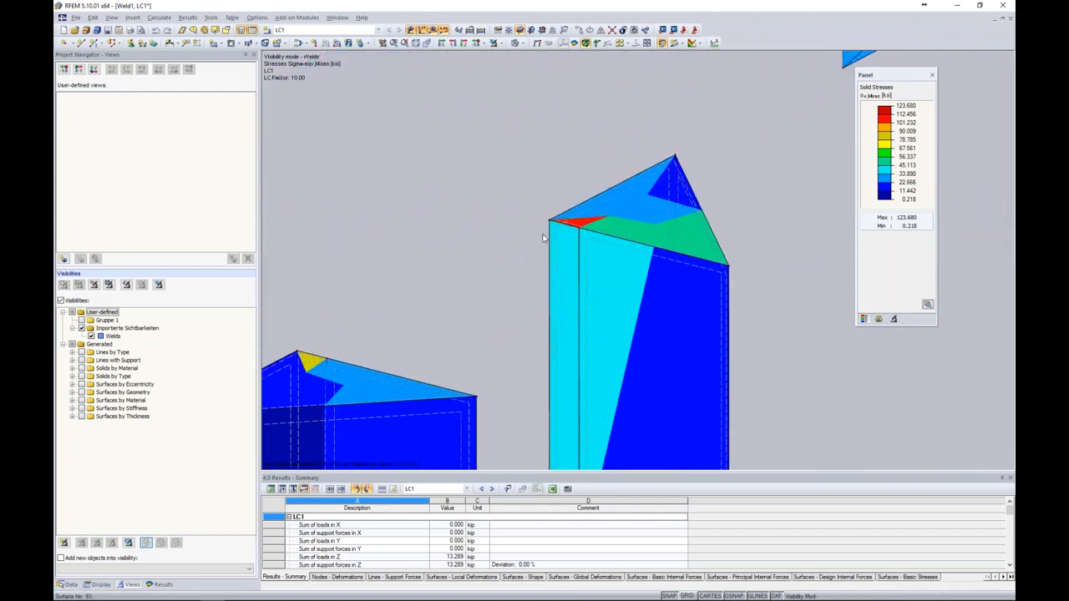
pyautogui.click(651, 214)
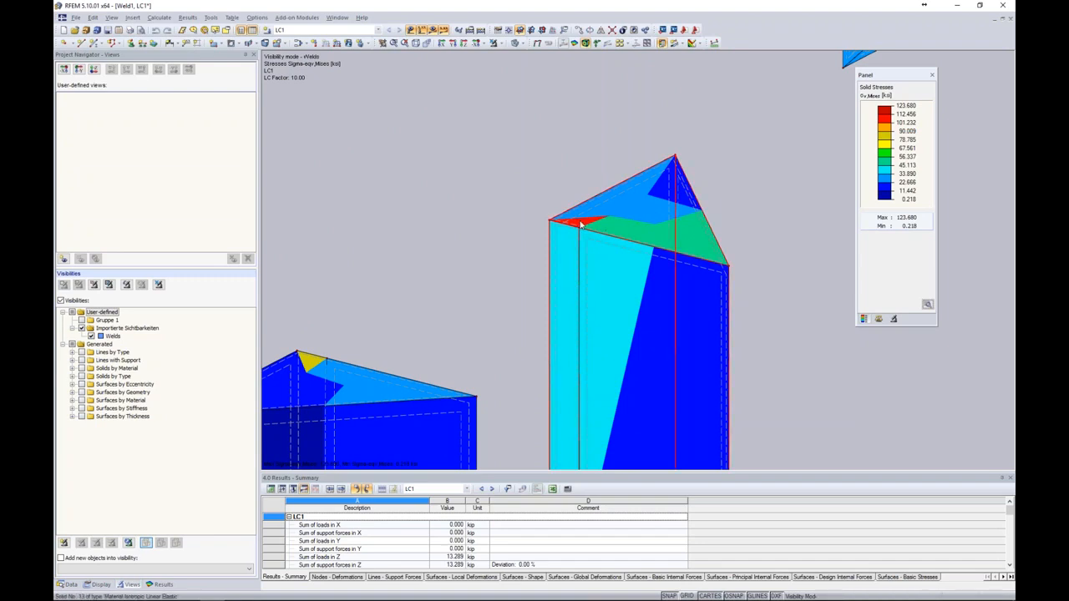
pyautogui.press('Escape')
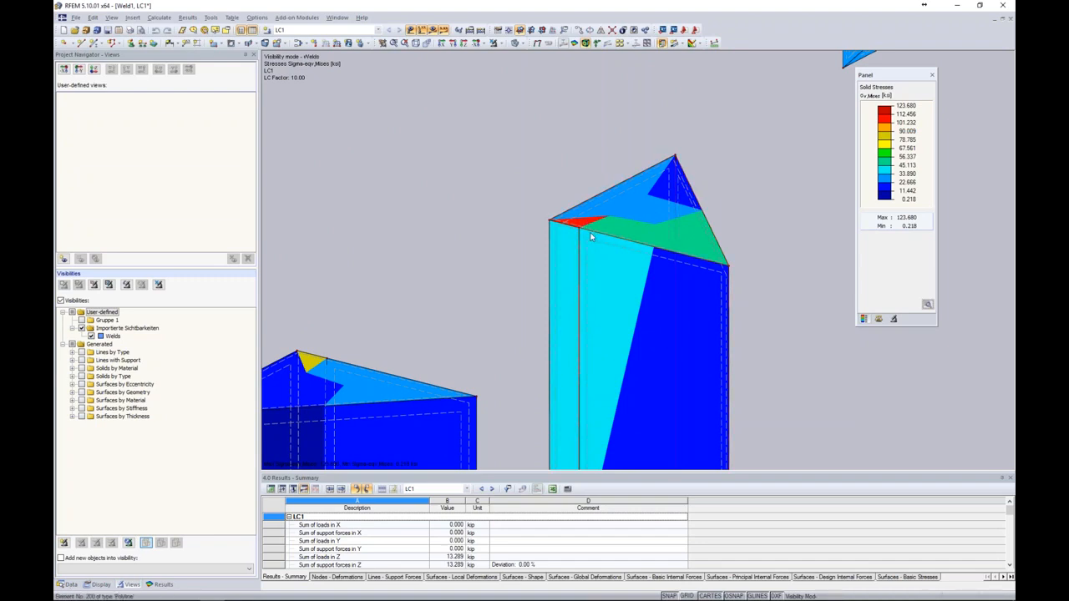
pyautogui.scroll(-2, 590, 237)
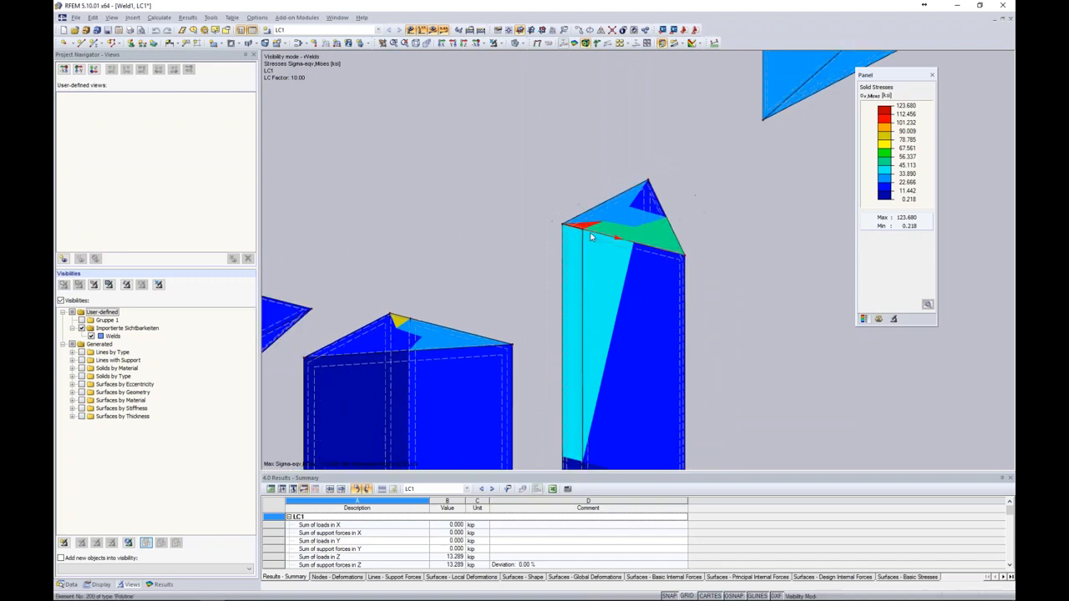
pyautogui.click(603, 275)
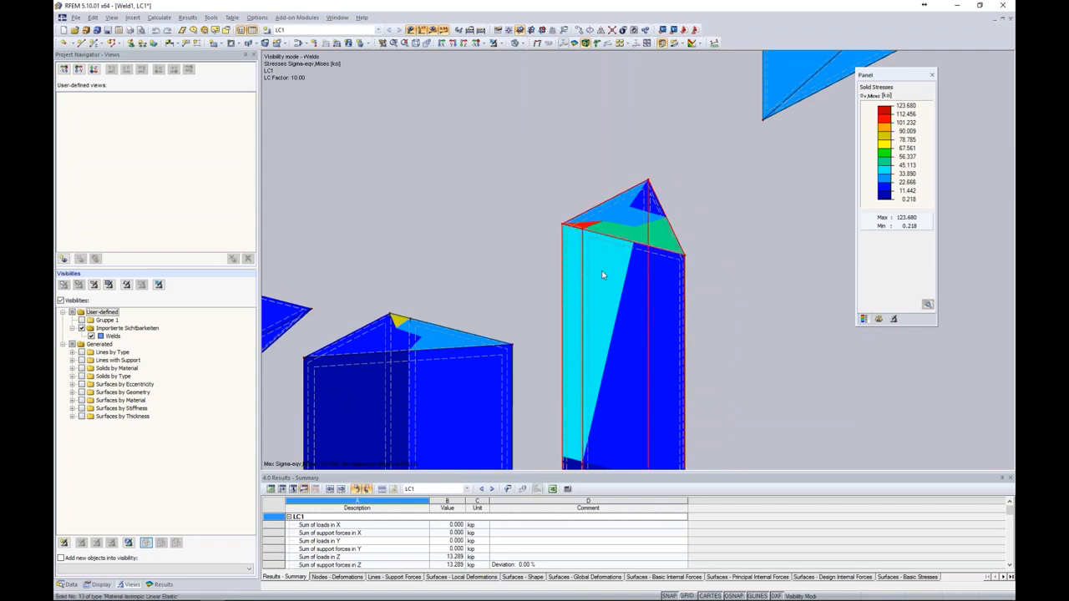
pyautogui.press('Escape')
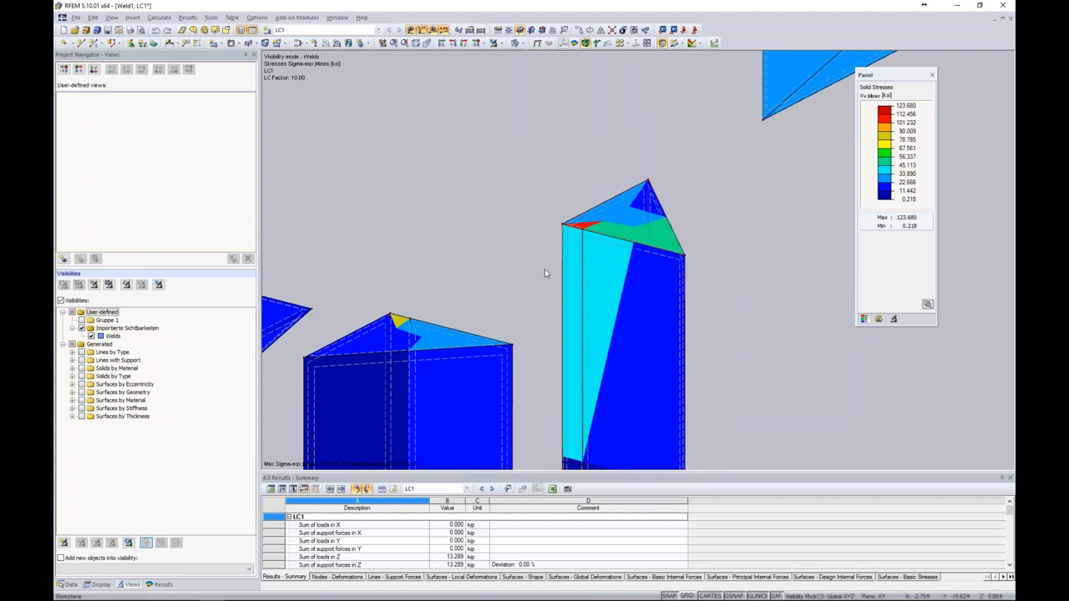
pyautogui.scroll(-5, 544, 273)
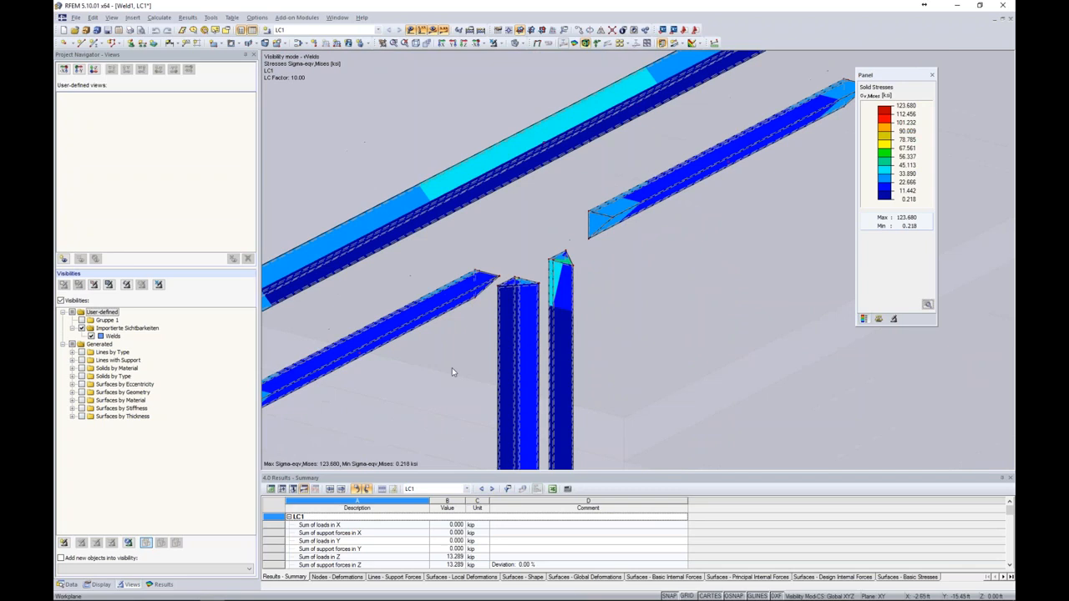
pyautogui.moveTo(452, 369); pyautogui.dragTo(514, 300, button='middle')
pyautogui.scroll(-2, 515, 301)
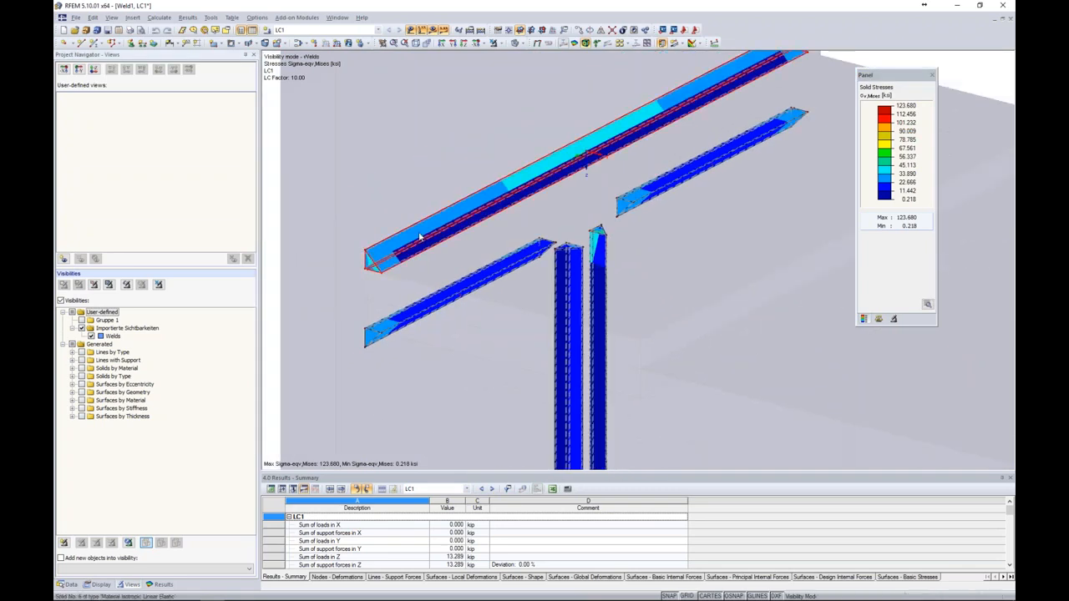
# - Expand the strain result types for solids and cancel the visibility mode to show stresses on the whole connection
pyautogui.click(158, 584)
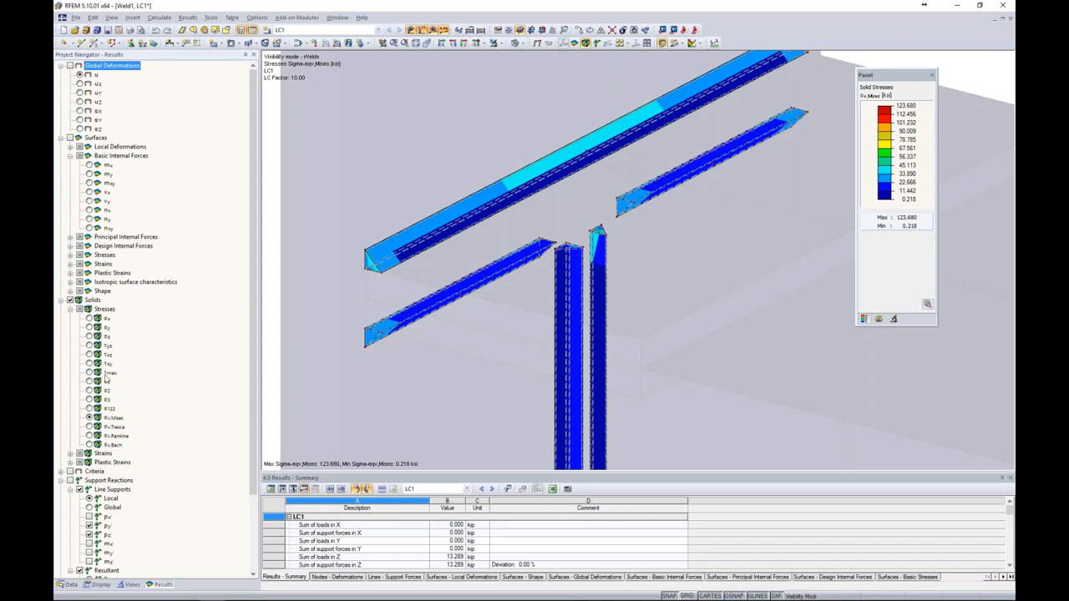
pyautogui.click(70, 454)
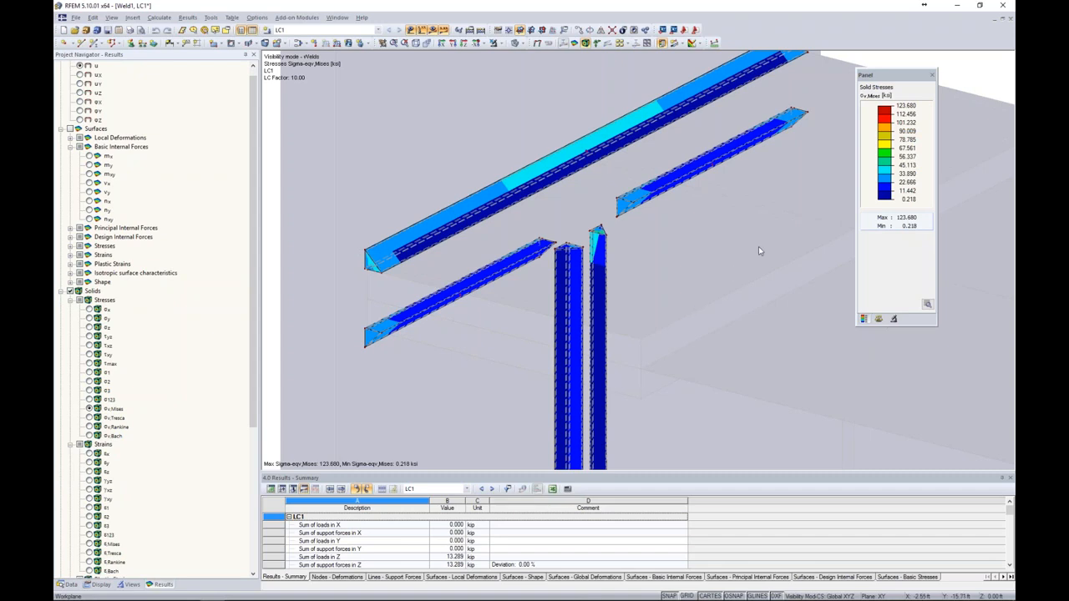
pyautogui.scroll(-3, 722, 242)
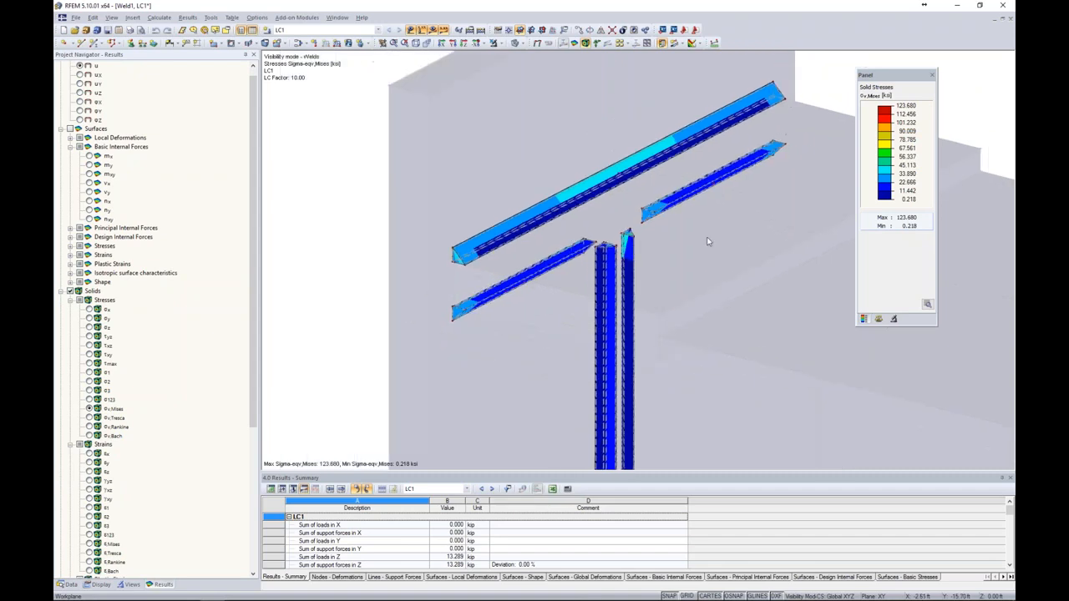
pyautogui.scroll(-1, 596, 238)
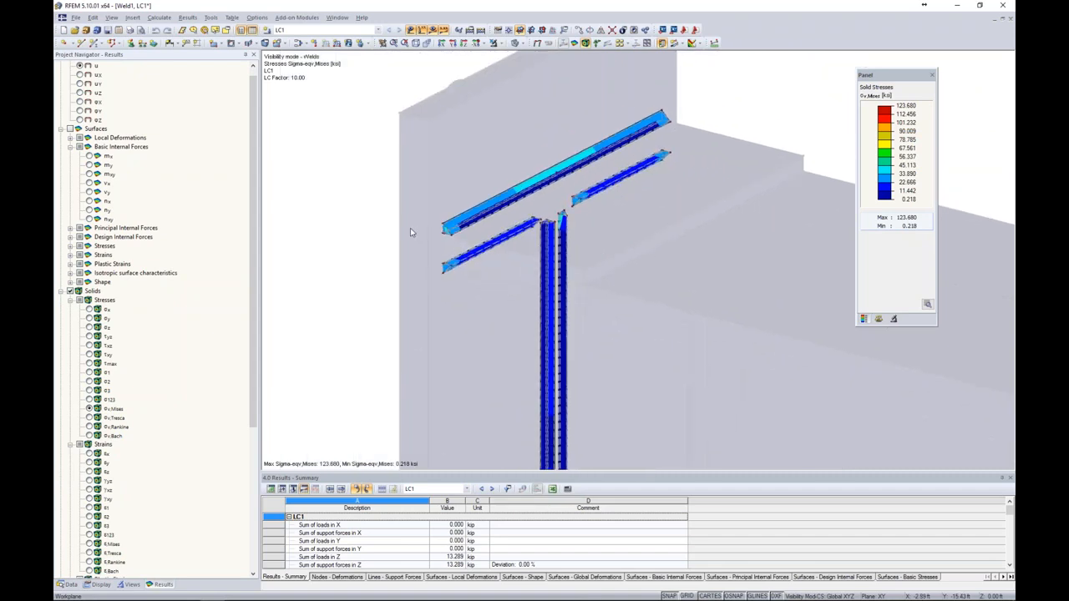
pyautogui.click(494, 43)
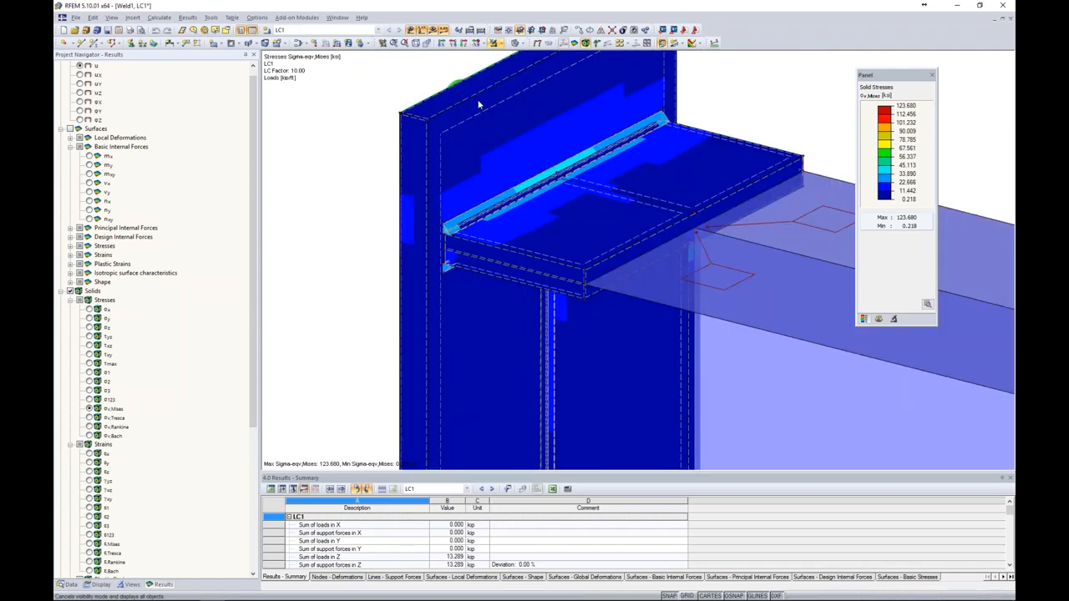
# - Hide the results, isolate the end plate solid through visibility by selection, and display the LC1 results again
pyautogui.scroll(-4, 469, 139)
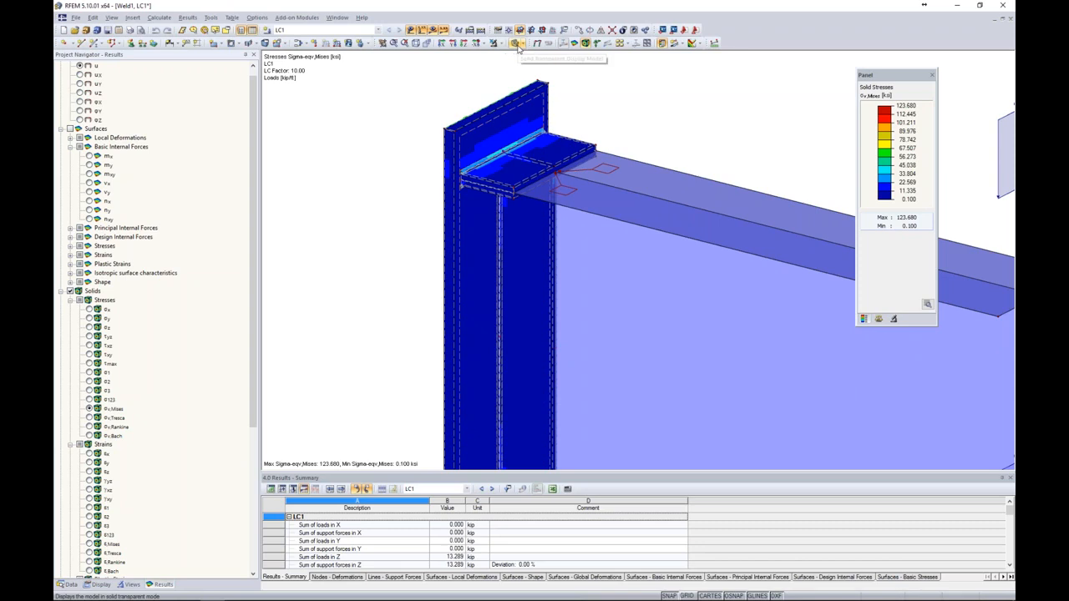
pyautogui.click(433, 31)
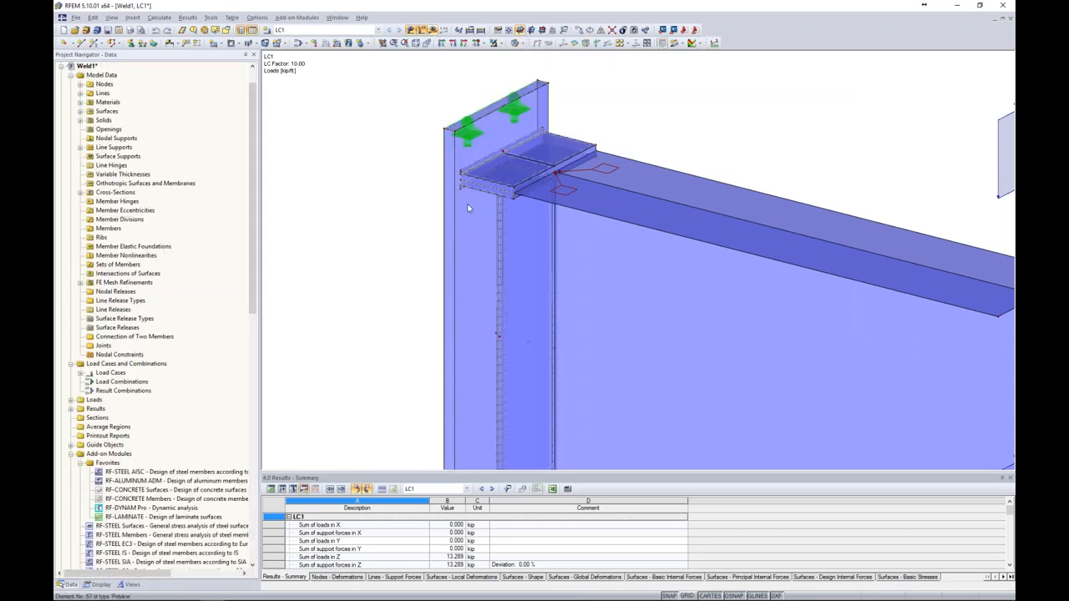
pyautogui.click(502, 43)
pyautogui.click(503, 56)
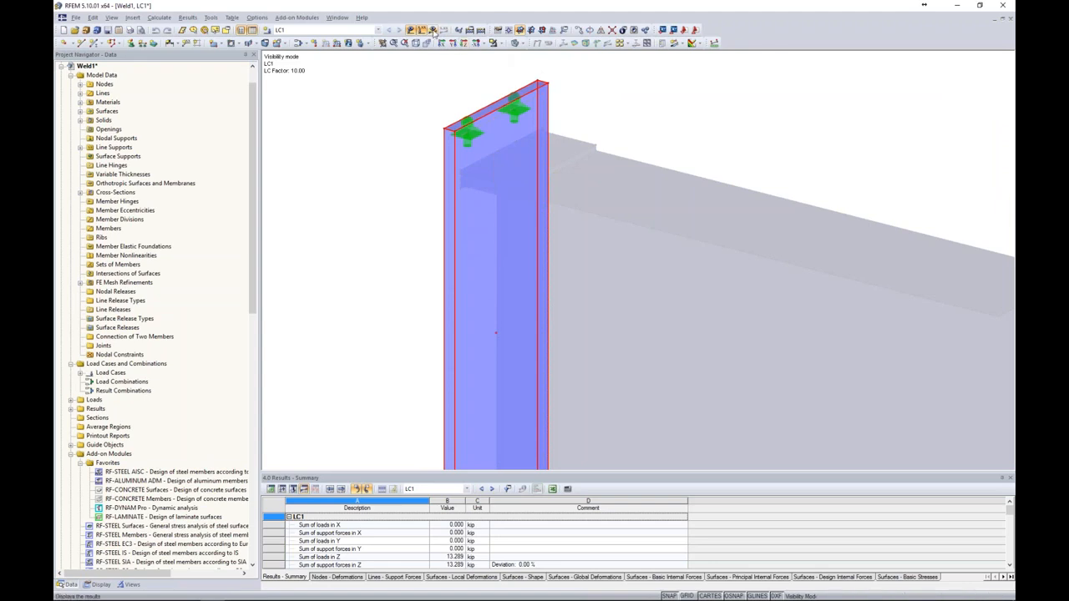
pyautogui.click(432, 31)
# - Examine the von Mises stress distribution on the isolated end plate's face and through its thickness, and clear the selection
pyautogui.scroll(-5, 393, 286)
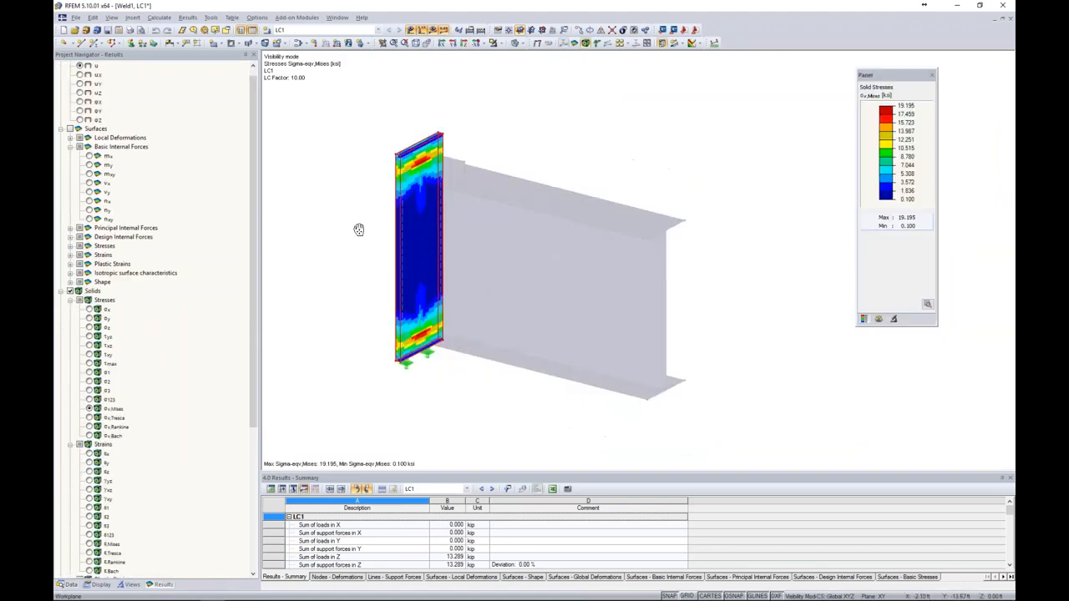
pyautogui.scroll(3, 380, 198)
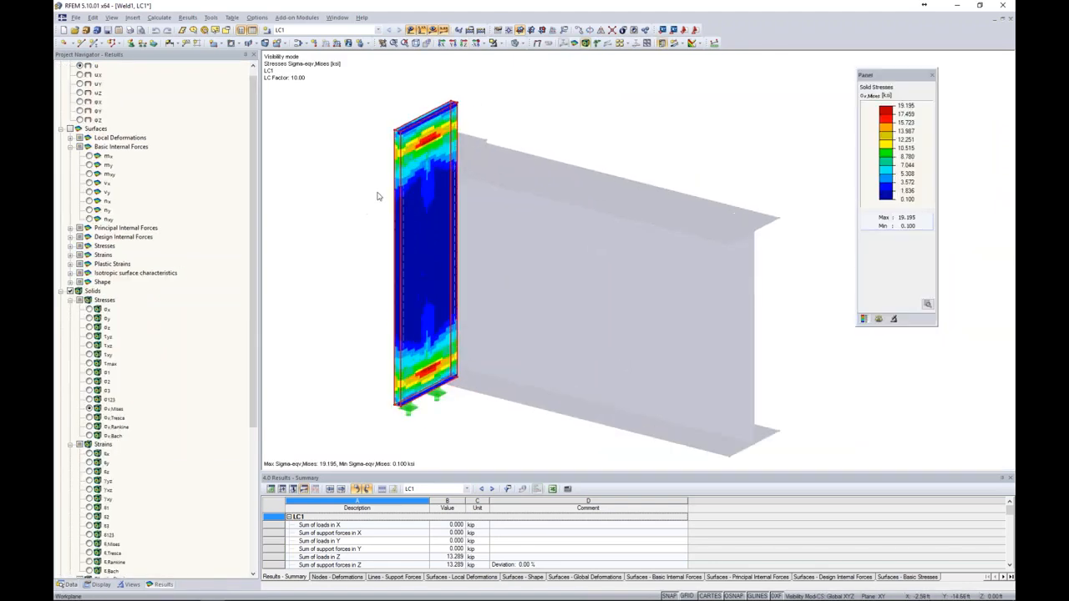
pyautogui.scroll(4, 427, 130)
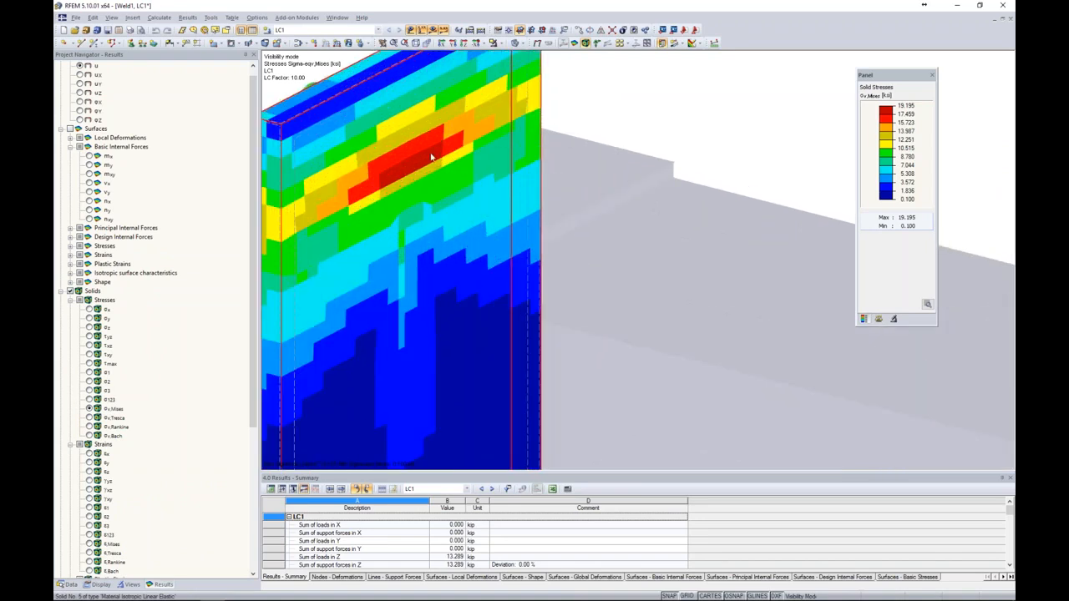
pyautogui.keyDown('ctrl'); pyautogui.moveTo(435, 227); pyautogui.dragTo(598, 191, button='middle'); pyautogui.keyUp('ctrl')
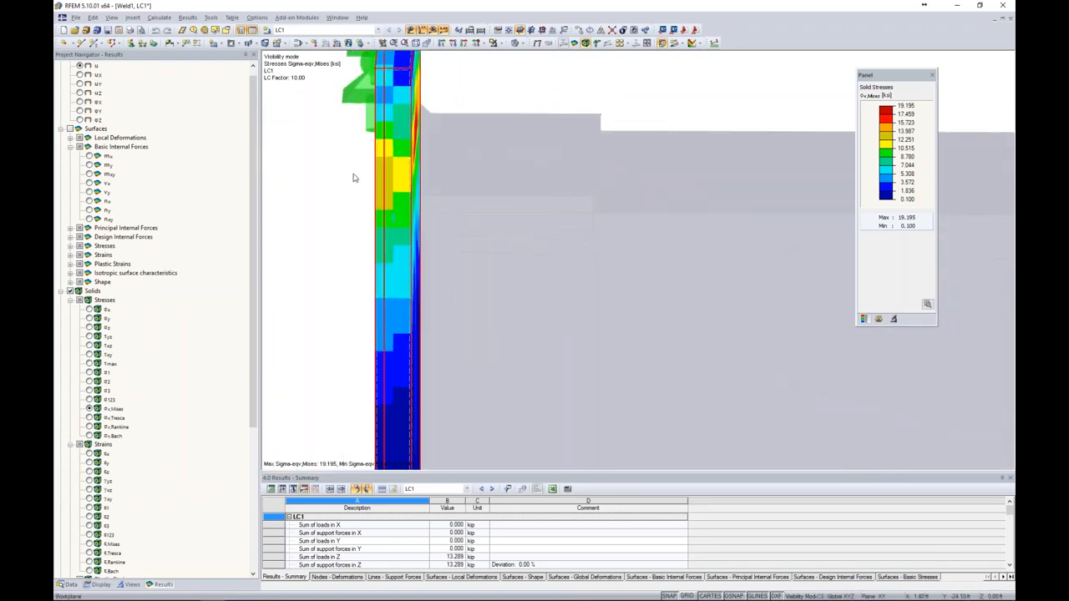
pyautogui.scroll(-9, 421, 167)
pyautogui.keyDown('ctrl'); pyautogui.moveTo(459, 290); pyautogui.dragTo(525, 228, button='middle'); pyautogui.keyUp('ctrl')
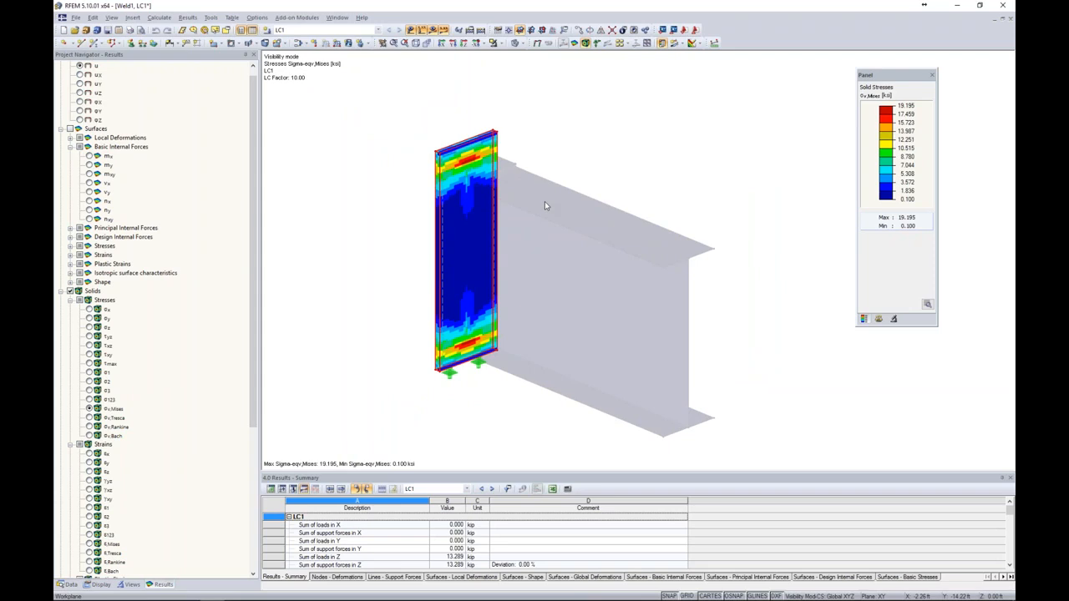
pyautogui.click(598, 159)
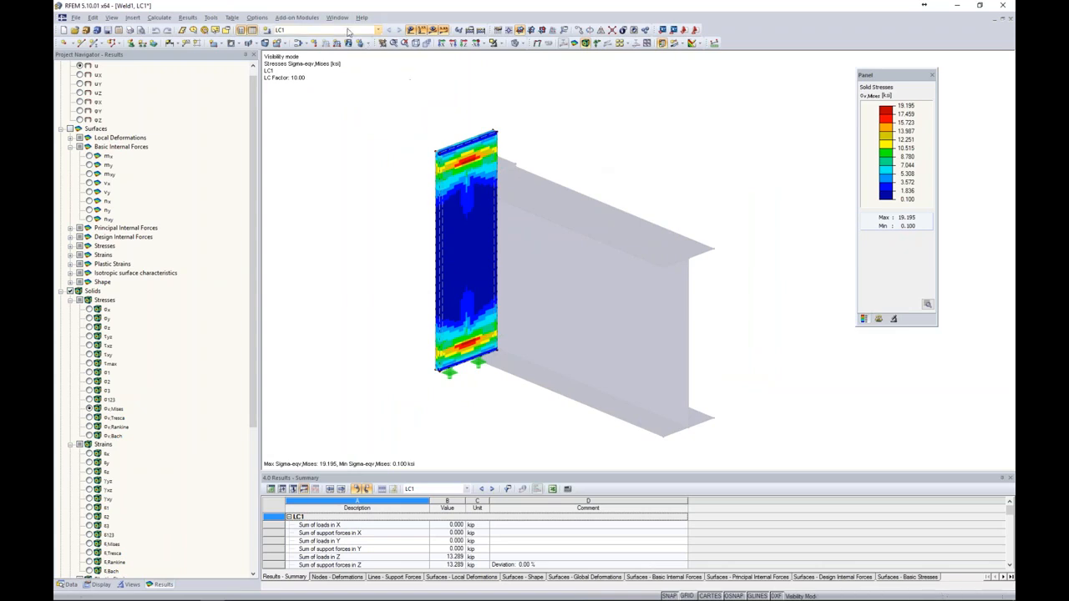
# - Switch to the Tie Rod - Start model and review the tapered rod solid's type, boundary surfaces and material
pyautogui.moveTo(257, 594)
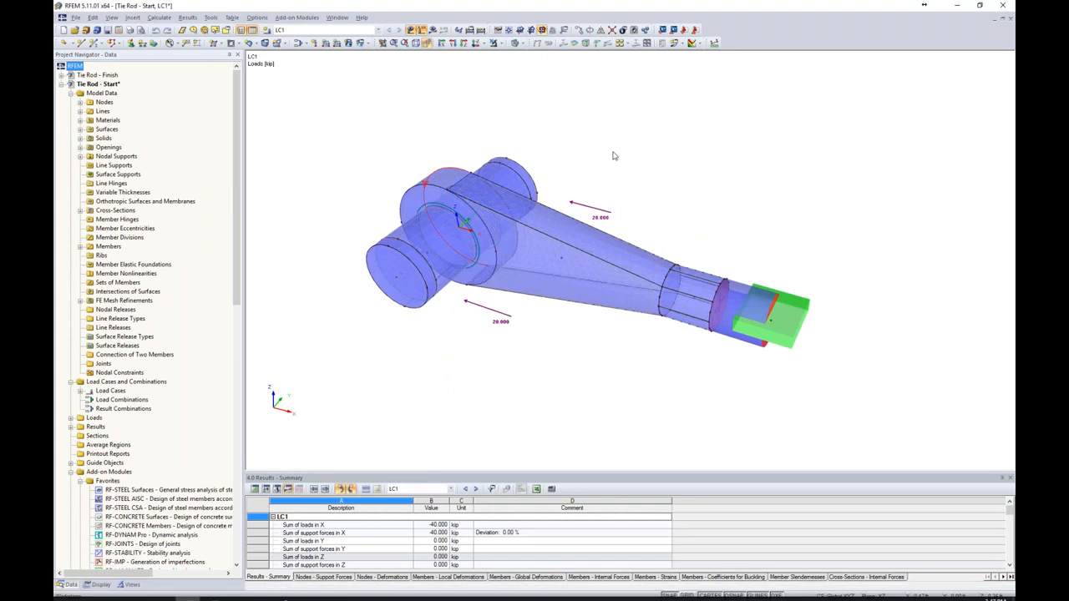
pyautogui.keyDown('ctrl'); pyautogui.moveTo(632, 158); pyautogui.dragTo(643, 163, button='middle'); pyautogui.keyUp('ctrl')
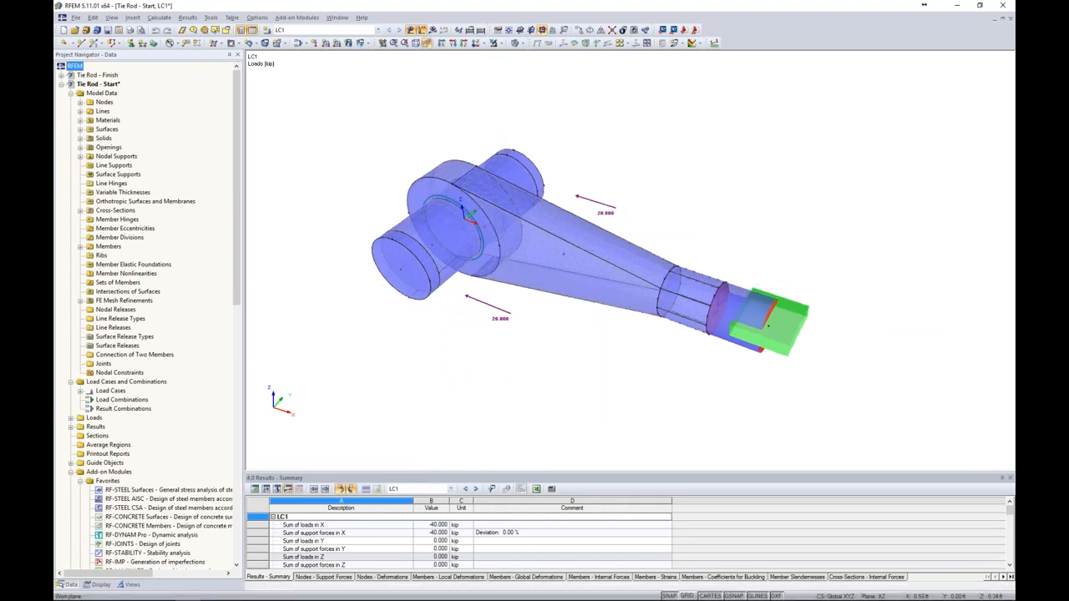
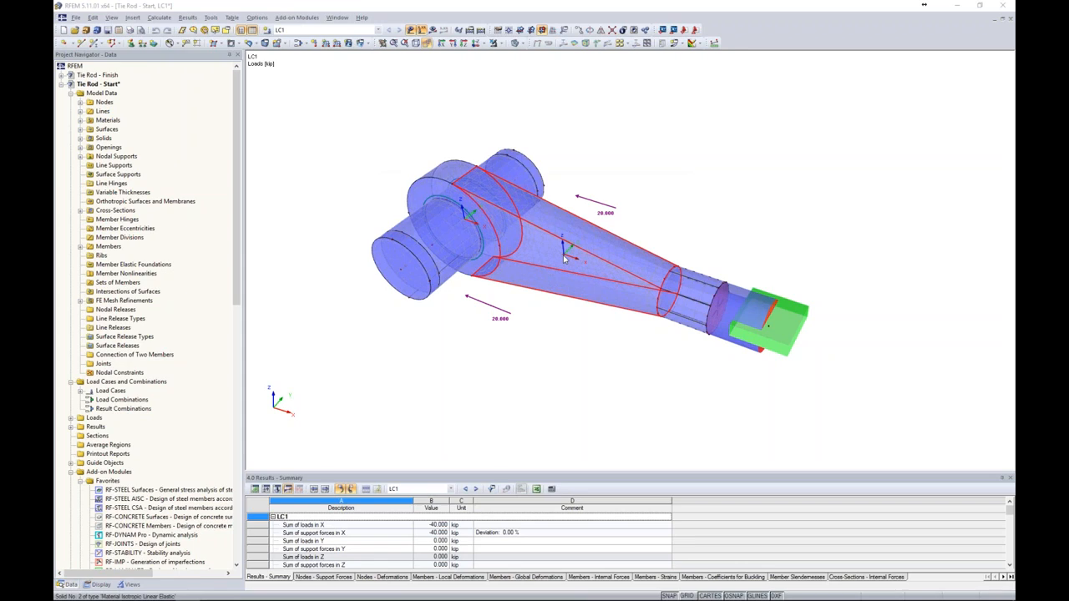
pyautogui.doubleClick(565, 259)
pyautogui.moveTo(553, 179); pyautogui.dragTo(751, 128)
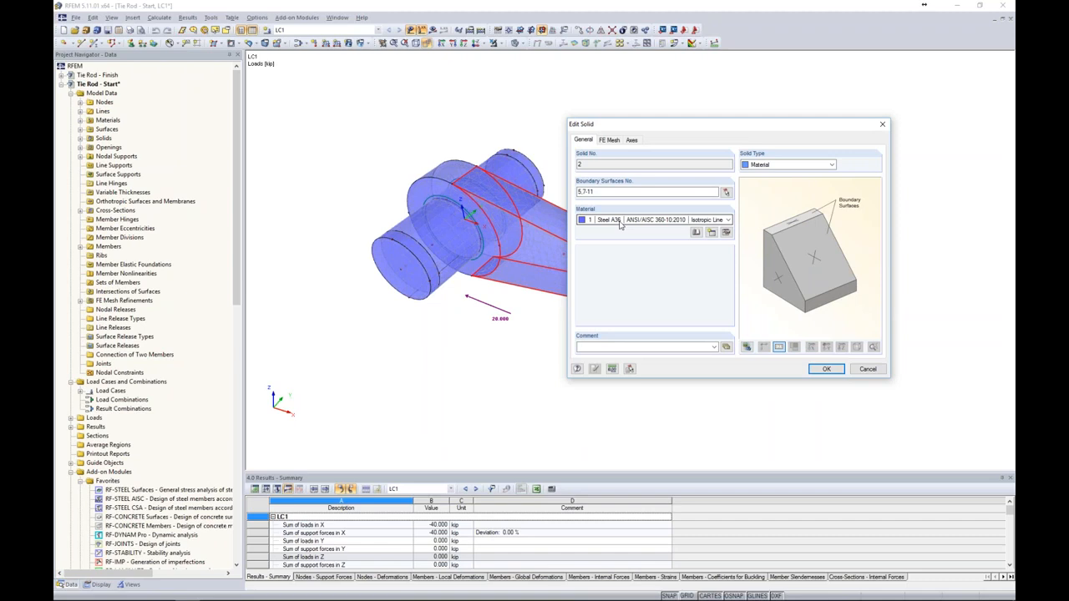
pyautogui.moveTo(626, 124); pyautogui.dragTo(709, 110)
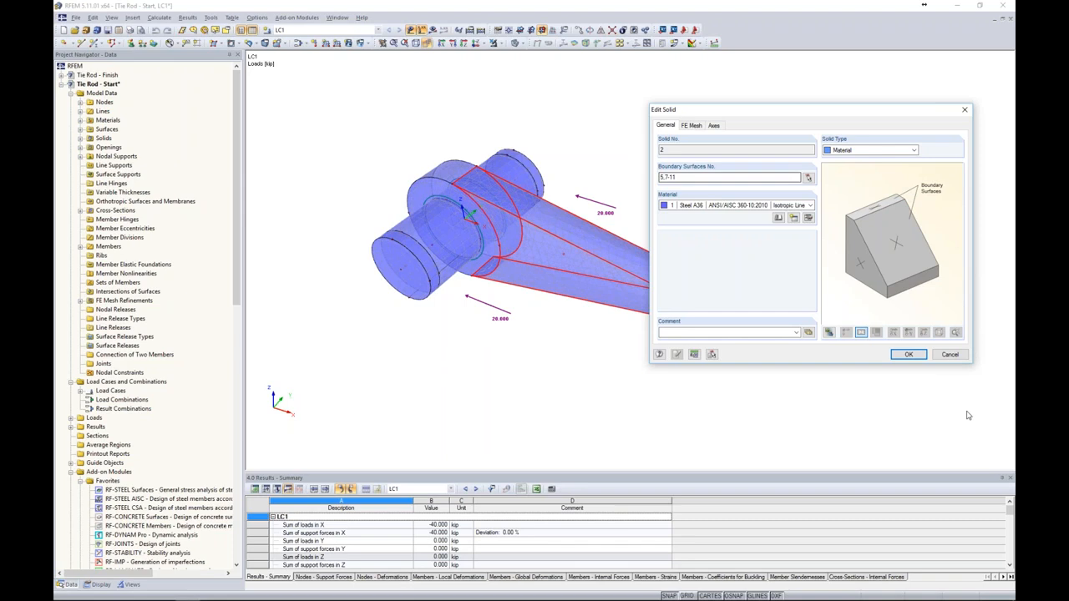
pyautogui.click(950, 355)
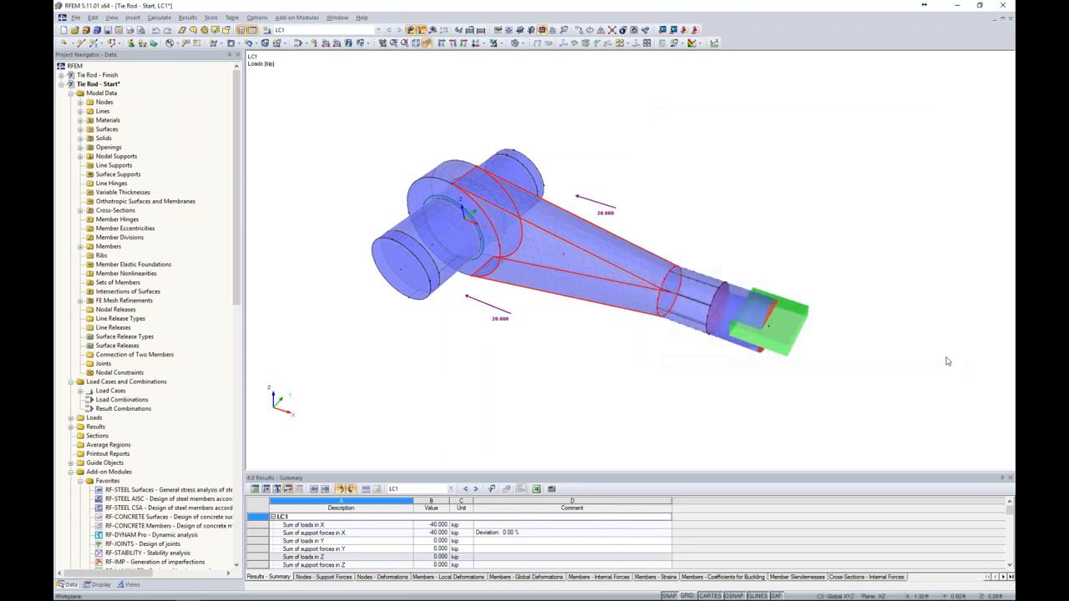
# - Inspect the pin and ring solids at the rod's eye and switch the model to wireframe display
pyautogui.moveTo(566, 190); pyautogui.dragTo(587, 188, button='middle')
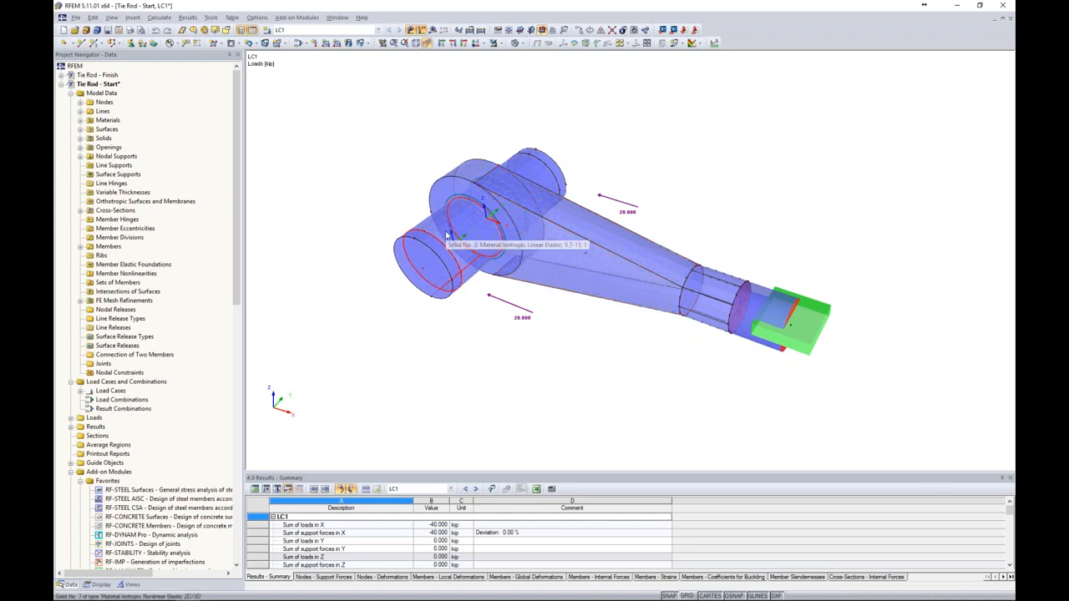
pyautogui.keyDown('ctrl'); pyautogui.moveTo(660, 164); pyautogui.dragTo(656, 184, button='middle'); pyautogui.keyUp('ctrl')
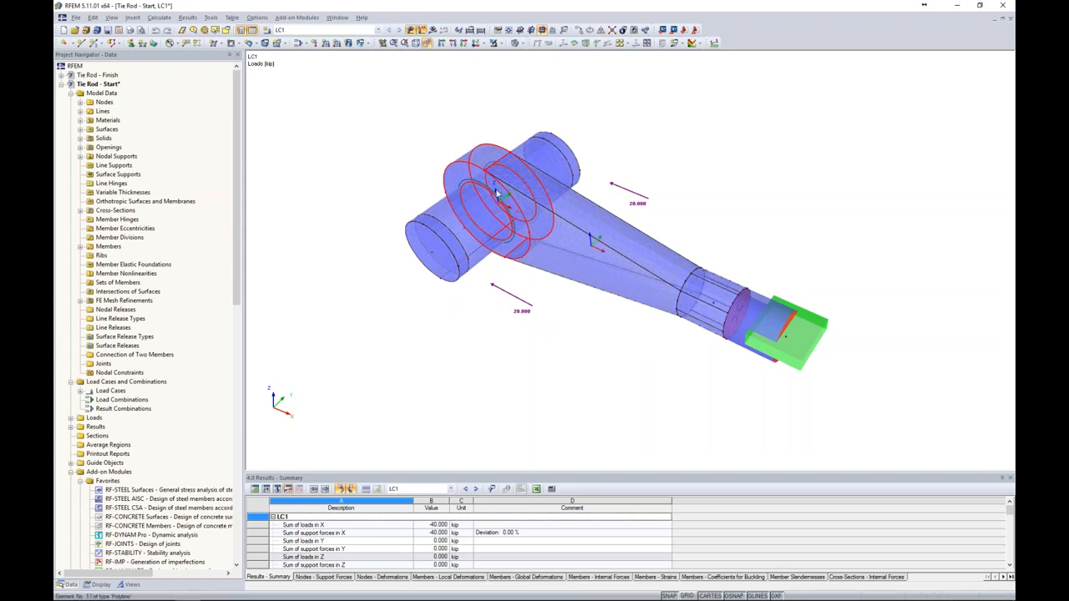
pyautogui.keyDown('ctrl'); pyautogui.moveTo(477, 327); pyautogui.dragTo(470, 310, button='middle'); pyautogui.keyUp('ctrl')
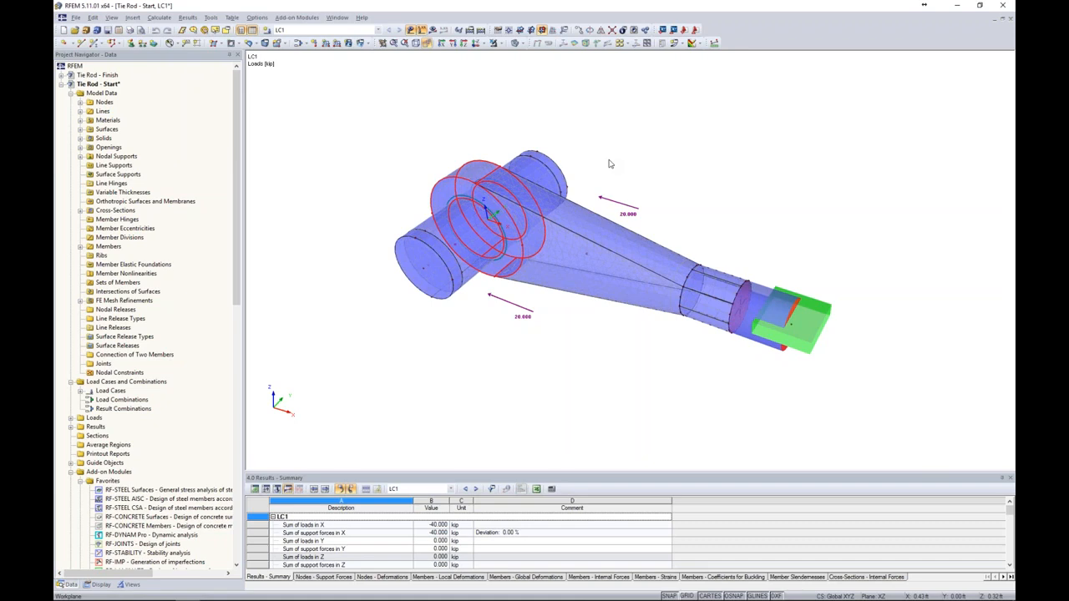
pyautogui.click(518, 43)
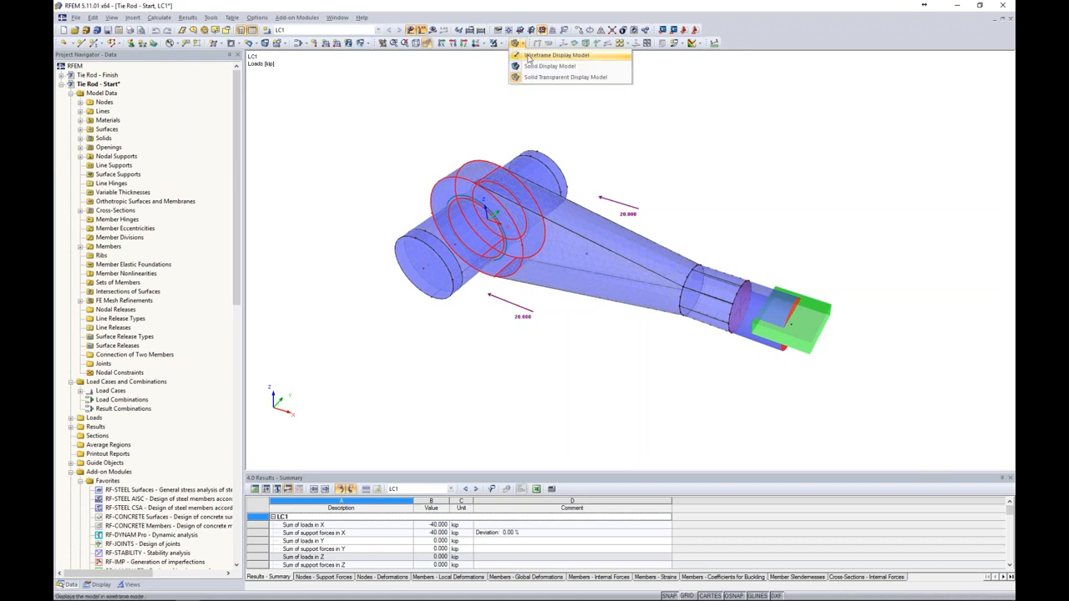
pyautogui.click(528, 56)
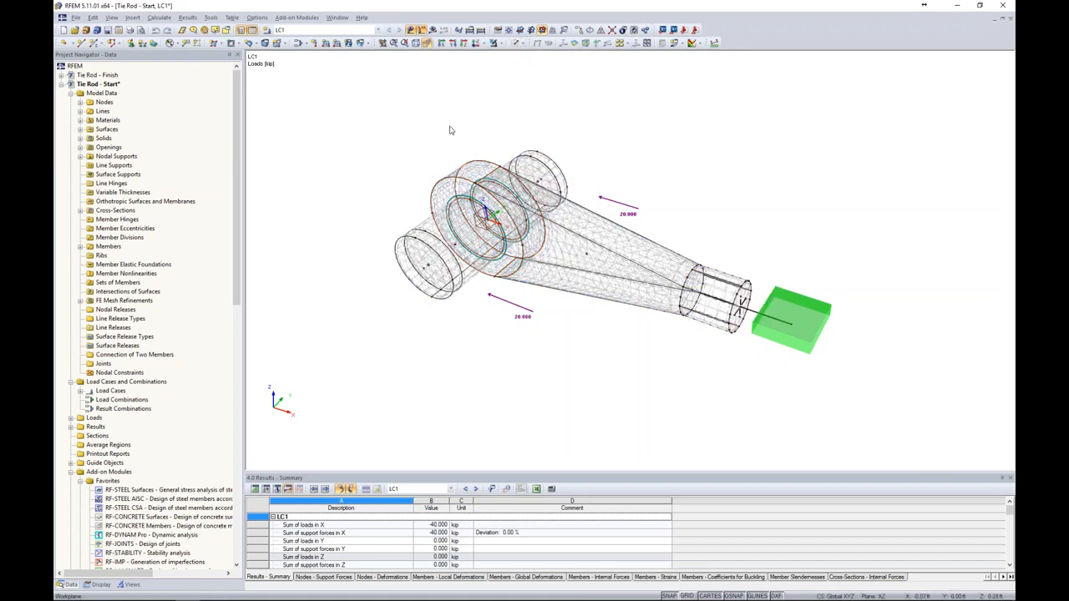
# - Review the FE mesh settings of the tie rod model, including the target length of finite elements, and cancel
pyautogui.click(158, 17)
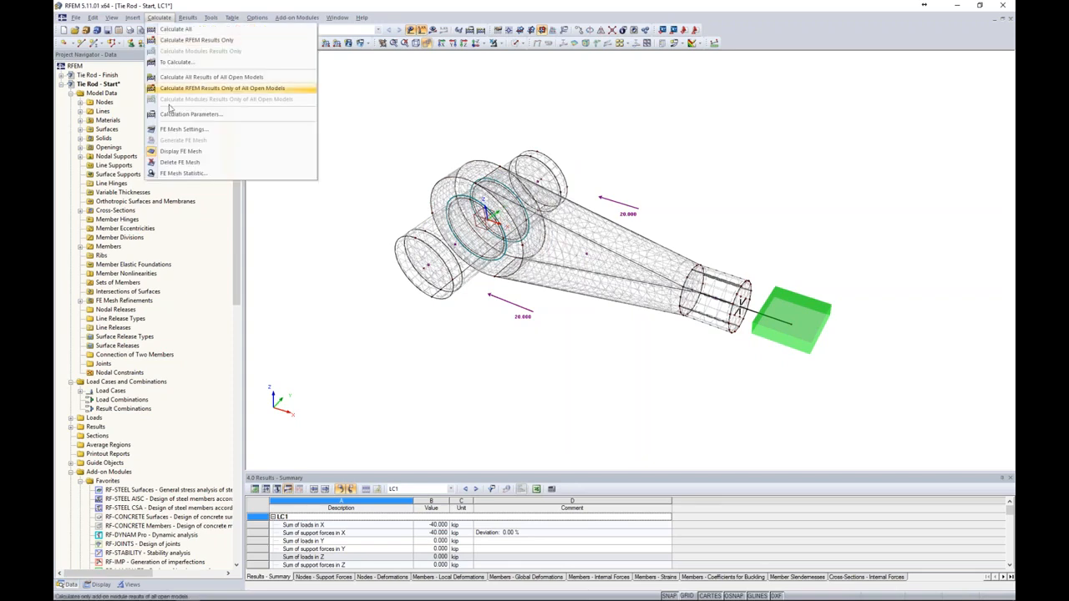
pyautogui.click(177, 129)
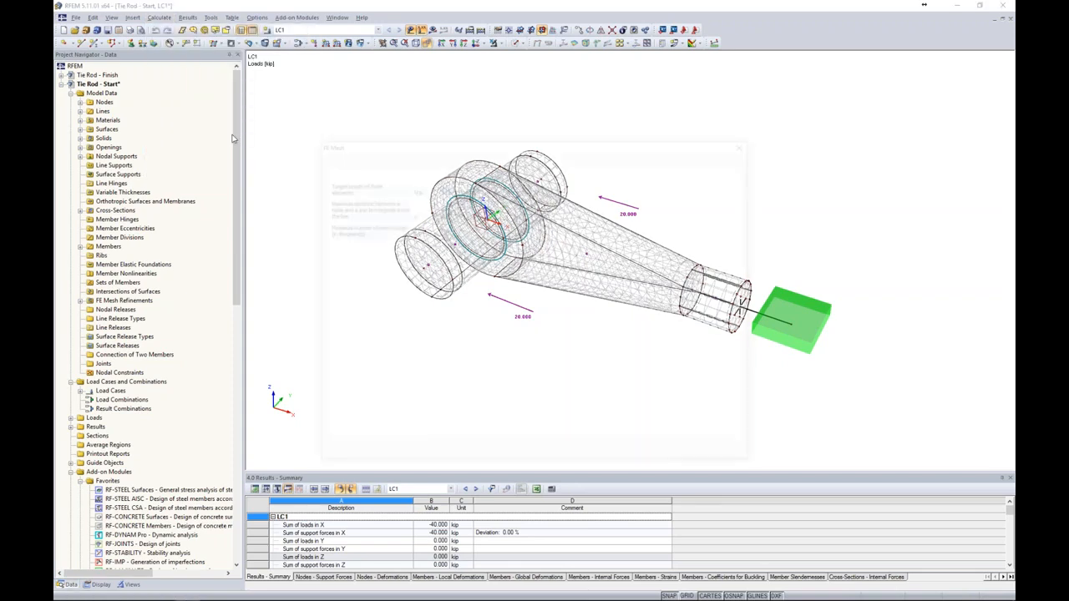
pyautogui.moveTo(448, 144); pyautogui.dragTo(501, 332)
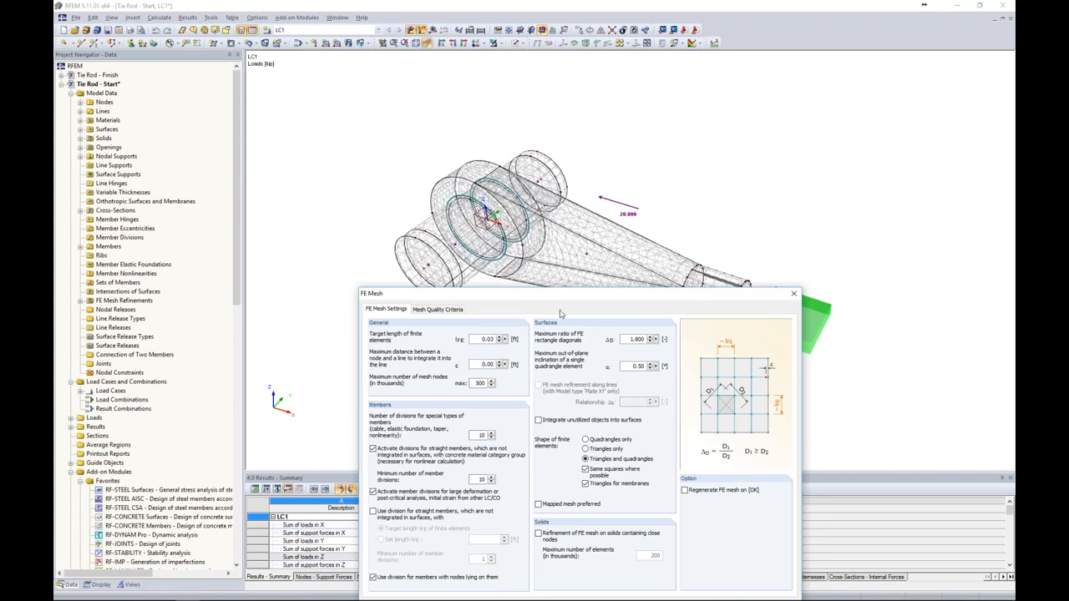
pyautogui.moveTo(561, 292); pyautogui.dragTo(537, 162)
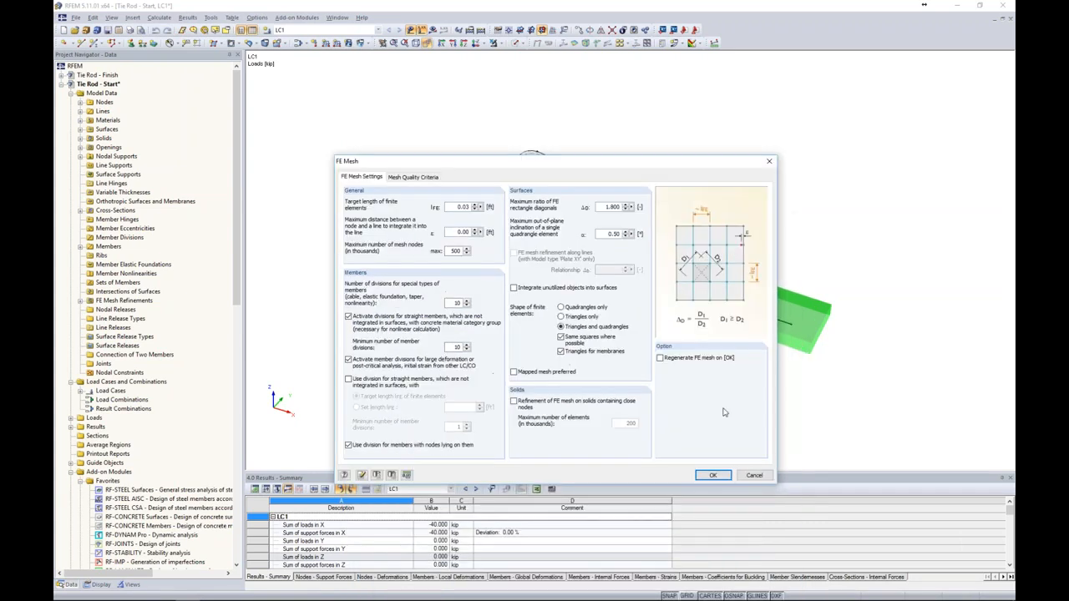
pyautogui.click(755, 476)
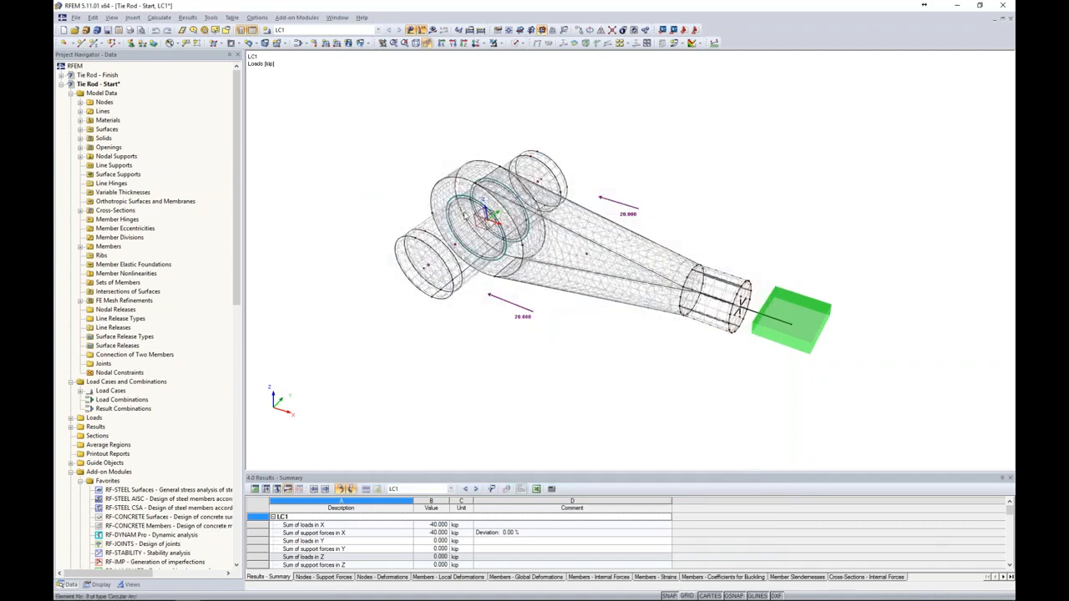
# - Review the FE mesh refinement on the solid at the rod's eye, checking its target FE length, and cancel both dialogs
pyautogui.scroll(5, 495, 221)
pyautogui.scroll(2, 497, 221)
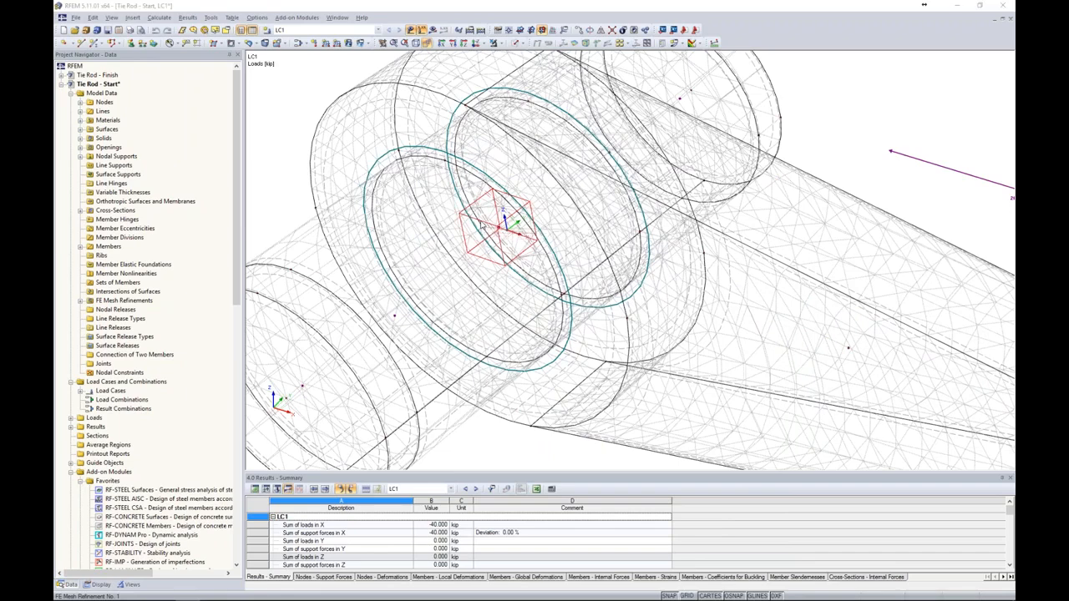
pyautogui.doubleClick(482, 228)
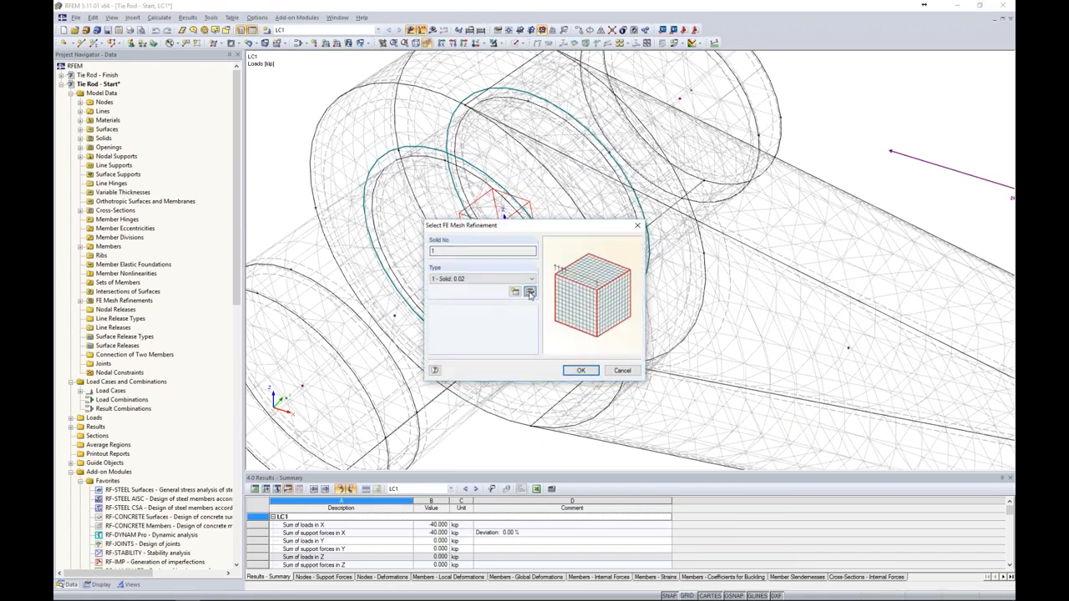
pyautogui.click(580, 370)
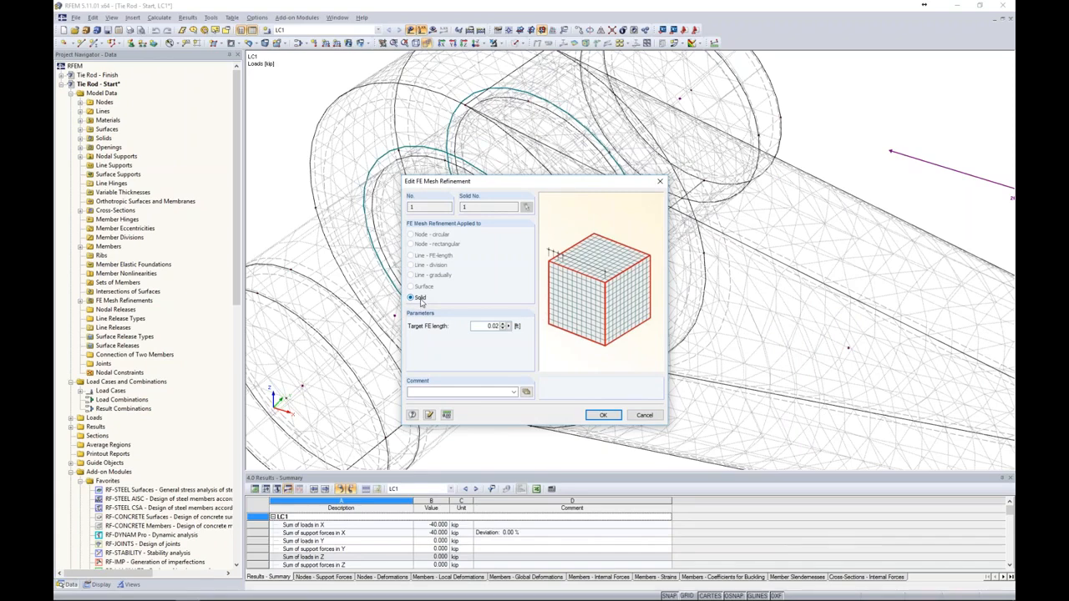
pyautogui.doubleClick(498, 325)
pyautogui.click(648, 417)
pyautogui.click(623, 370)
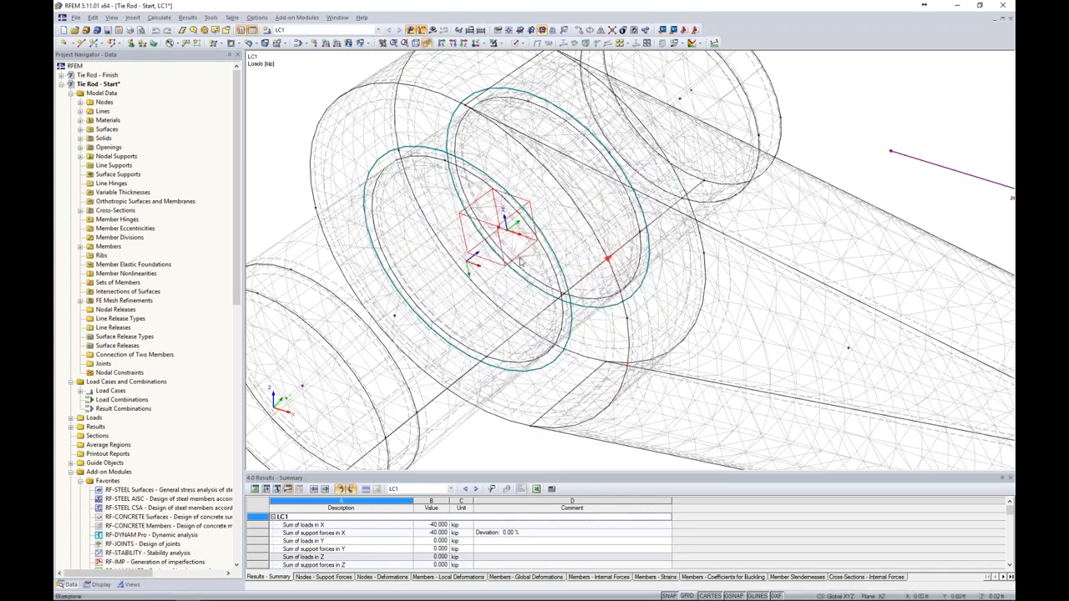
# - Return the tie rod to solid transparent display and show its LC1 results
pyautogui.scroll(-3, 524, 263)
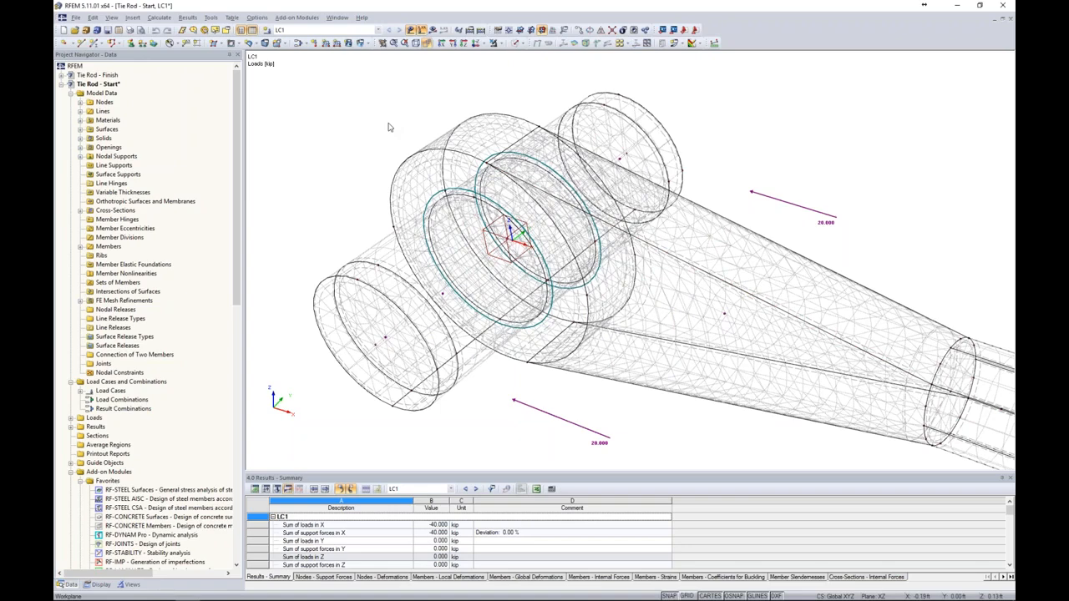
pyautogui.scroll(-1, 389, 127)
pyautogui.scroll(-1, 388, 127)
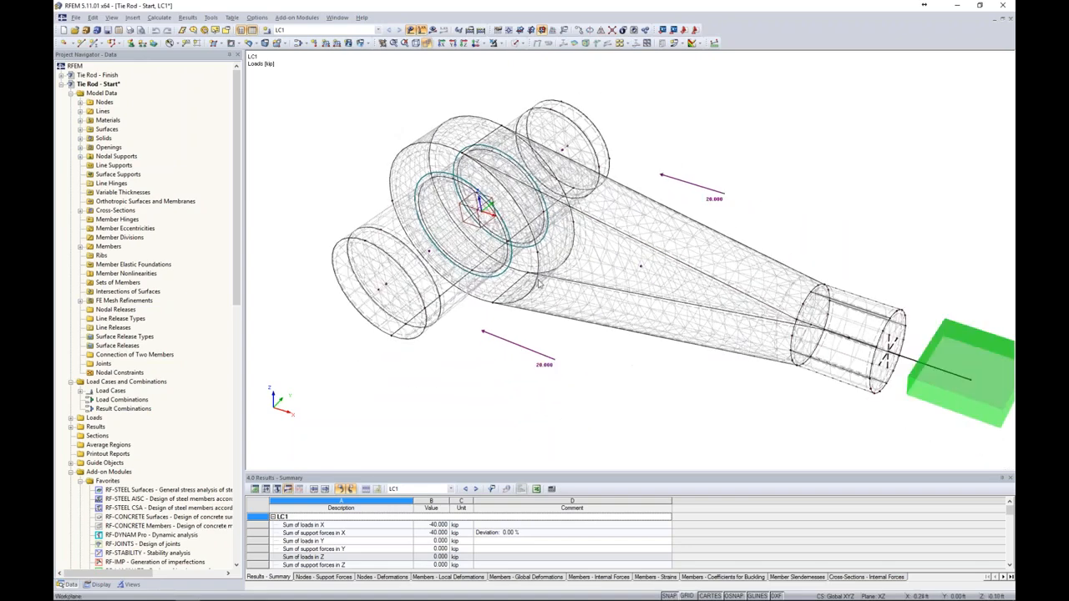
pyautogui.click(525, 46)
pyautogui.click(531, 86)
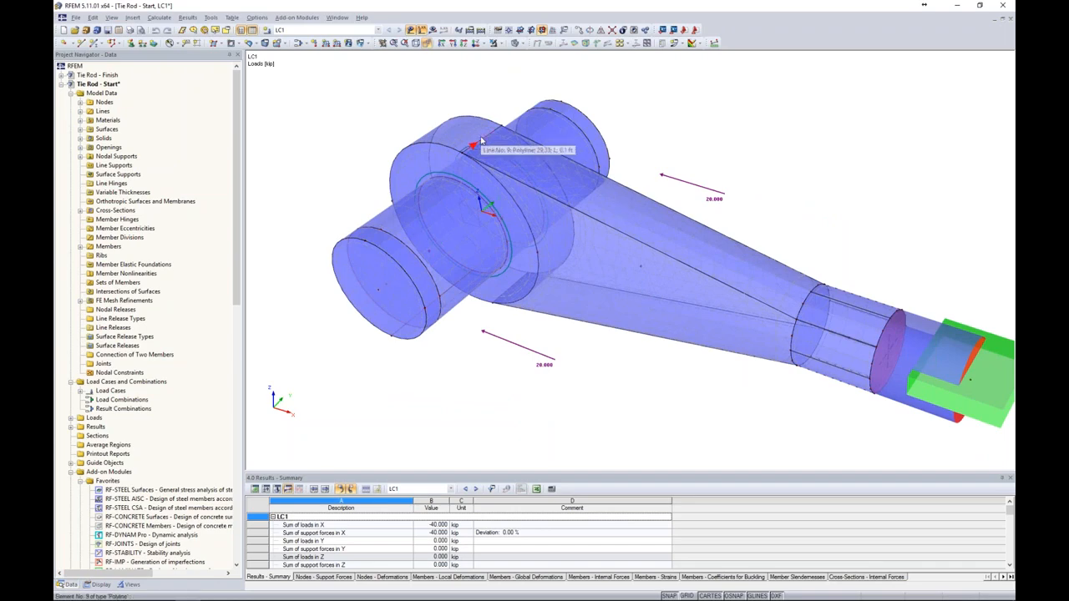
pyautogui.click(432, 31)
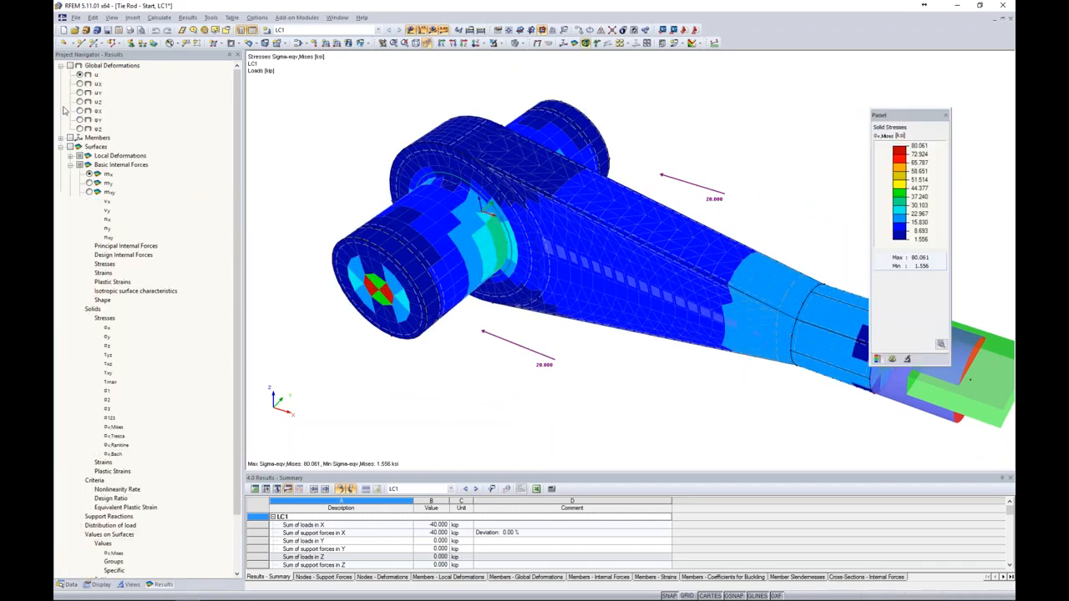
# - Display the global deformations u and examine the pin's movement in the rod's eye from the side
pyautogui.click(72, 66)
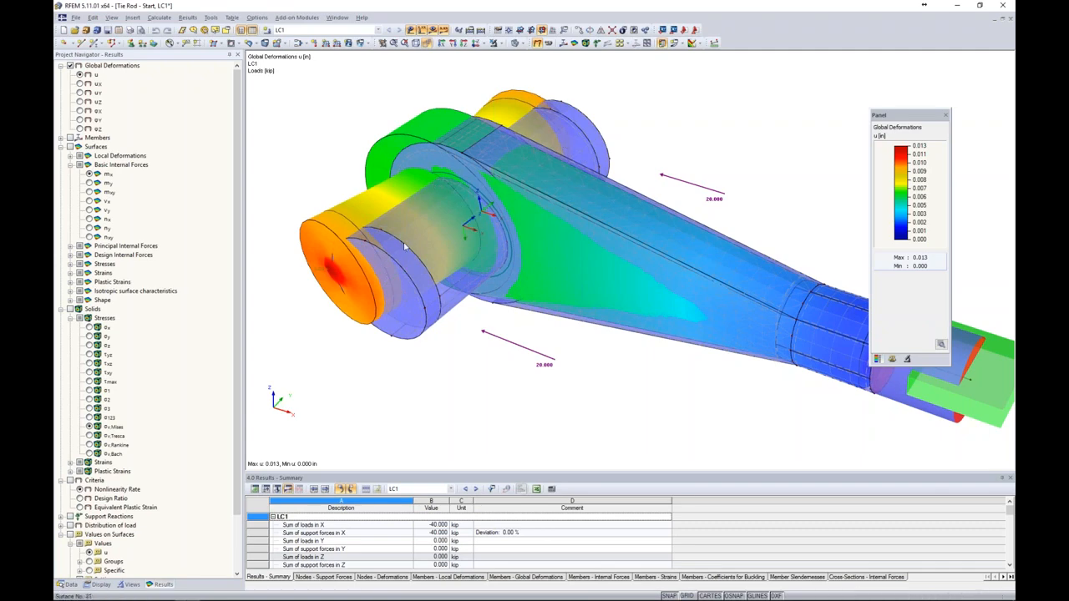
pyautogui.keyDown('ctrl'); pyautogui.moveTo(468, 359); pyautogui.dragTo(672, 198, button='middle'); pyautogui.keyUp('ctrl')
pyautogui.moveTo(522, 172); pyautogui.dragTo(633, 105, button='middle')
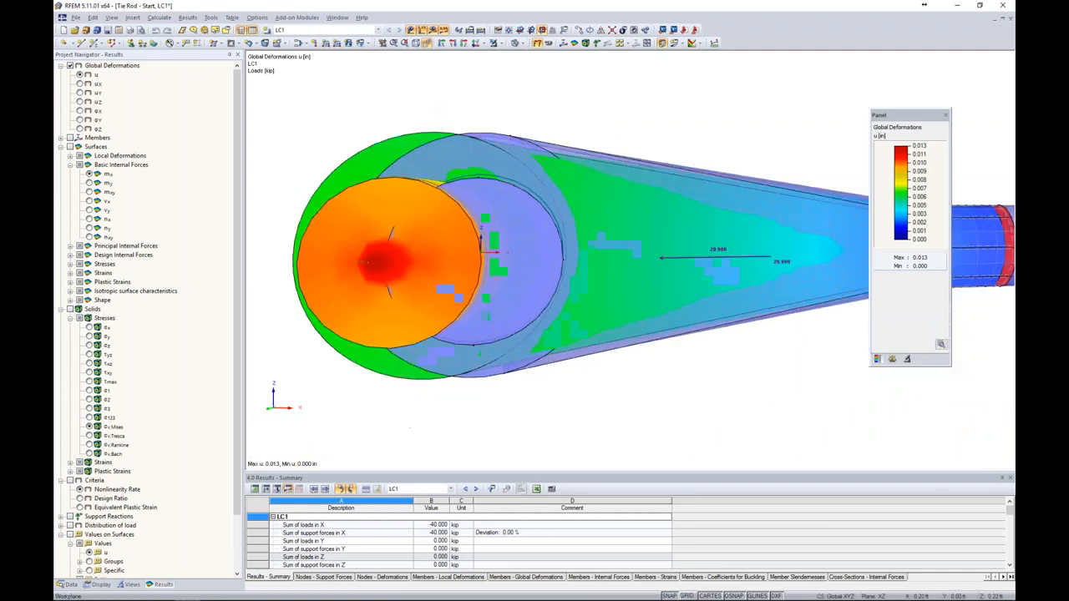
# - Switch the deformed tie rod to wireframe display and examine the pin's deformation in the rod's eye from several sides
pyautogui.click(525, 48)
pyautogui.click(529, 58)
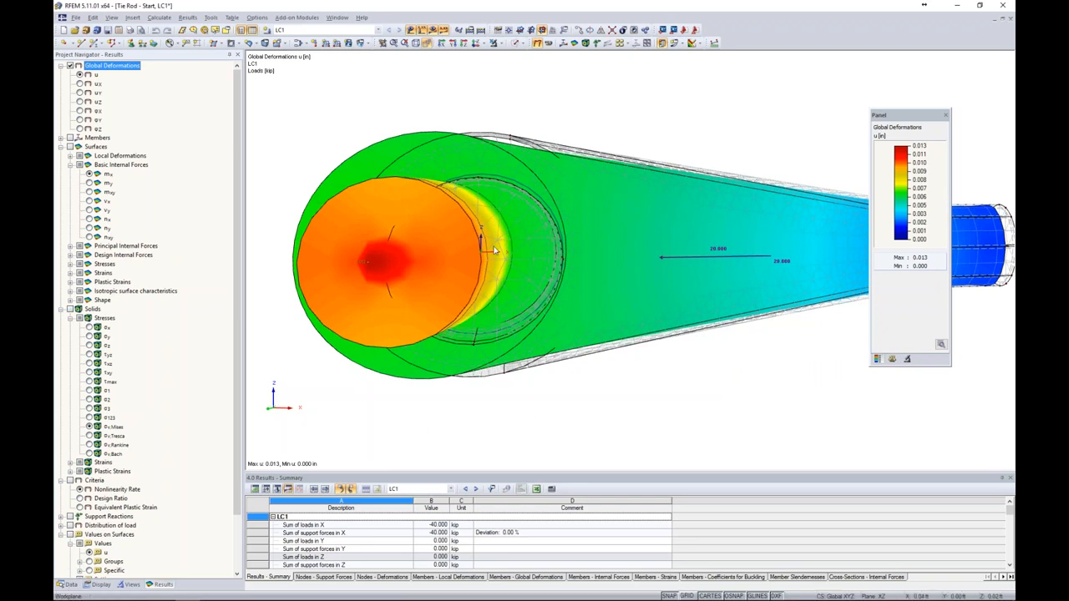
pyautogui.keyDown('ctrl'); pyautogui.moveTo(541, 232); pyautogui.dragTo(474, 306, button='middle'); pyautogui.keyUp('ctrl')
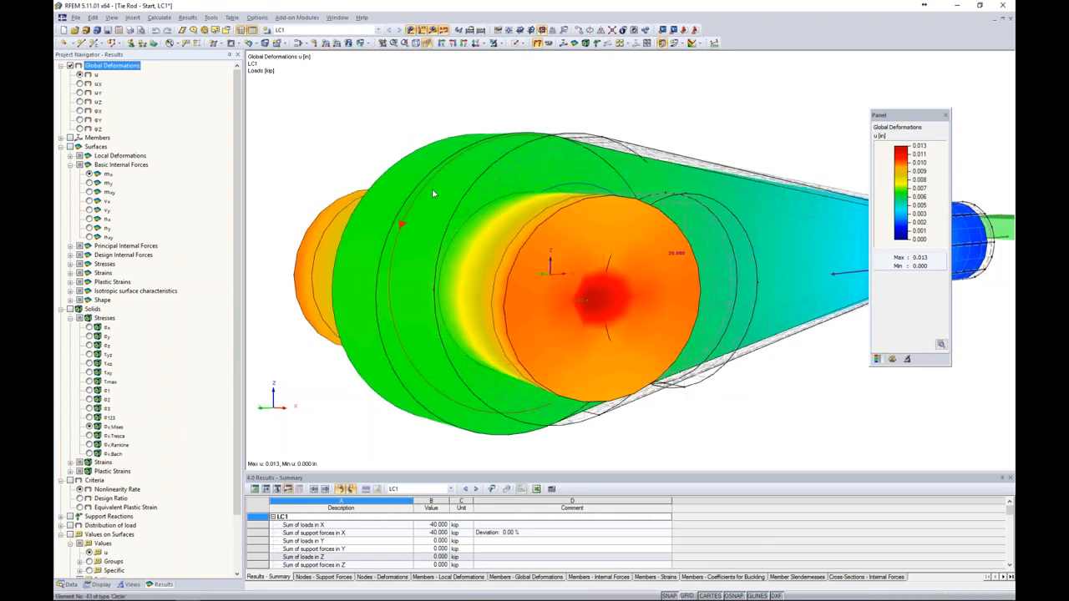
pyautogui.scroll(-3, 434, 194)
pyautogui.keyDown('ctrl'); pyautogui.moveTo(436, 197); pyautogui.dragTo(476, 242, button='middle'); pyautogui.keyUp('ctrl')
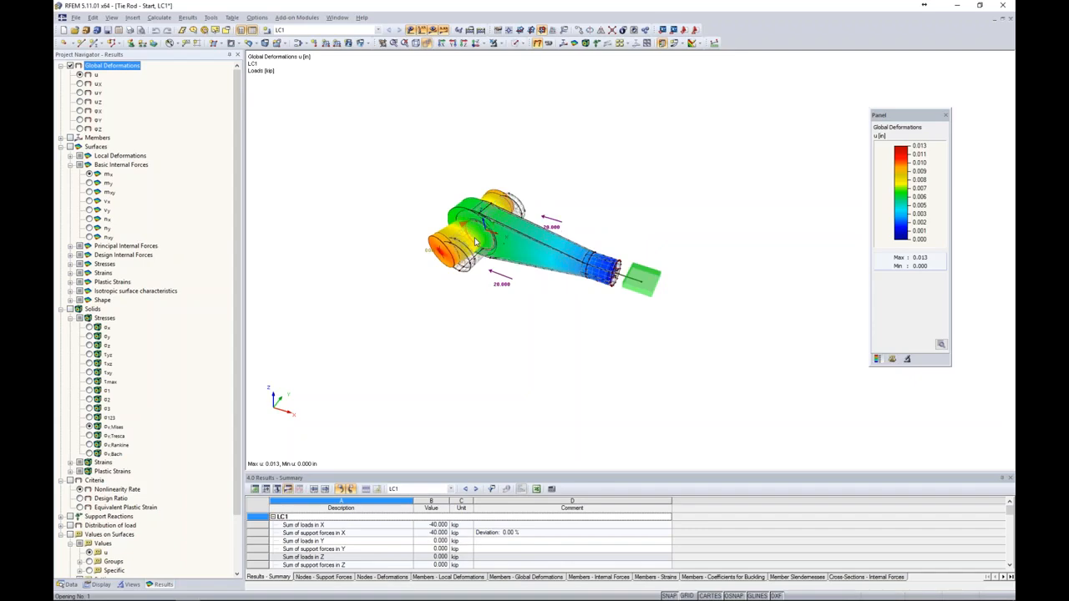
pyautogui.scroll(5, 528, 230)
pyautogui.moveTo(701, 125); pyautogui.dragTo(663, 148, button='middle')
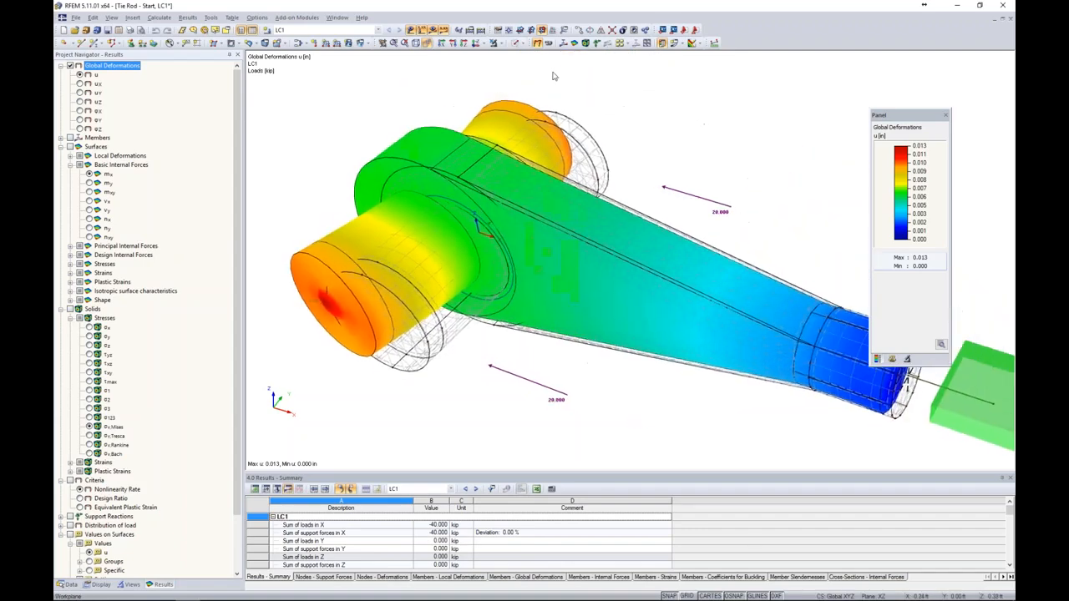
# - Hide the results and the FE mesh, and return the tie rod to solid transparent display
pyautogui.click(434, 30)
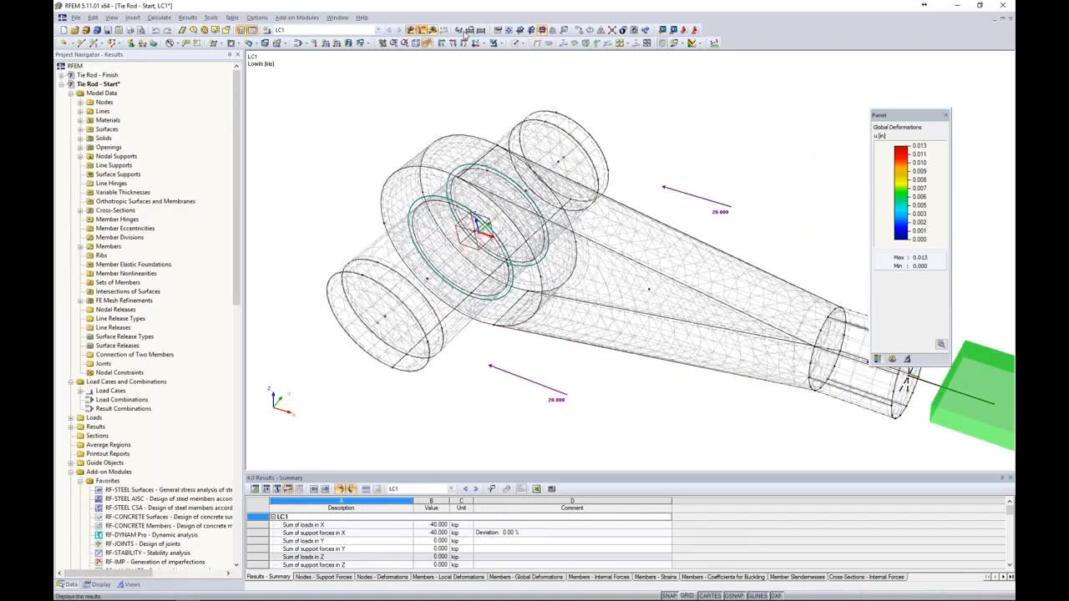
pyautogui.click(524, 48)
pyautogui.click(552, 71)
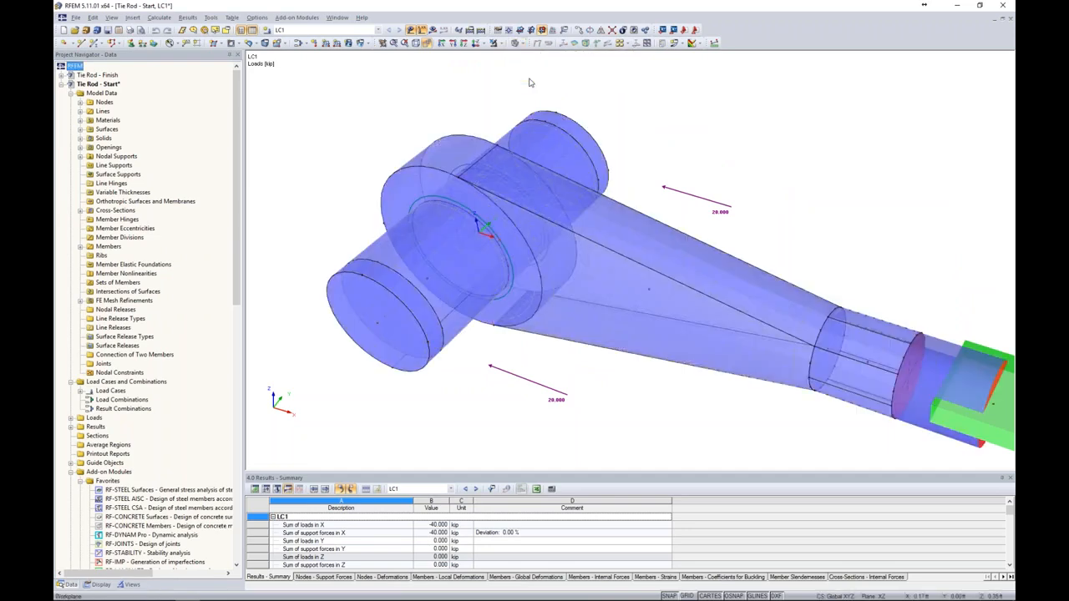
pyautogui.click(99, 585)
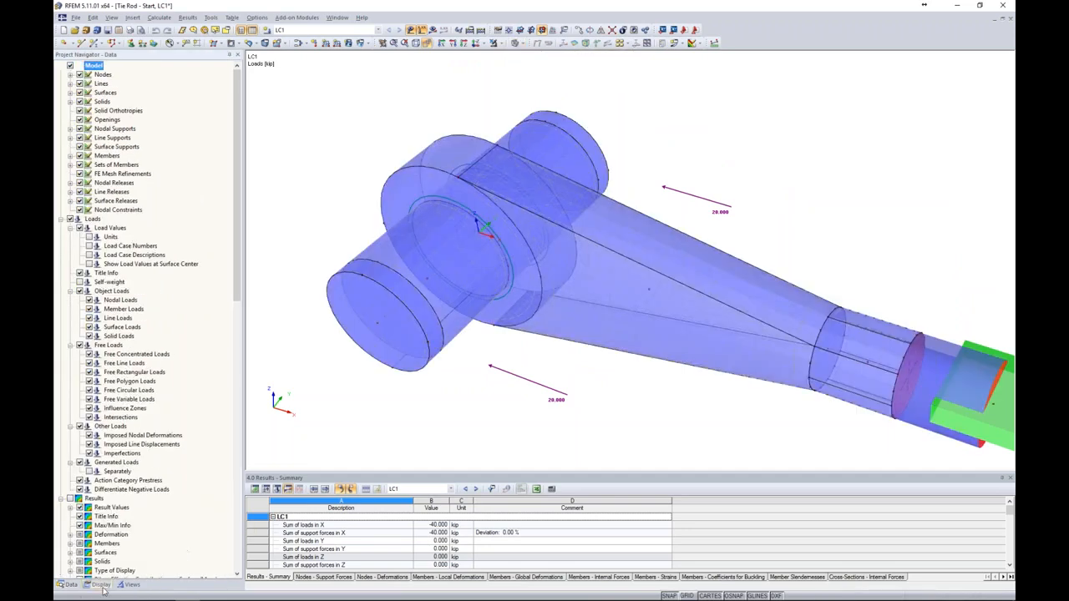
pyautogui.scroll(-10, 137, 466)
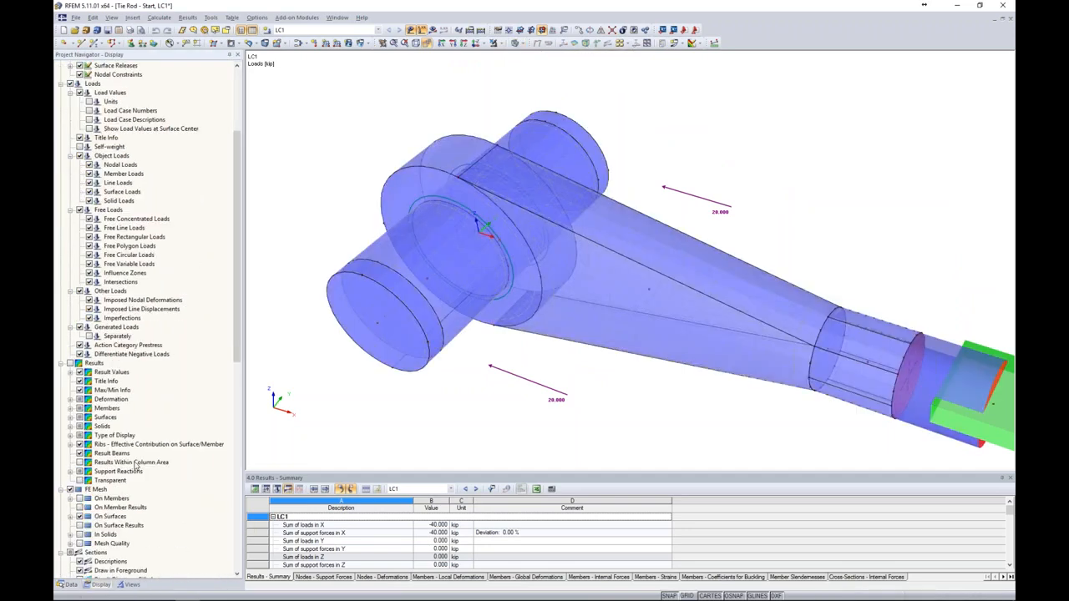
pyautogui.click(70, 355)
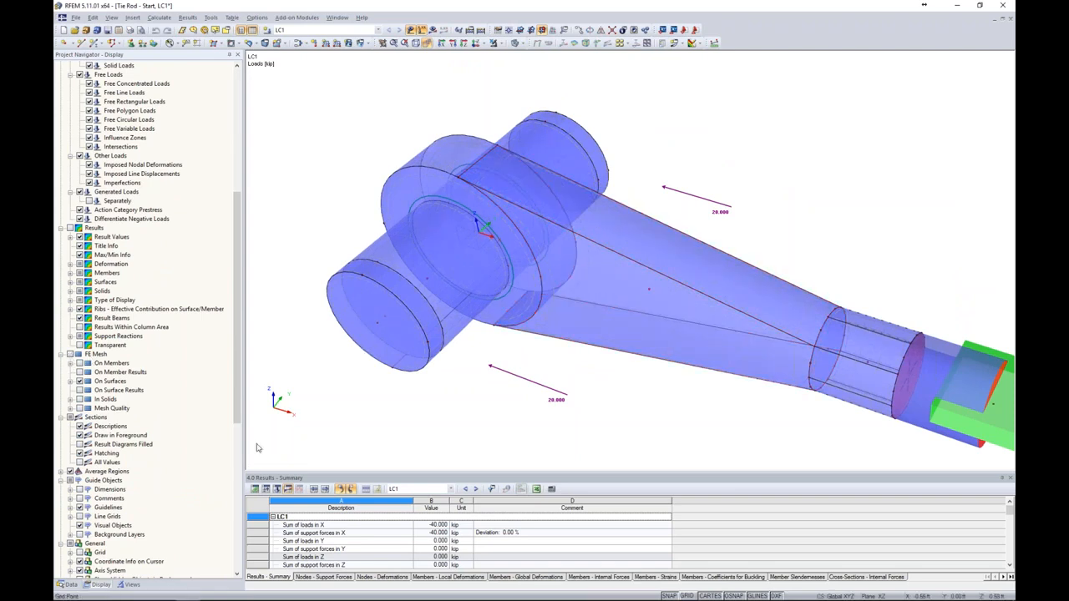
# - Find surface 3, the cylindrical face inside the rod's eye, and isolate it with visibility by selected objects
pyautogui.click(72, 585)
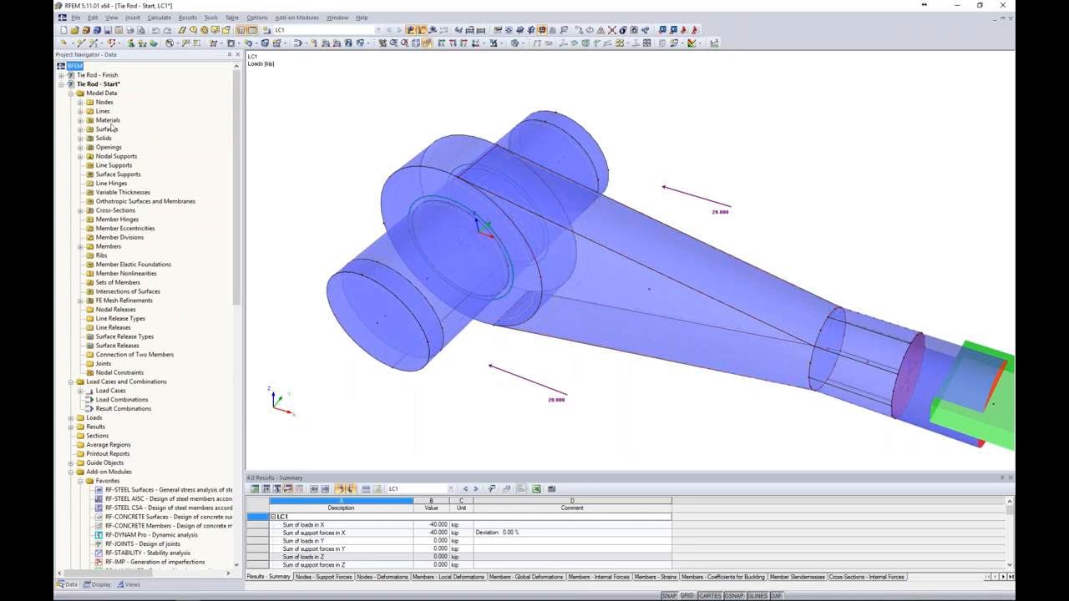
pyautogui.click(80, 130)
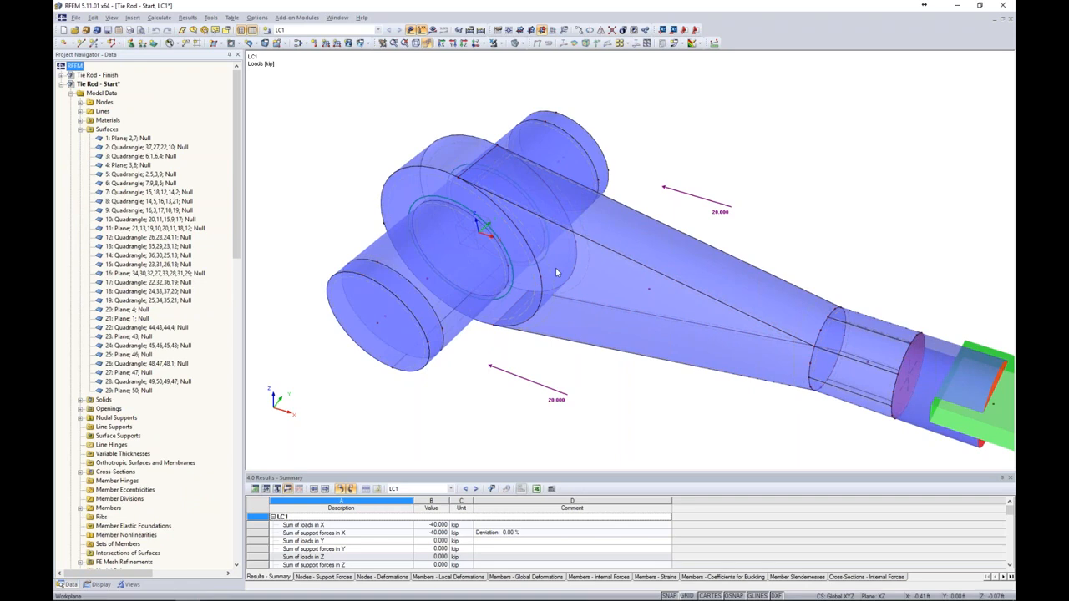
pyautogui.click(551, 180)
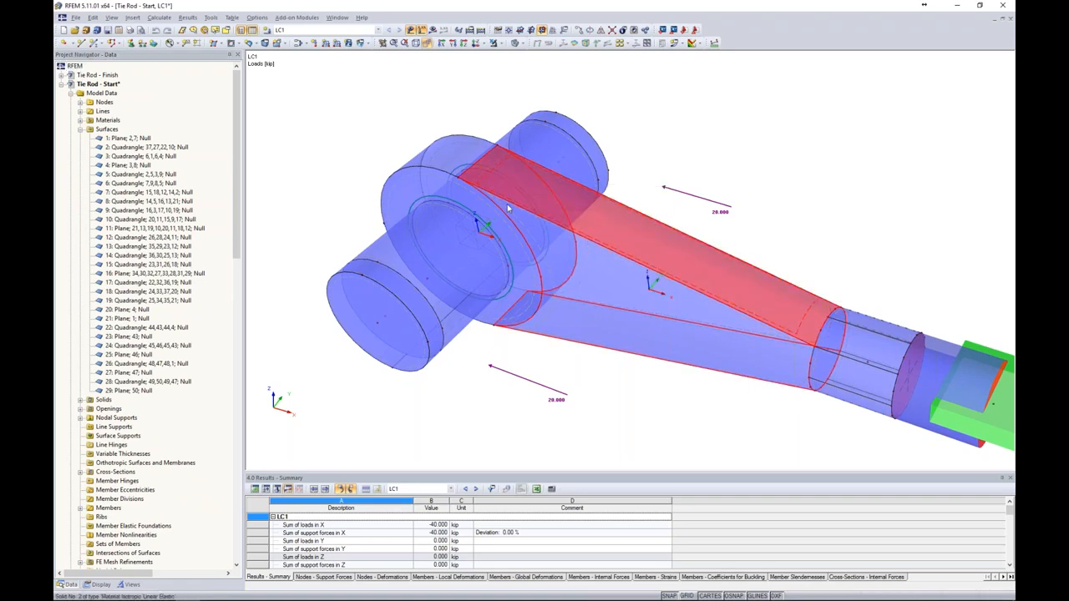
pyautogui.click(117, 138)
pyautogui.click(121, 147)
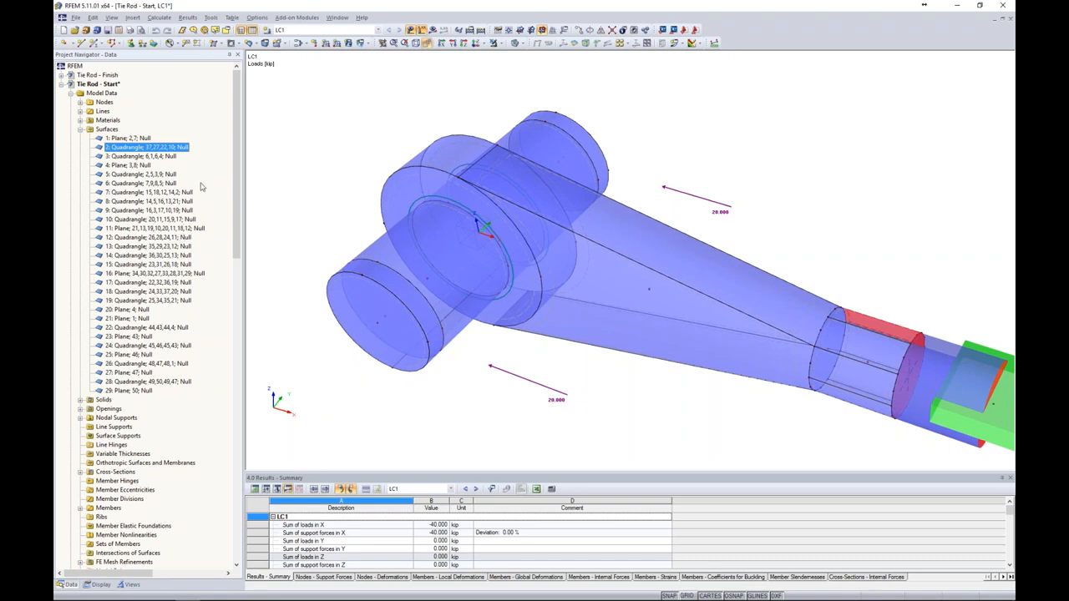
pyautogui.click(137, 158)
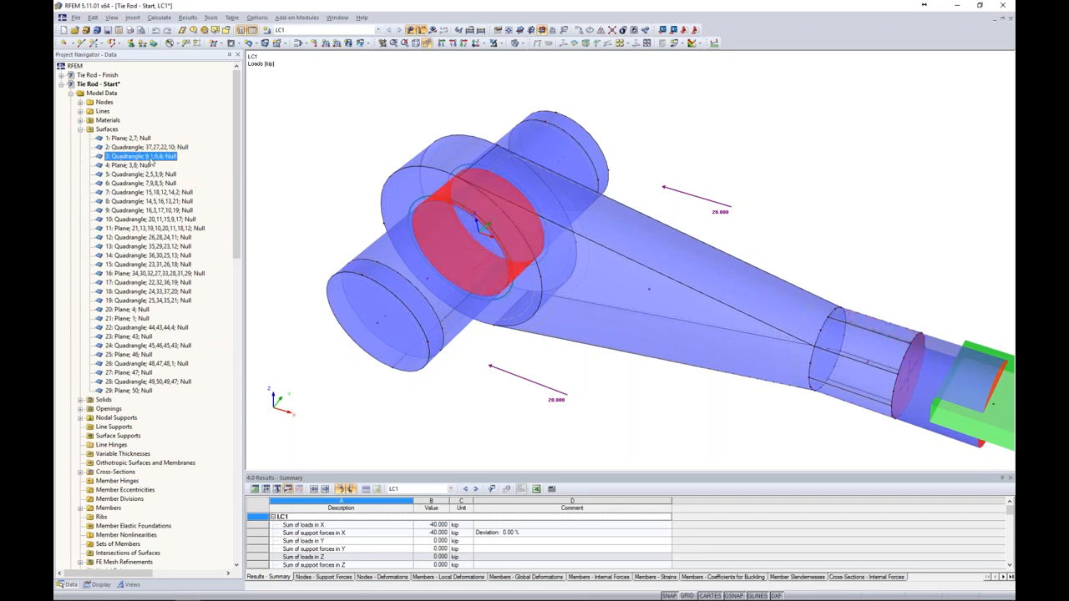
pyautogui.keyDown('ctrl'); pyautogui.moveTo(490, 374); pyautogui.dragTo(468, 367, button='middle'); pyautogui.keyUp('ctrl')
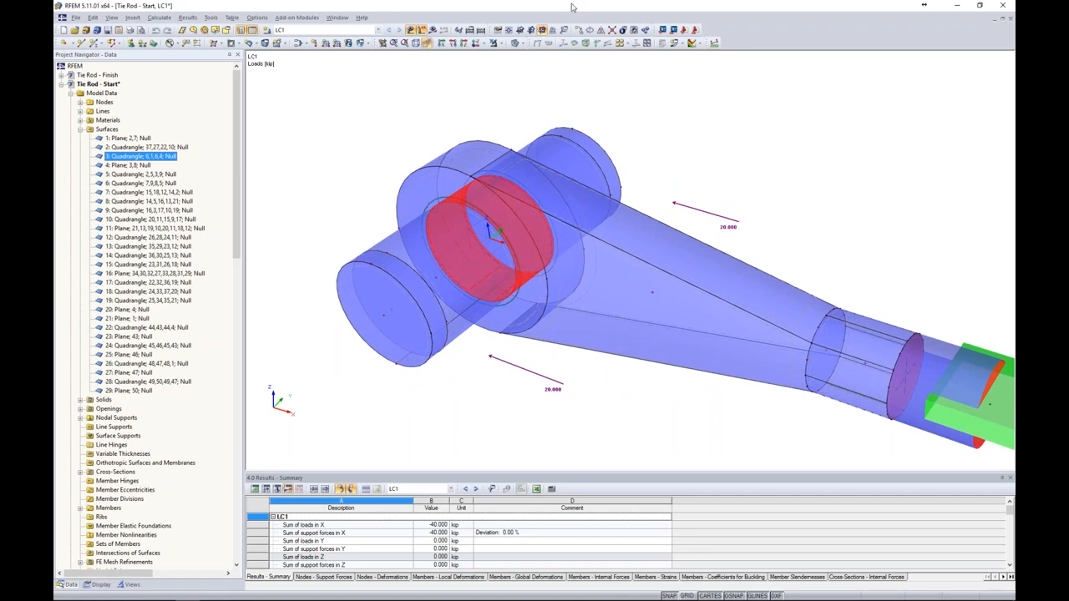
pyautogui.click(498, 42)
pyautogui.click(507, 55)
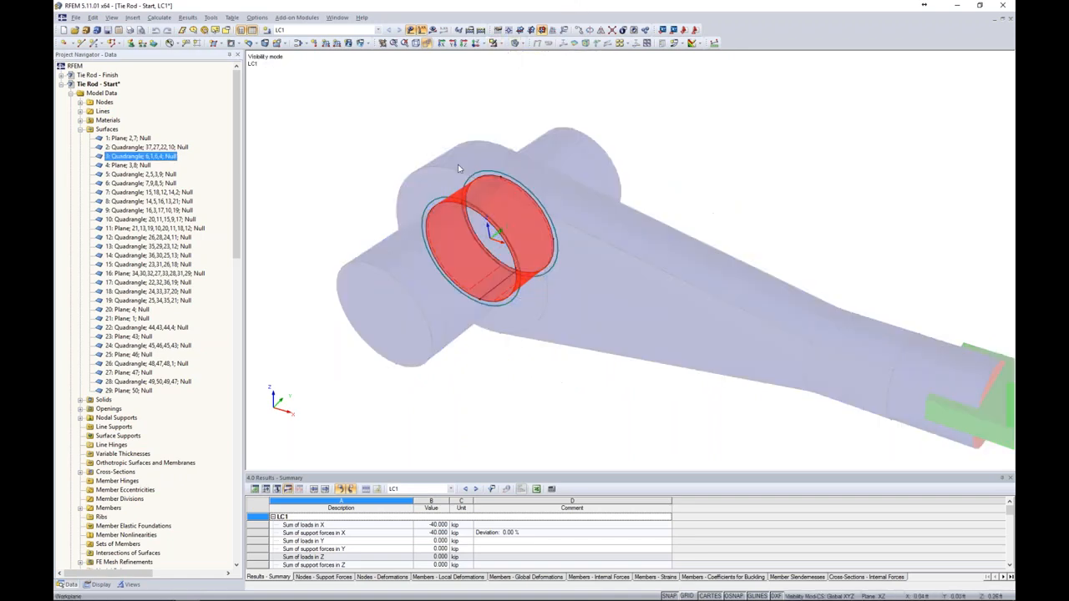
pyautogui.scroll(6, 513, 188)
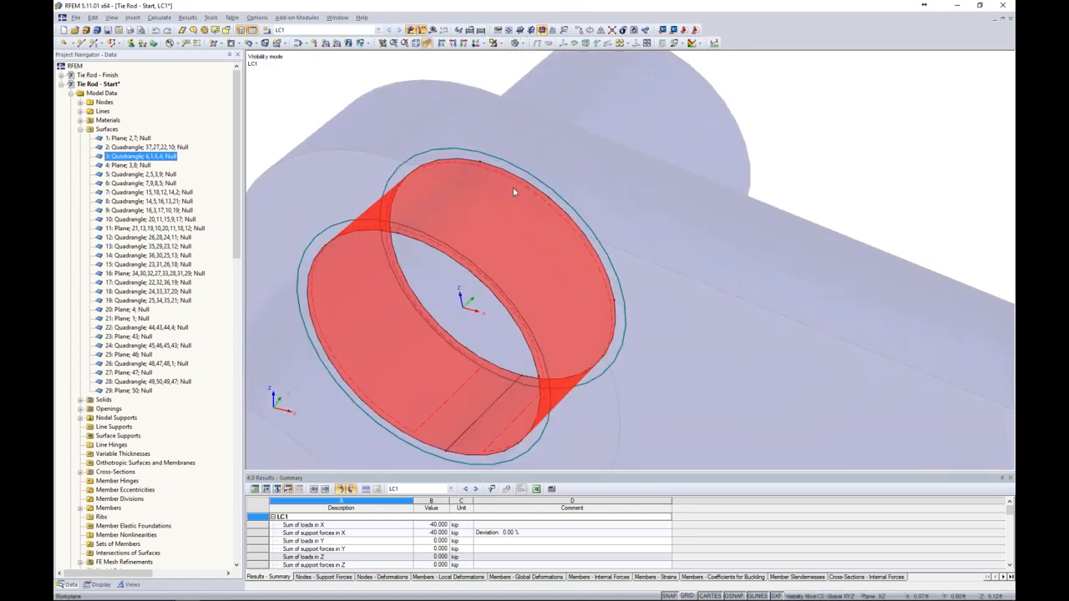
# - Turn on the local axis system of the isolated cylindrical surface and check the direction of its z-axis
pyautogui.rightClick(523, 185)
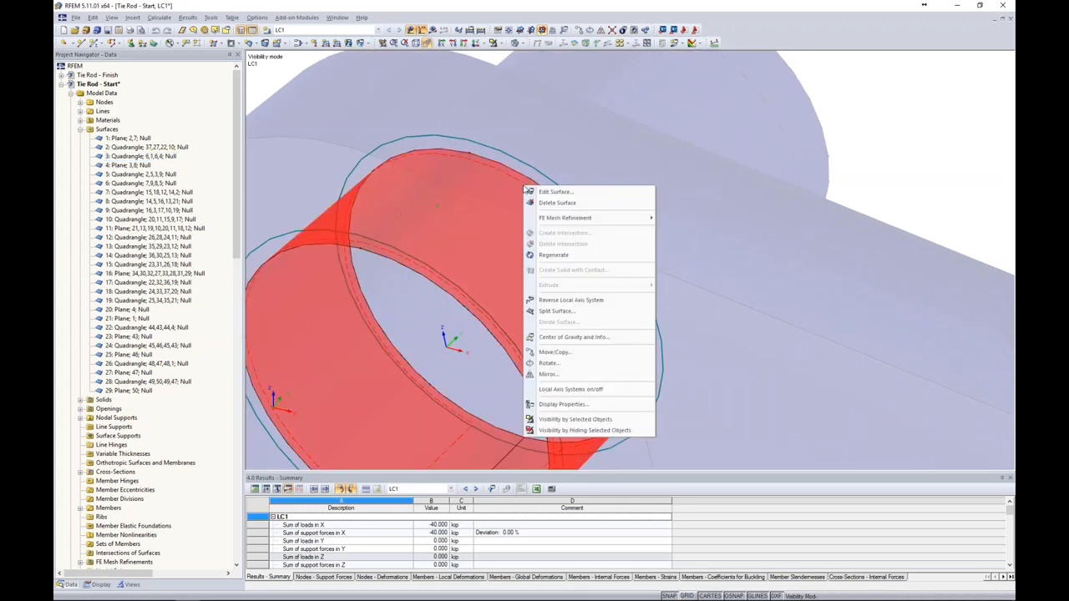
pyautogui.click(550, 388)
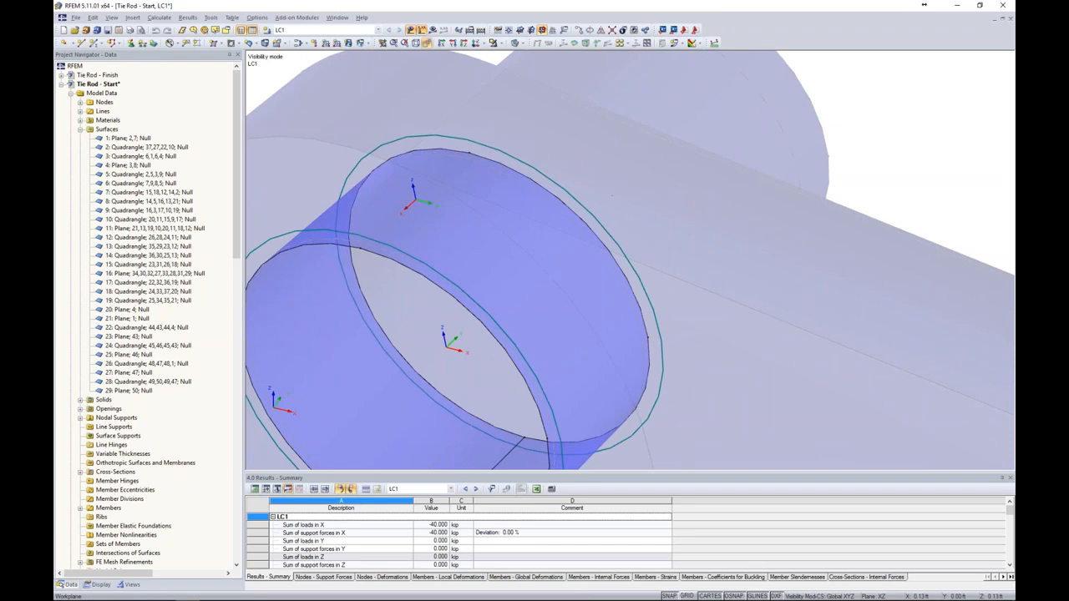
pyautogui.keyDown('ctrl'); pyautogui.moveTo(617, 170); pyautogui.dragTo(481, 230, button='middle'); pyautogui.keyUp('ctrl')
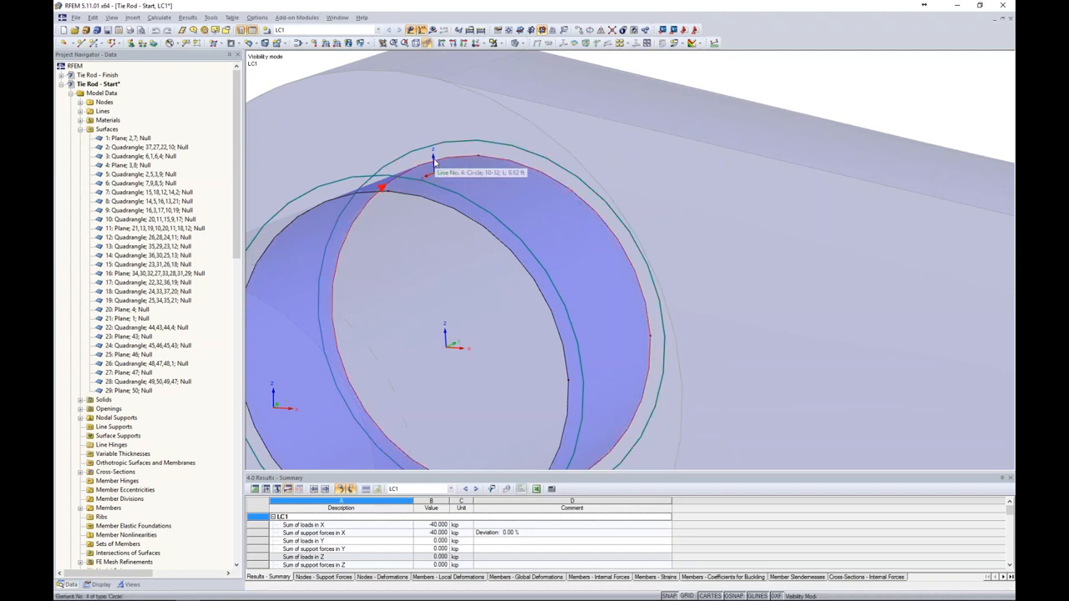
pyautogui.scroll(-2, 434, 163)
pyautogui.keyDown('ctrl'); pyautogui.moveTo(433, 163); pyautogui.dragTo(414, 158, button='middle'); pyautogui.keyUp('ctrl')
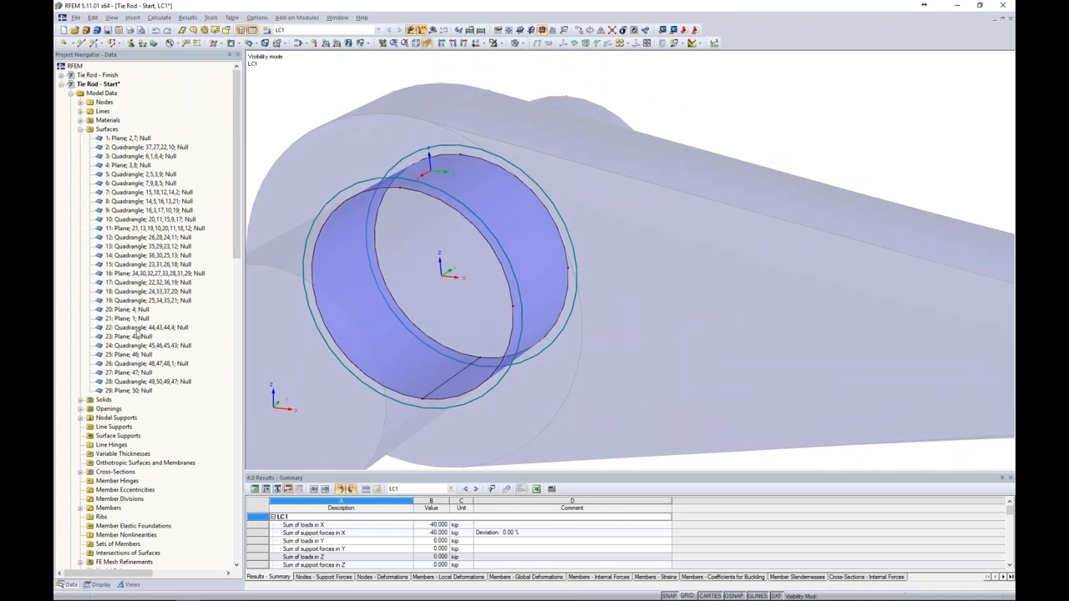
# - Start a new surface release and assign it to surface 3, the cylindrical face in the rod's eye
pyautogui.scroll(-9, 127, 284)
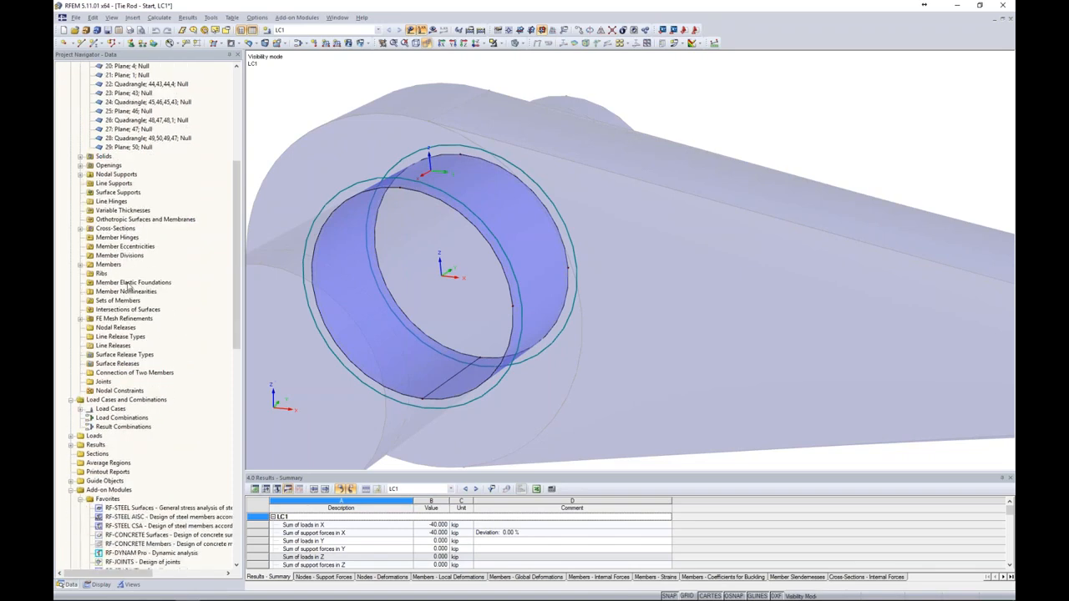
pyautogui.rightClick(112, 365)
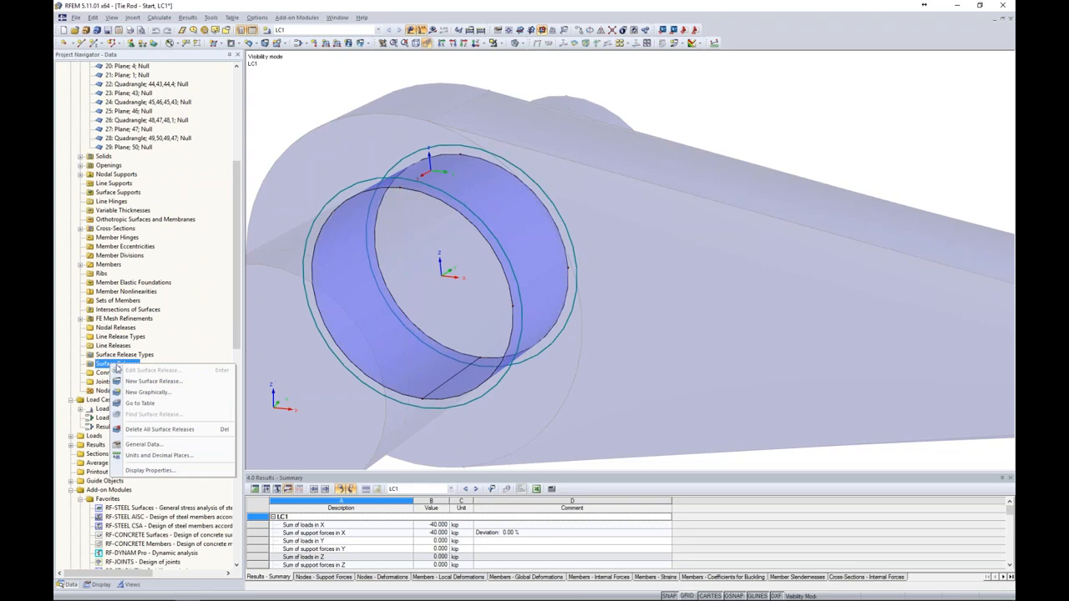
pyautogui.click(140, 382)
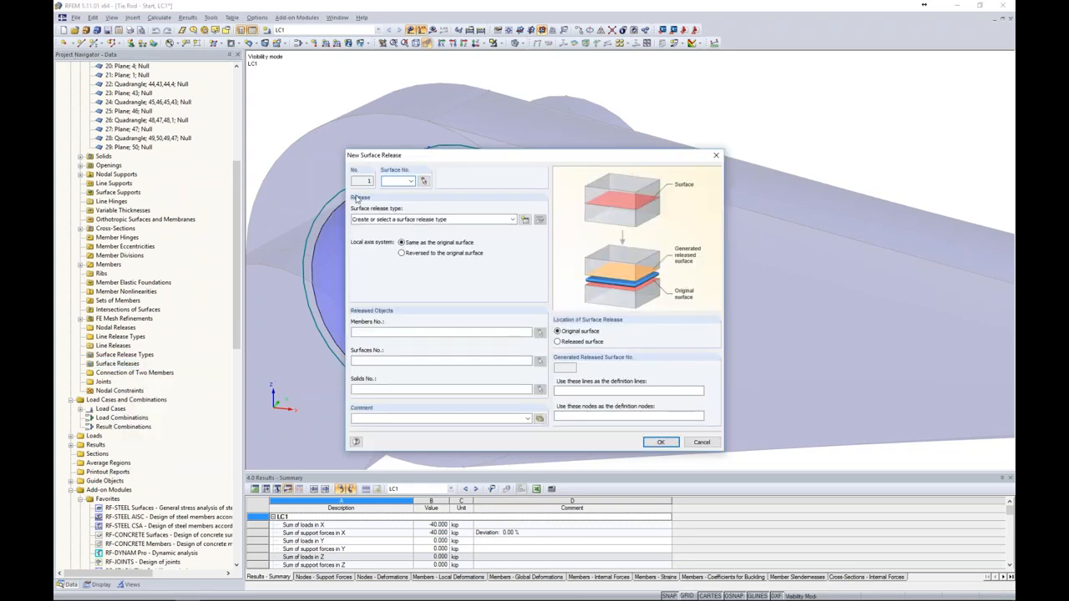
pyautogui.moveTo(418, 159); pyautogui.dragTo(641, 147)
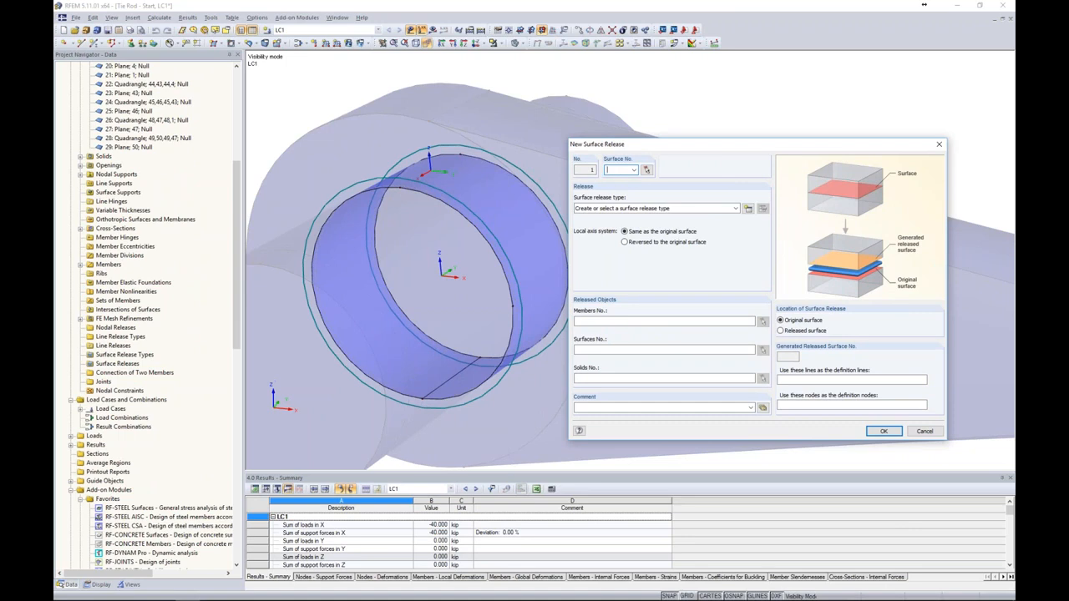
pyautogui.click(647, 170)
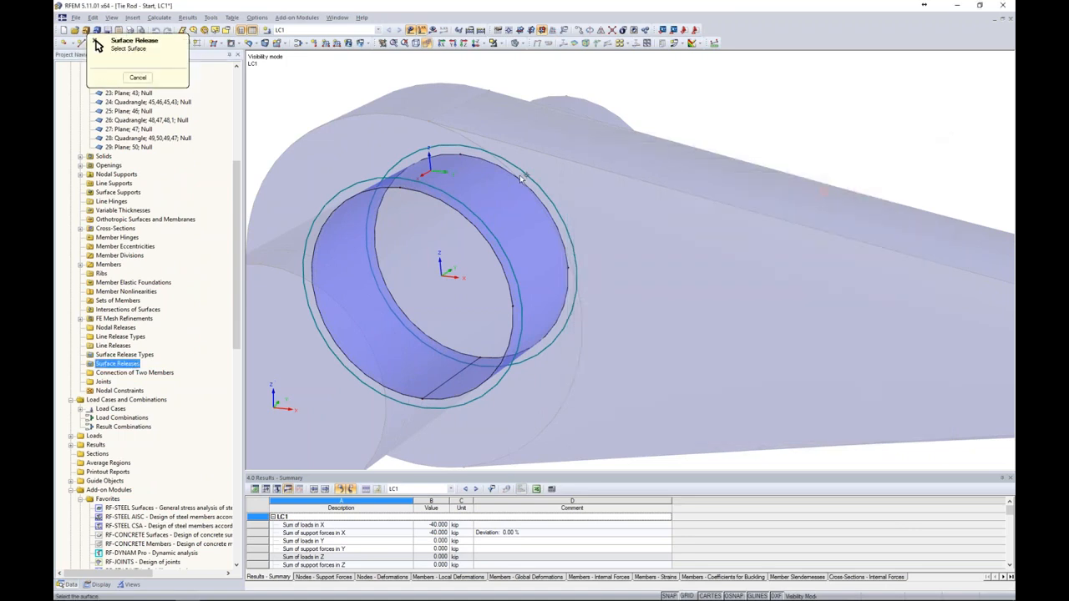
pyautogui.click(509, 178)
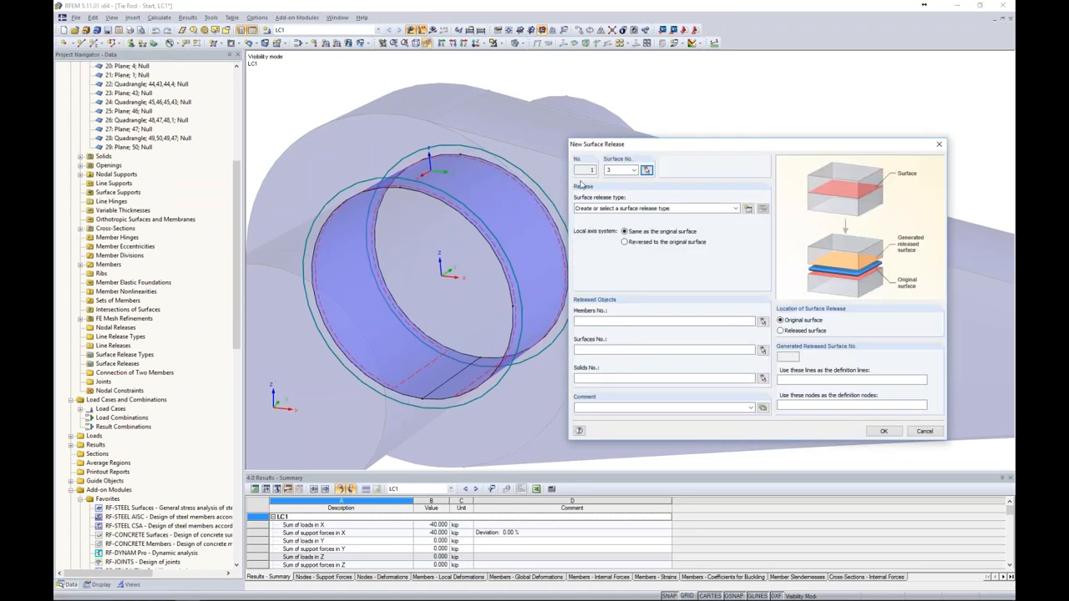
pyautogui.click(633, 171)
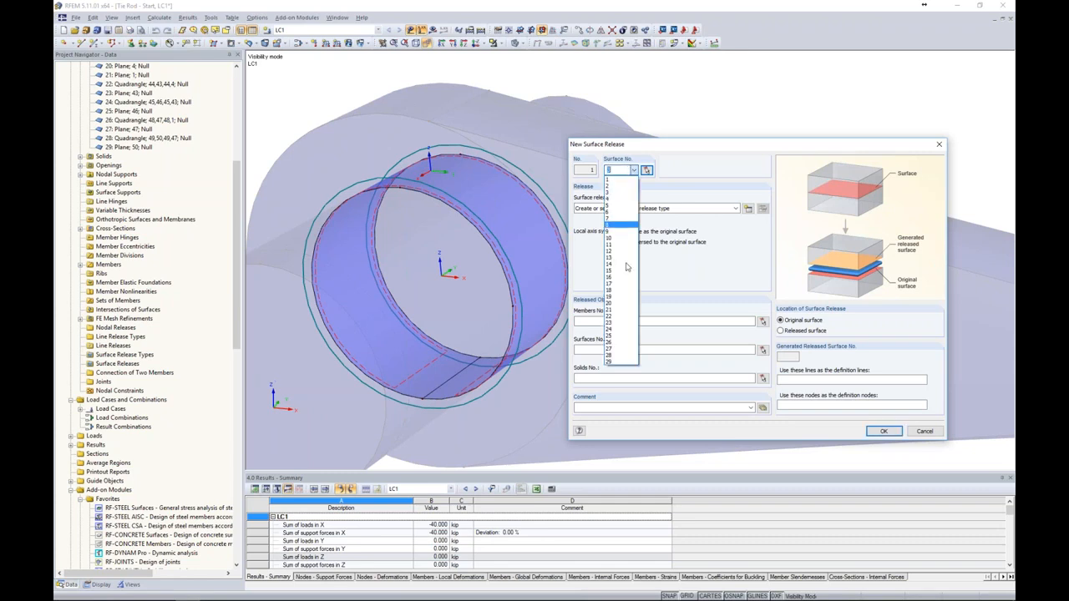
pyautogui.click(714, 164)
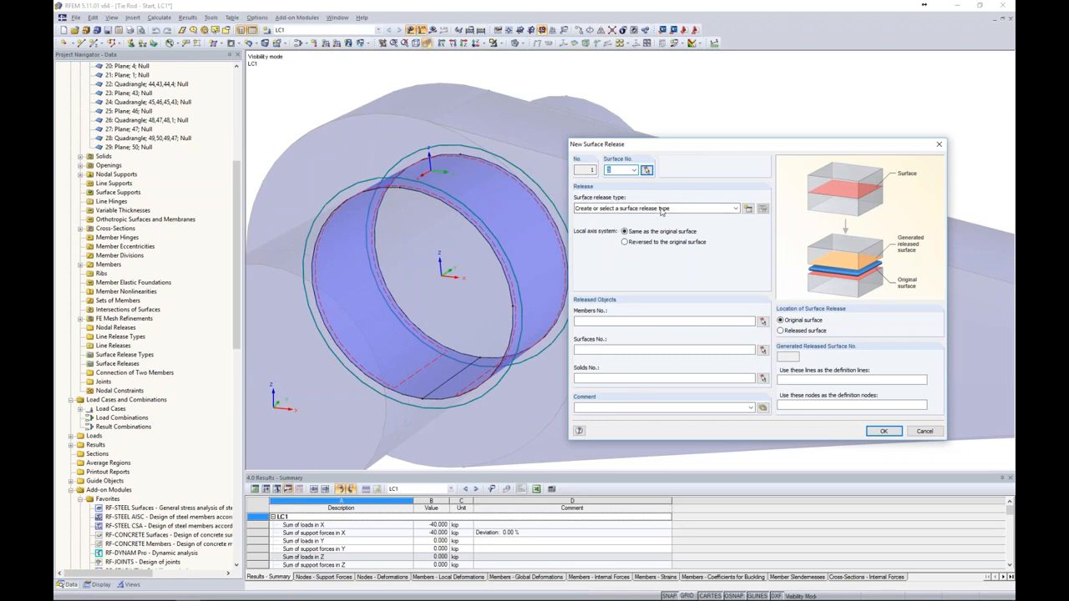
# - Create a surface release type that releases ux, uy and uz, with spring constants of 0.01 kip/ft³ for ux and uy
pyautogui.click(749, 209)
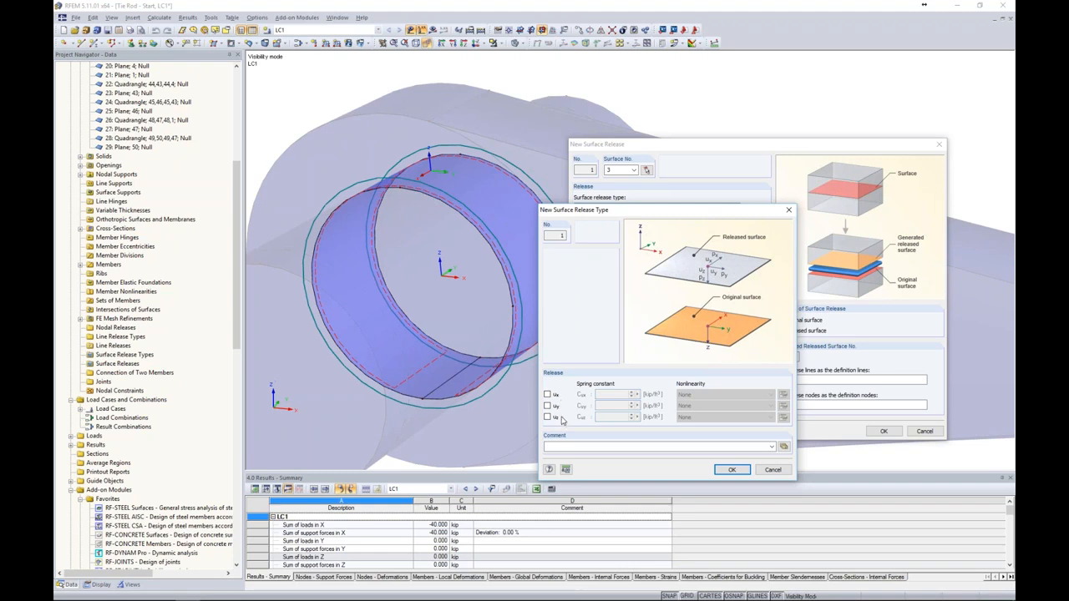
pyautogui.click(547, 394)
pyautogui.click(547, 406)
pyautogui.click(547, 417)
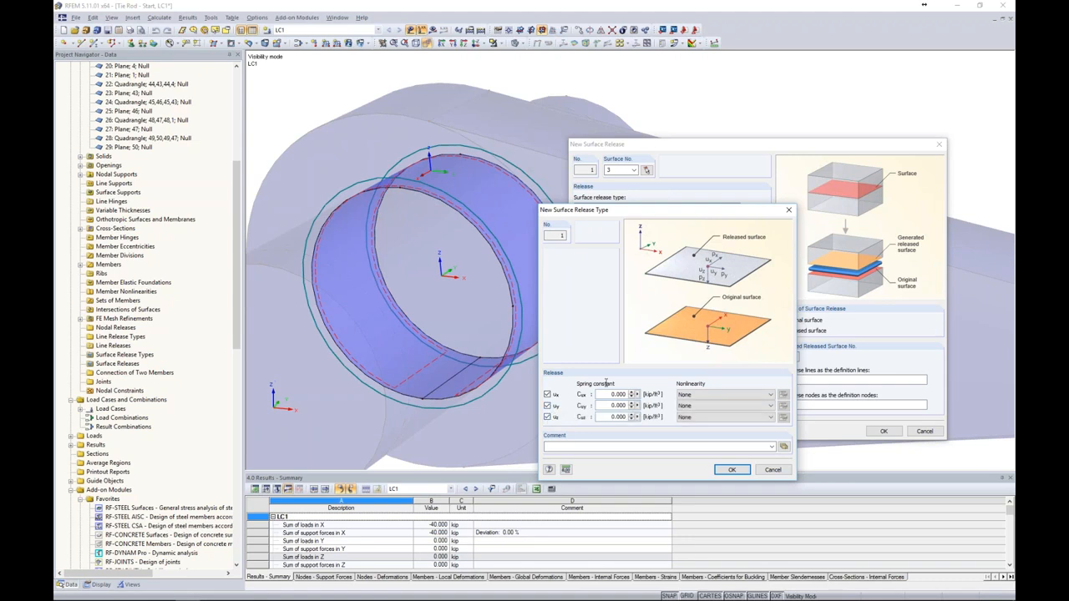
pyautogui.doubleClick(621, 393)
pyautogui.write('0.01')
pyautogui.moveTo(610, 407); pyautogui.dragTo(634, 406)
pyautogui.write('0.01')
# - Set the uz nonlinearity to Fixed if positive pz and apply the new release type to the surface release
pyautogui.click(760, 418)
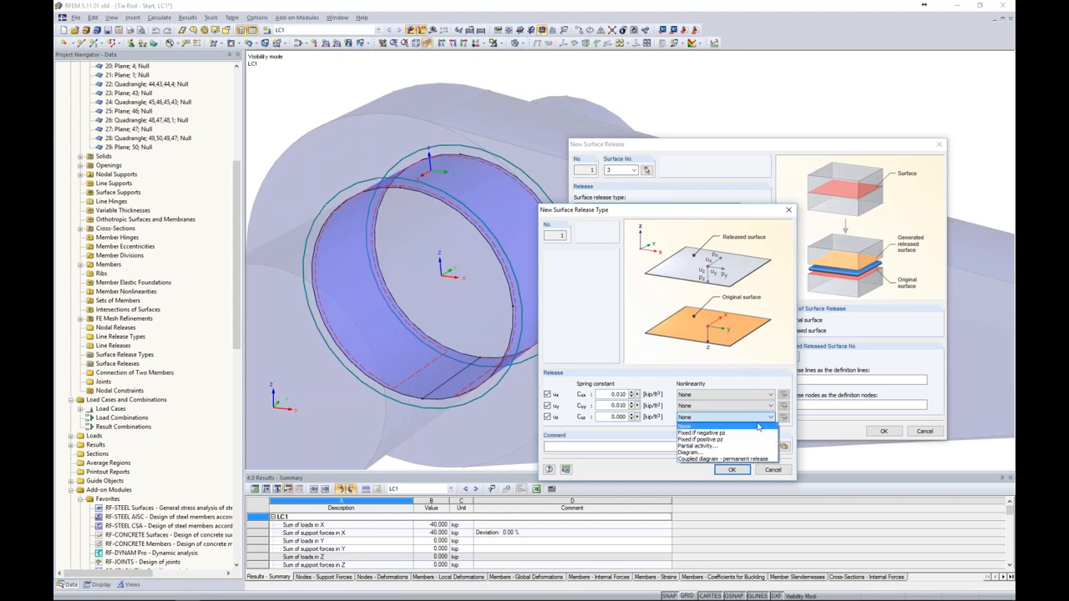
pyautogui.click(751, 441)
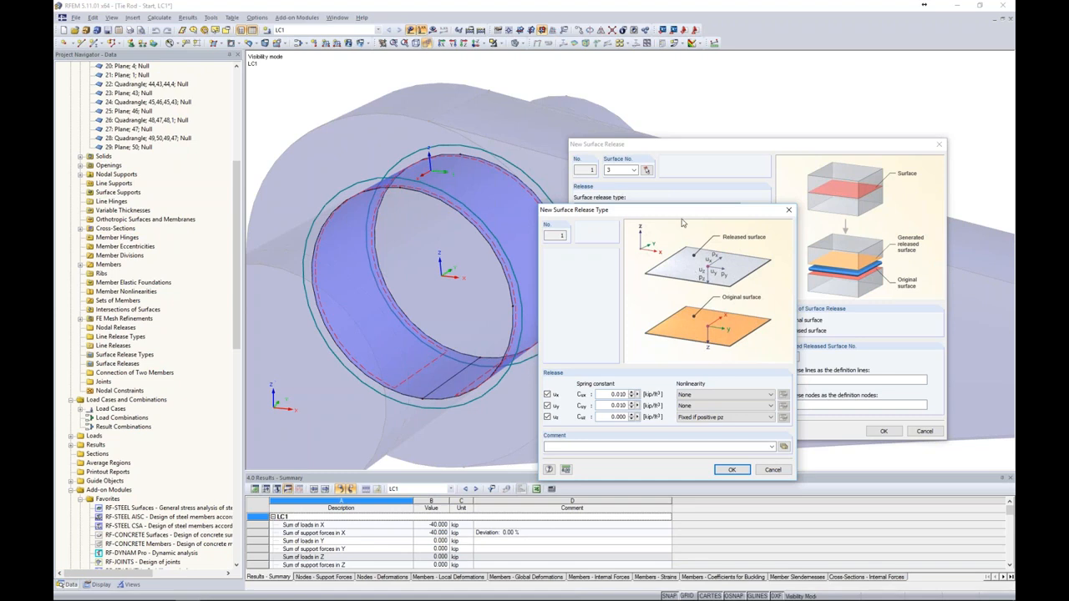
pyautogui.click(732, 470)
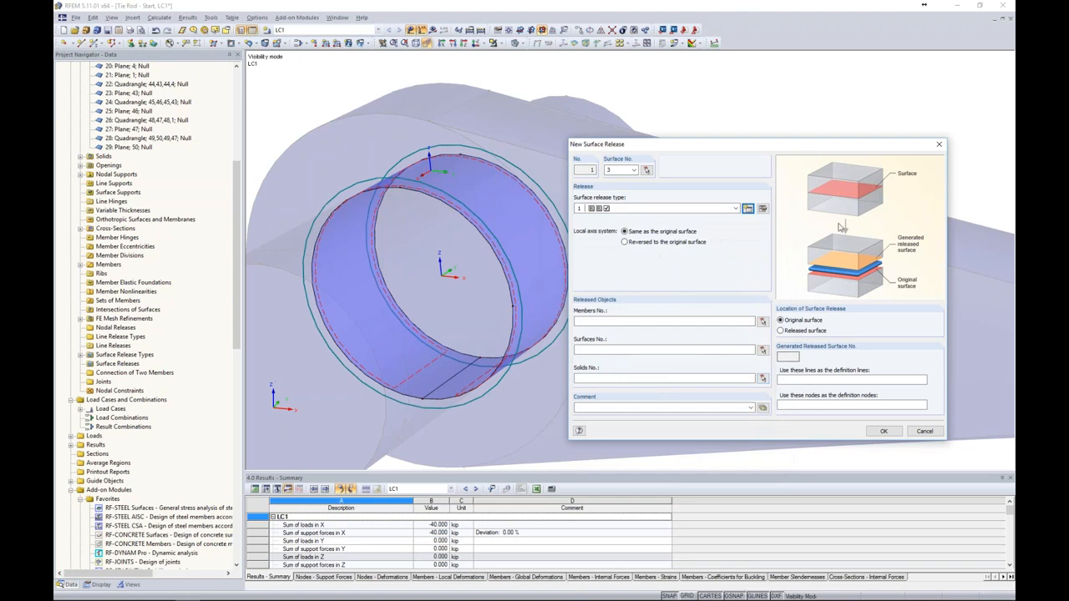
pyautogui.moveTo(745, 150); pyautogui.dragTo(733, 135)
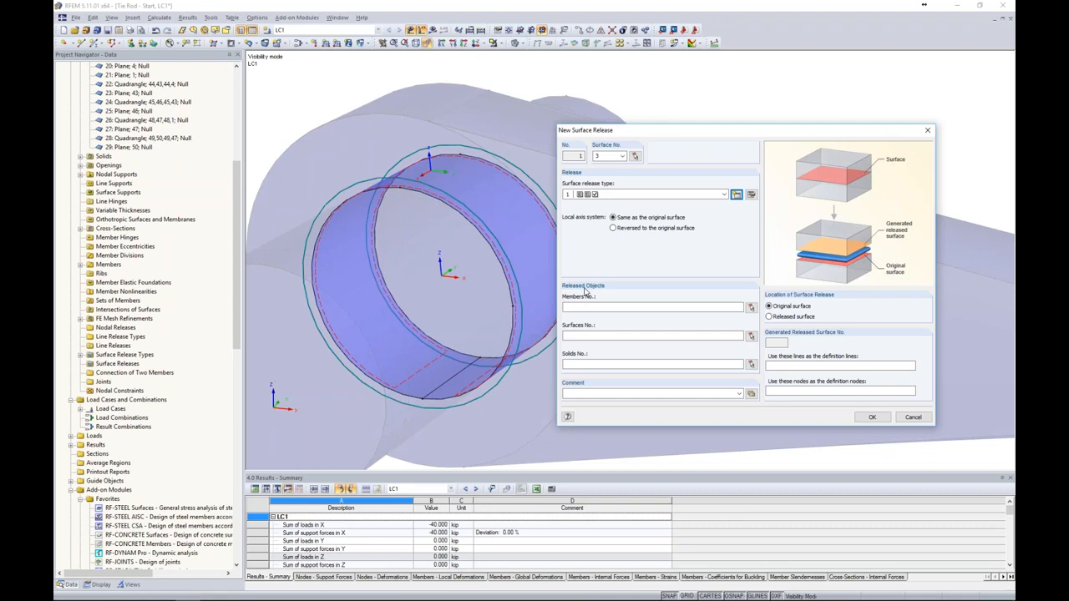
# - Cancel the visibility mode, assign pin solids 5 and 7 as the released solids, and create the surface release, accepting deletion of the results
pyautogui.click(751, 366)
pyautogui.click(510, 43)
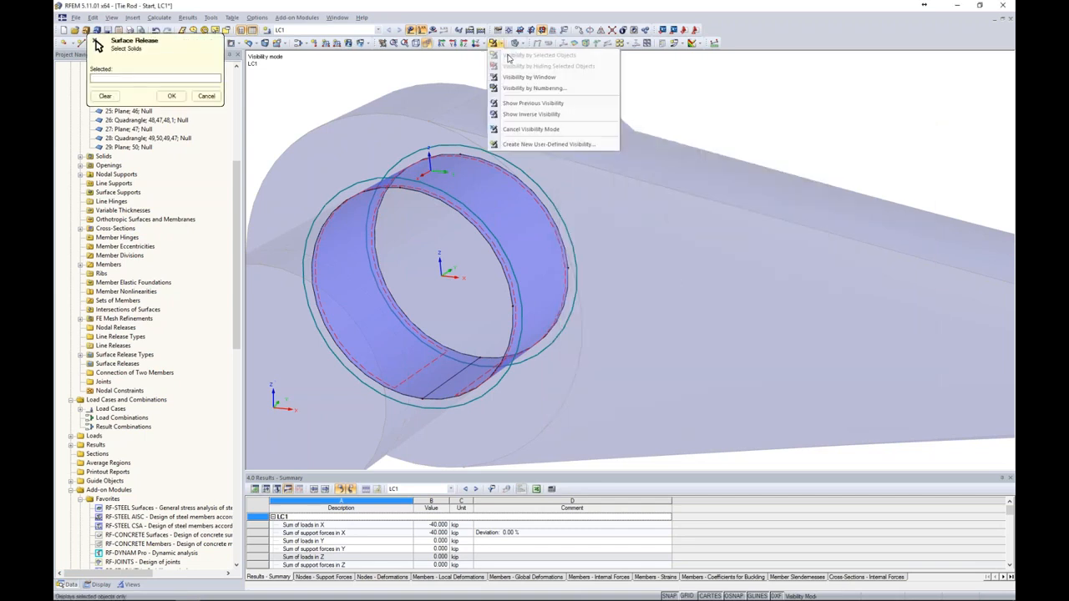
pyautogui.click(551, 132)
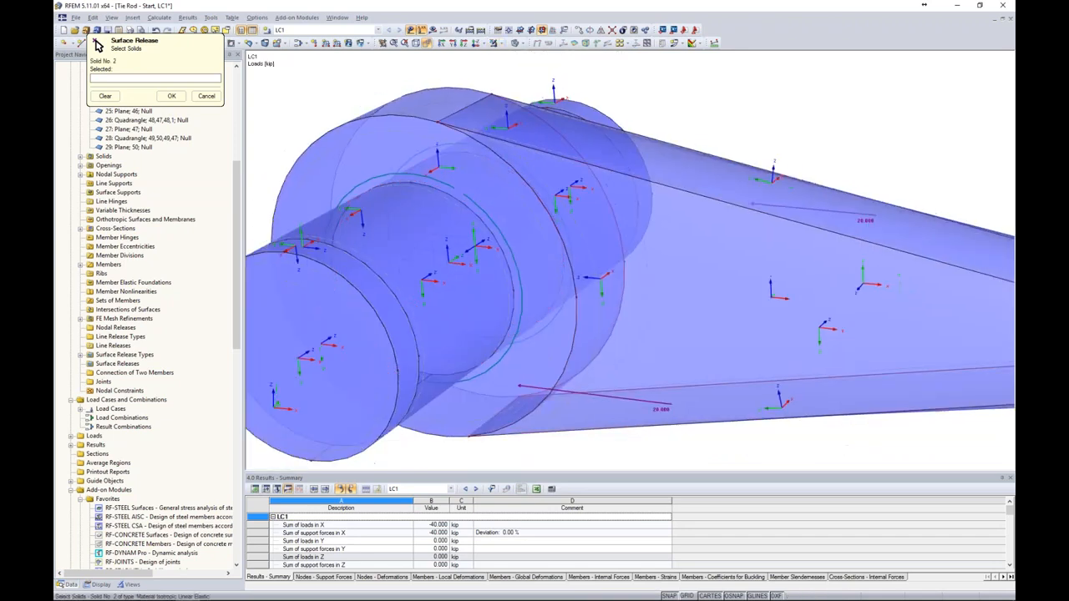
pyautogui.click(449, 180)
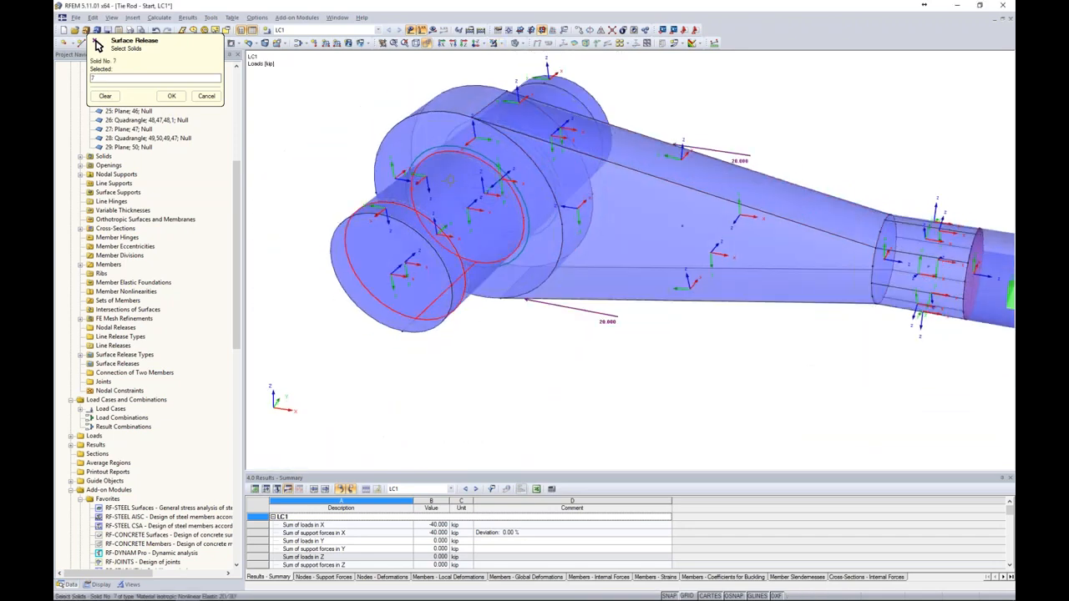
pyautogui.keyDown('ctrl'); pyautogui.moveTo(655, 86); pyautogui.dragTo(597, 134, button='middle'); pyautogui.keyUp('ctrl')
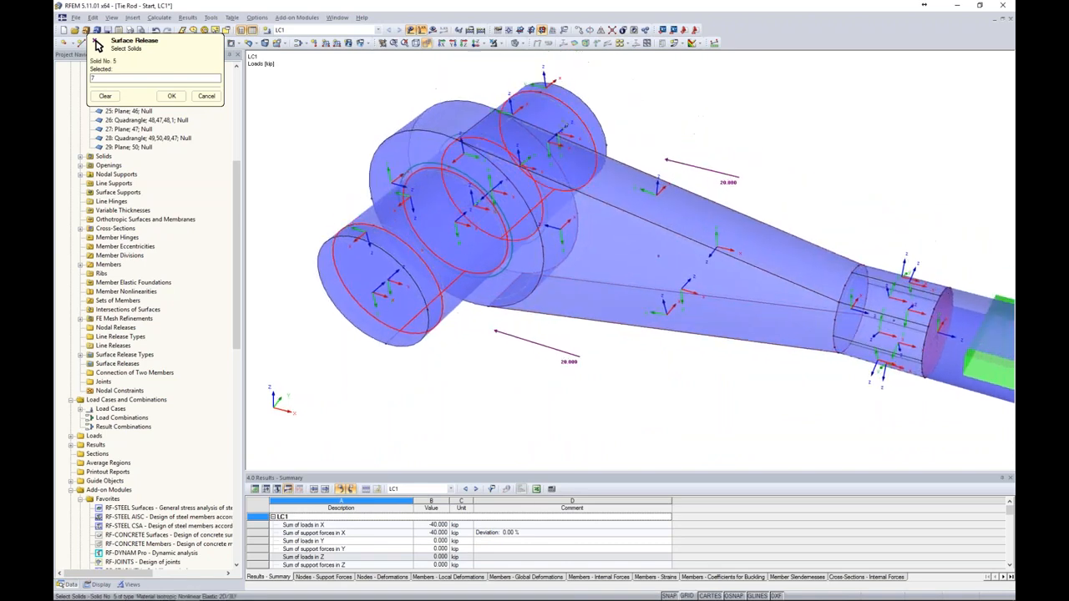
pyautogui.click(658, 256)
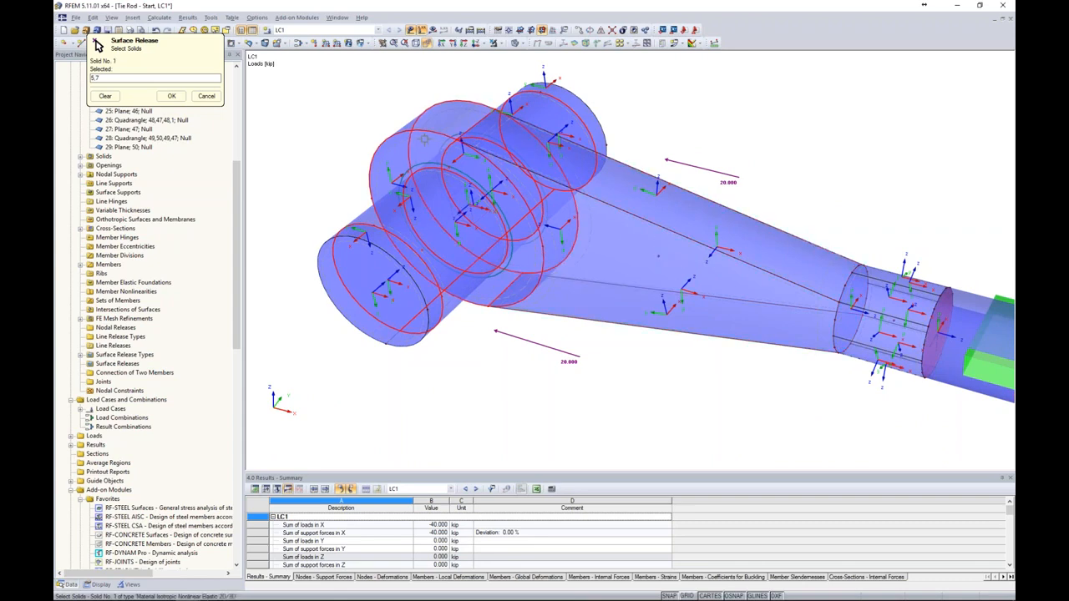
pyautogui.click(172, 97)
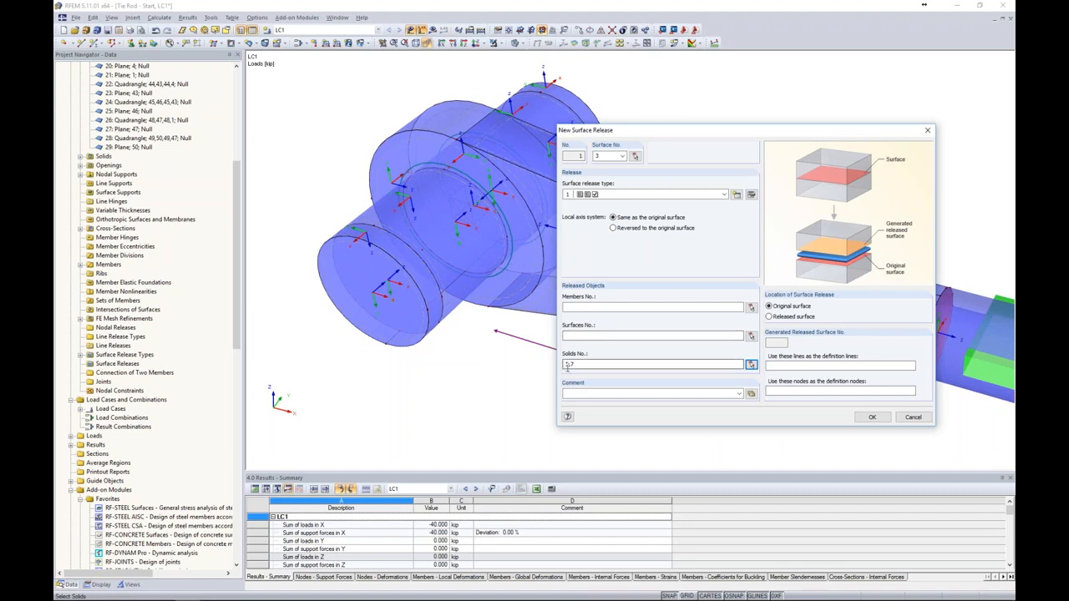
pyautogui.click(872, 417)
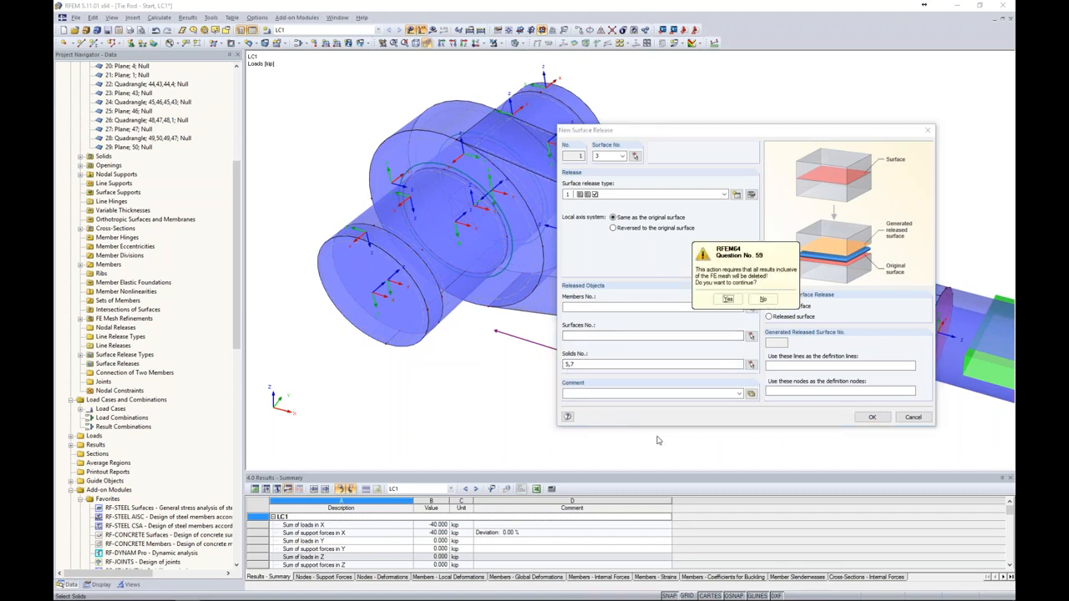
pyautogui.click(725, 304)
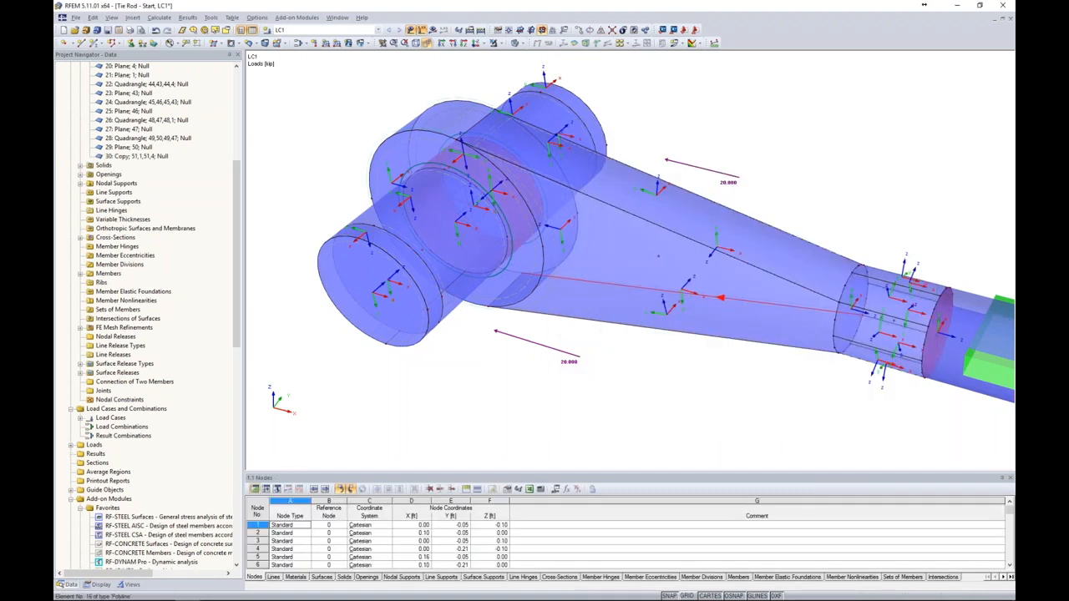
# - Turn off the display of the local axis systems that clutter the model's surfaces
pyautogui.scroll(4, 557, 103)
pyautogui.scroll(2, 557, 103)
pyautogui.click(558, 107)
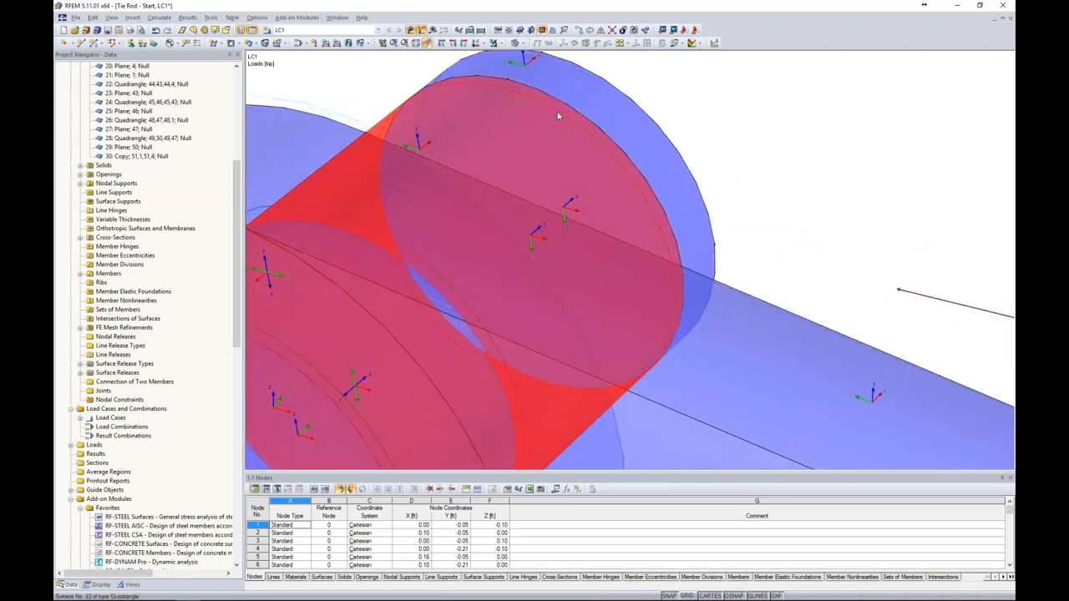
pyautogui.rightClick(558, 111)
pyautogui.click(593, 315)
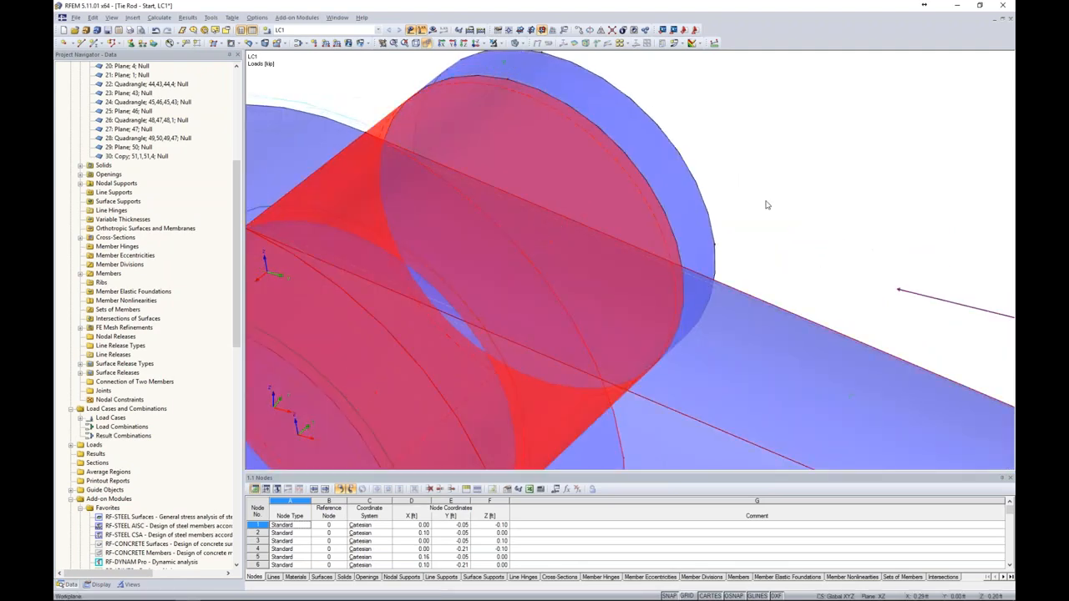
pyautogui.click(771, 202)
pyautogui.scroll(-3, 773, 201)
pyautogui.scroll(-3, 772, 201)
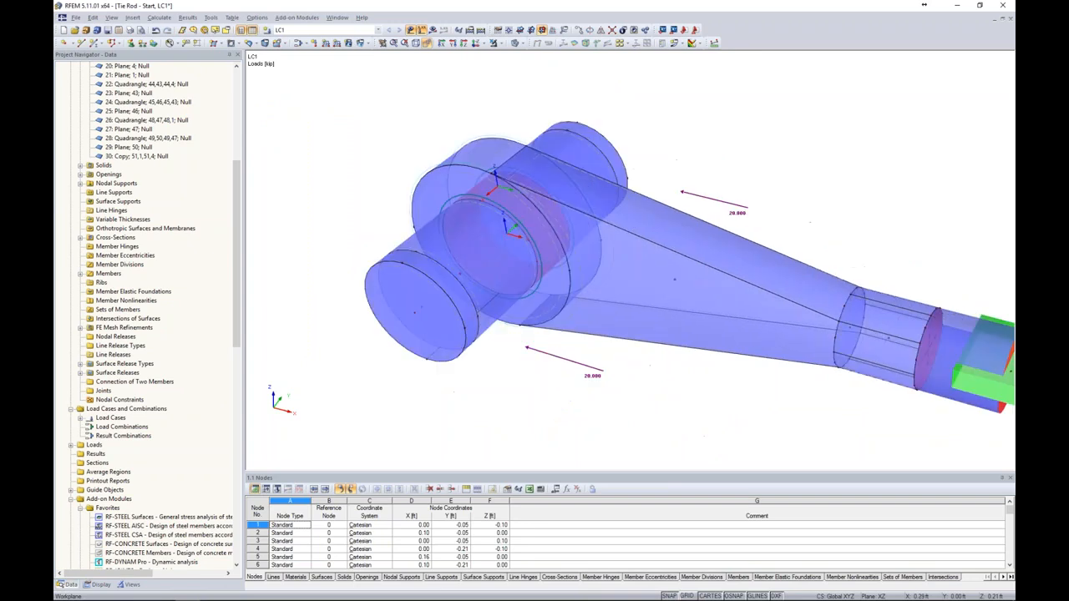
# - Identify the pin solid inside the eye among the listed solids and add solid 4 to the surface release's released solids
pyautogui.moveTo(237, 191); pyautogui.dragTo(237, 102)
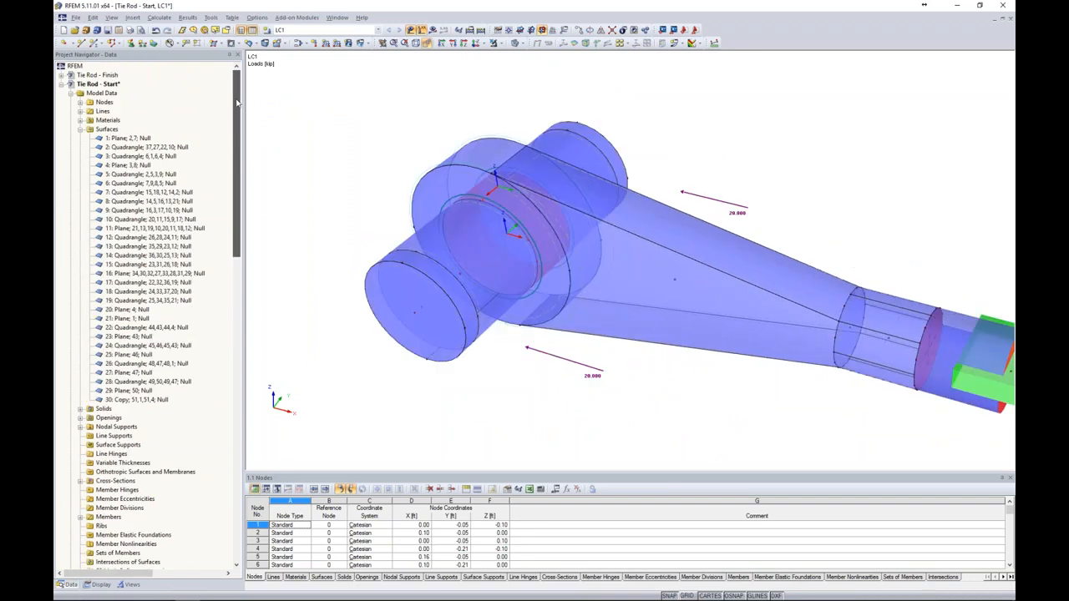
pyautogui.click(80, 129)
pyautogui.click(81, 138)
pyautogui.click(108, 147)
pyautogui.click(127, 157)
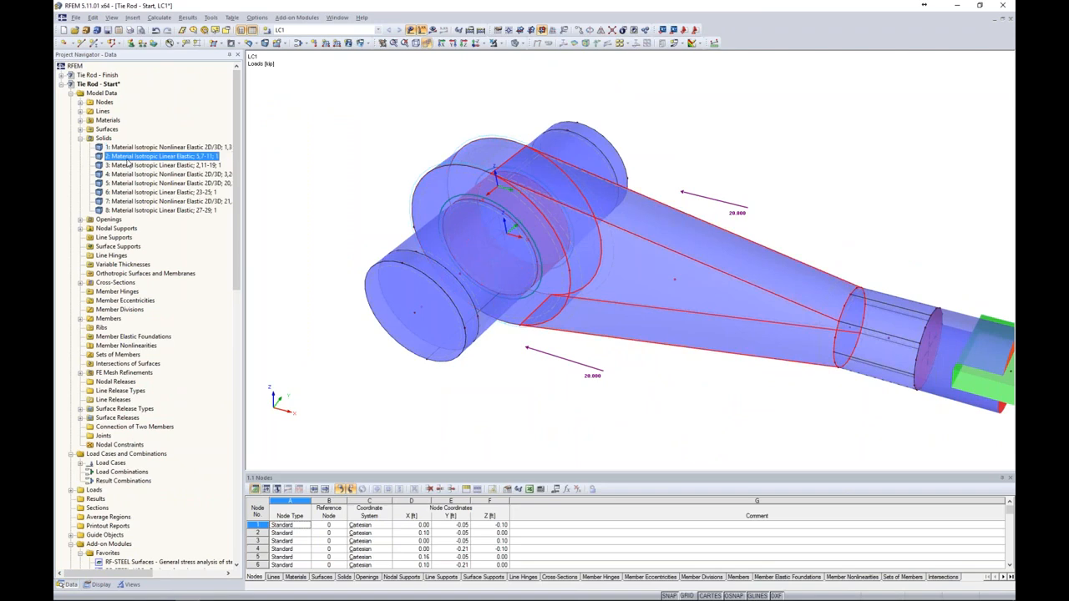
pyautogui.click(129, 167)
pyautogui.click(130, 175)
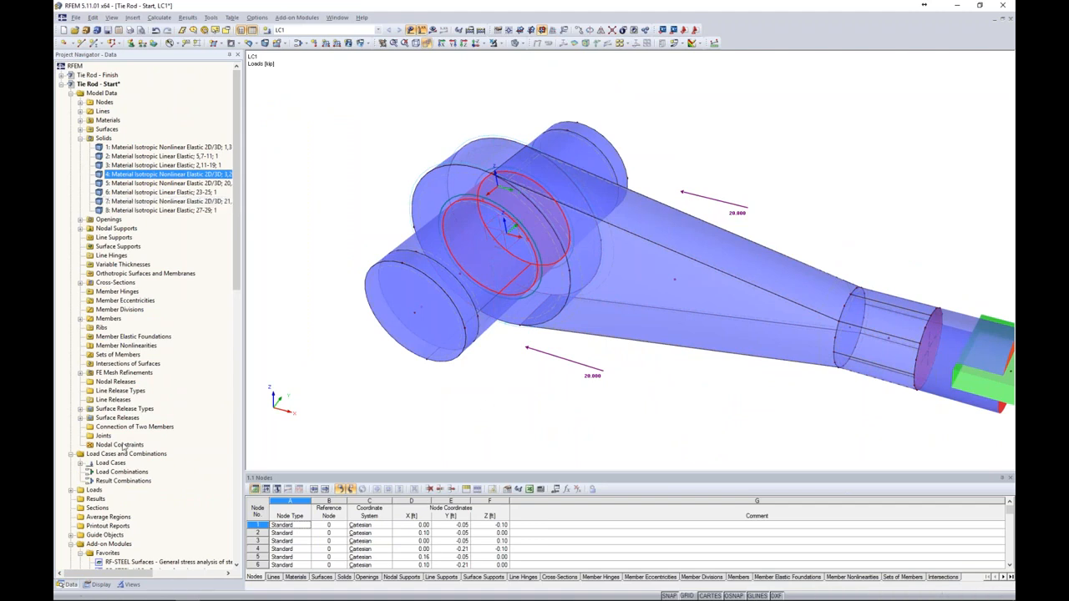
pyautogui.click(80, 418)
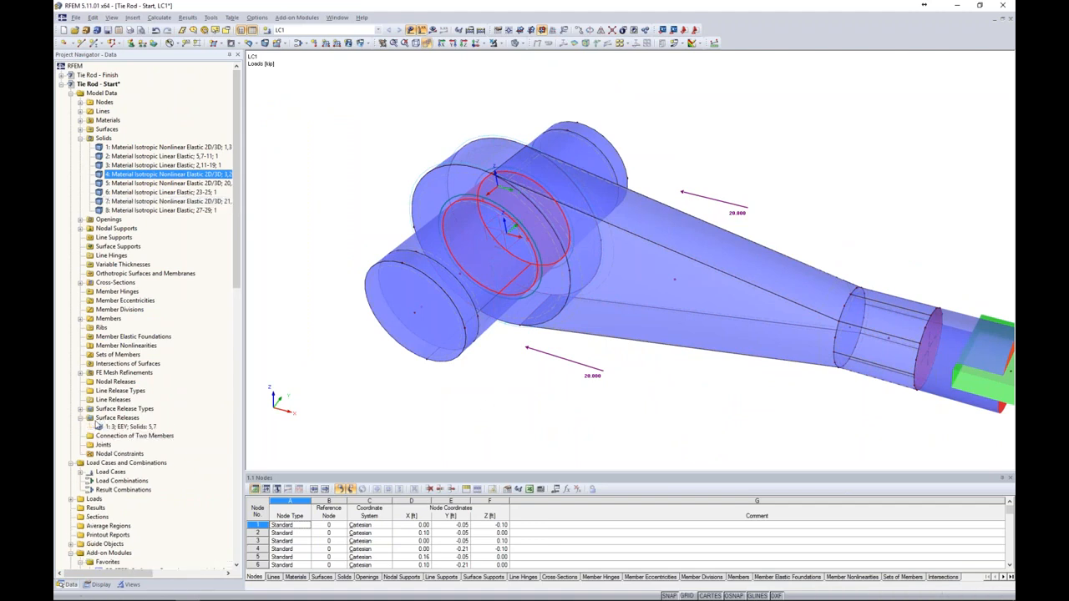
pyautogui.doubleClick(410, 204)
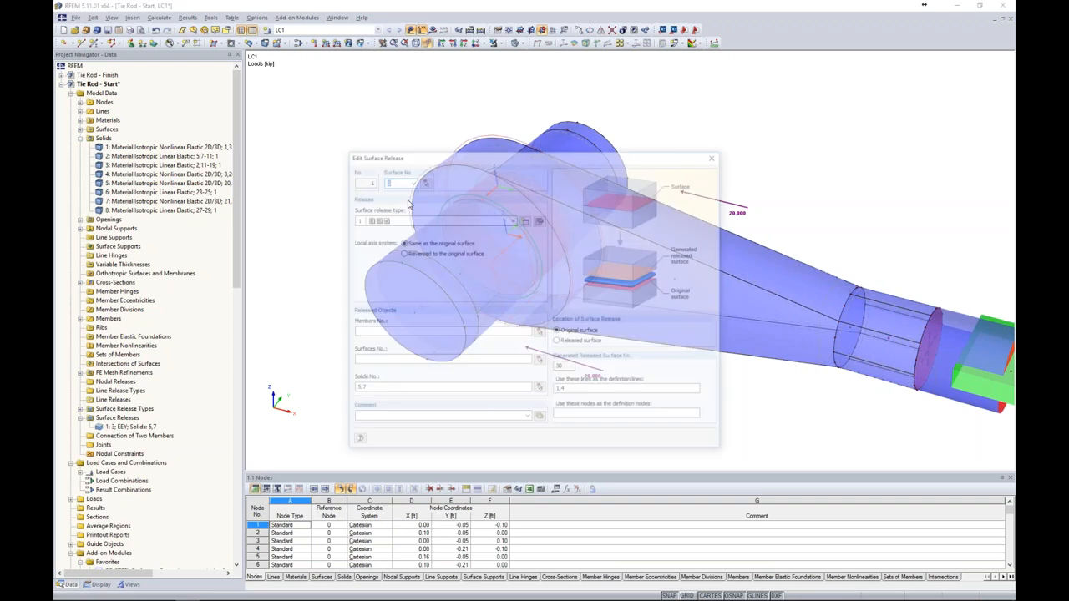
pyautogui.click(366, 390)
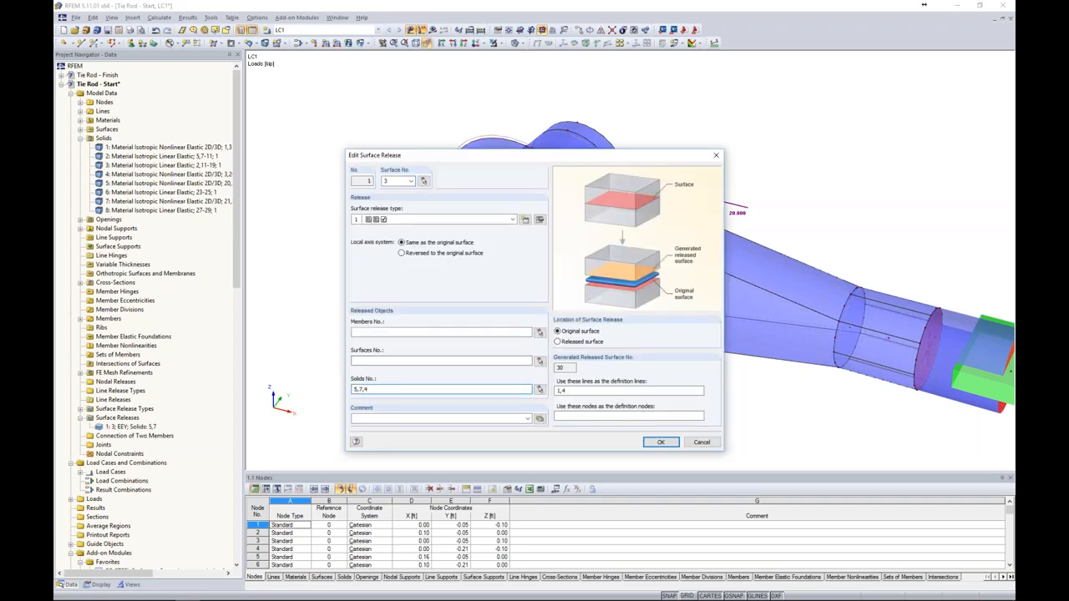
pyautogui.click(661, 444)
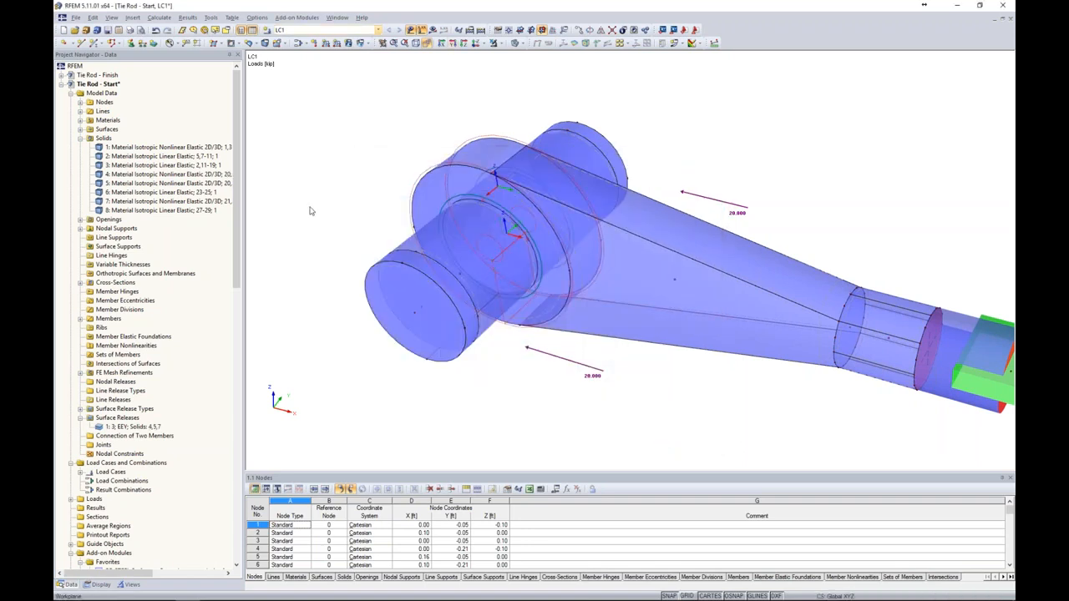
# - Calculate load case LC1 and switch the model display to wireframe behind the global deformations
pyautogui.click(433, 30)
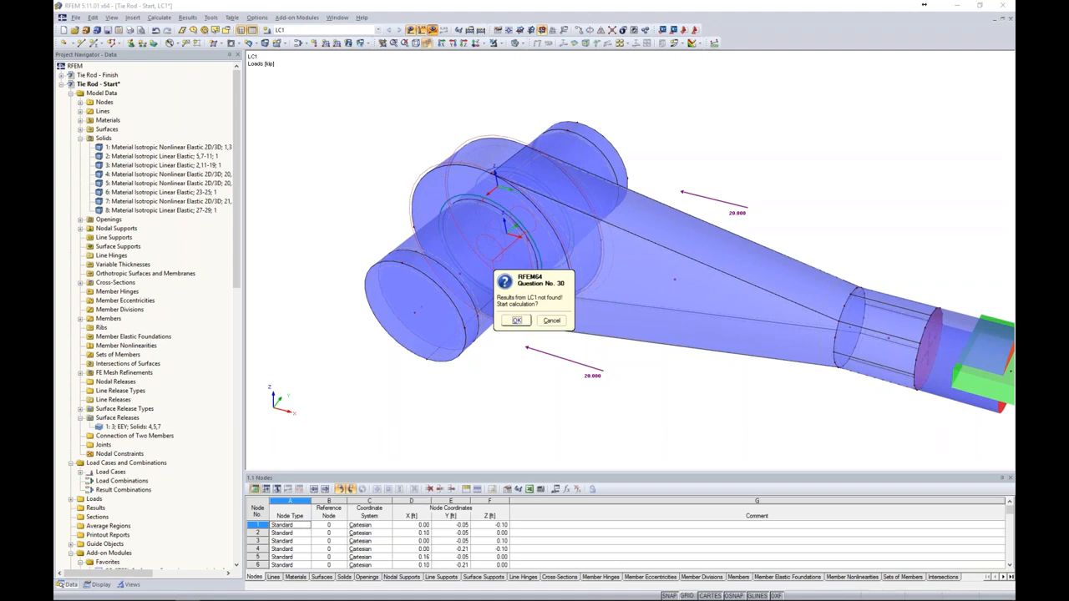
pyautogui.press('Return')
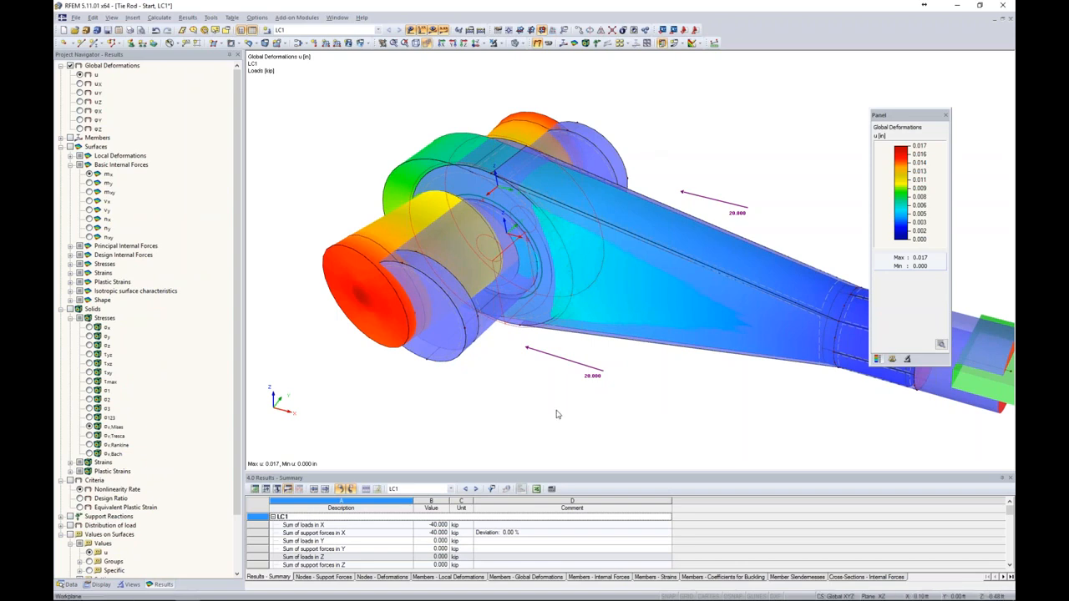
pyautogui.keyDown('ctrl'); pyautogui.moveTo(558, 413); pyautogui.dragTo(630, 288, button='middle'); pyautogui.keyUp('ctrl')
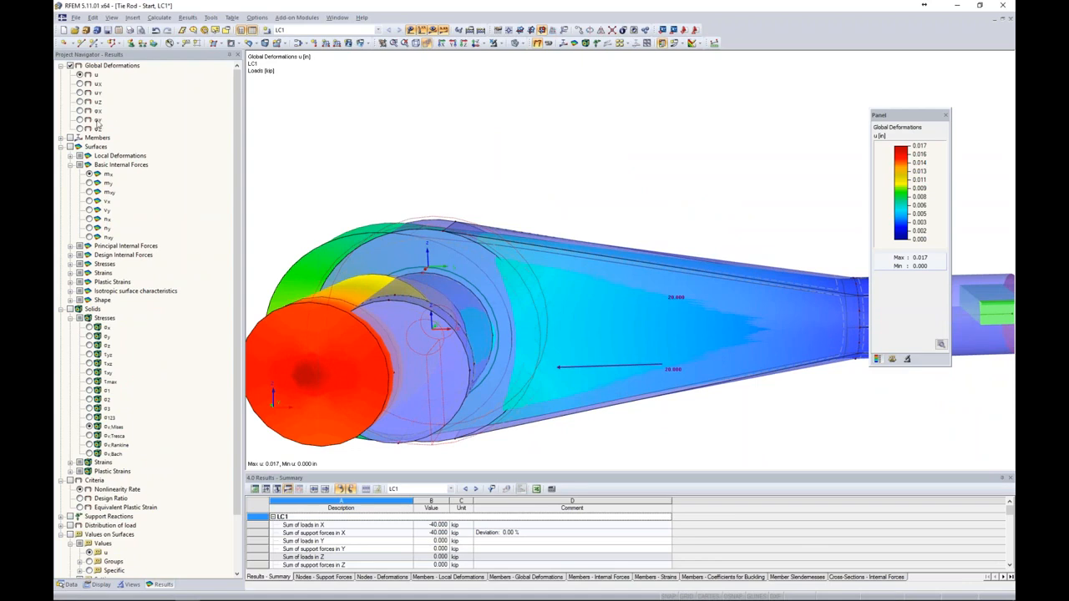
pyautogui.moveTo(466, 162); pyautogui.dragTo(549, 80, button='middle')
pyautogui.click(523, 45)
pyautogui.click(528, 53)
# - Examine the deformed pin and the eye of the tie rod from several angles
pyautogui.keyDown('ctrl'); pyautogui.moveTo(536, 110); pyautogui.dragTo(566, 128, button='middle'); pyautogui.keyUp('ctrl')
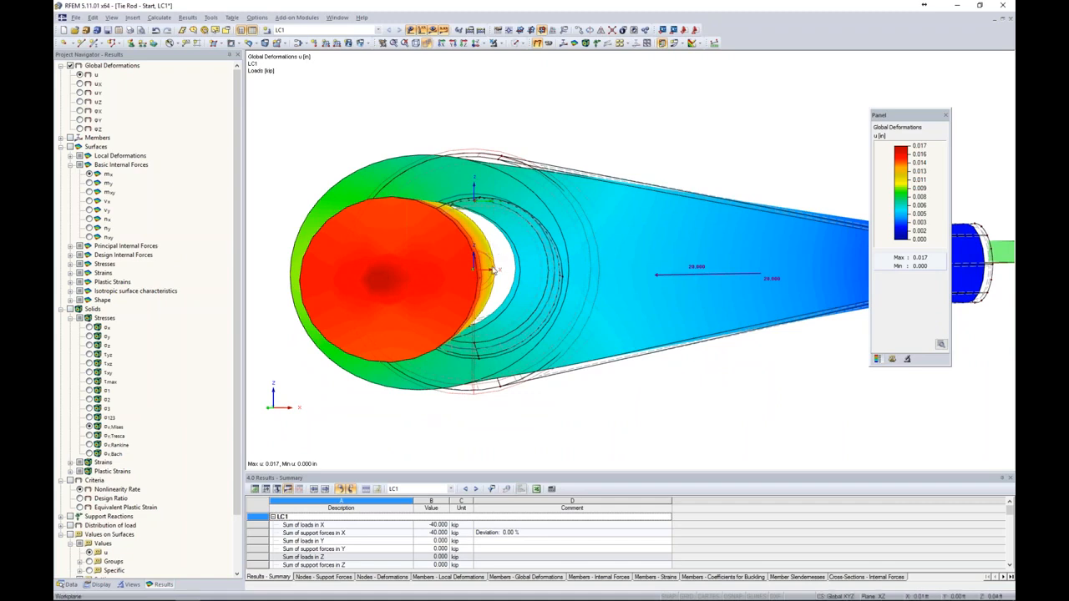
pyautogui.keyDown('ctrl'); pyautogui.moveTo(399, 344); pyautogui.dragTo(454, 260, button='middle'); pyautogui.keyUp('ctrl')
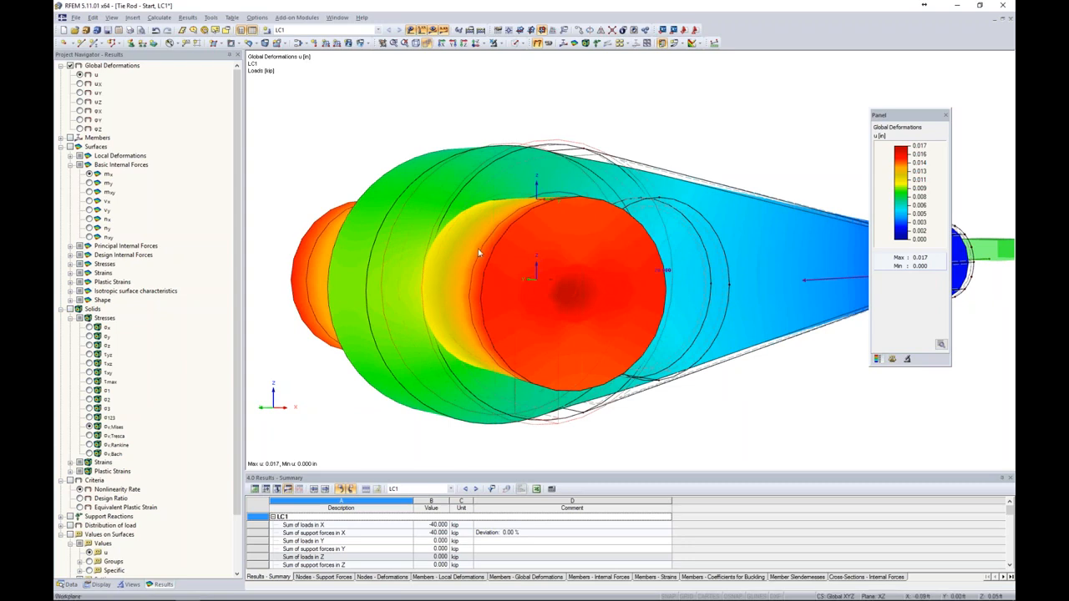
pyautogui.scroll(-4, 484, 246)
pyautogui.keyDown('ctrl'); pyautogui.moveTo(576, 322); pyautogui.dragTo(572, 373, button='middle'); pyautogui.keyUp('ctrl')
pyautogui.scroll(3, 481, 293)
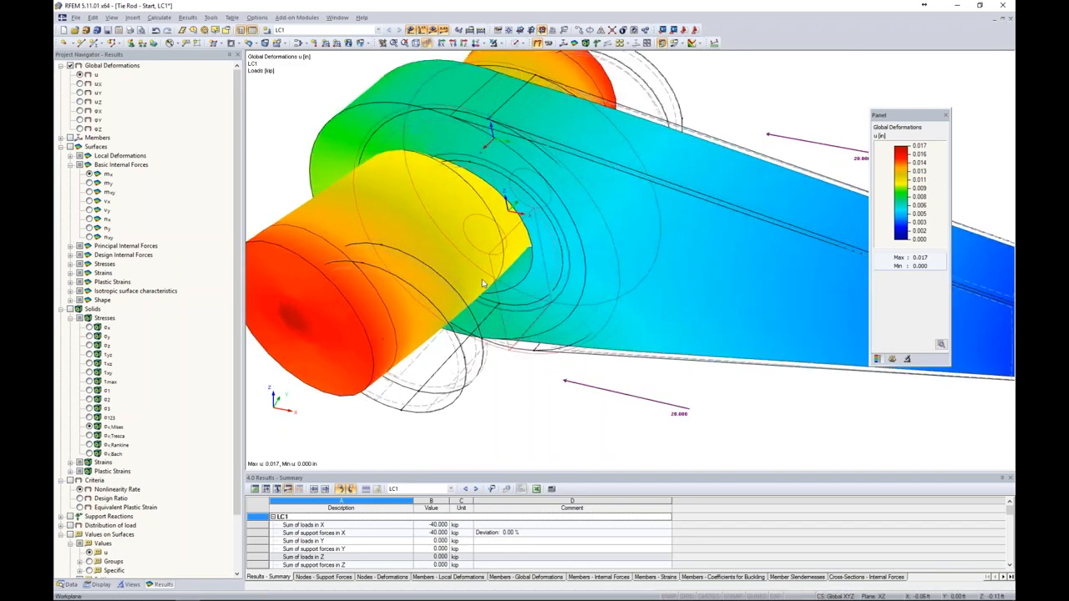
# - Display the von Mises stresses of the solids and inspect them on the isolated Bolt visibility group from both sides
pyautogui.click(69, 311)
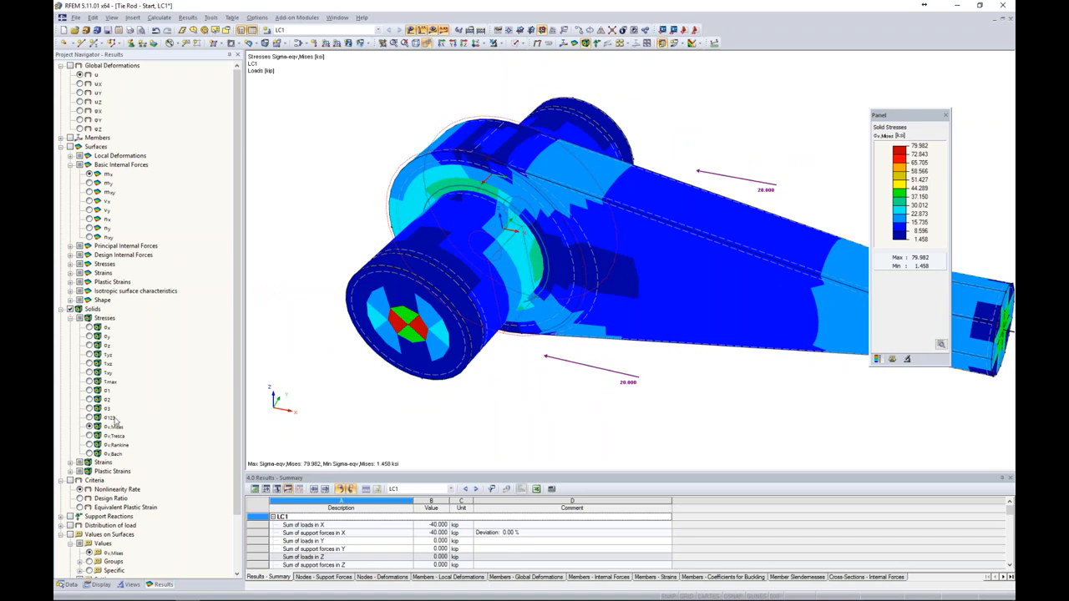
pyautogui.click(130, 585)
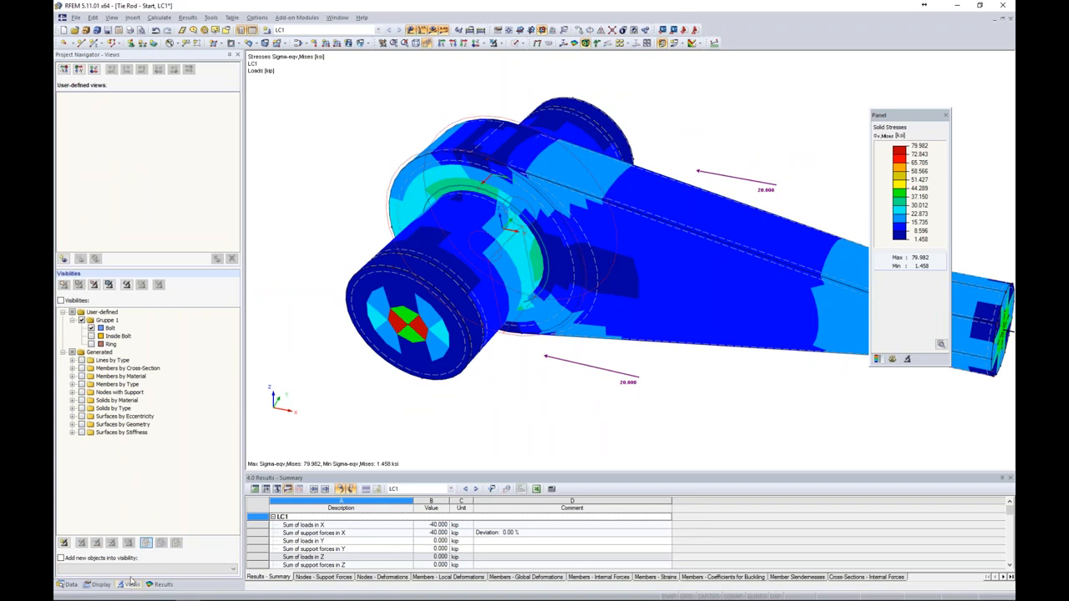
pyautogui.click(91, 328)
pyautogui.keyDown('ctrl'); pyautogui.moveTo(535, 336); pyautogui.dragTo(599, 296, button='middle'); pyautogui.keyUp('ctrl')
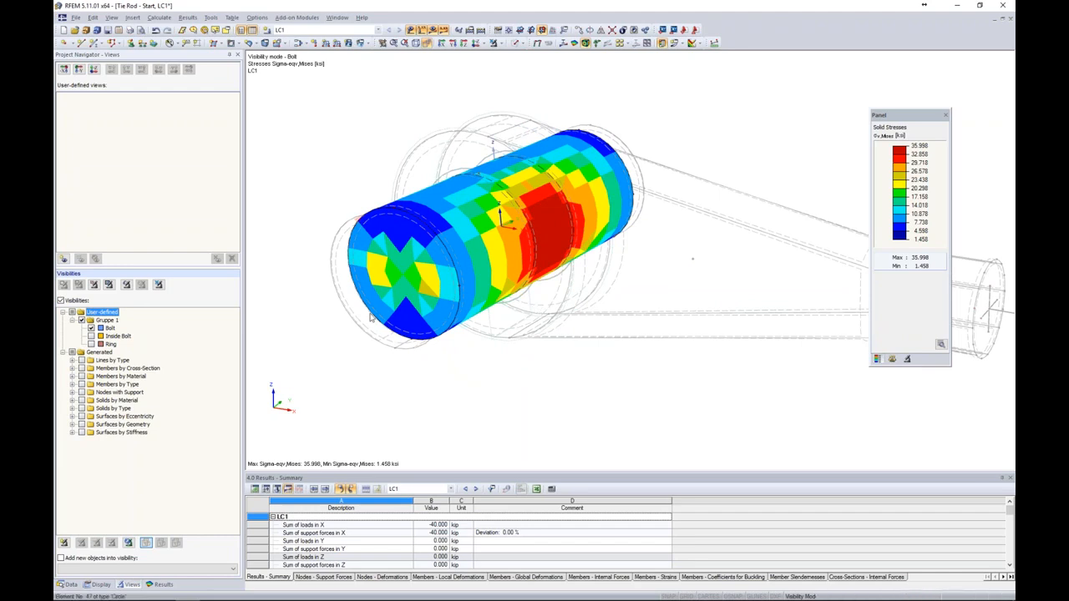
pyautogui.keyDown('ctrl'); pyautogui.moveTo(376, 330); pyautogui.dragTo(543, 267, button='middle'); pyautogui.keyUp('ctrl')
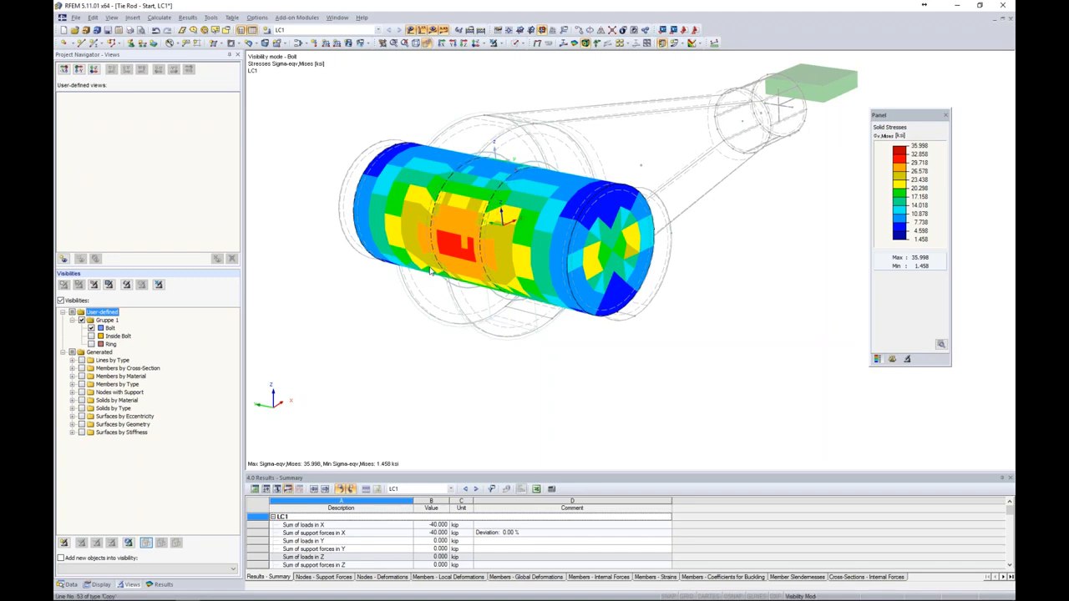
pyautogui.keyDown('ctrl'); pyautogui.moveTo(588, 306); pyautogui.dragTo(523, 237, button='middle'); pyautogui.keyUp('ctrl')
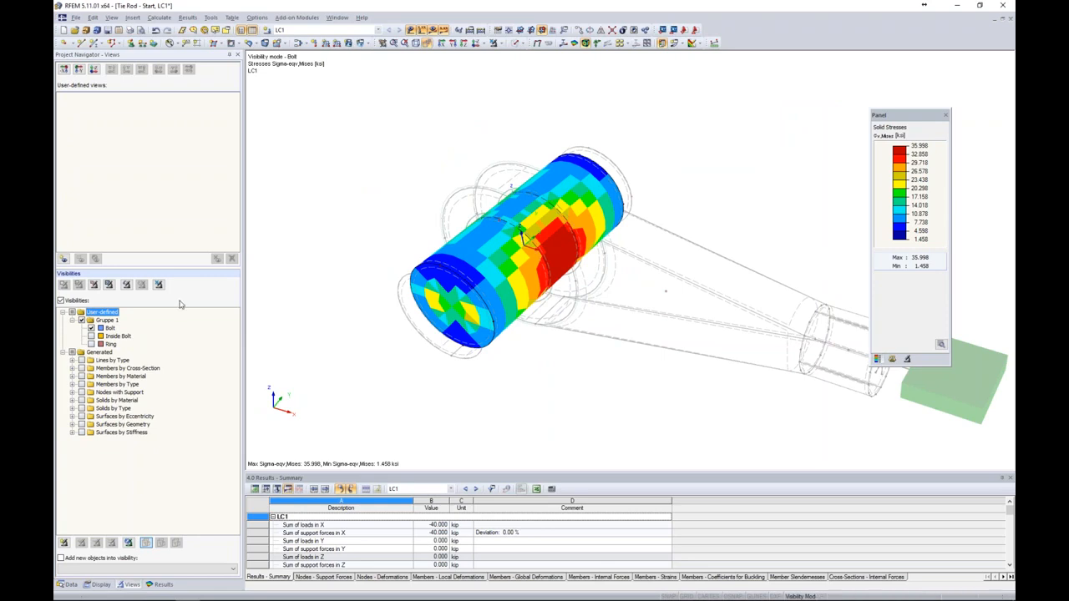
# - Isolate the Ring visibility group instead of Bolt and inspect the von Mises stresses around its inner face
pyautogui.click(91, 345)
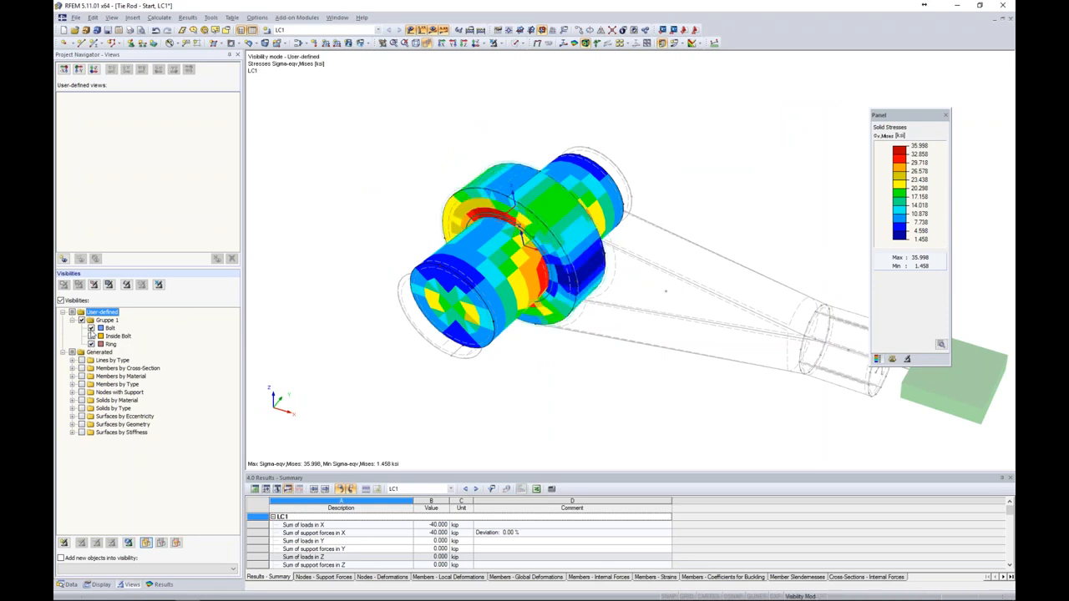
pyautogui.click(91, 329)
pyautogui.keyDown('ctrl'); pyautogui.moveTo(553, 338); pyautogui.dragTo(745, 239, button='middle'); pyautogui.keyUp('ctrl')
pyautogui.scroll(5, 745, 240)
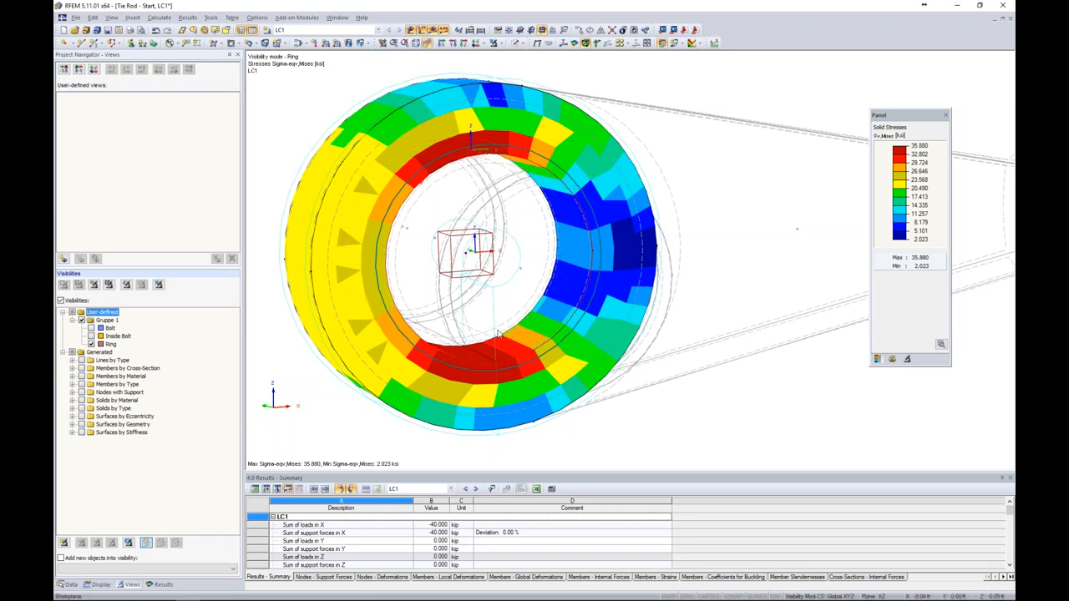
pyautogui.moveTo(480, 326)
pyautogui.keyDown('ctrl'); pyautogui.mouseDown(button='middle')
pyautogui.moveTo(640, 255)
pyautogui.moveTo(567, 309)
pyautogui.moveTo(484, 317)
pyautogui.mouseUp(button='middle'); pyautogui.keyUp('ctrl')
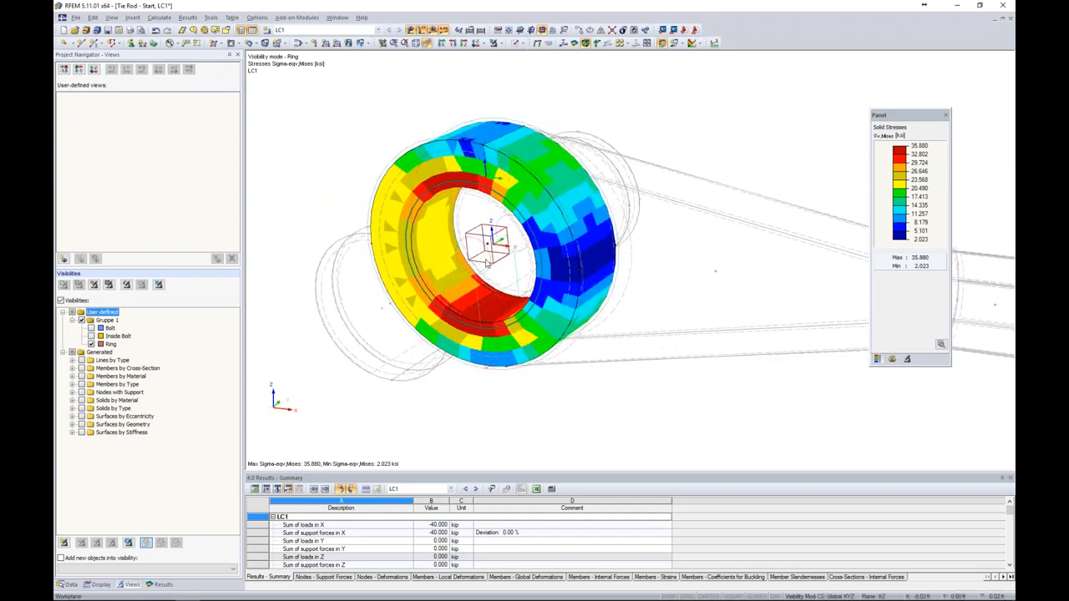
pyautogui.scroll(-2, 488, 264)
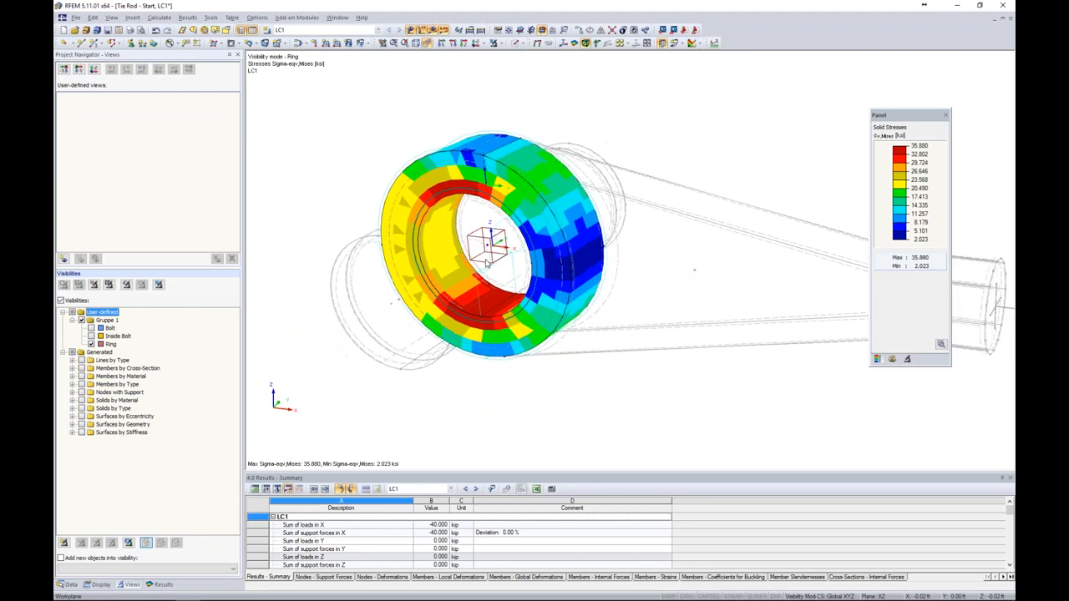
# - Show the Bolt group together with the Ring to view their von Mises stresses combined
pyautogui.click(163, 584)
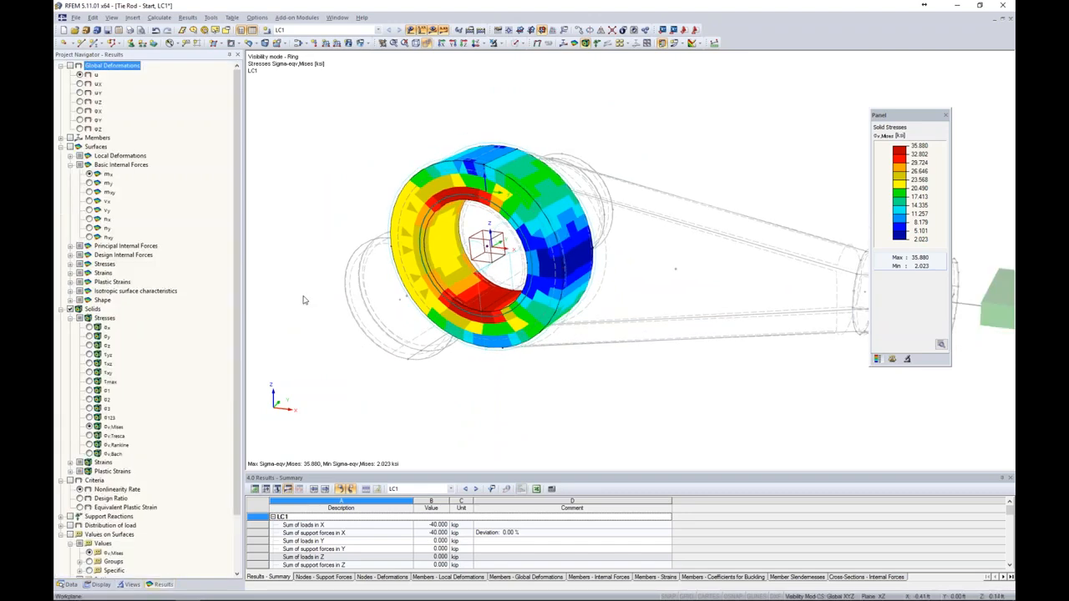
pyautogui.click(131, 585)
pyautogui.click(101, 312)
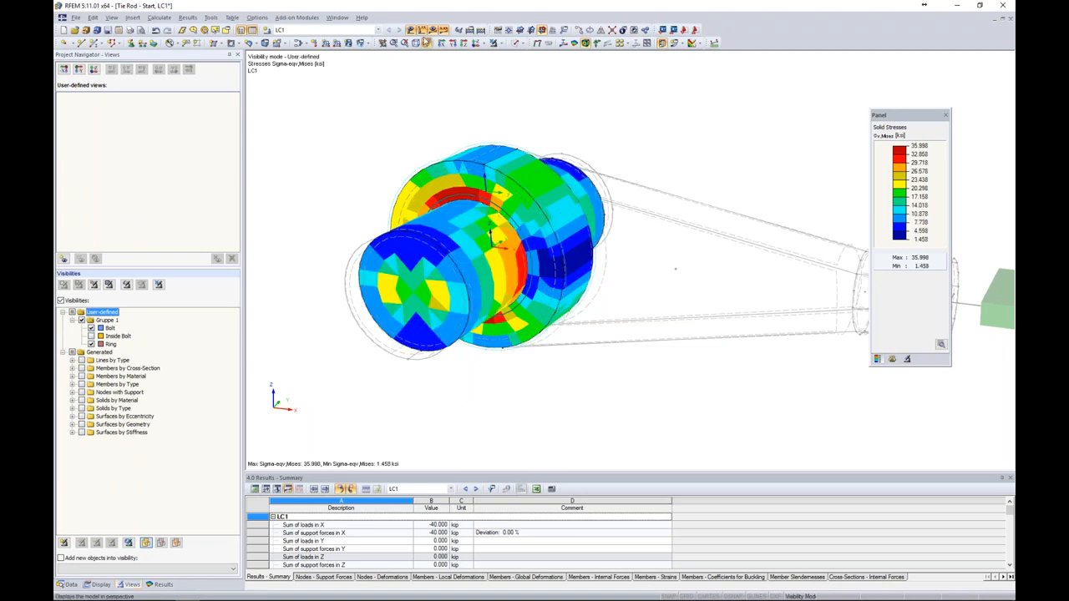
# - Hide the Ring group and section the bolt's stresses with an X-Z clipping plane, inverting the clipping side
pyautogui.click(91, 343)
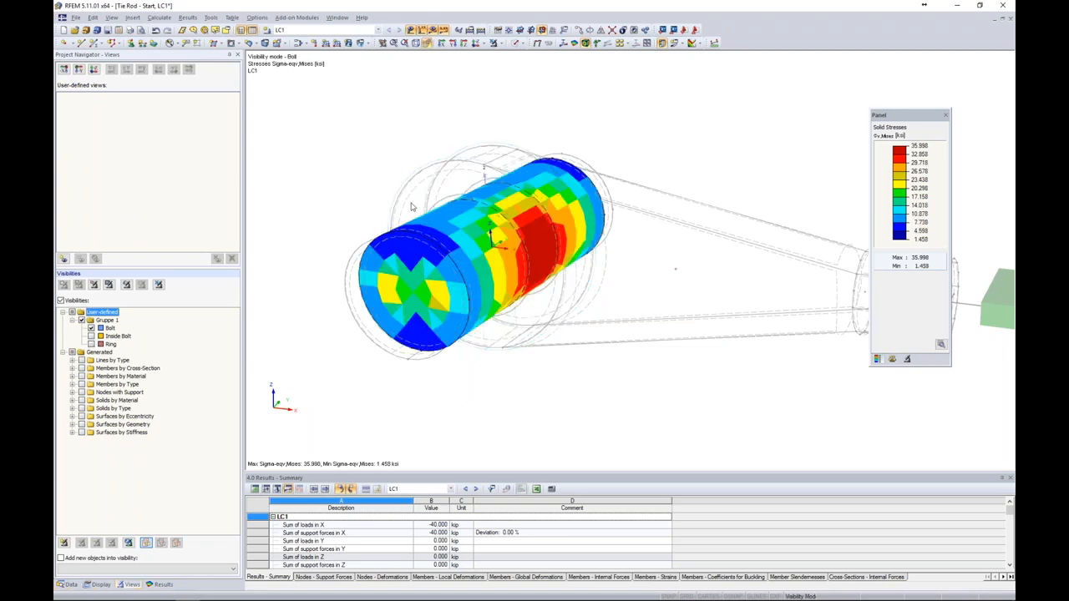
pyautogui.keyDown('ctrl'); pyautogui.moveTo(413, 205); pyautogui.dragTo(409, 299, button='middle'); pyautogui.keyUp('ctrl')
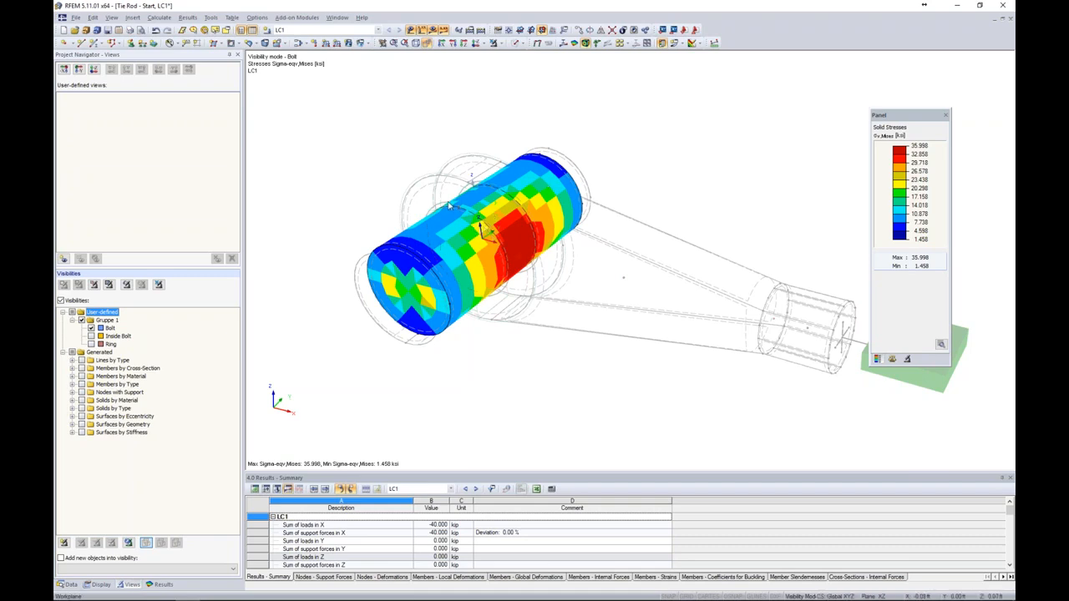
pyautogui.click(133, 18)
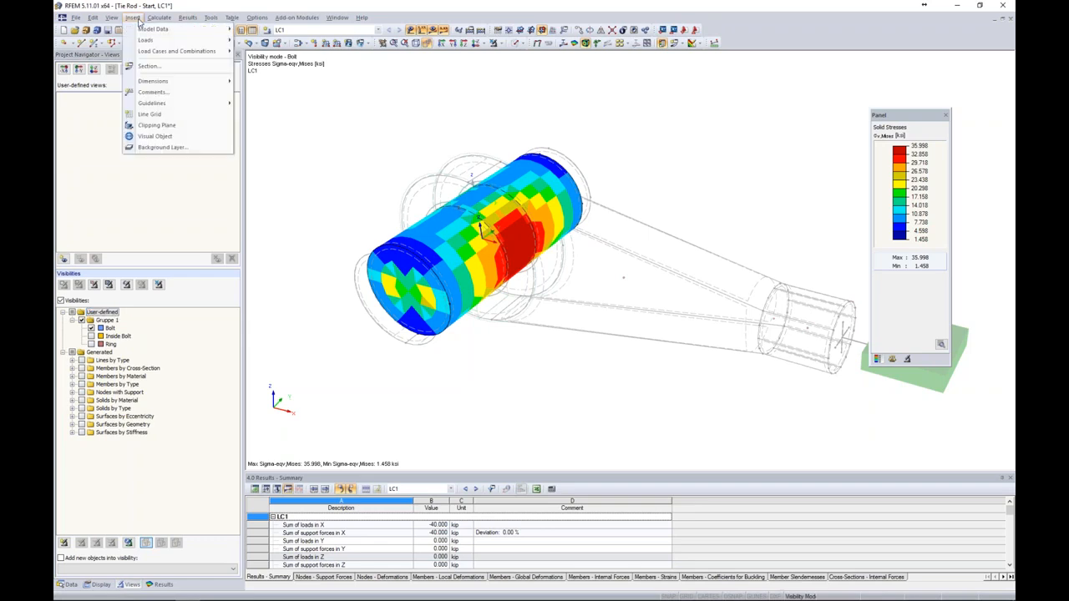
pyautogui.click(156, 126)
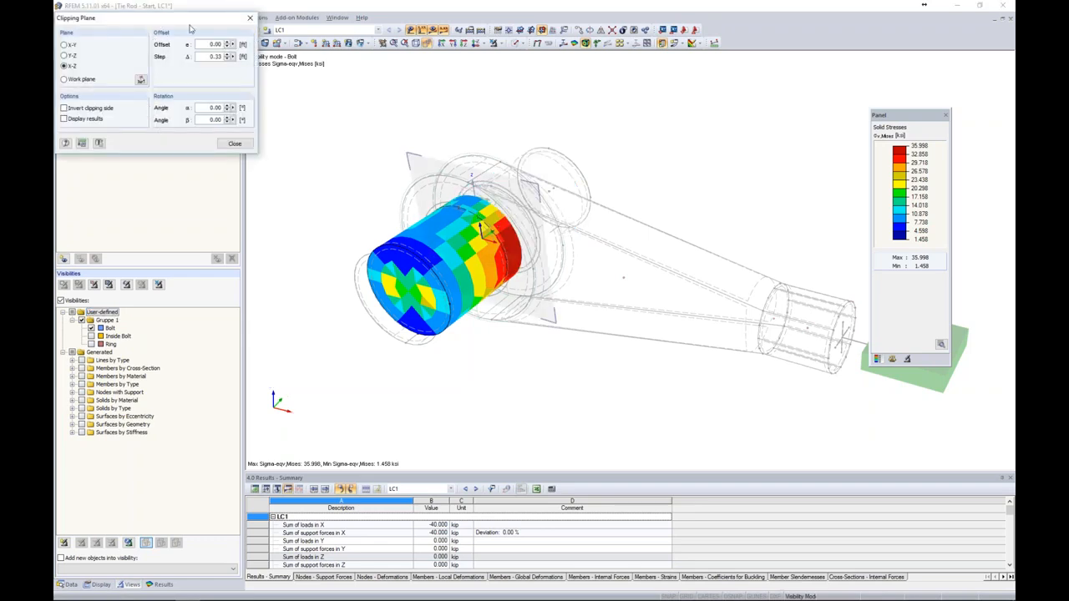
pyautogui.moveTo(191, 20); pyautogui.dragTo(257, 45)
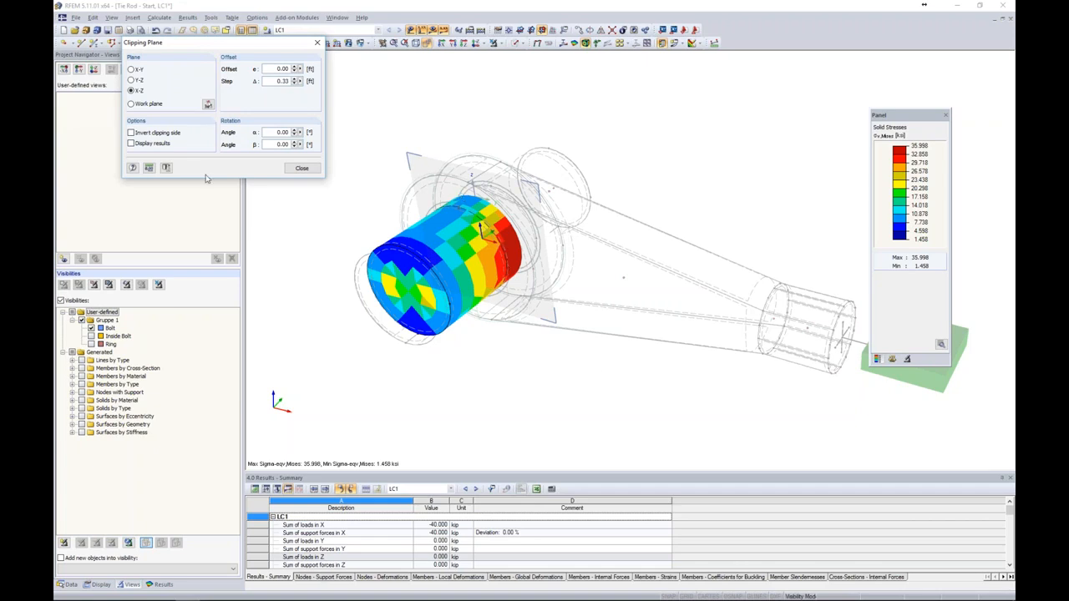
pyautogui.click(131, 133)
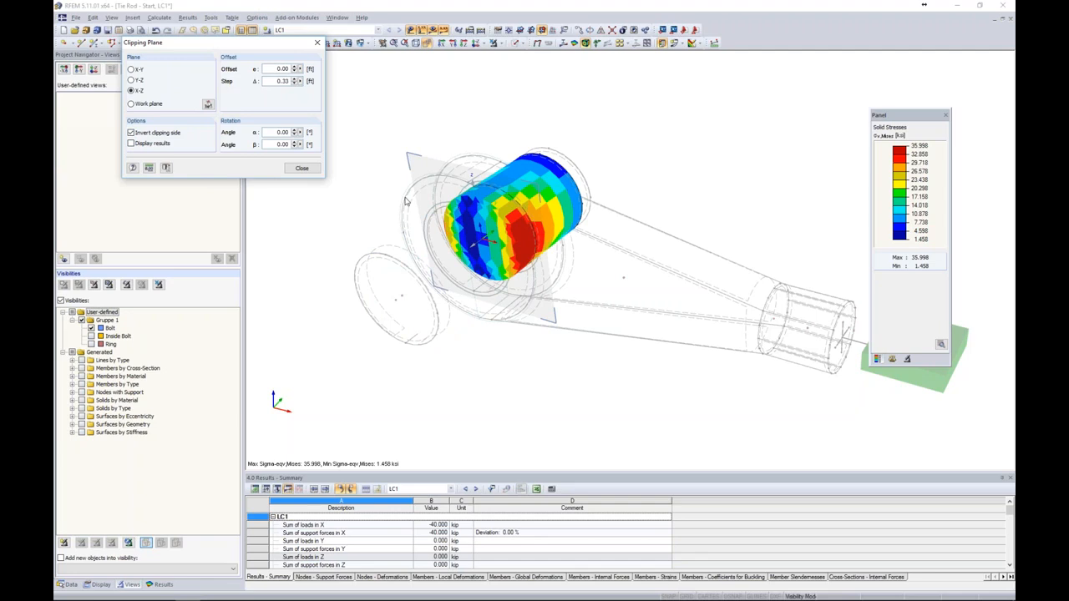
# - Set the clipping plane step to 0.05 ft, shift the plane back and forth through the bolt to inspect its internal stresses, and close it
pyautogui.doubleClick(282, 81)
pyautogui.write('0.0')
pyautogui.click(295, 67)
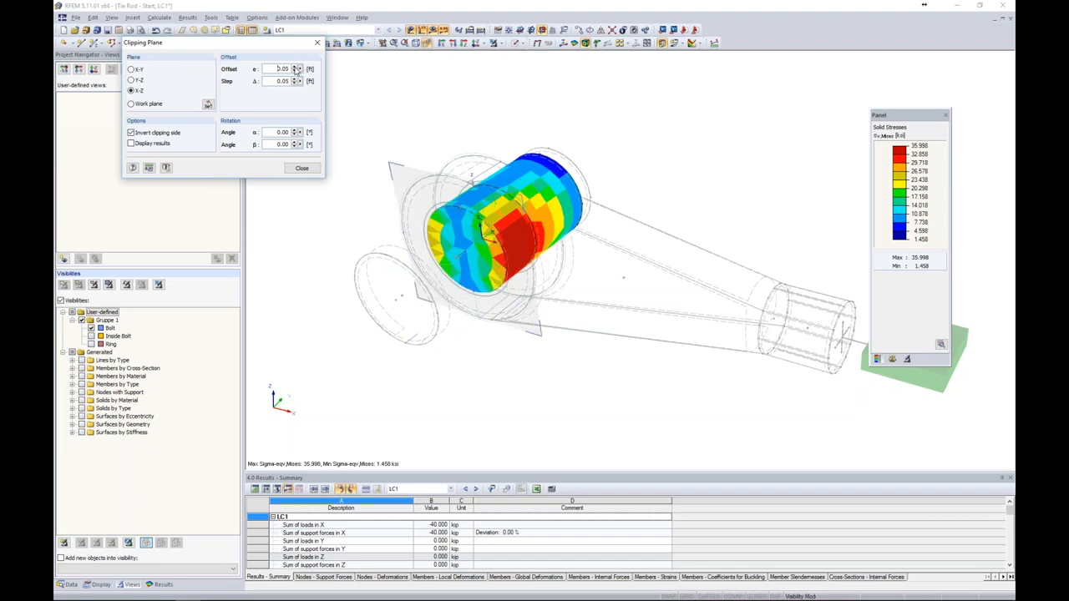
pyautogui.click(296, 67)
pyautogui.click(296, 67)
pyautogui.click(297, 71)
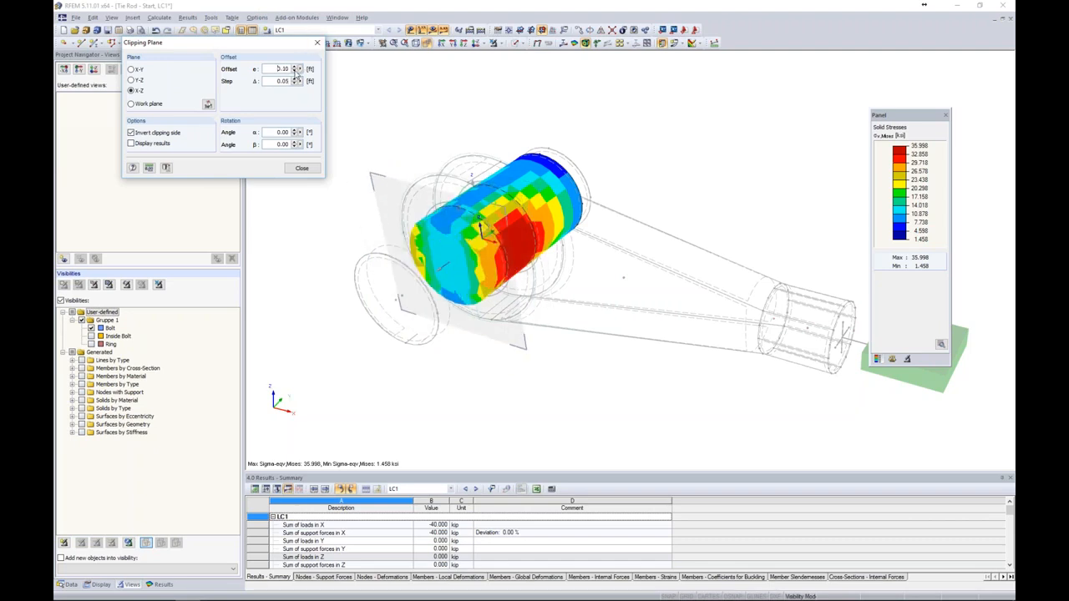
pyautogui.click(296, 72)
pyautogui.click(296, 72)
pyautogui.click(296, 72)
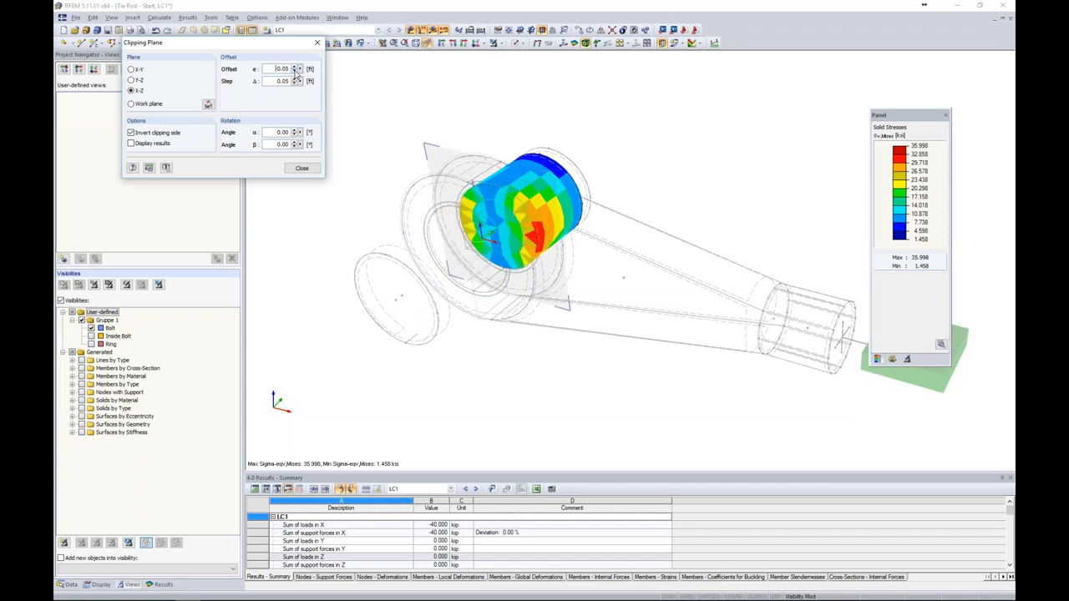
pyautogui.click(296, 72)
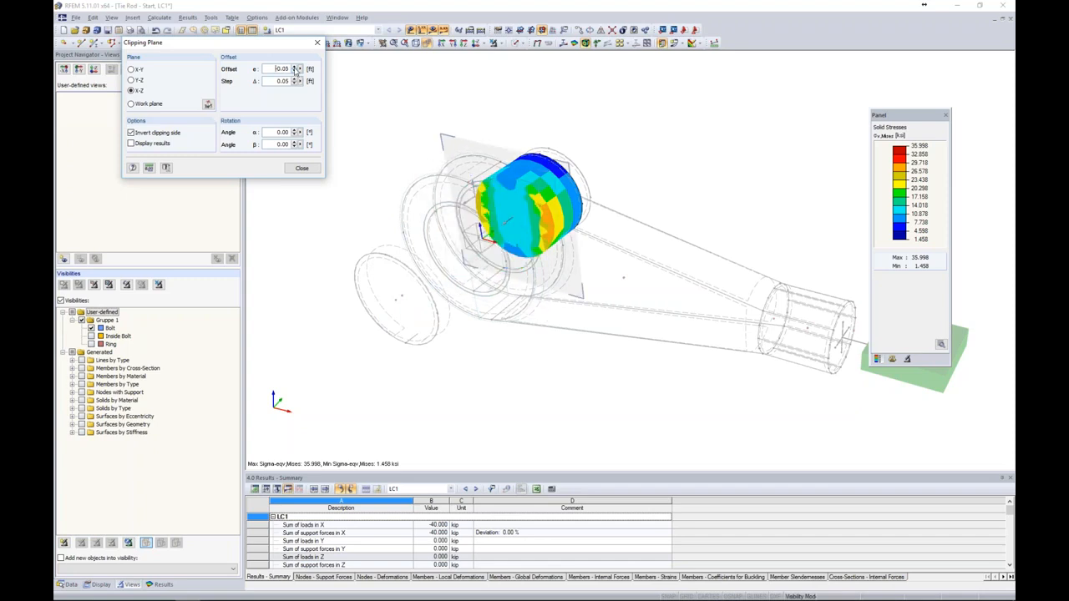
pyautogui.click(296, 67)
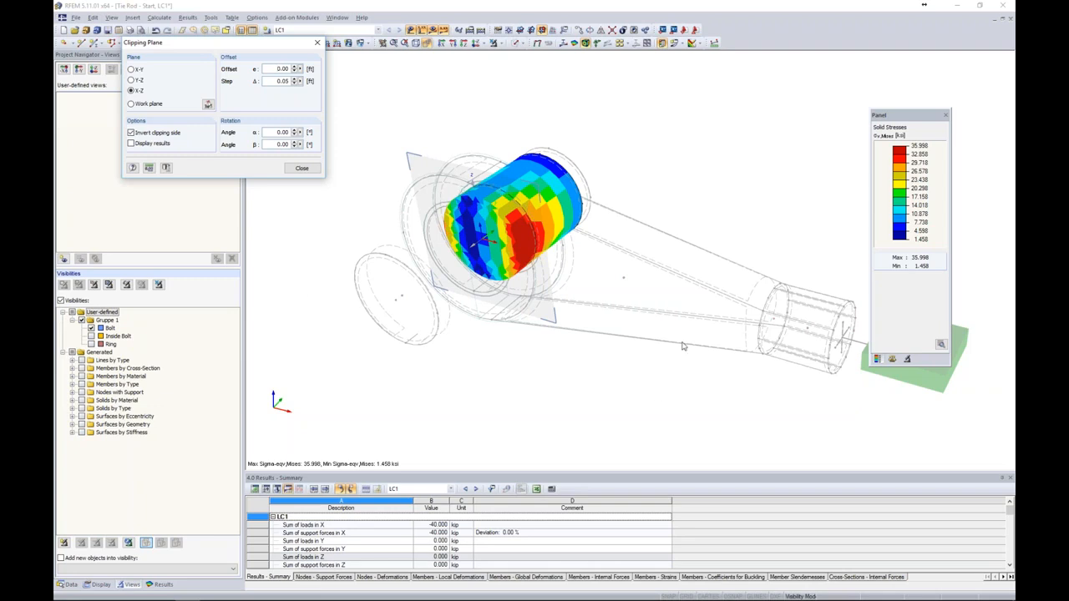
pyautogui.click(301, 168)
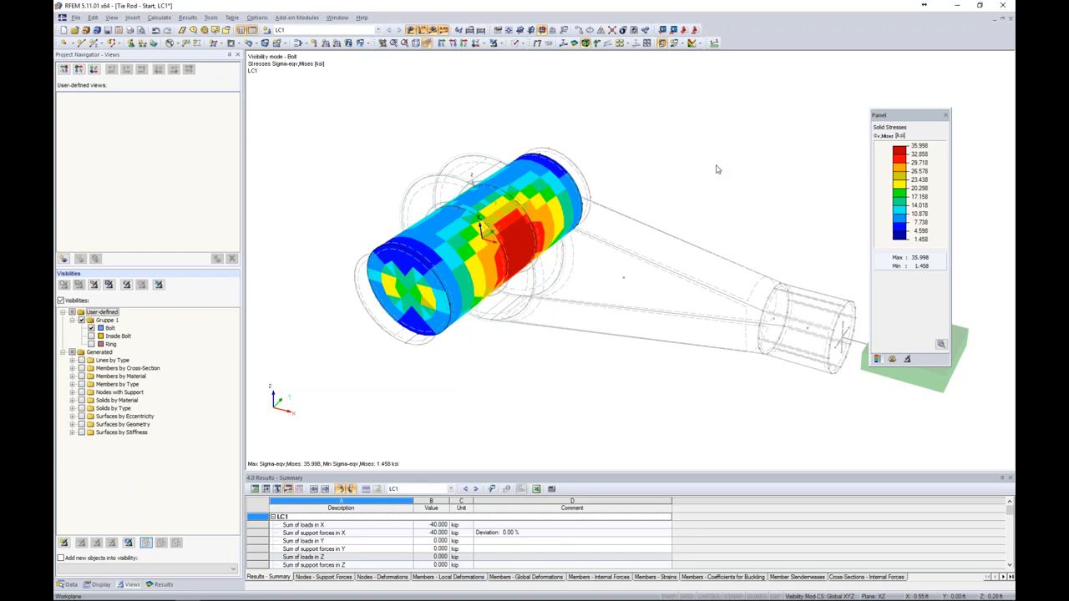
# - Show the whole model again with results turned off, in a transparent solid display
pyautogui.click(63, 586)
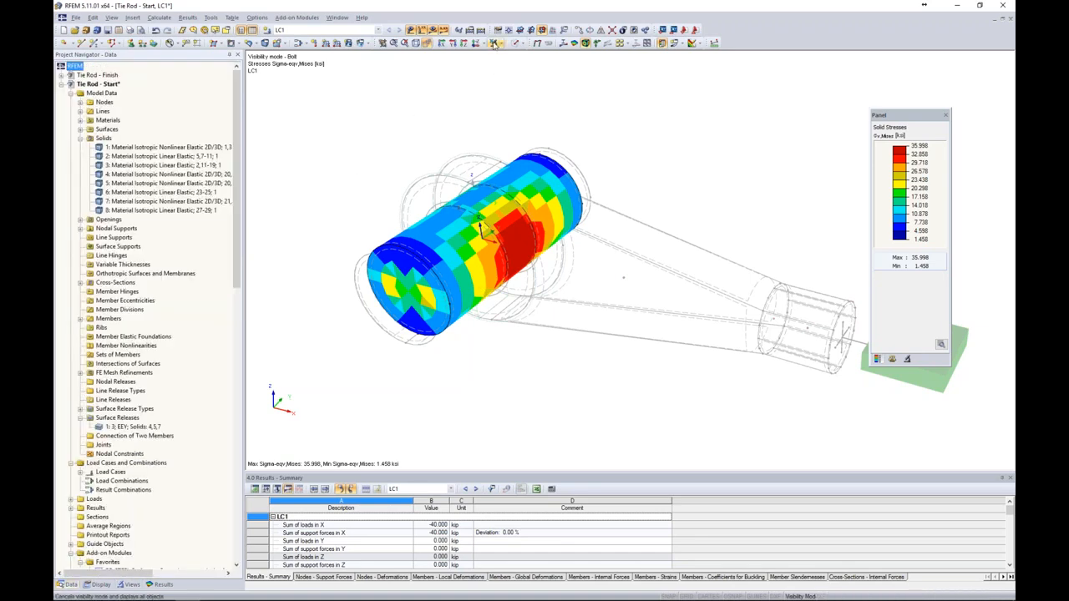
pyautogui.click(495, 43)
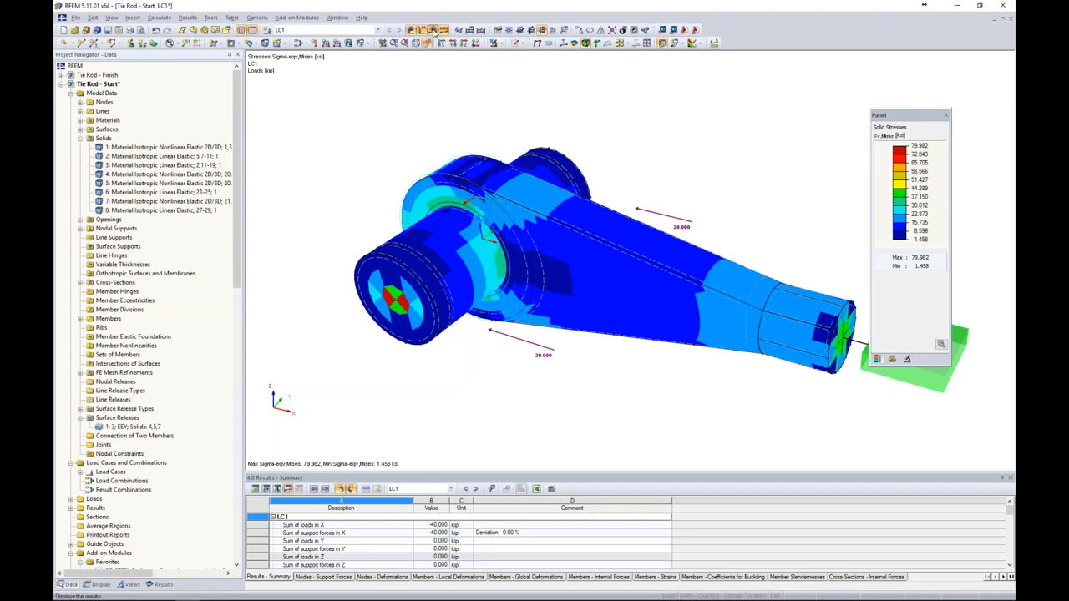
pyautogui.click(433, 31)
pyautogui.click(525, 43)
pyautogui.click(526, 86)
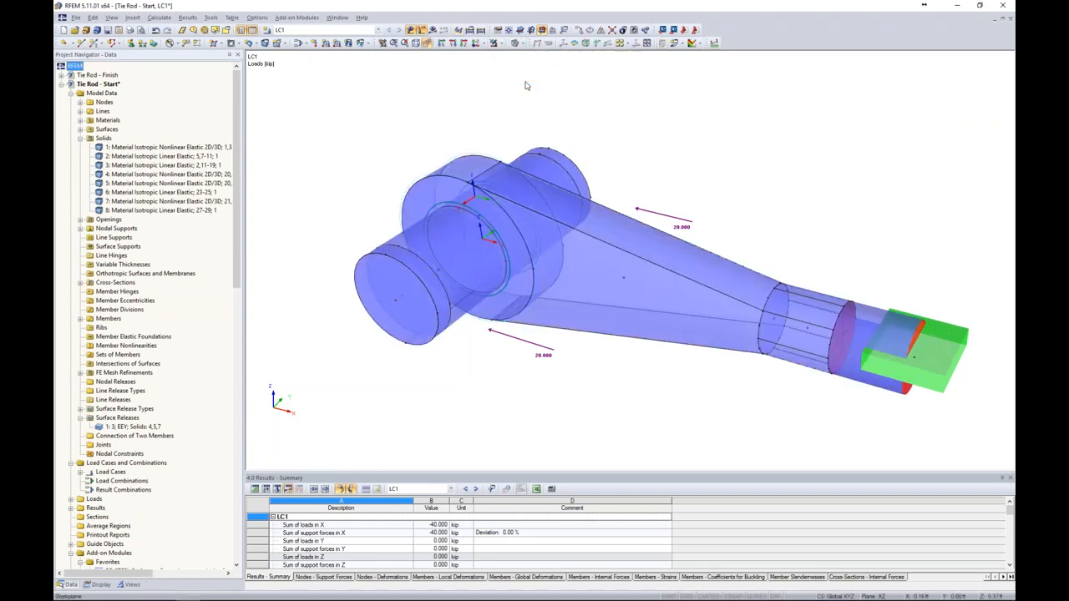
# - Review the properties of material 1 (Steel A36) and its available material models, leaving the material unchanged
pyautogui.click(80, 138)
pyautogui.click(80, 120)
pyautogui.click(119, 130)
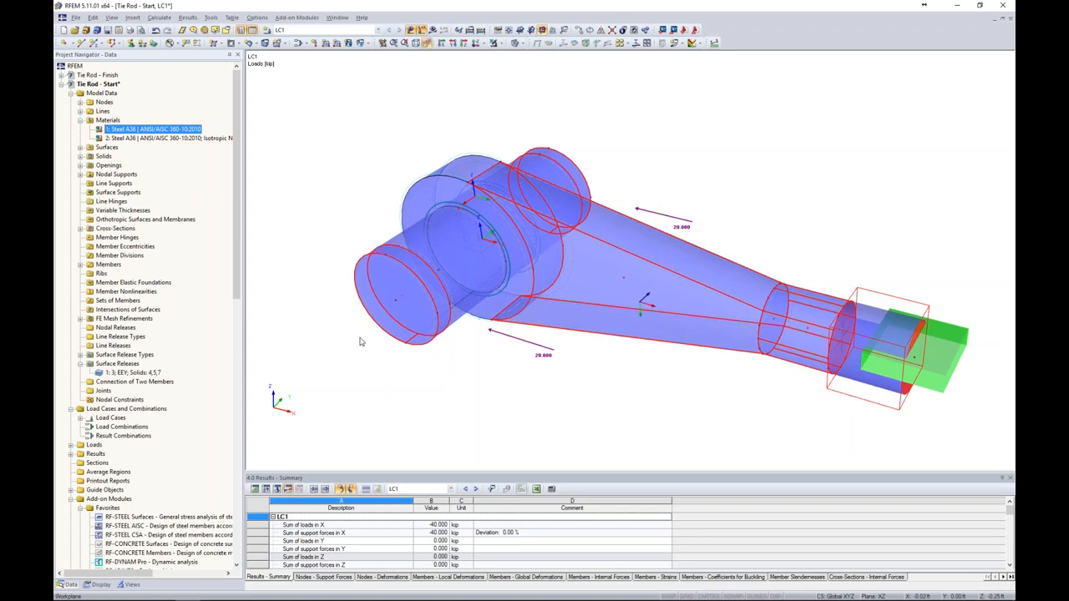
pyautogui.doubleClick(145, 131)
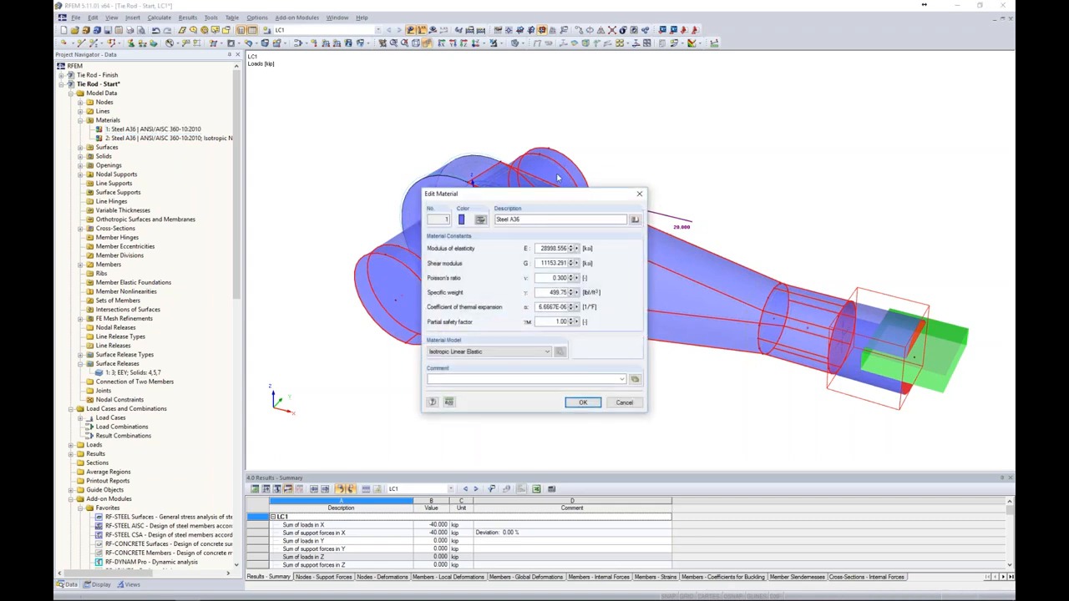
pyautogui.moveTo(557, 195); pyautogui.dragTo(692, 136)
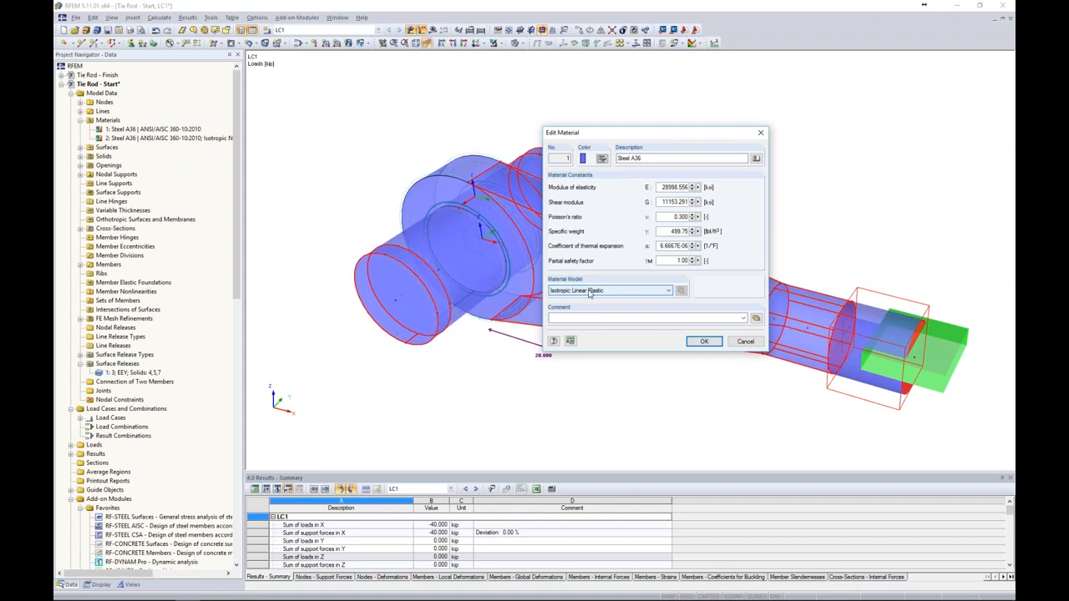
pyautogui.click(599, 293)
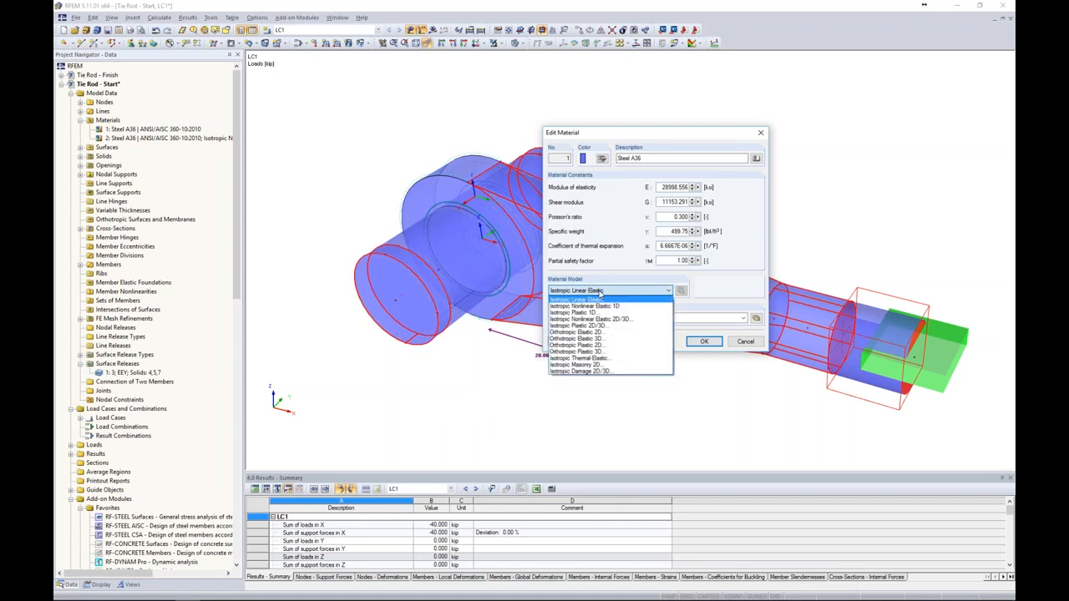
pyautogui.click(622, 277)
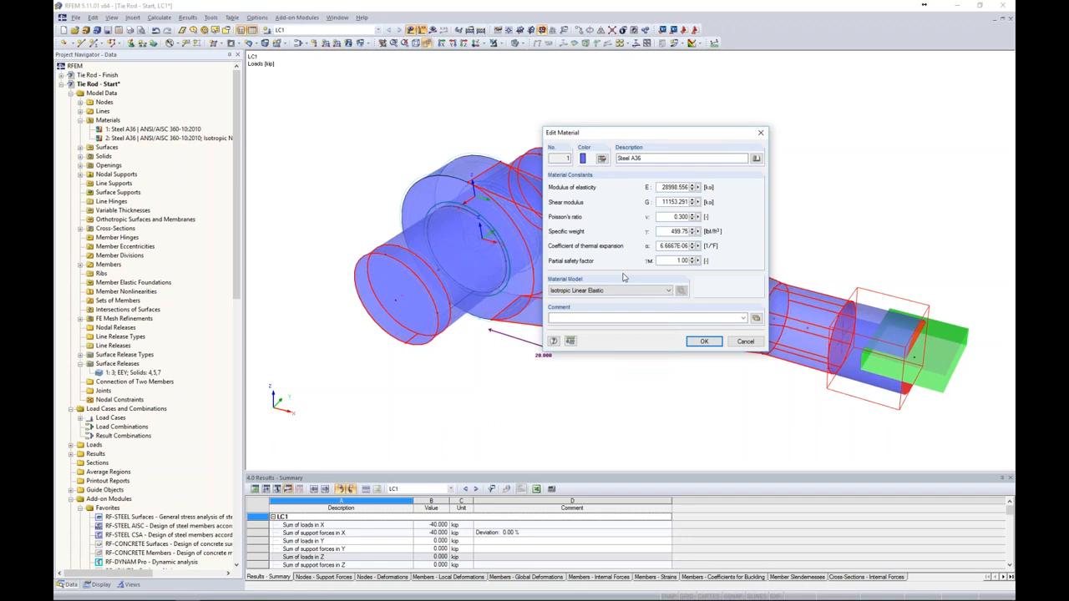
pyautogui.click(740, 340)
pyautogui.click(740, 341)
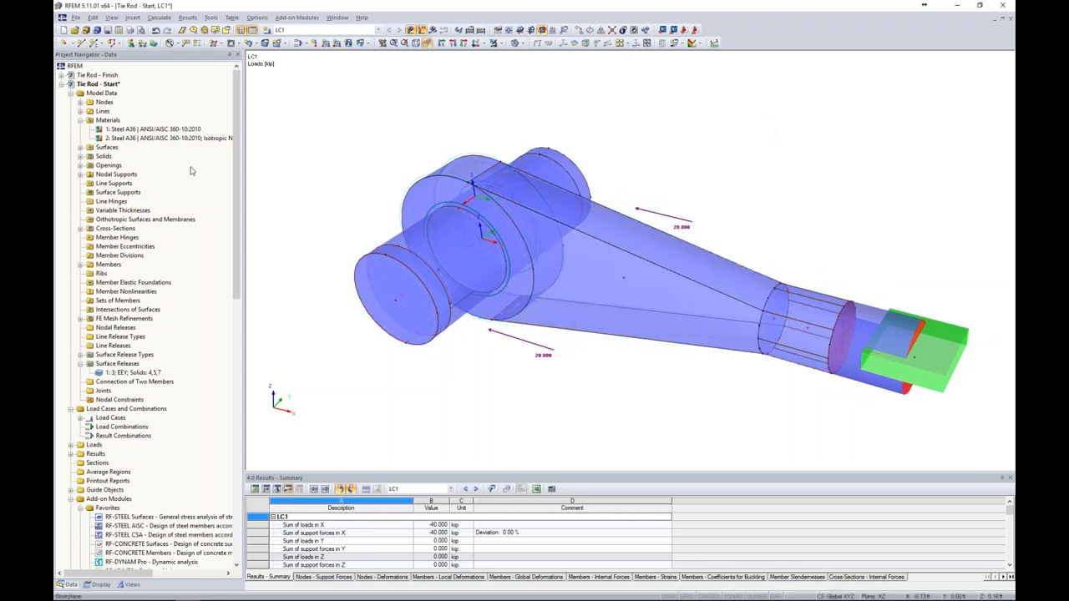
# - Review material 2's Isotropic Nonlinear Elastic 2D/3D model, including its yield strength and strain hypothesis, without applying changes
pyautogui.click(140, 139)
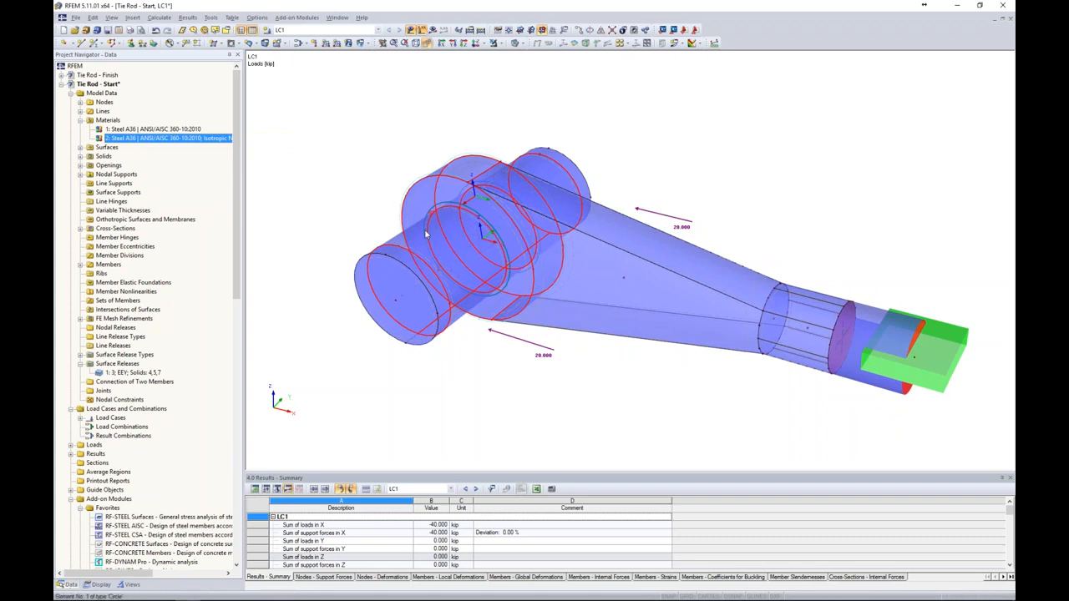
pyautogui.doubleClick(203, 138)
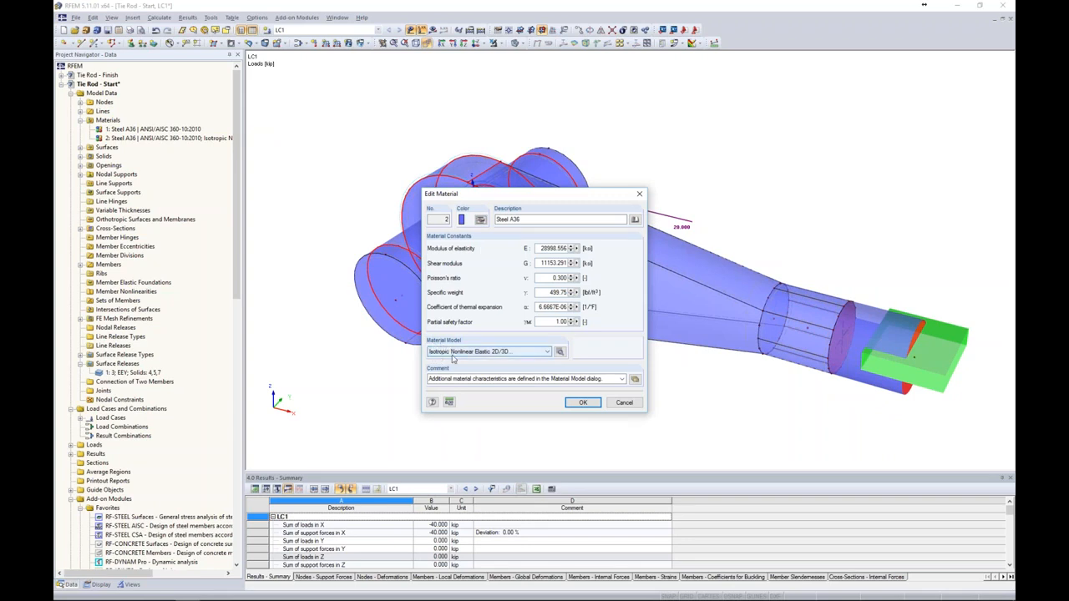
pyautogui.click(469, 351)
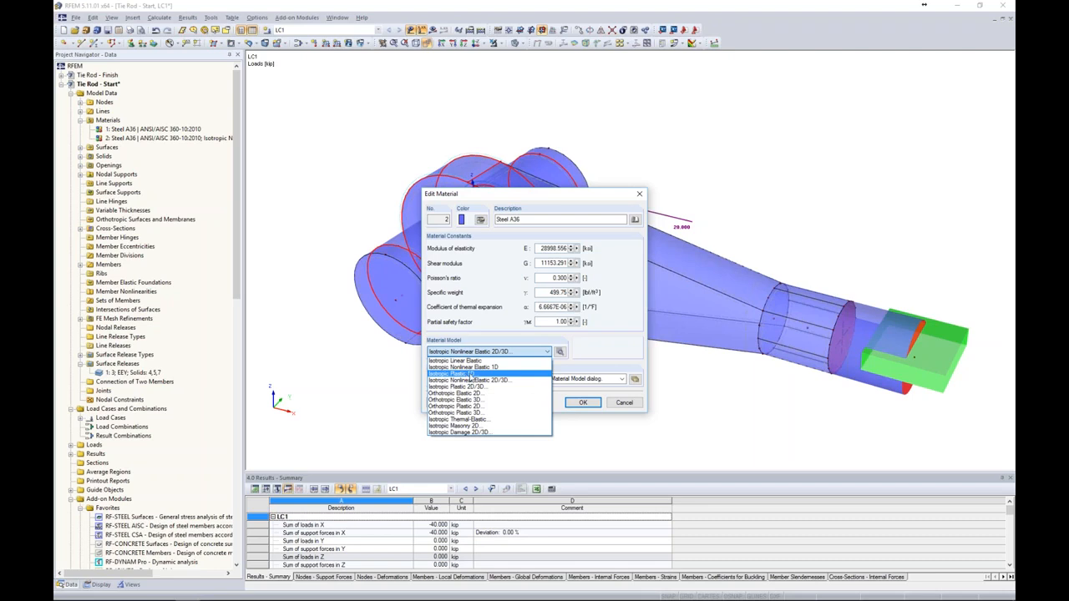
pyautogui.click(596, 357)
pyautogui.click(561, 355)
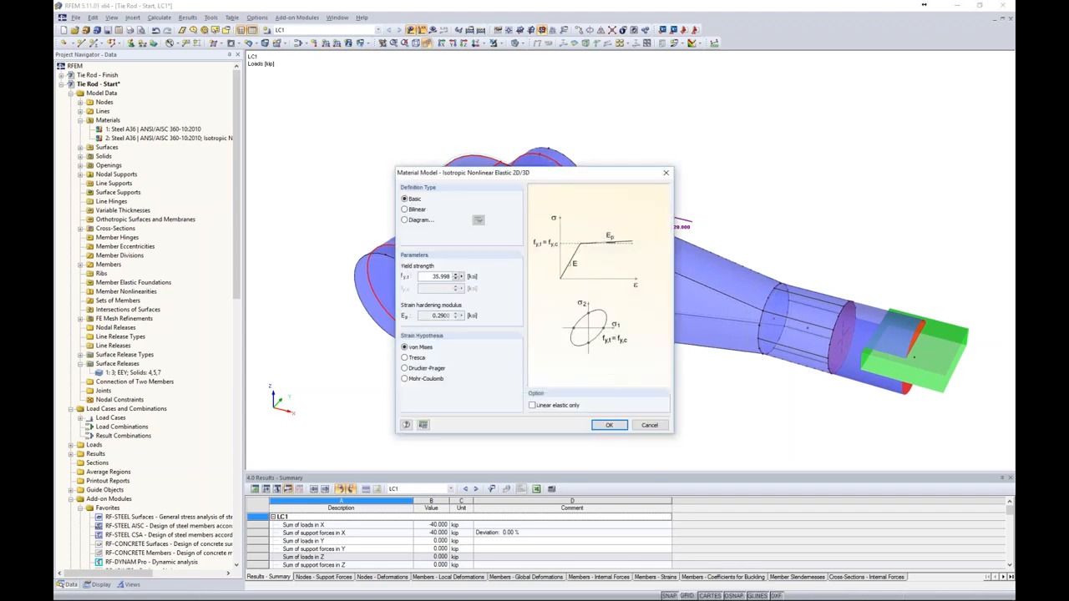
pyautogui.doubleClick(436, 276)
pyautogui.click(650, 425)
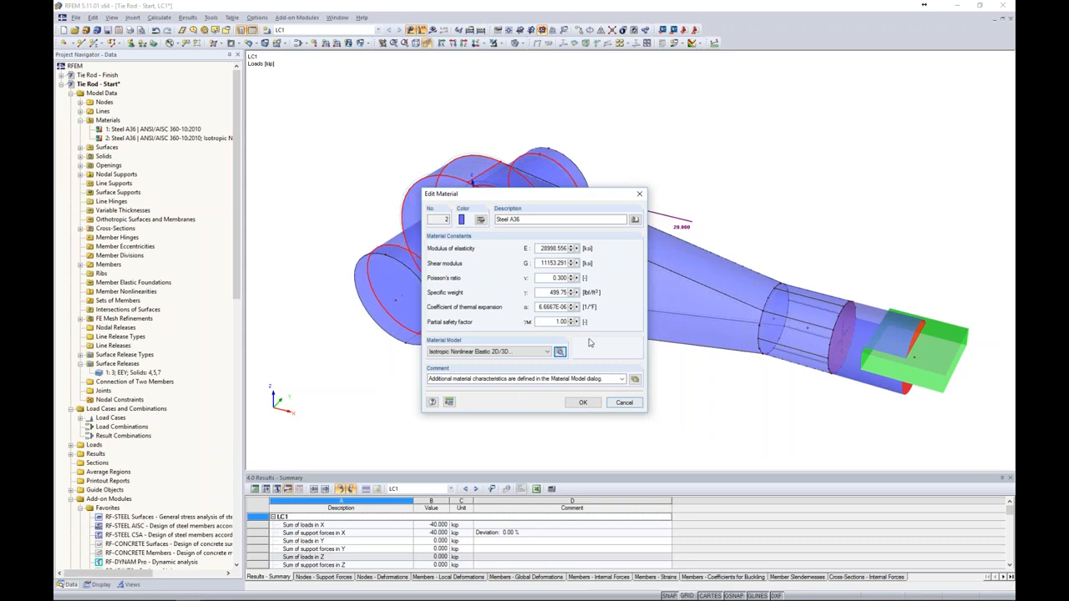
pyautogui.click(625, 403)
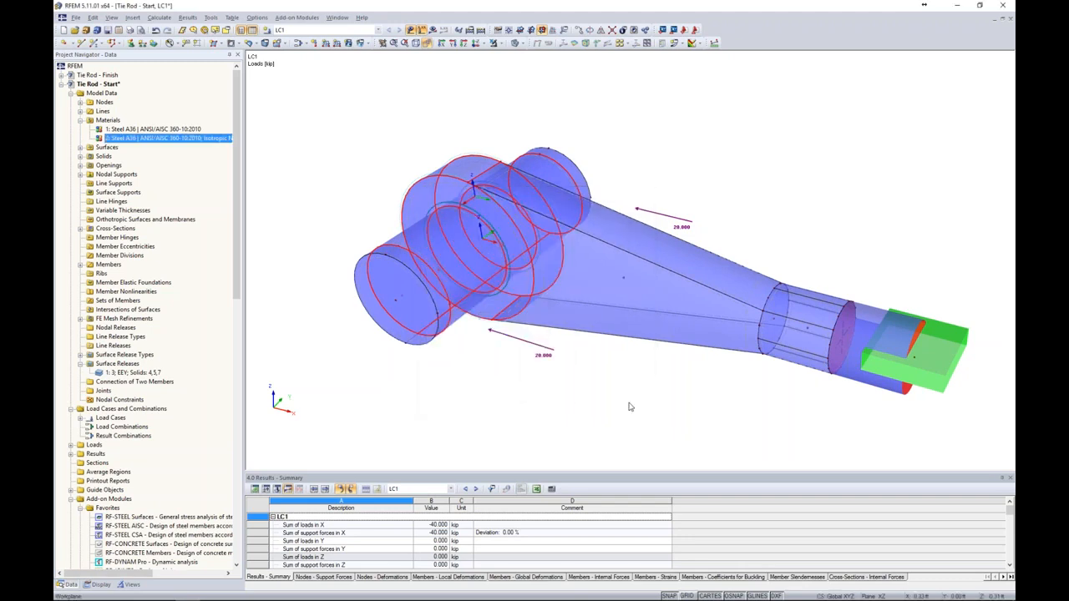
# - Turn the results back on, isolate the Bolt group, and inspect its von Mises stresses with the rest of the model in wireframe
pyautogui.click(431, 31)
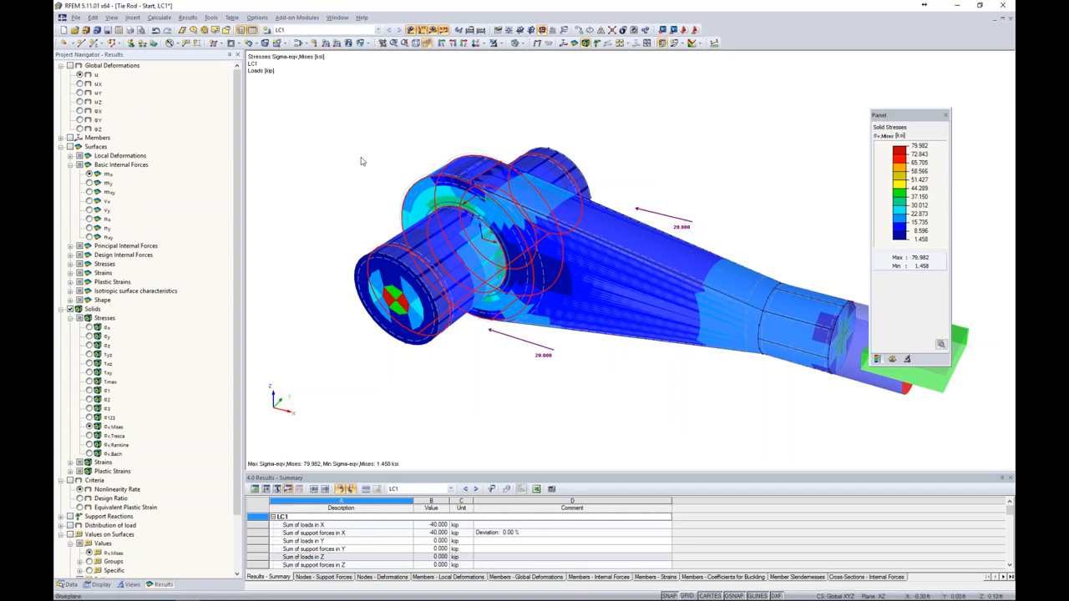
pyautogui.click(132, 584)
pyautogui.click(91, 329)
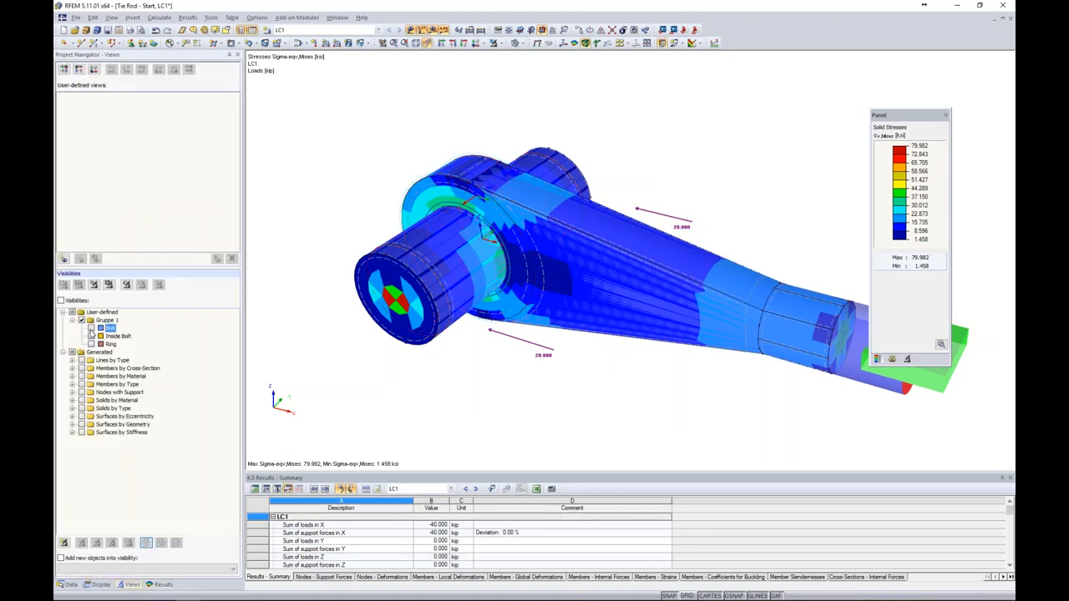
pyautogui.click(92, 330)
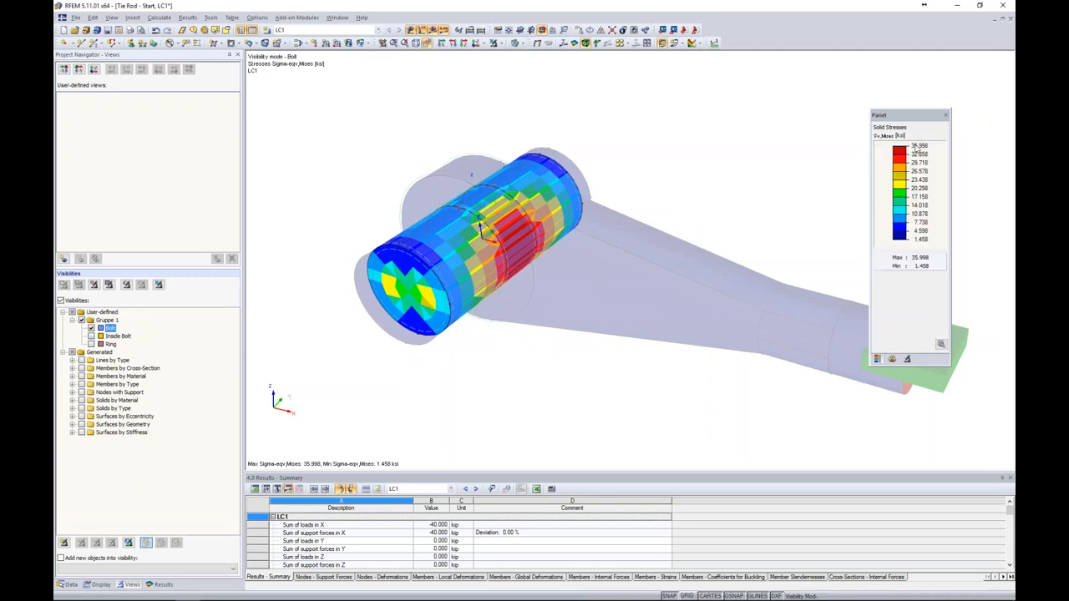
pyautogui.keyDown('ctrl'); pyautogui.moveTo(549, 280); pyautogui.dragTo(554, 261, button='middle'); pyautogui.keyUp('ctrl')
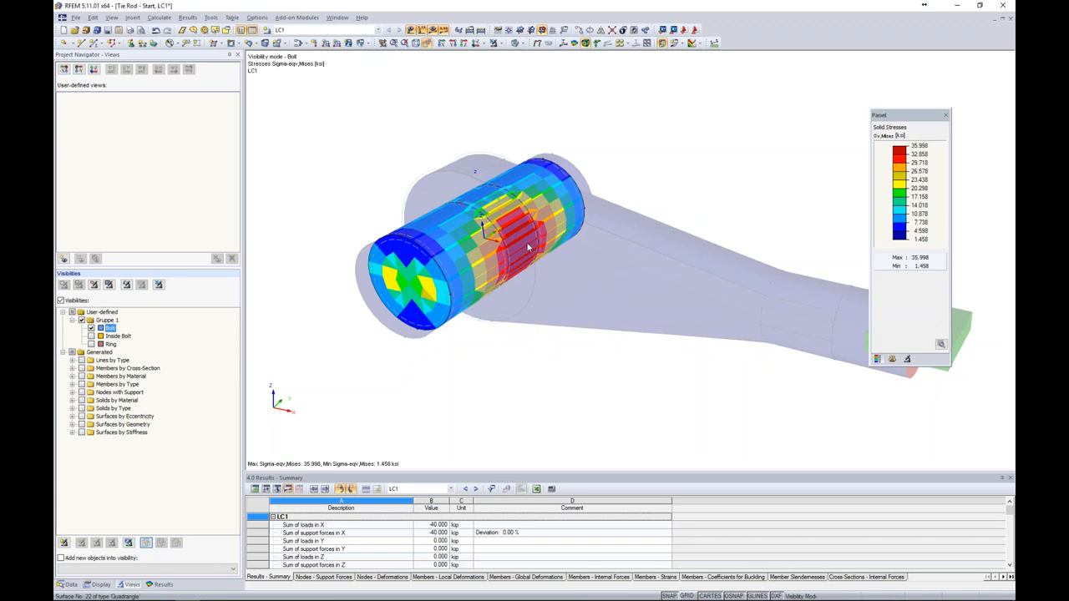
pyautogui.click(521, 43)
pyautogui.click(539, 54)
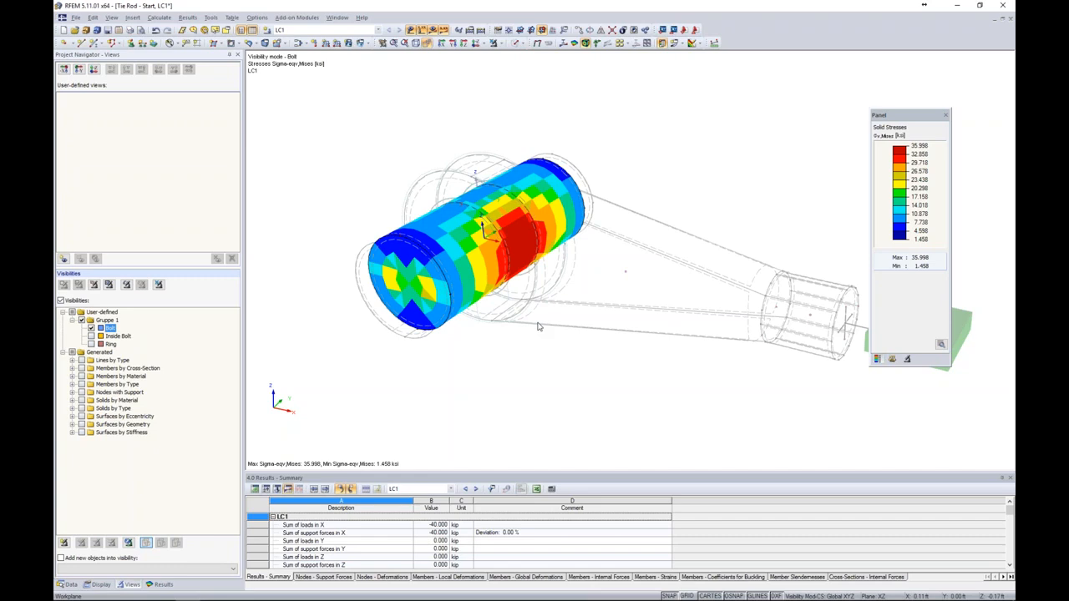
# - Switch to the running PowerPoint slide show of Nonlinear FEA in RFEM.pptx
pyautogui.press('super+Tab')
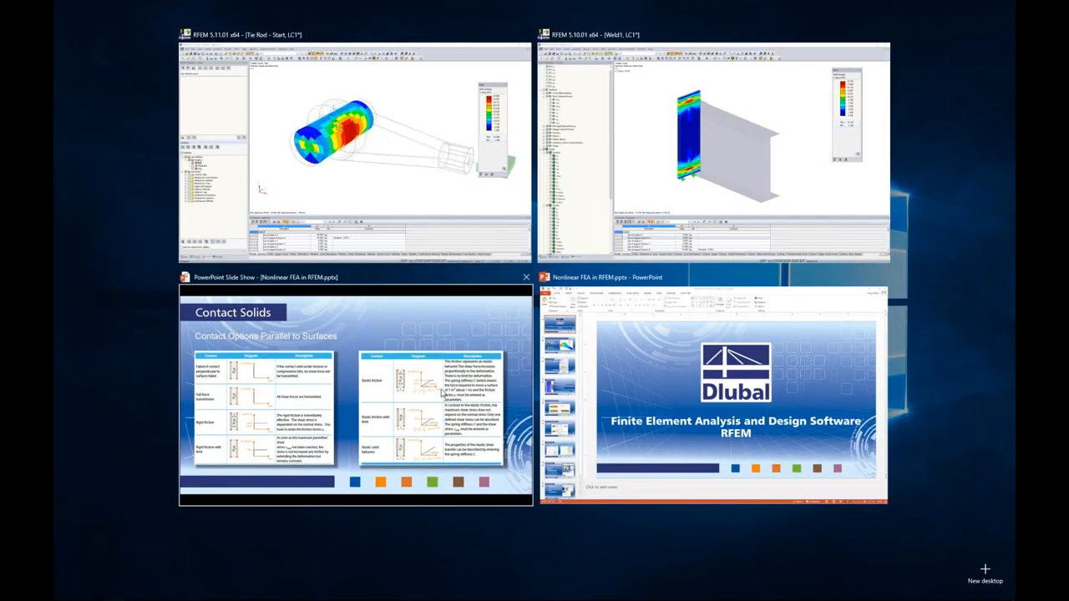
pyautogui.click(443, 394)
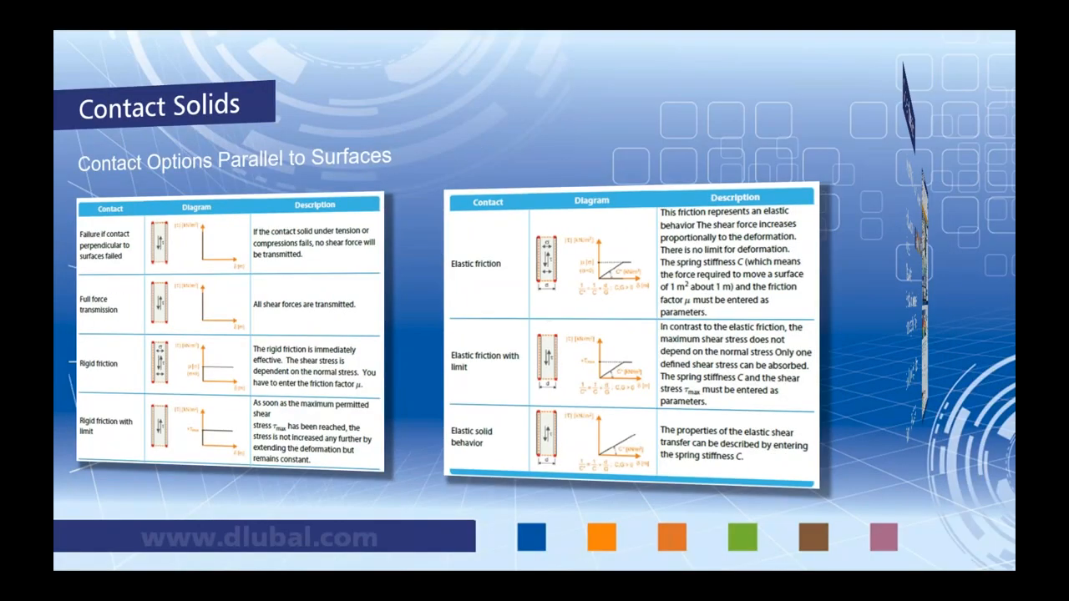